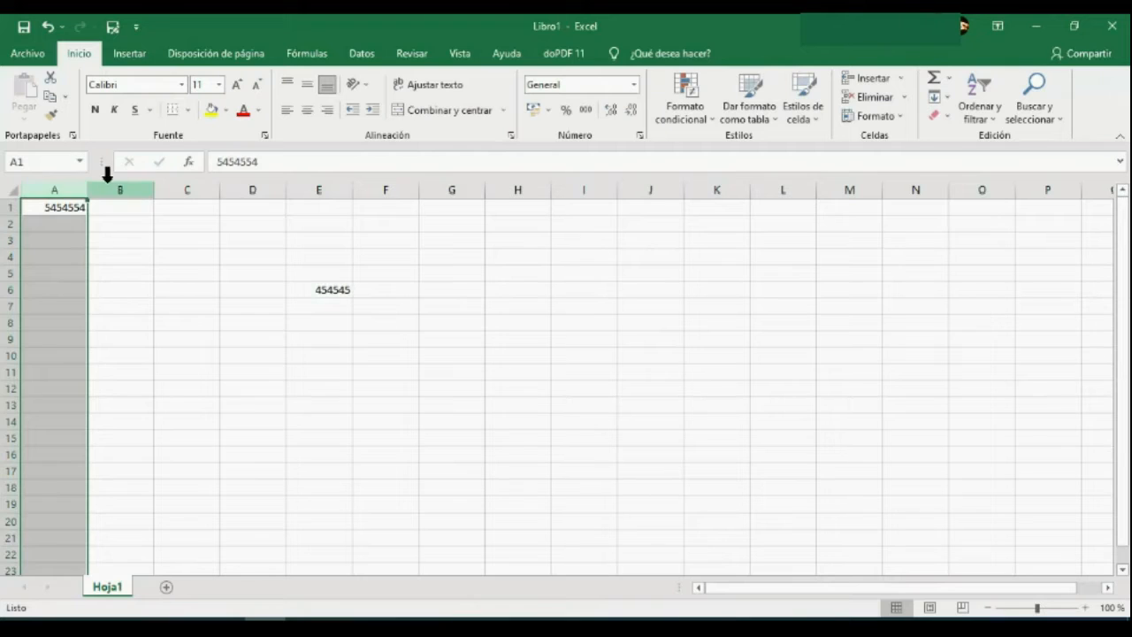
Select the whole columns C, D, E, F, G and H one after another.
left_click(186, 188)
left_click(256, 186)
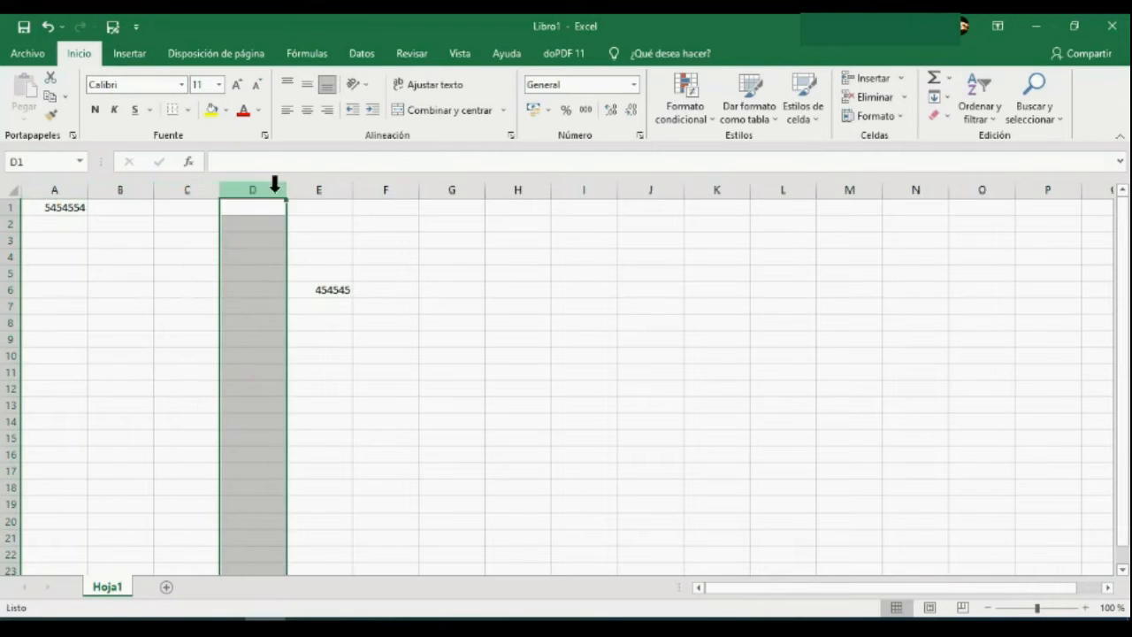
left_click(323, 185)
left_click(387, 186)
left_click(456, 186)
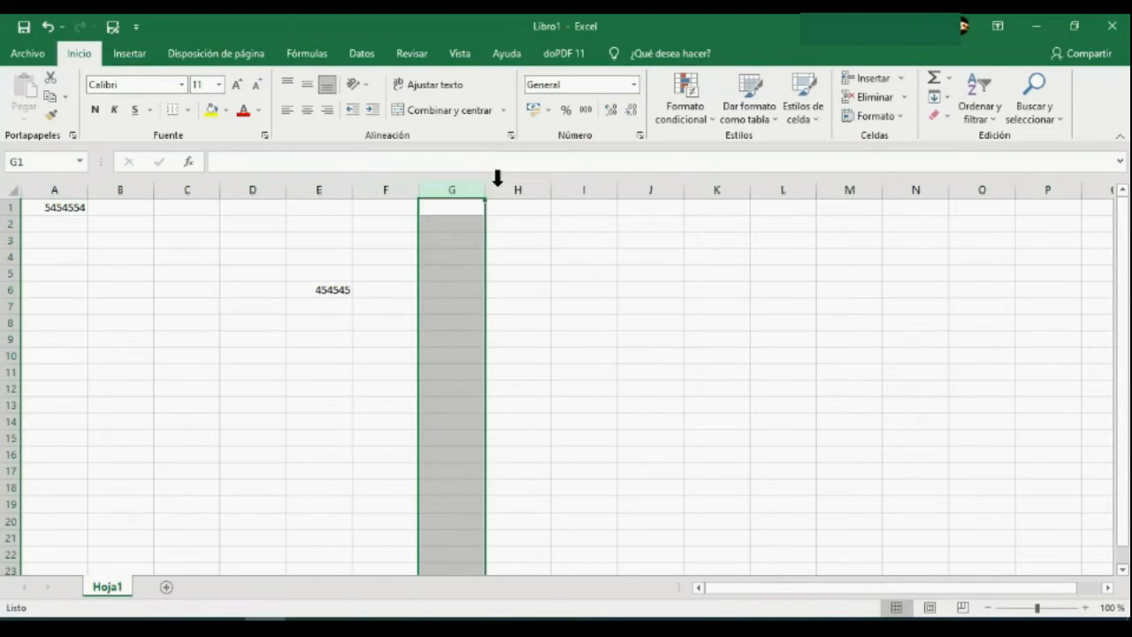
left_click(515, 185)
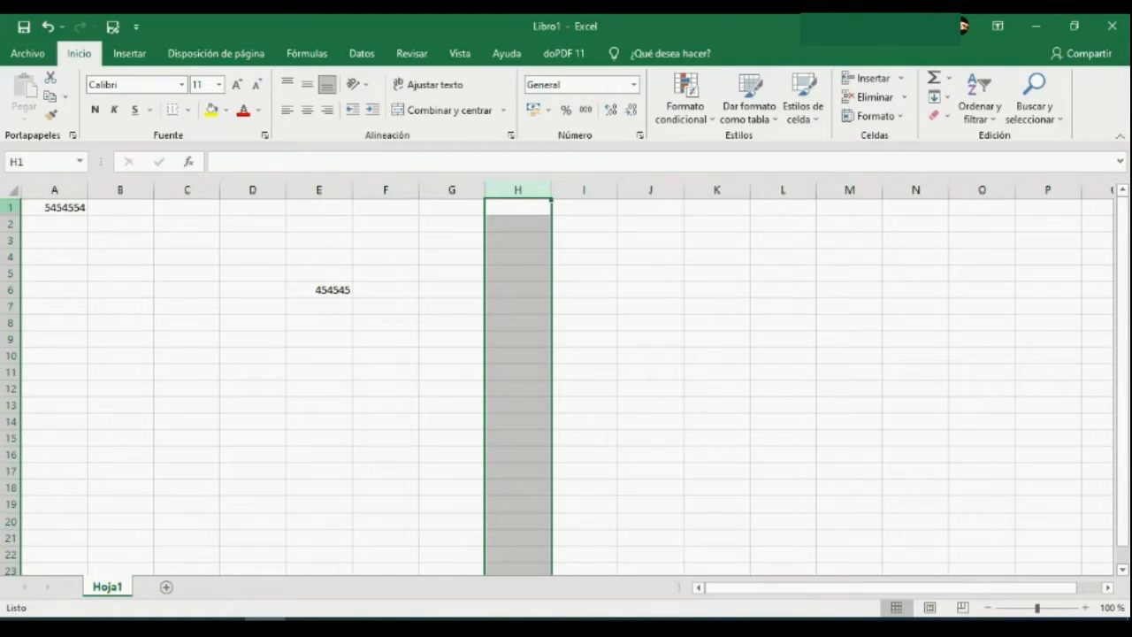
Select the whole rows 1, 2, 3 and 4 one after another, ending on cell C11.
left_click(11, 207)
left_click(10, 223)
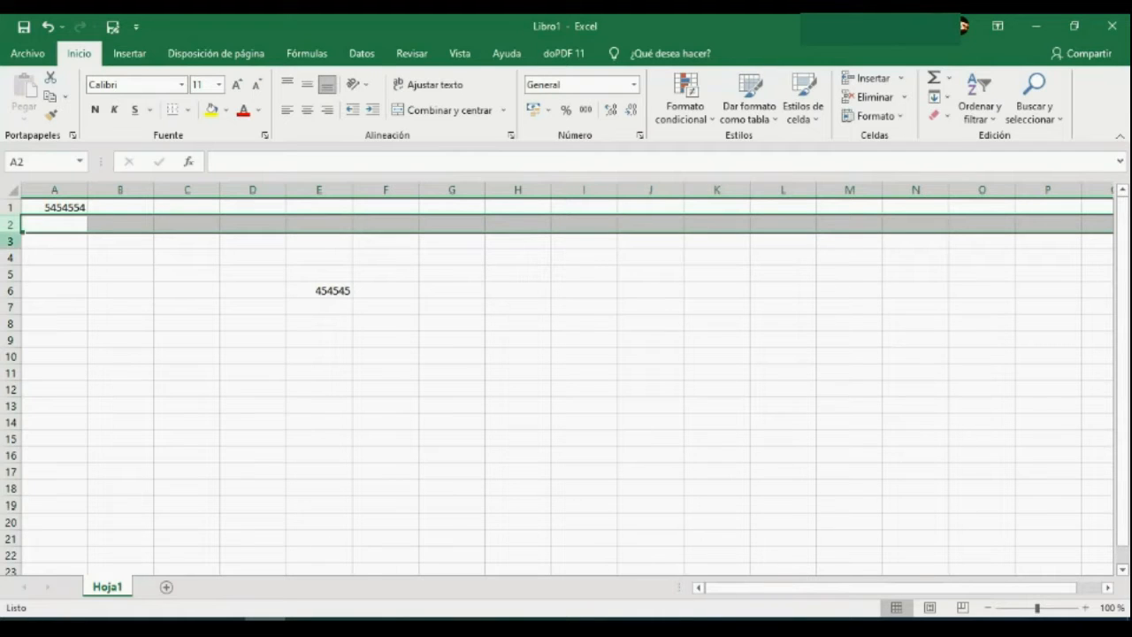
left_click(11, 241)
left_click(11, 256)
left_click(216, 372)
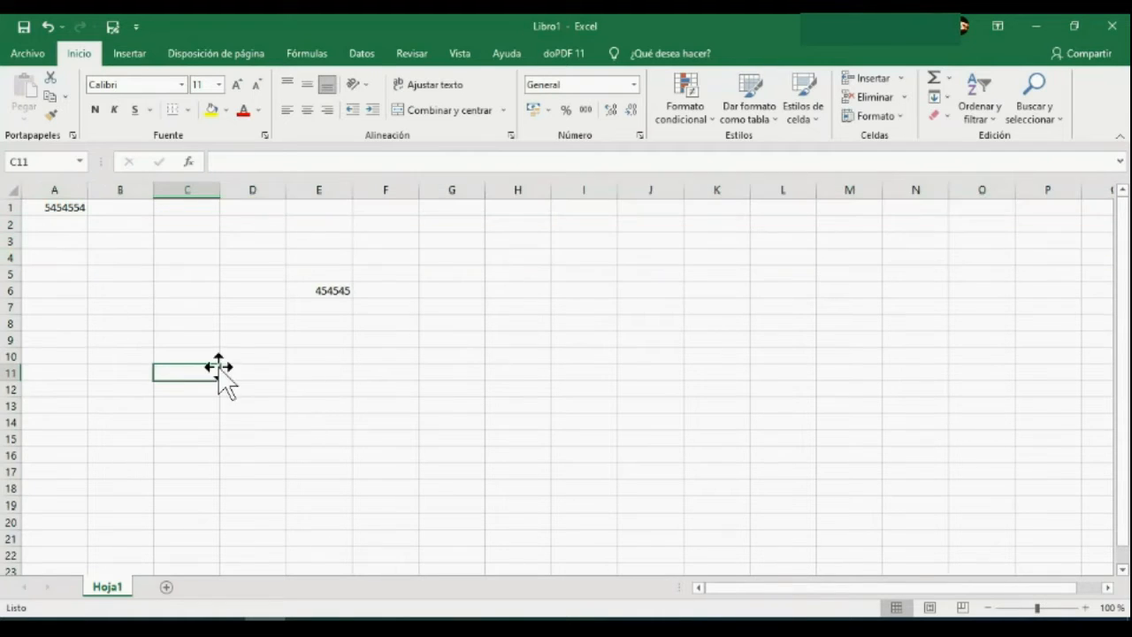
Check the cell references of E6 and C10 by selecting each cell.
left_click(322, 292)
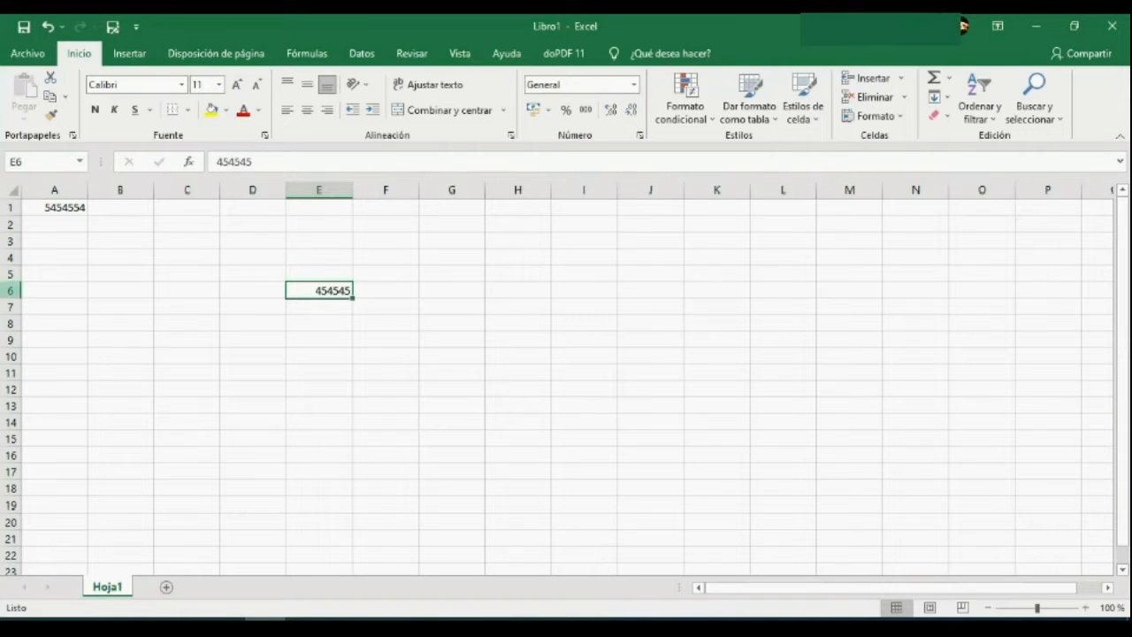
left_click(41, 162)
left_click(203, 351)
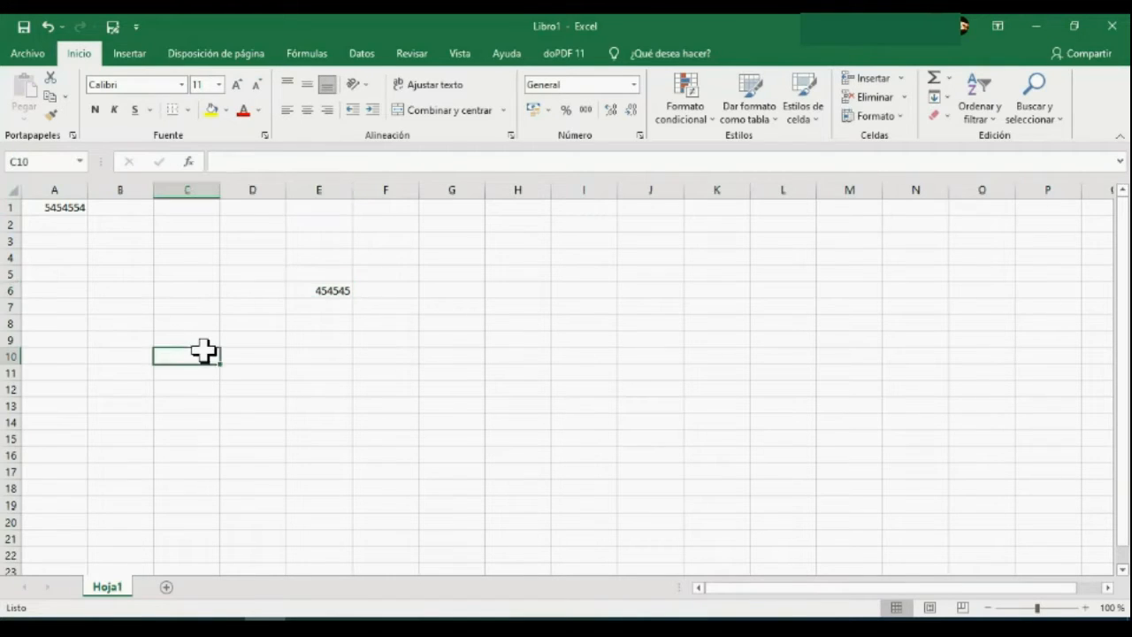
left_click(320, 292)
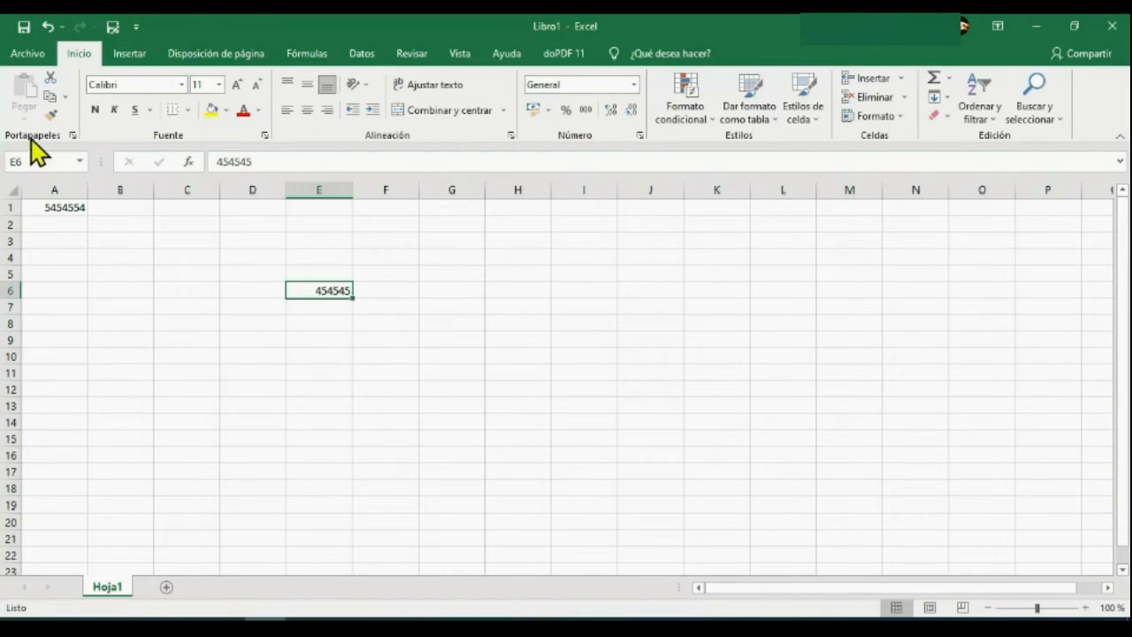
left_click(50, 79)
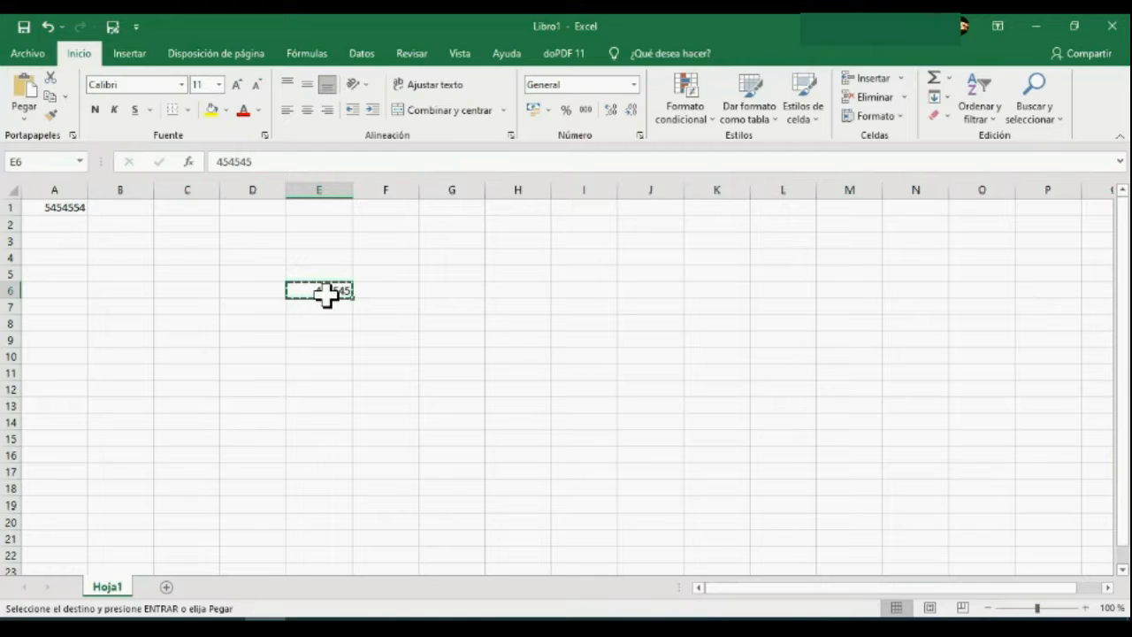
left_click(334, 323)
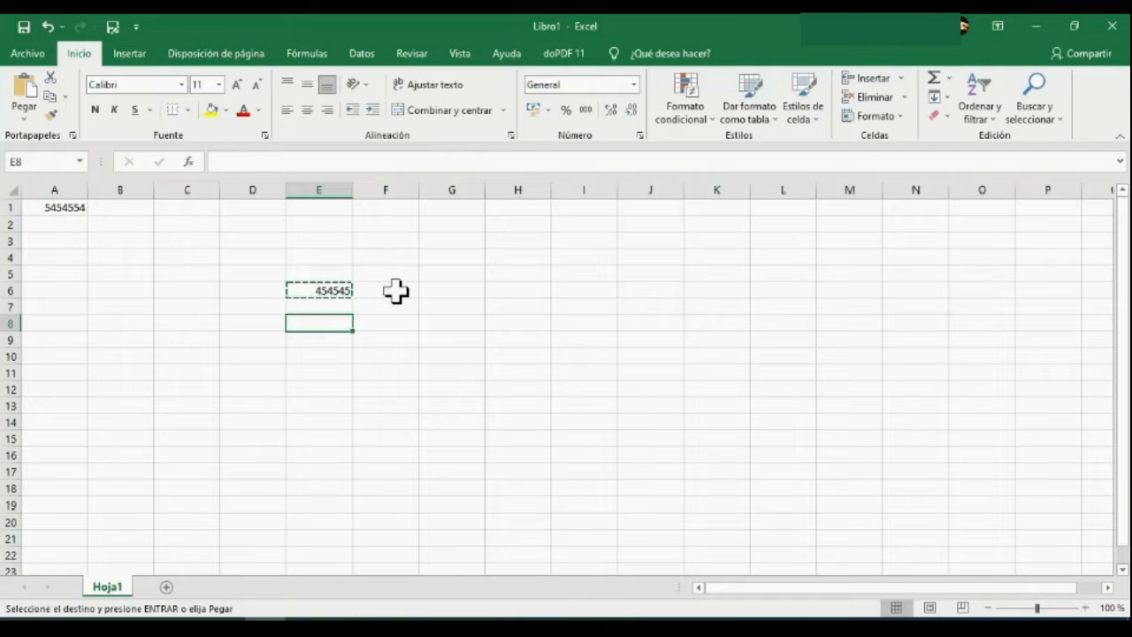
key("Escape")
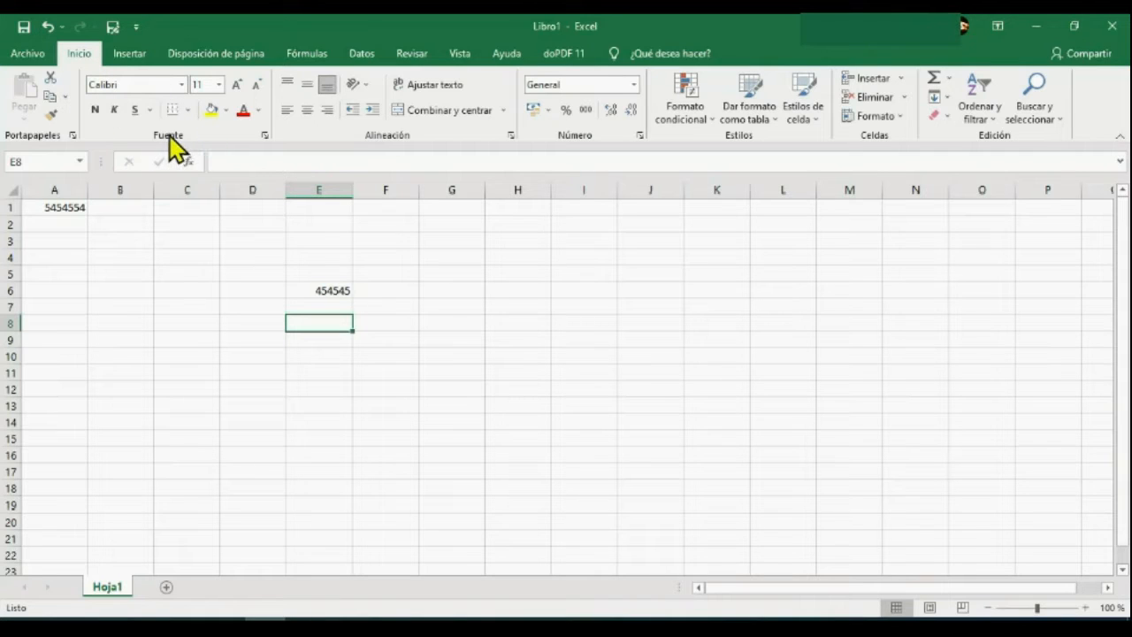
Examine the fonts available for cell E6 without changing the font.
left_click(331, 293)
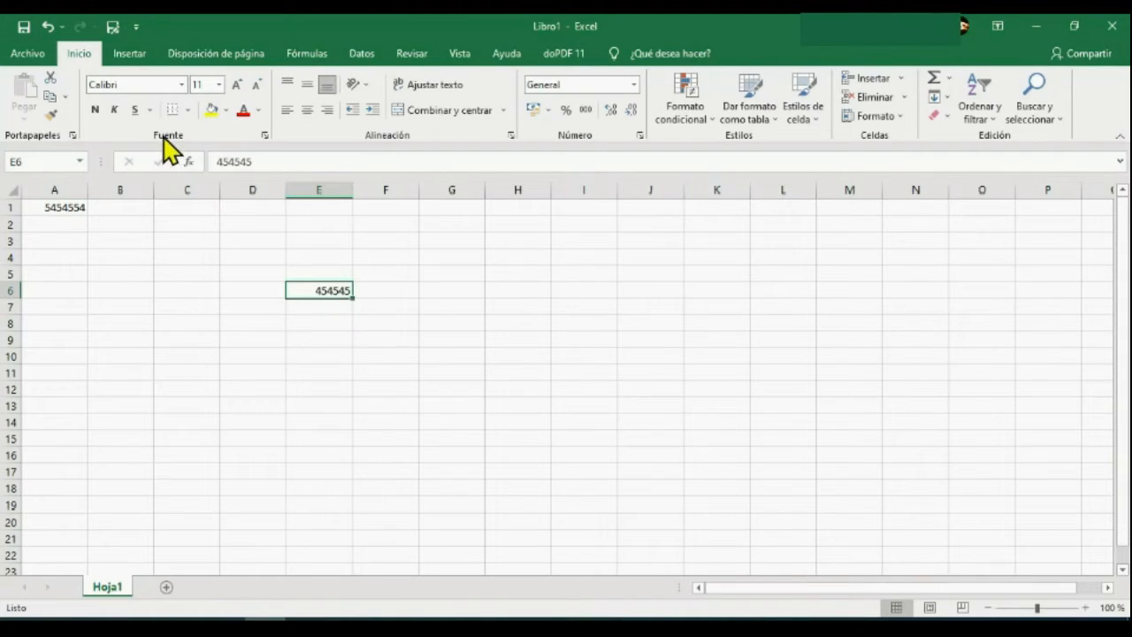
left_click(181, 84)
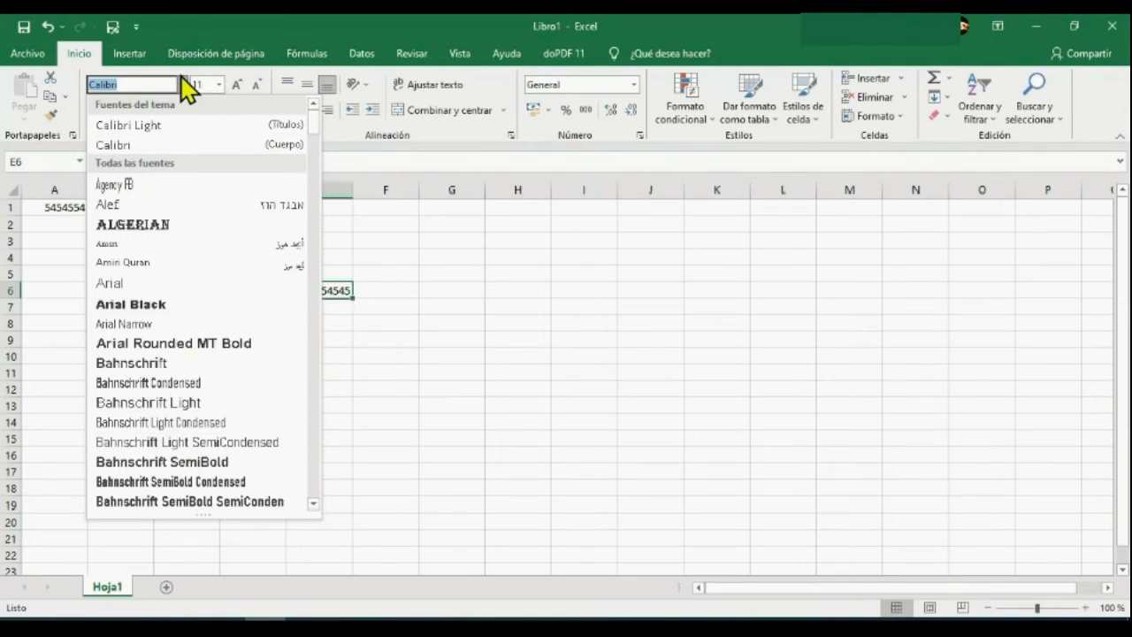
left_click(183, 85)
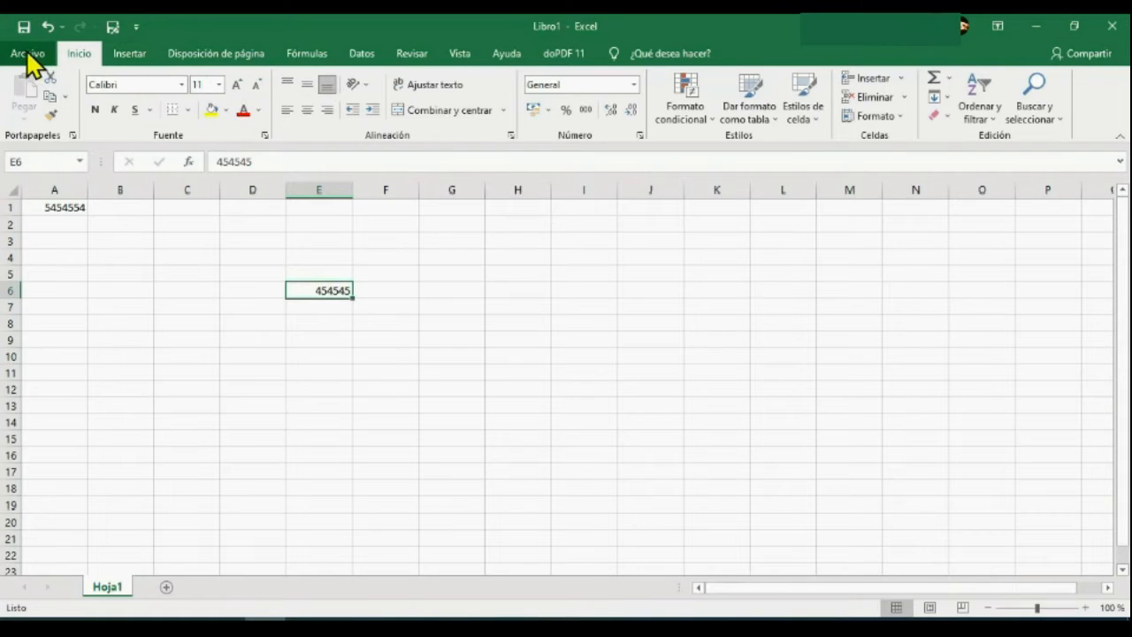
Set the font size of the number in cell E6 to 14.
left_click(219, 85)
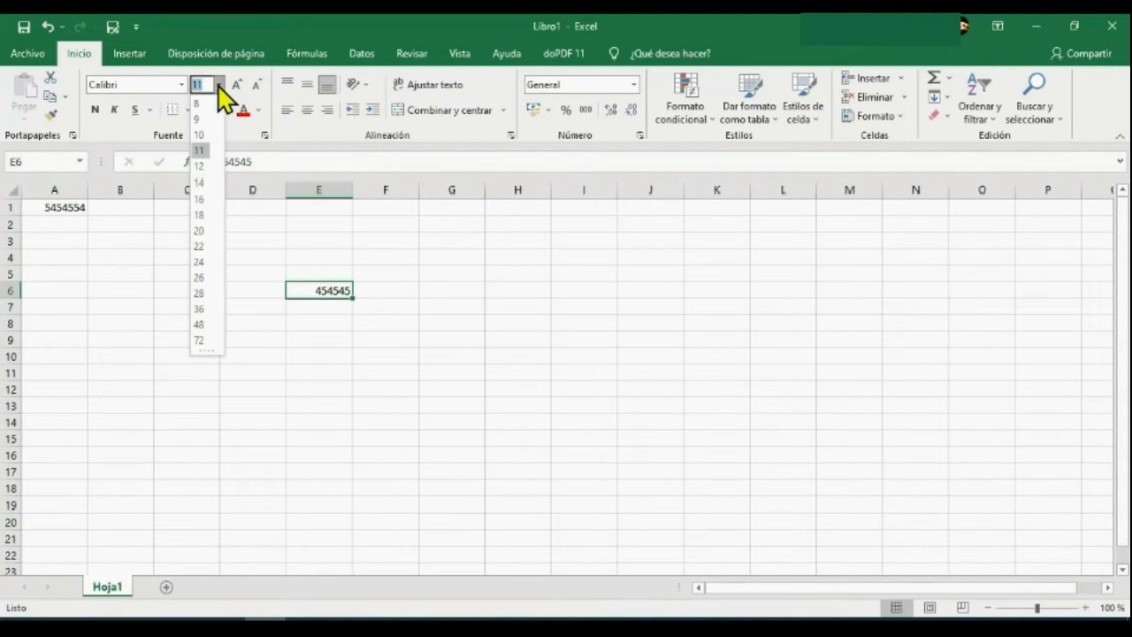
left_click(237, 85)
left_click(237, 85)
left_click(257, 86)
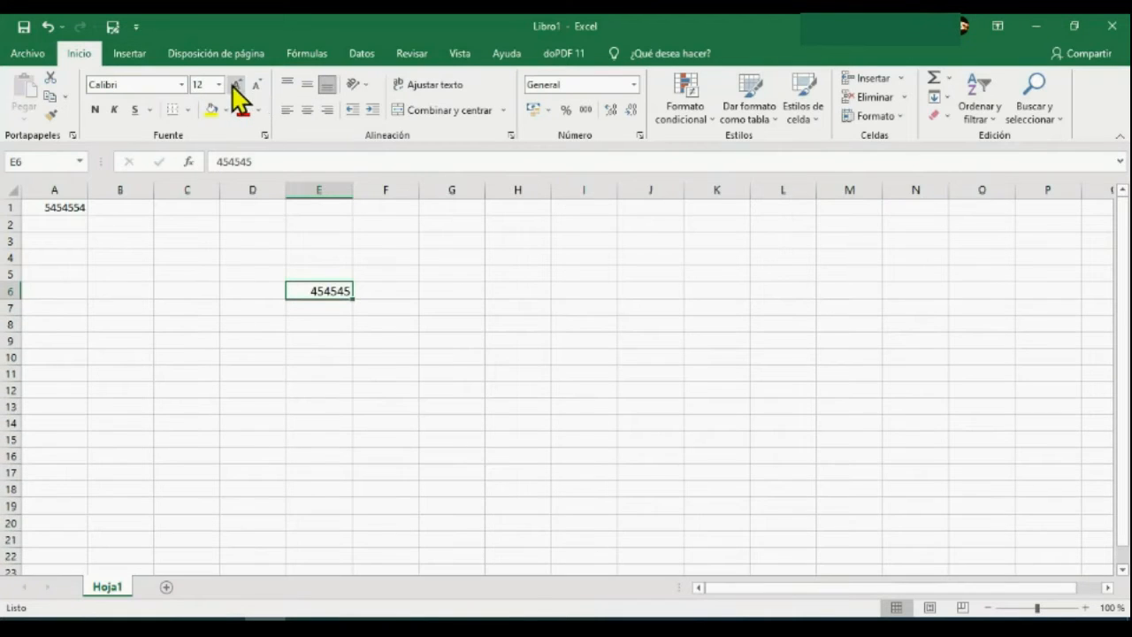
left_click(237, 86)
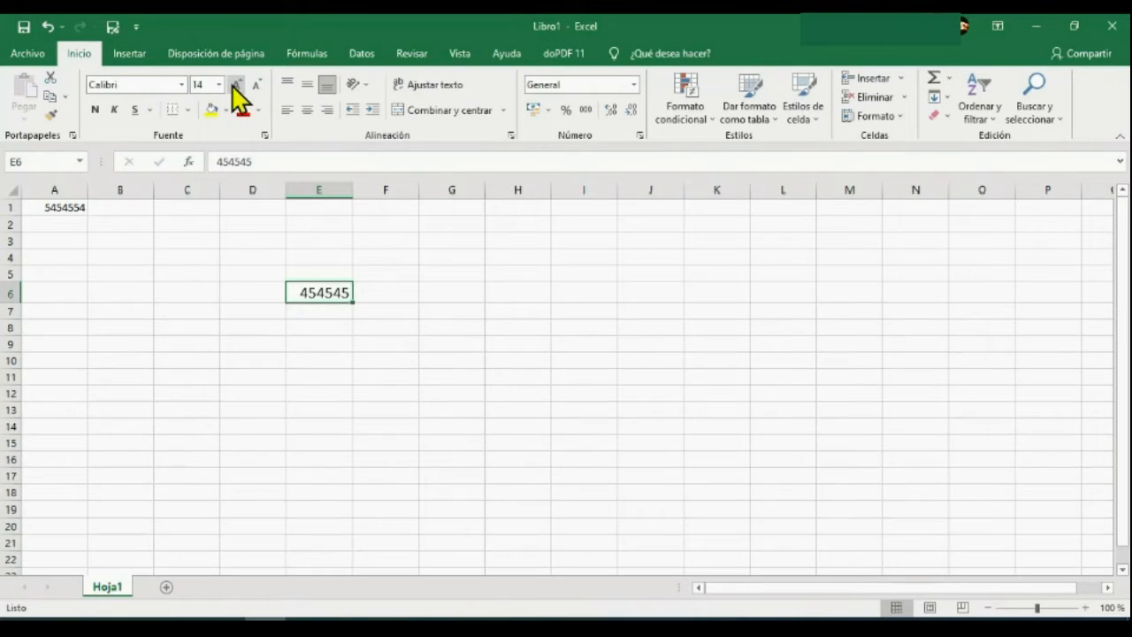
Try bold, italic and underline on the number in cell E6 and remove all three formats again.
left_click(94, 109)
left_click(114, 110)
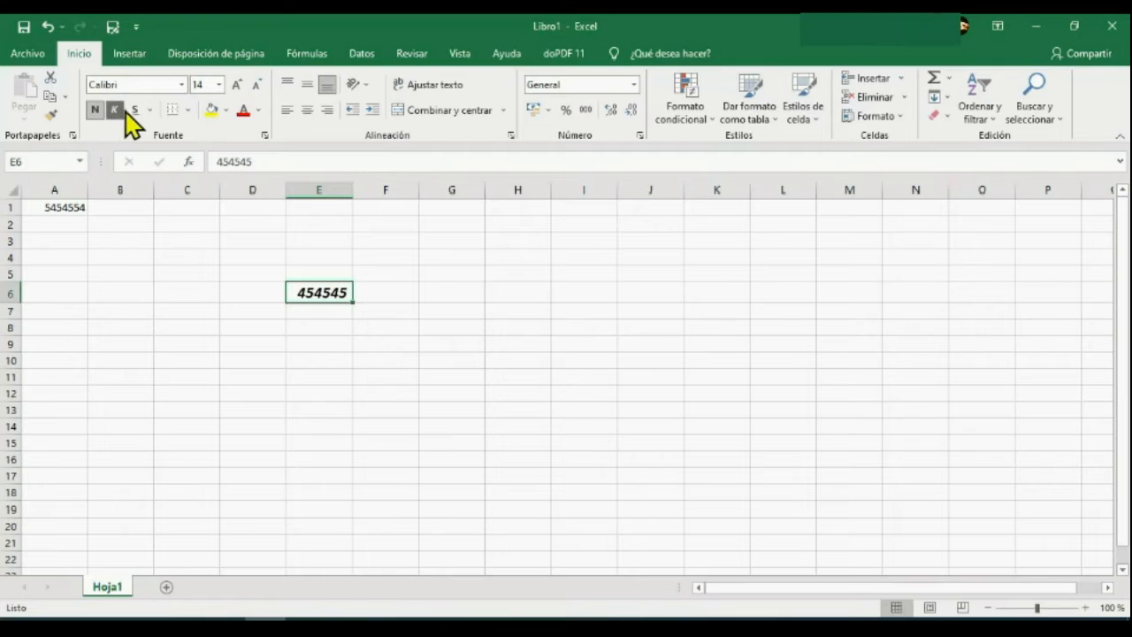
left_click(135, 111)
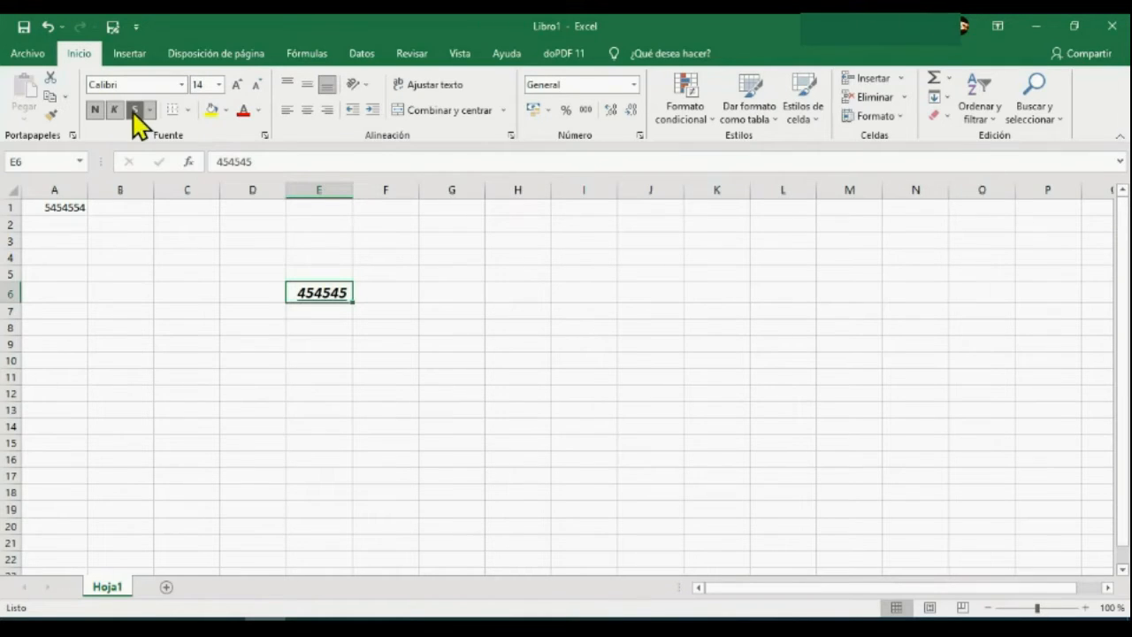
left_click(134, 111)
left_click(114, 110)
left_click(94, 110)
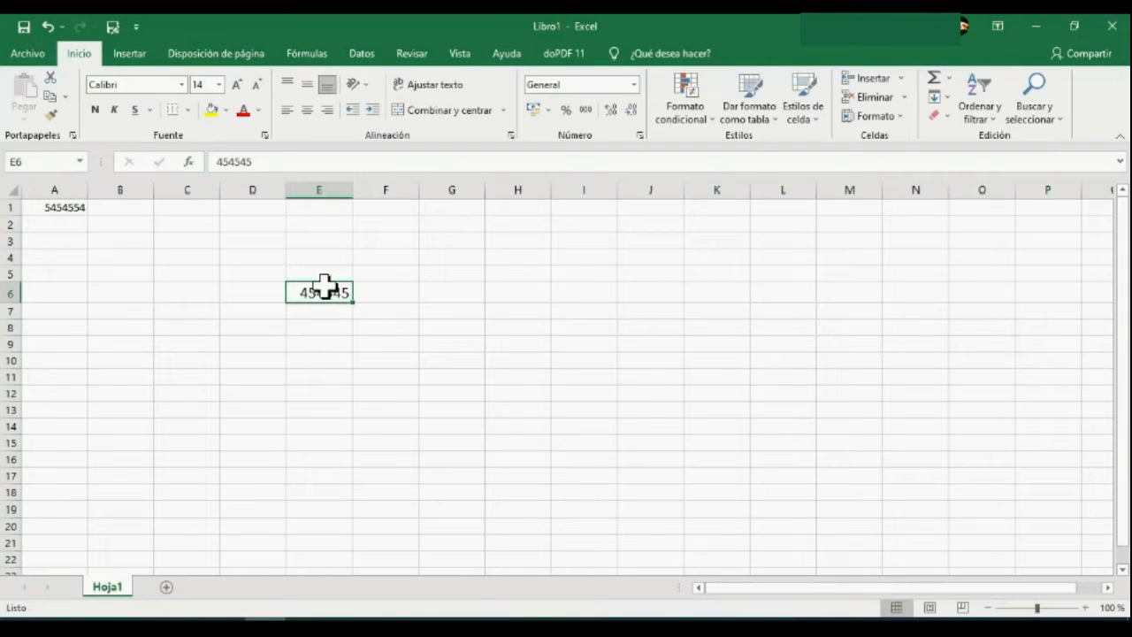
Apply a thick outside border to cell E6.
left_click(186, 110)
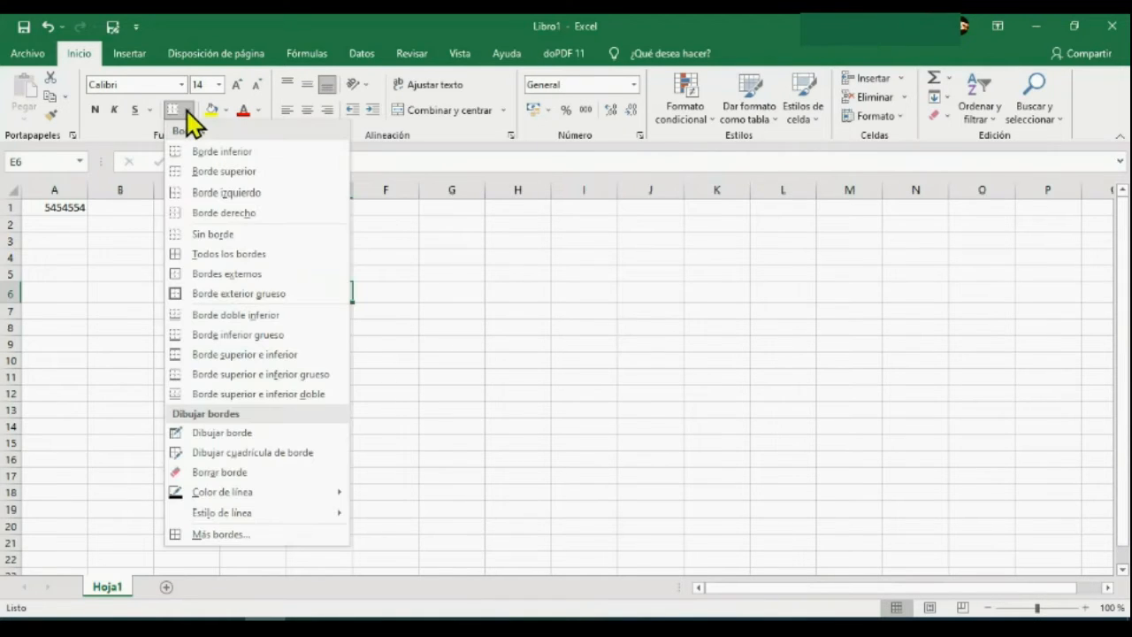
left_click(221, 294)
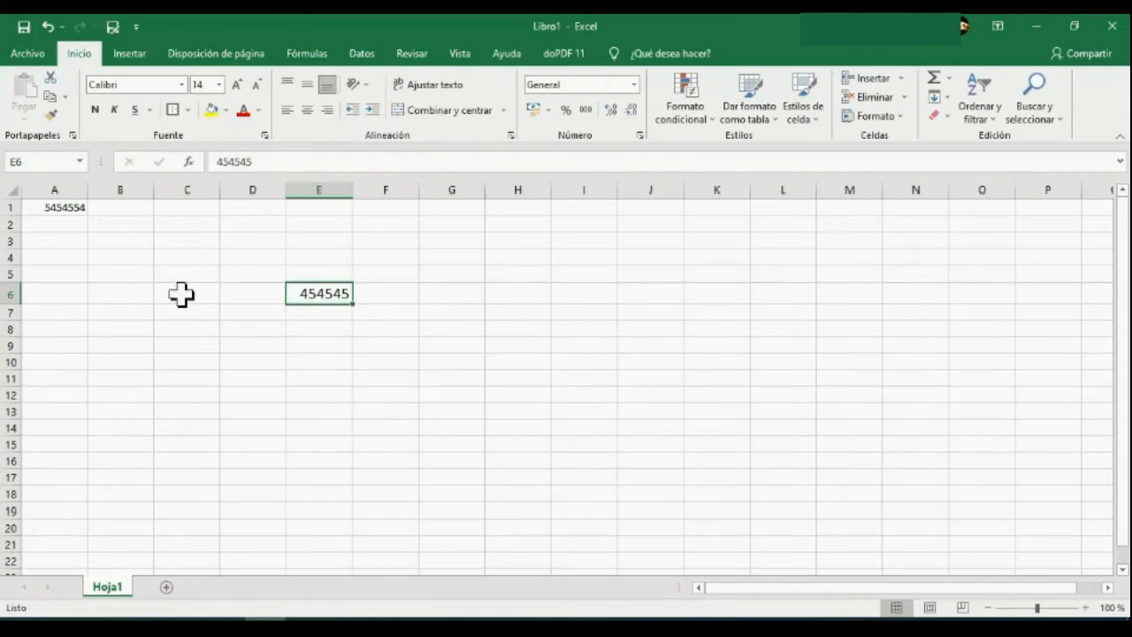
left_click(187, 108)
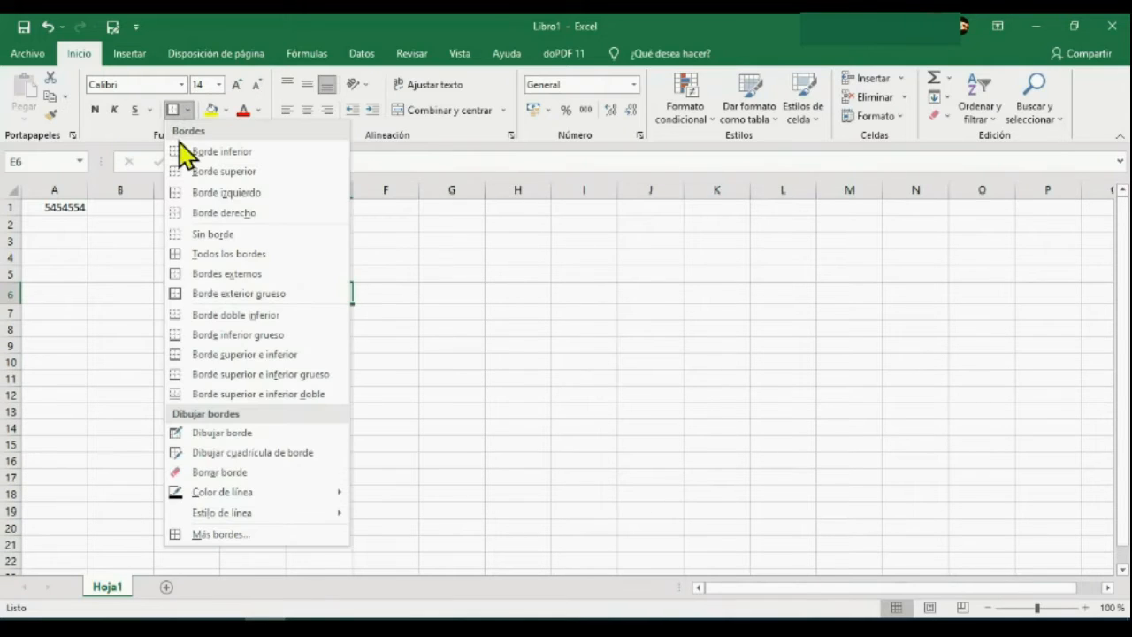
left_click(195, 292)
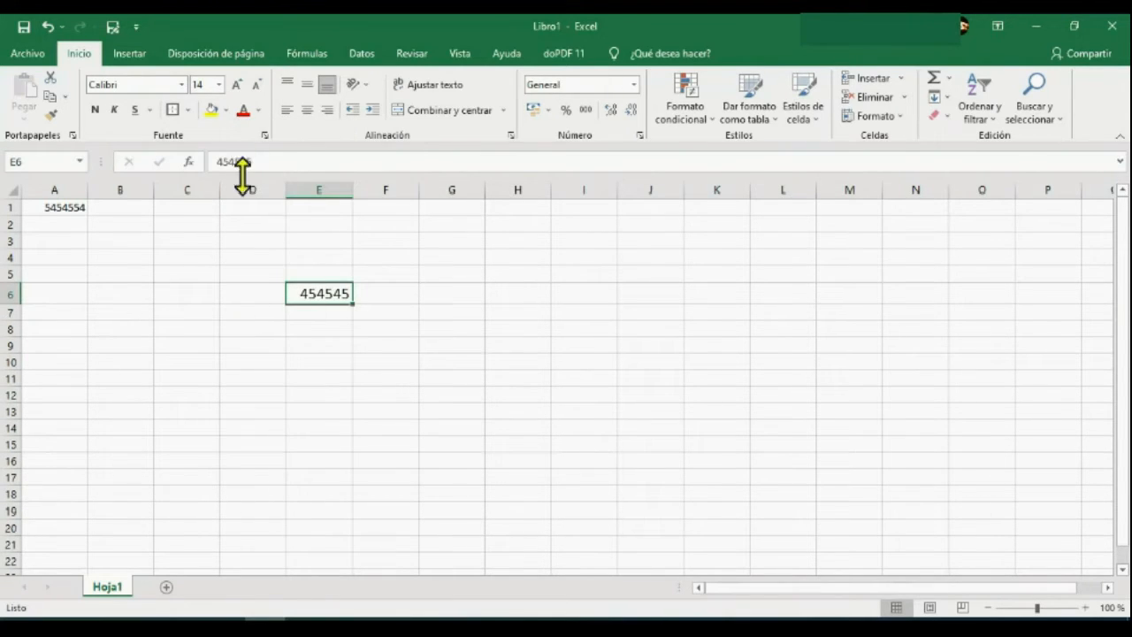
left_click(477, 396)
Remove all borders from cell E6.
left_click(329, 292)
left_click(188, 110)
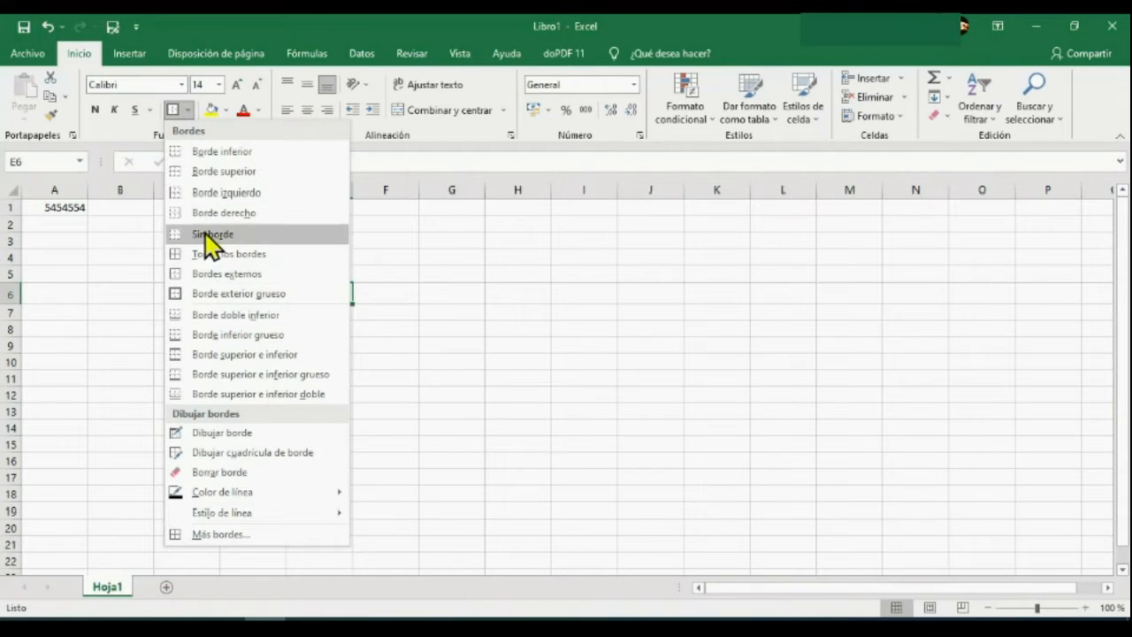
left_click(256, 235)
left_click(345, 348)
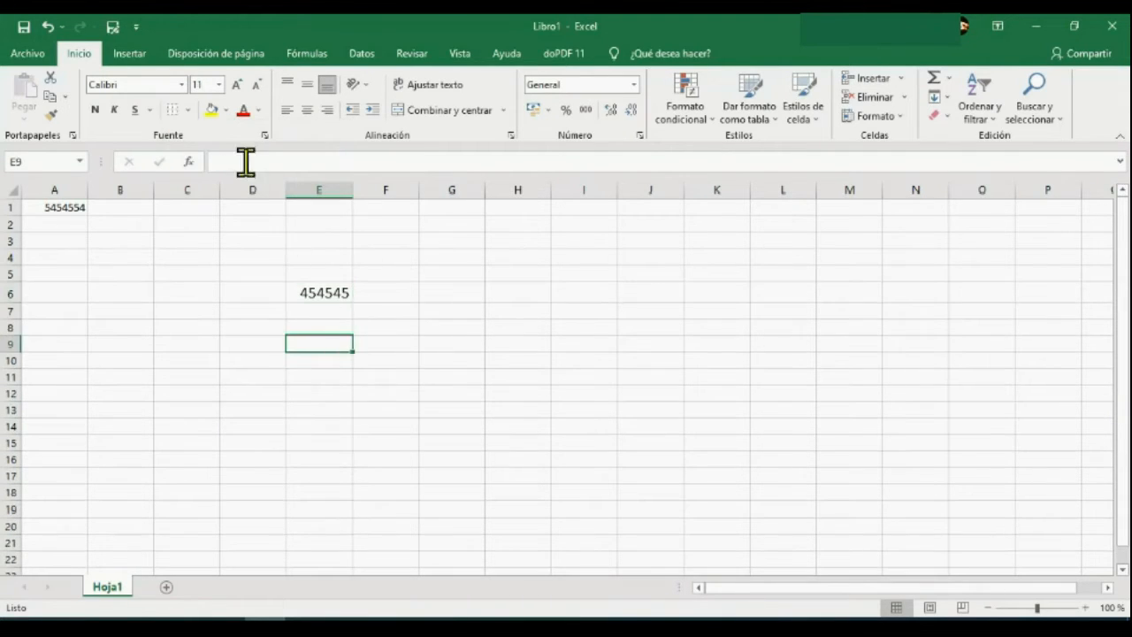
Apply all borders to the cell range E4:G12 to form a table grid.
left_click(187, 110)
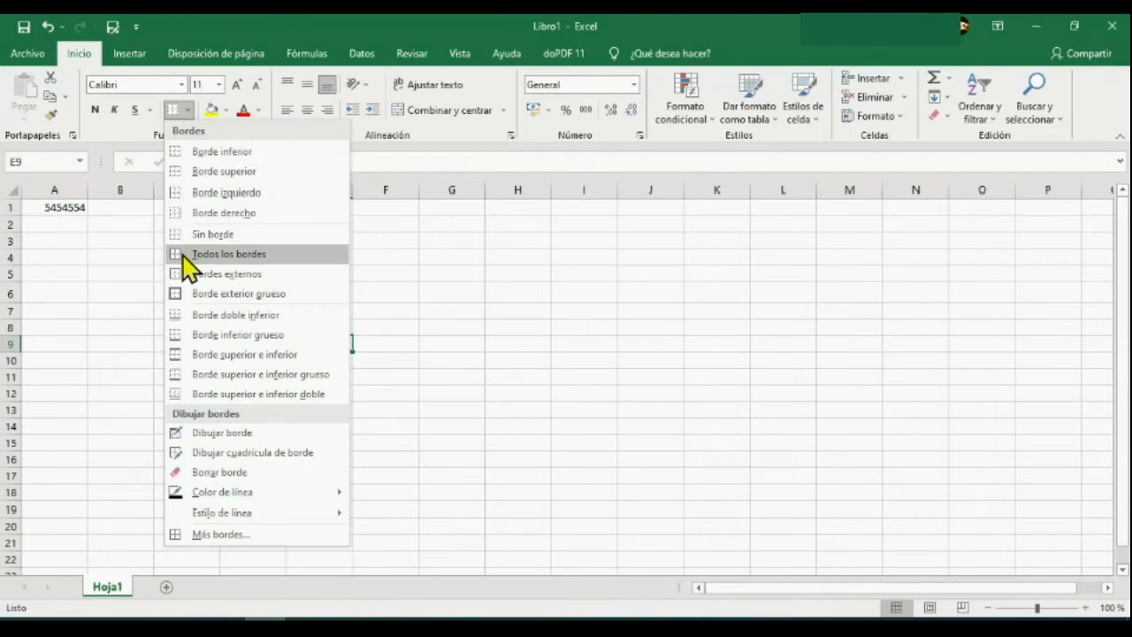
left_click(370, 402)
left_click_drag(320, 258, 485, 392)
left_click(188, 110)
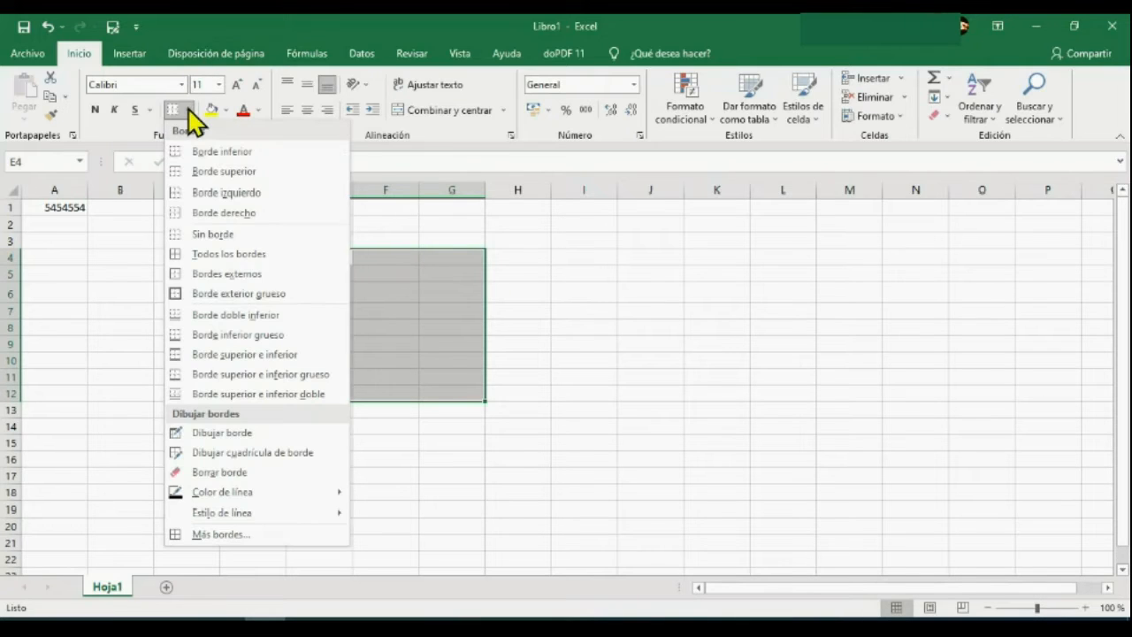
left_click(207, 253)
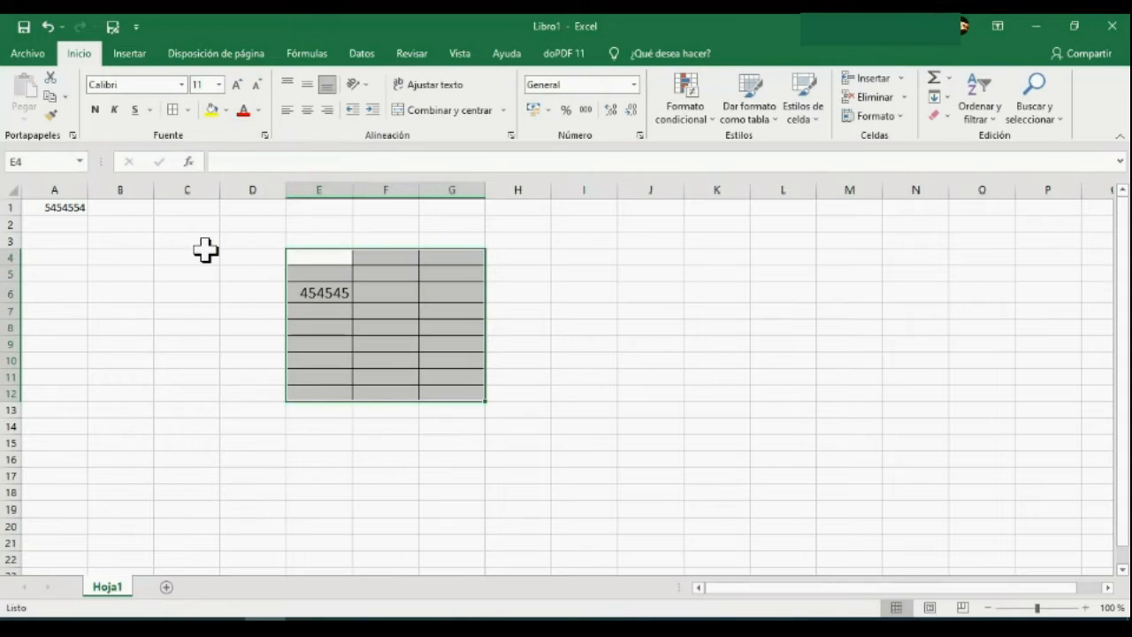
left_click(613, 428)
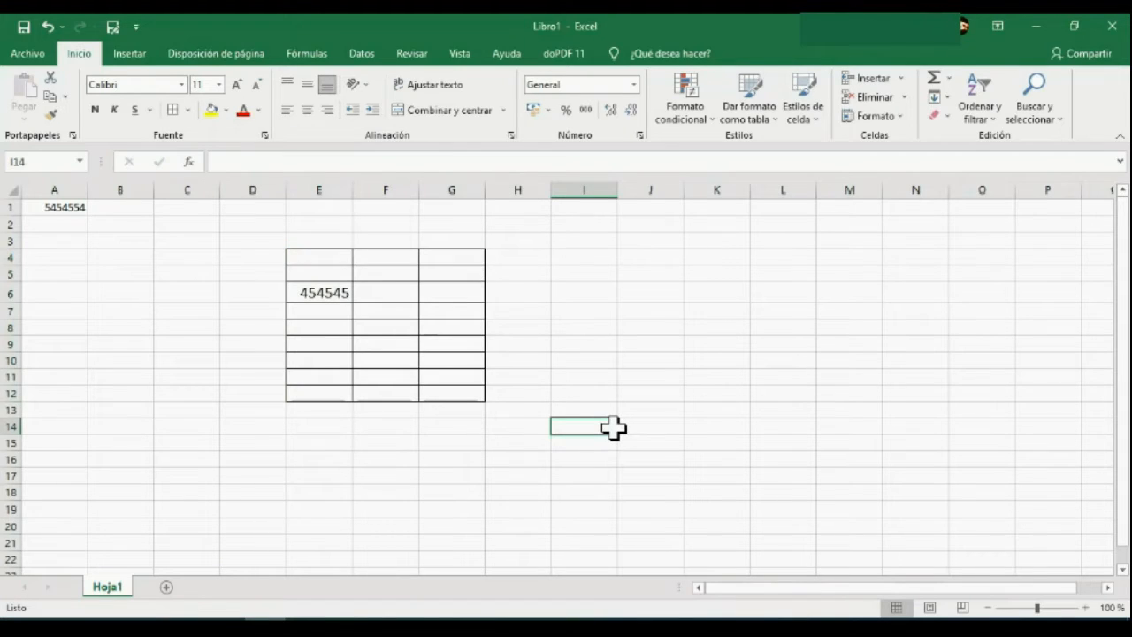
Review the bordered table by selecting the range E5:E9, cells E6 and E4, and the full range E4:G12.
left_click(347, 271)
left_click_drag(351, 271, 347, 347)
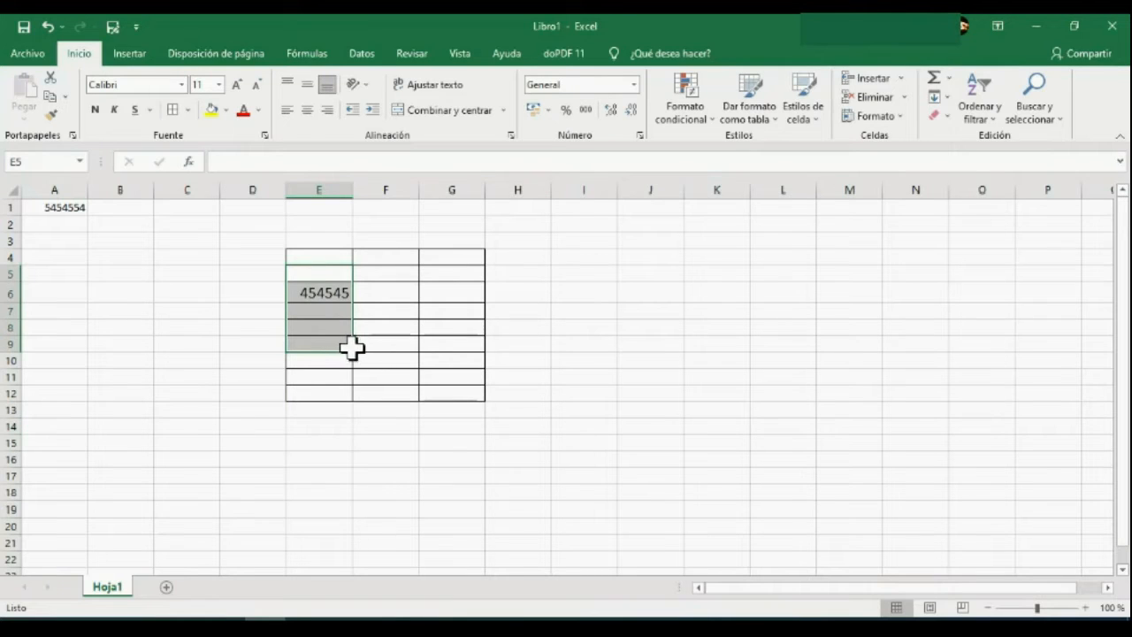
left_click(529, 346)
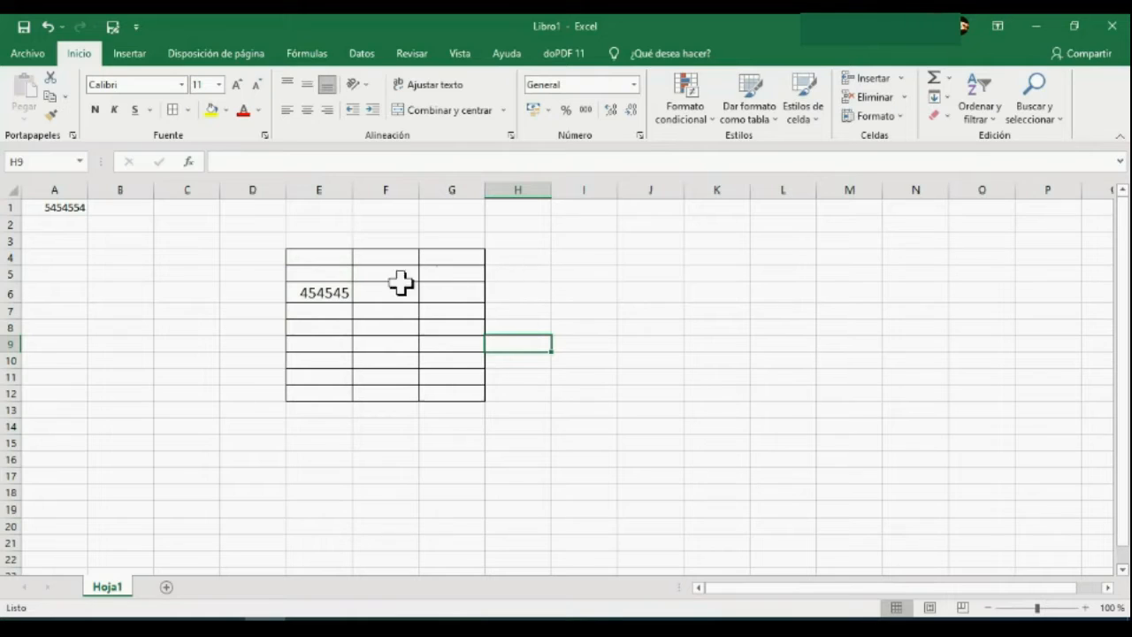
left_click(333, 293)
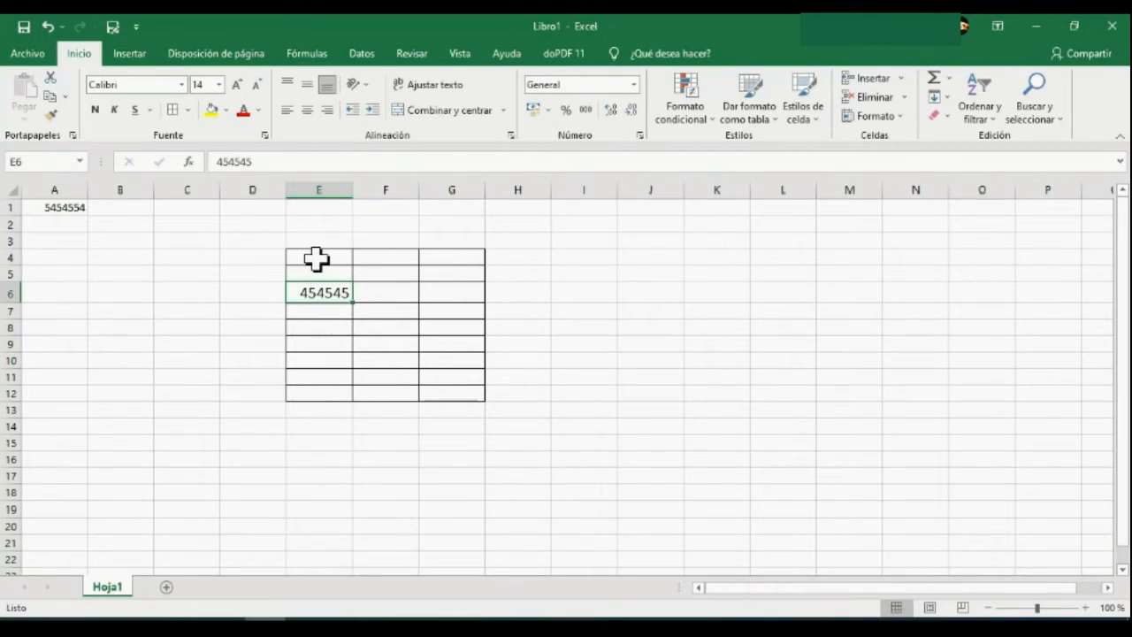
left_click(317, 259)
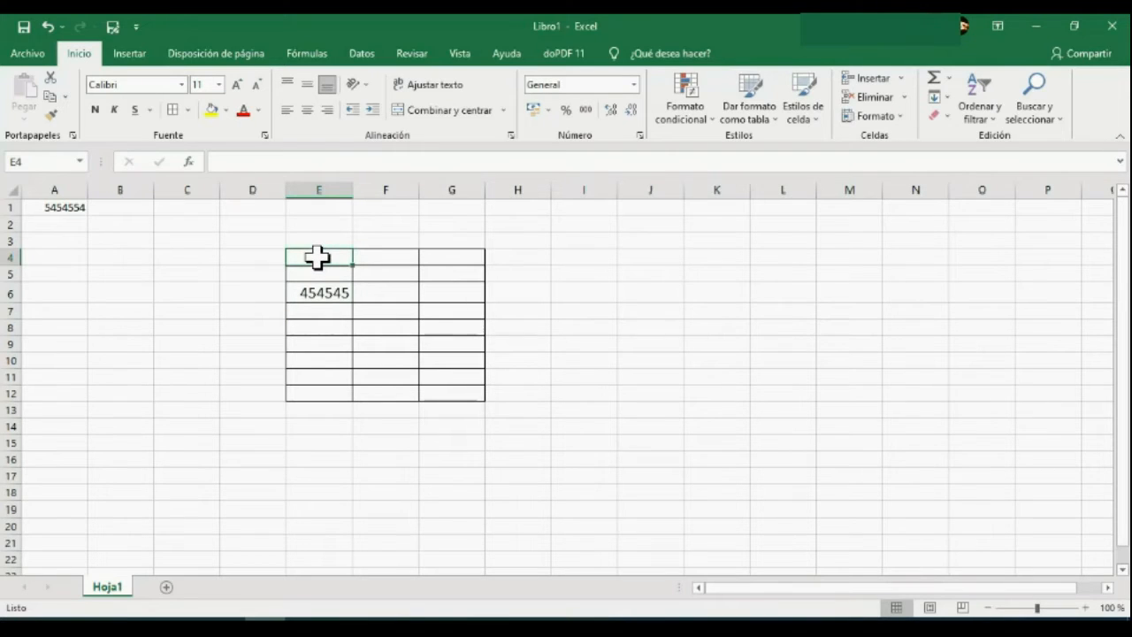
left_click_drag(317, 258, 438, 394)
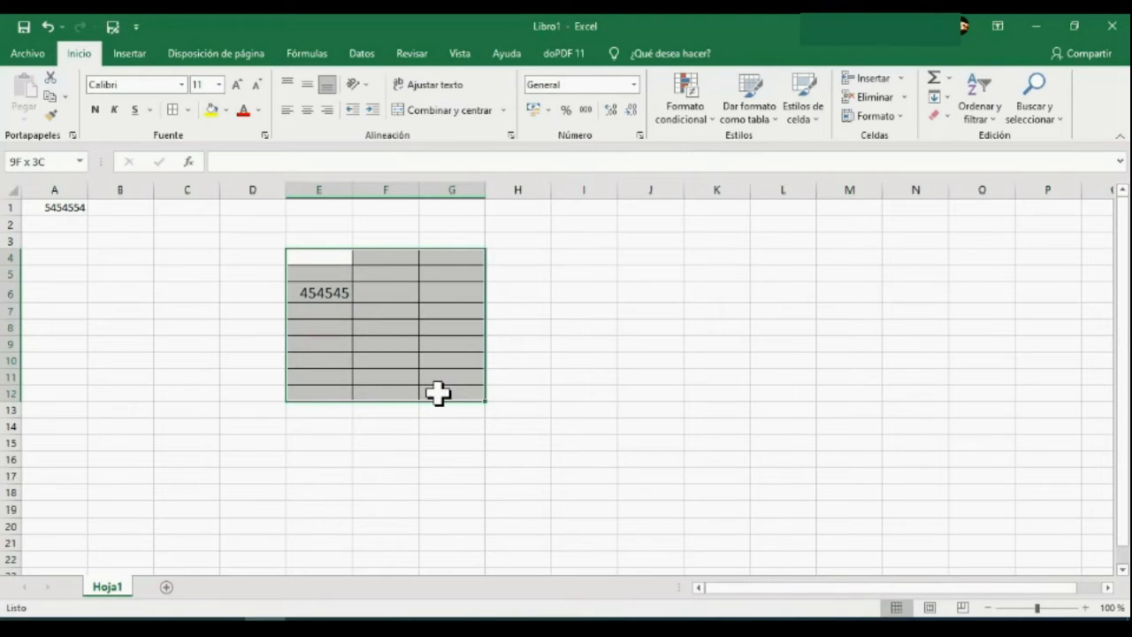
left_click(530, 395)
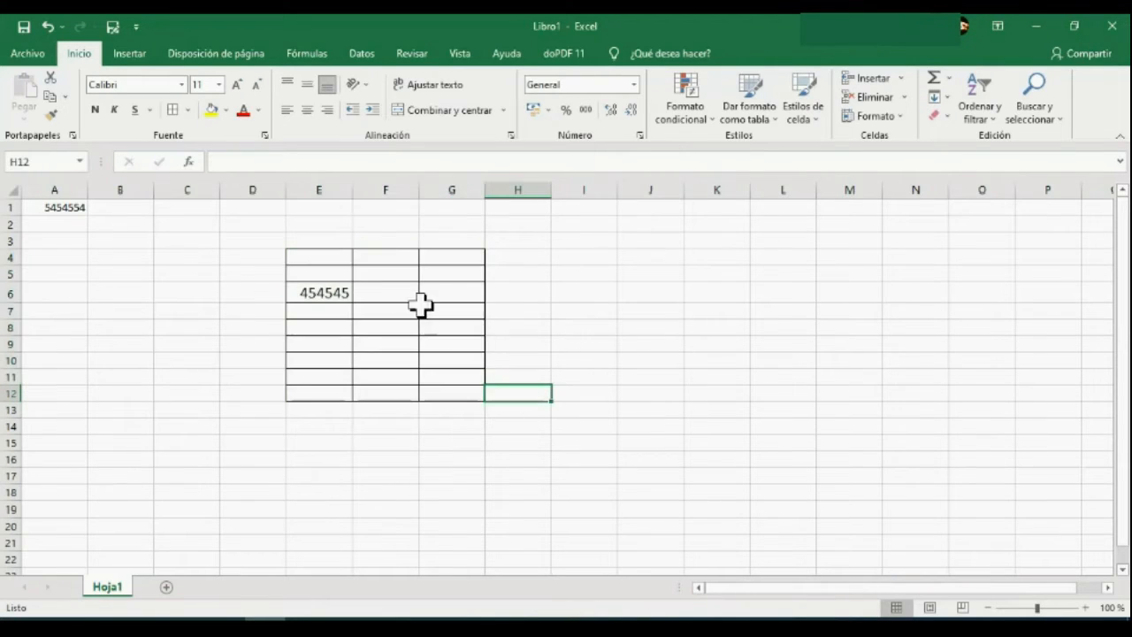
Demonstrate selecting whole columns and rows by selecting columns A through H, and rows 1 through 7.
left_click(72, 184)
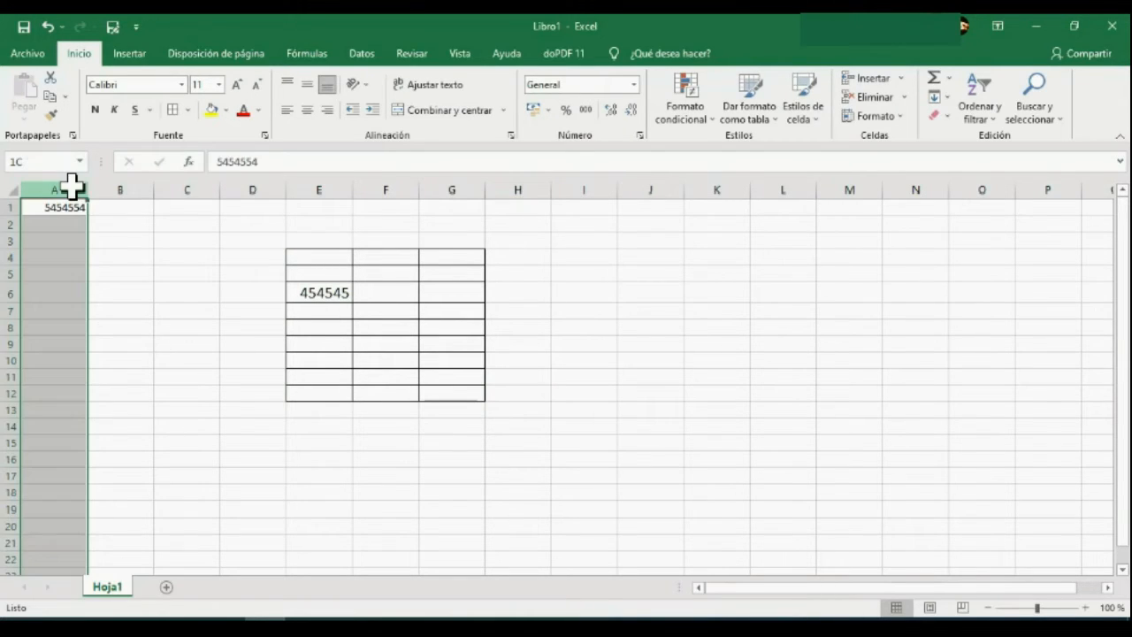
left_click_drag(72, 185, 496, 193)
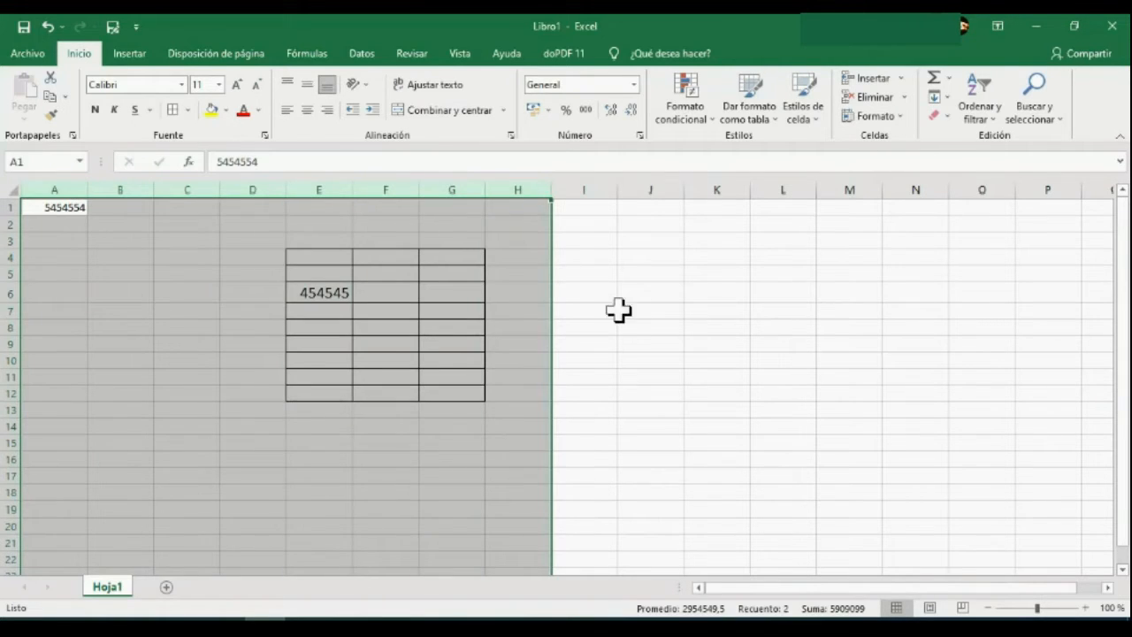
left_click(627, 310)
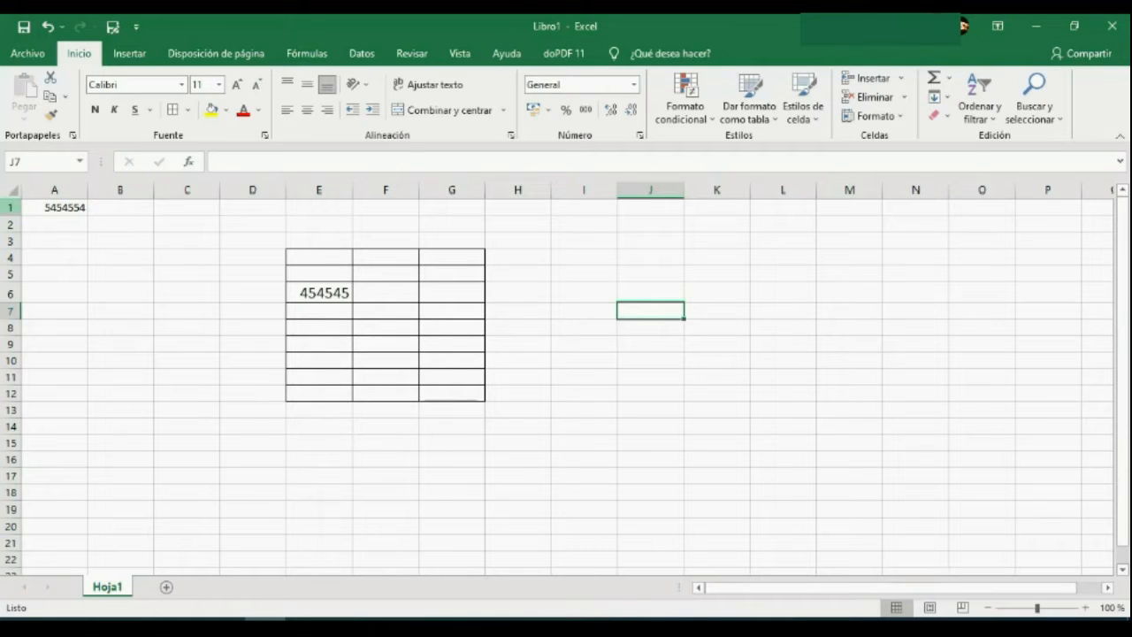
left_click_drag(13, 208, 13, 313)
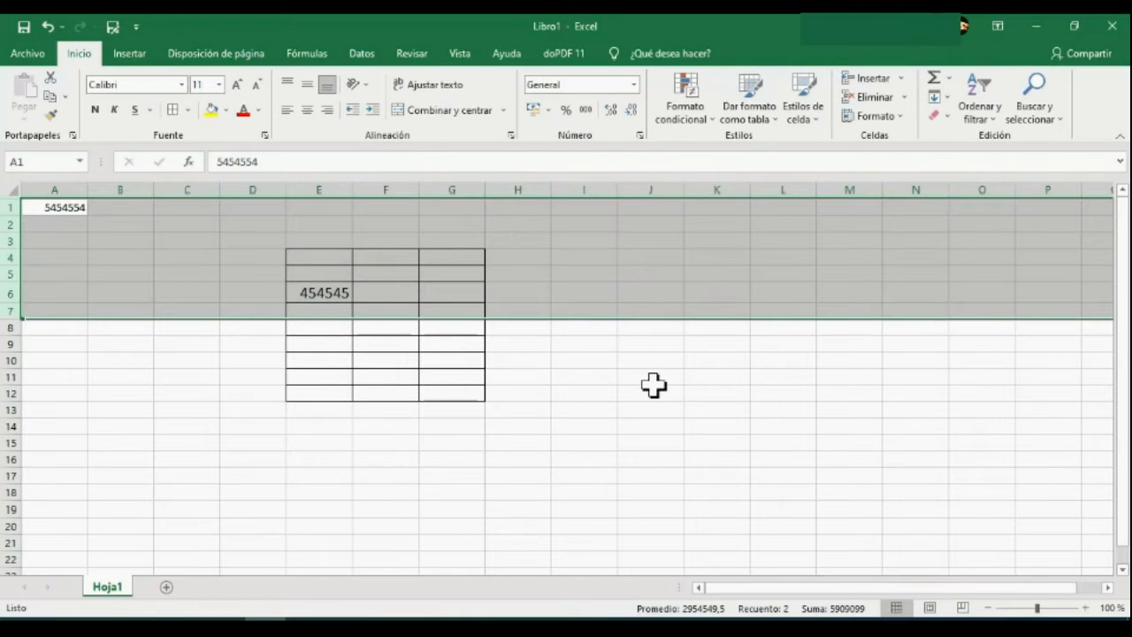
left_click(594, 360)
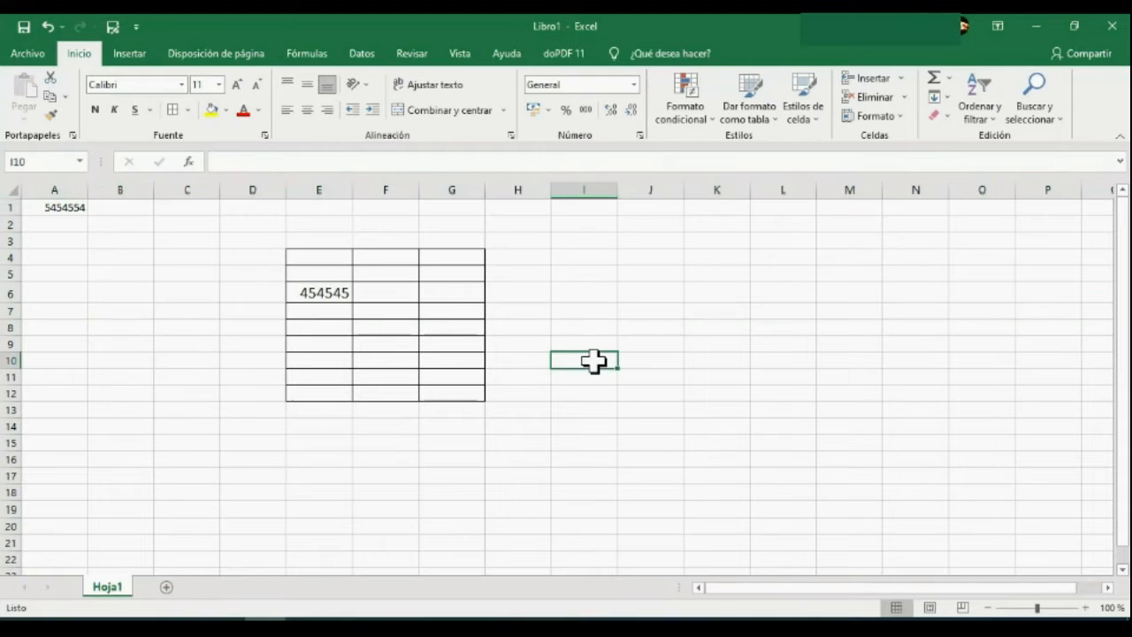
Remove all borders from the range D2:H14 that surrounds the table grid.
left_click_drag(525, 428, 275, 226)
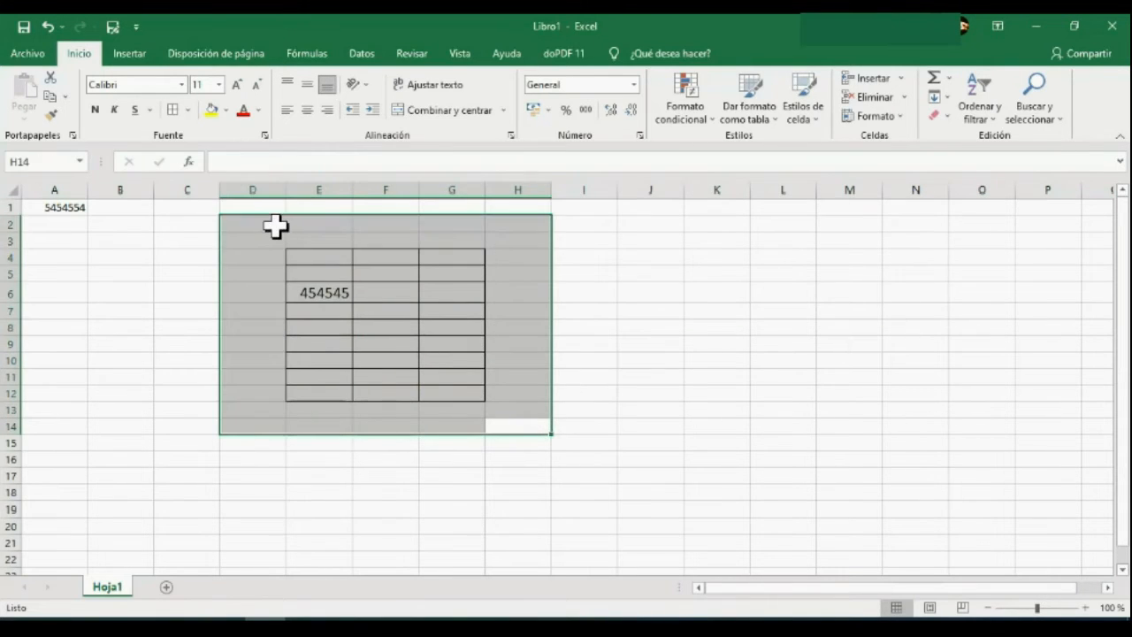
left_click(188, 110)
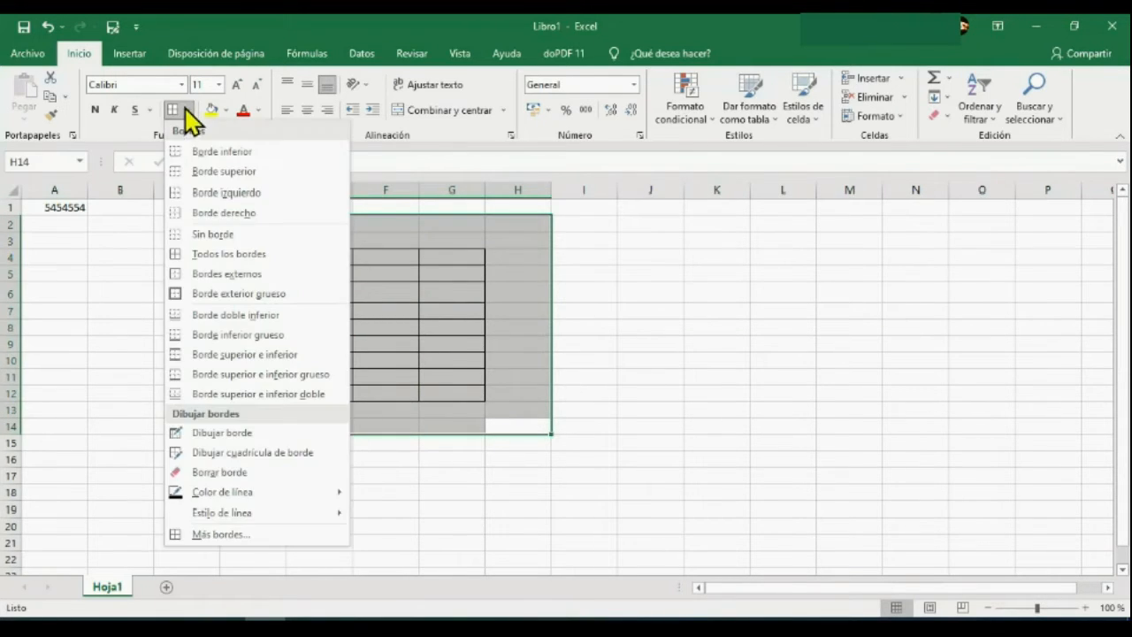
left_click(222, 232)
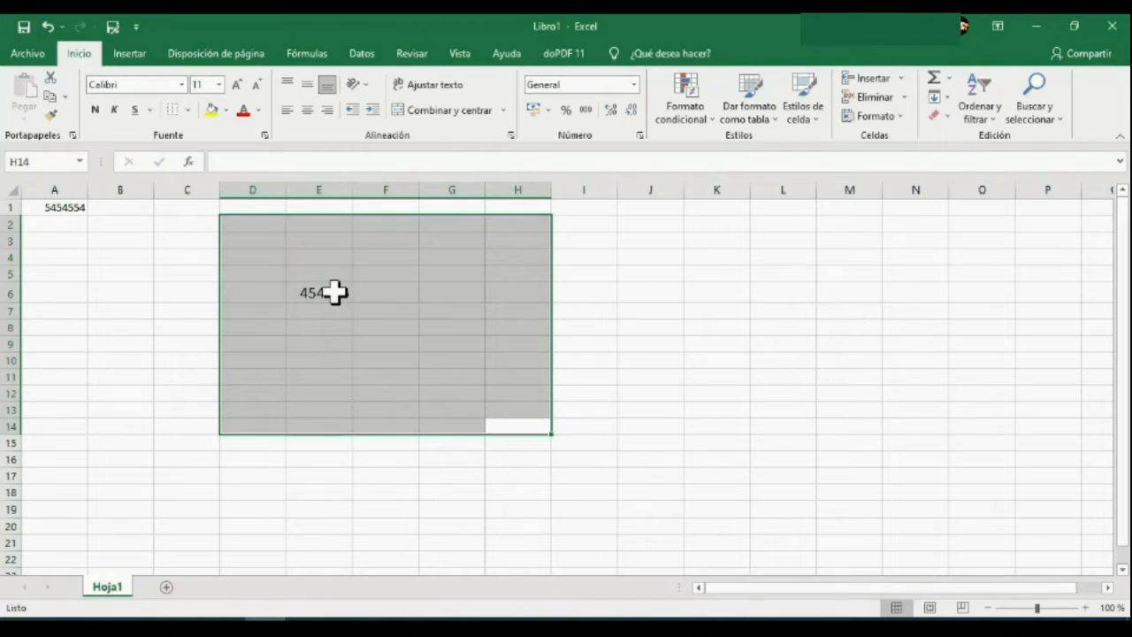
Give cell E6 a yellow fill and set its font color to red.
left_click(334, 293)
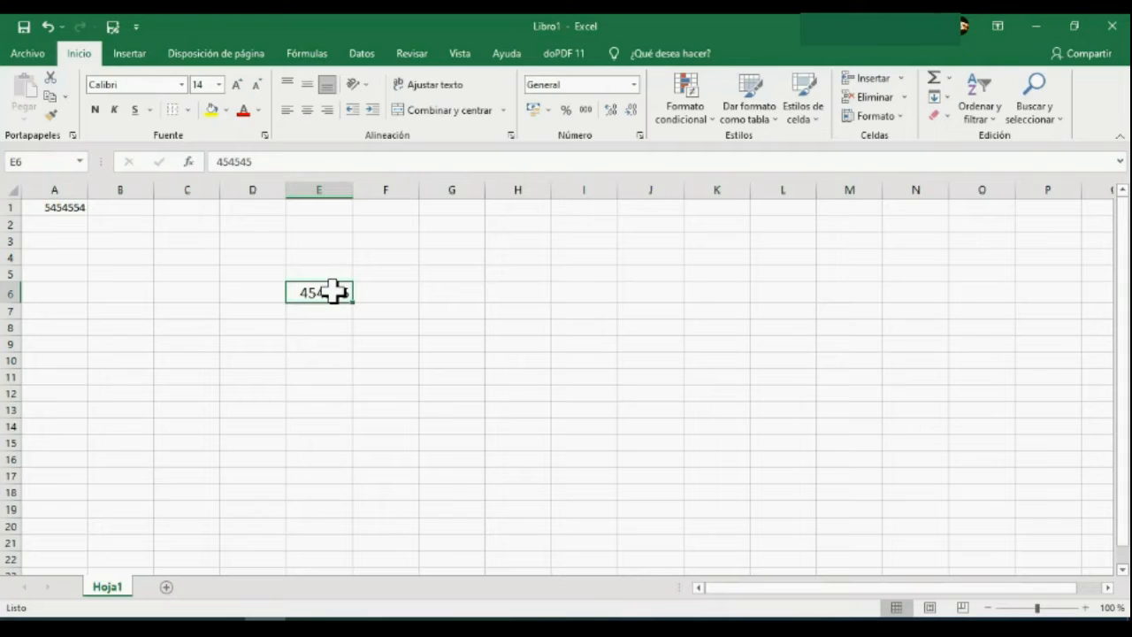
left_click(227, 110)
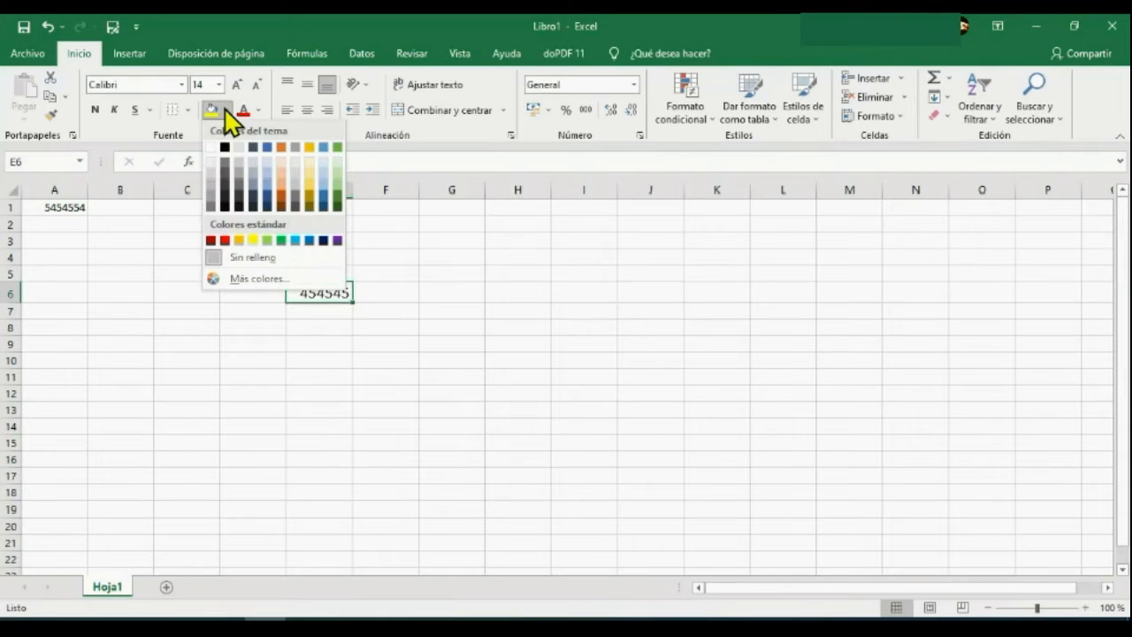
left_click(253, 239)
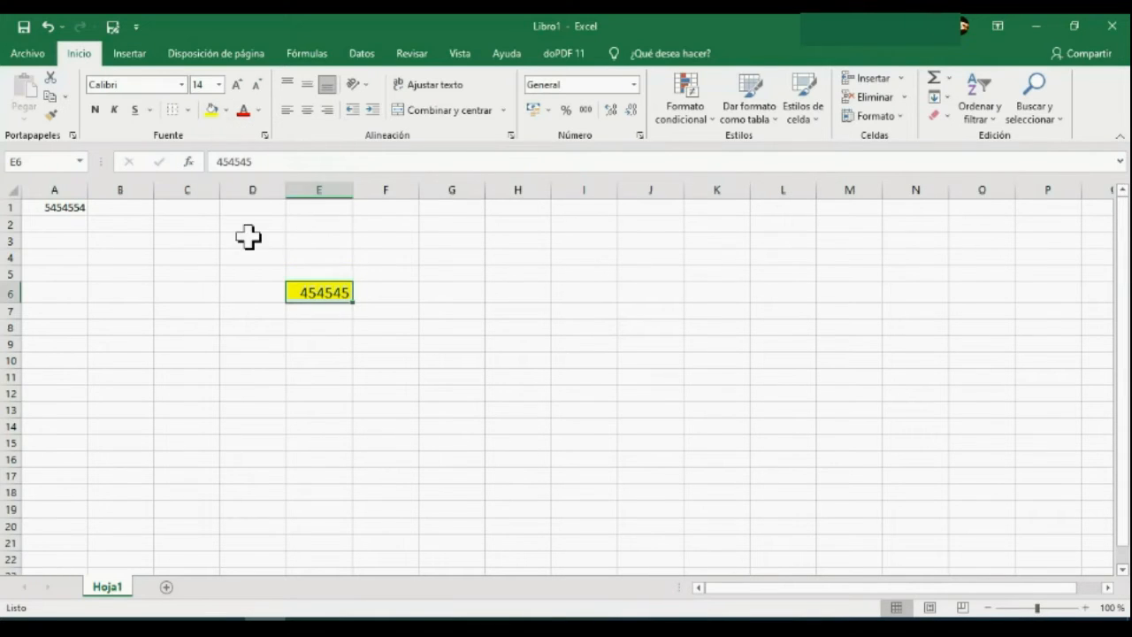
left_click(259, 110)
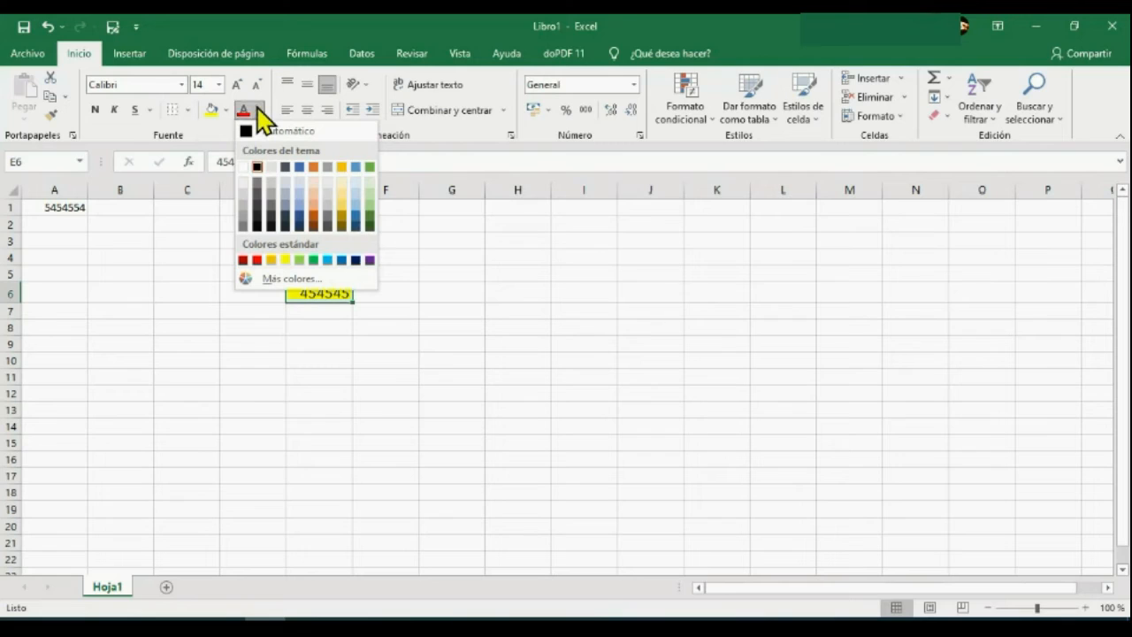
left_click(258, 260)
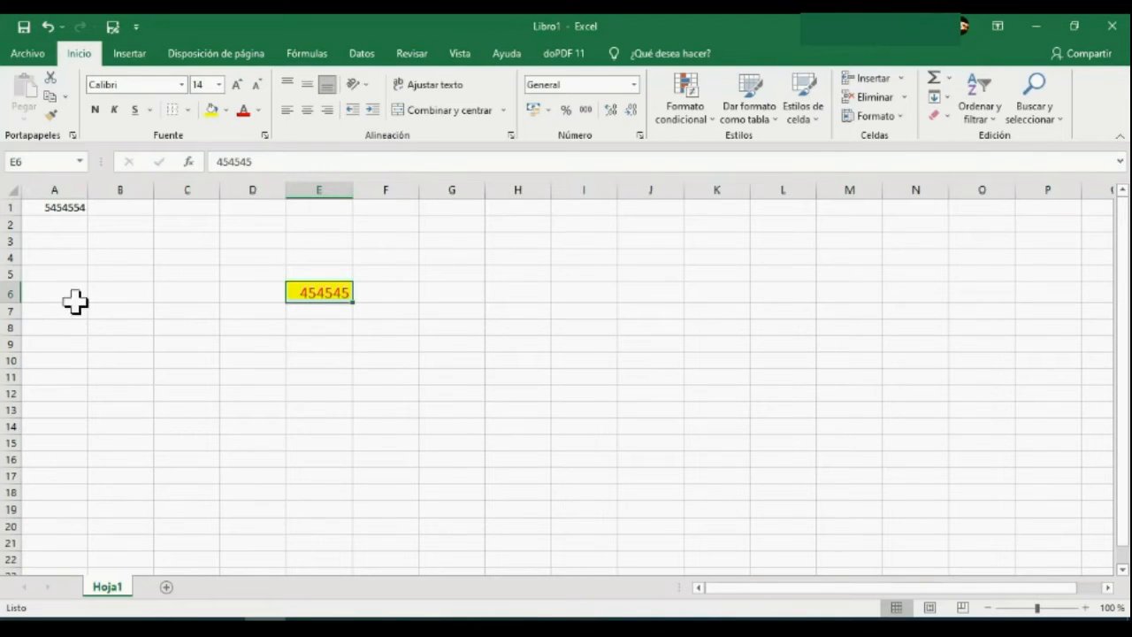
Make row 6 taller and column E wider, and align the value in cell E6 to the top.
left_click_drag(18, 301, 17, 329)
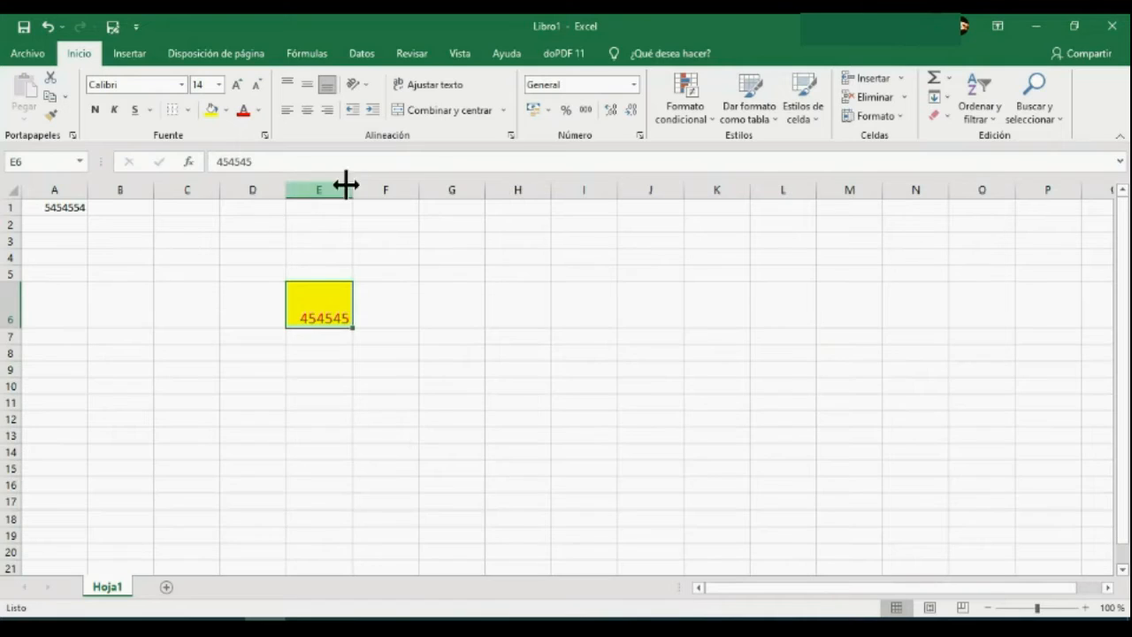
left_click_drag(352, 190, 409, 197)
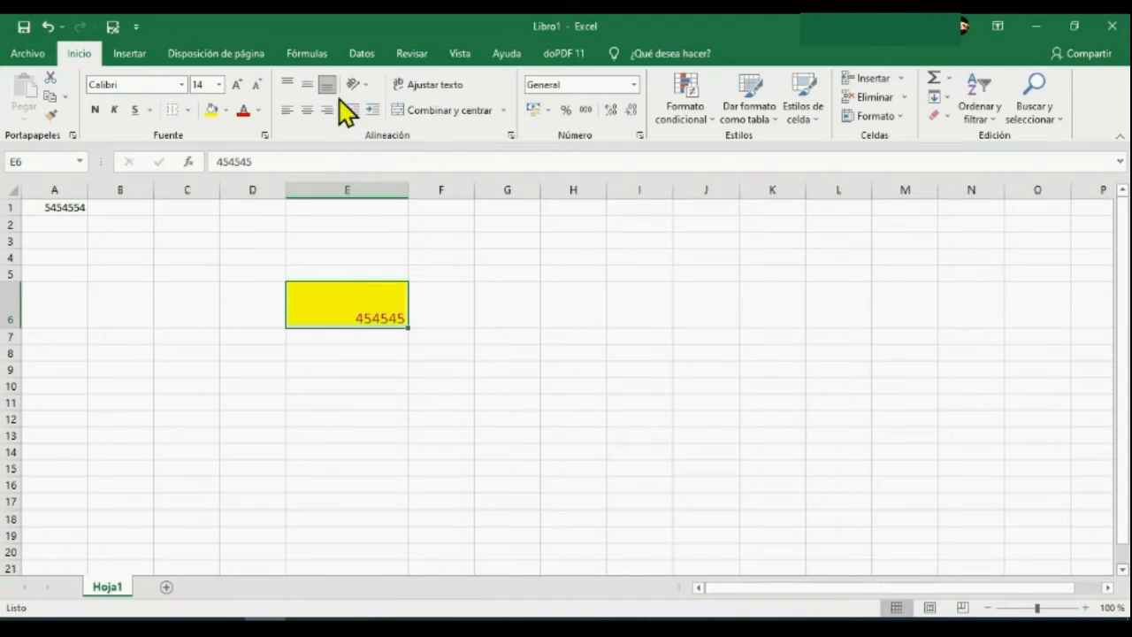
left_click(308, 86)
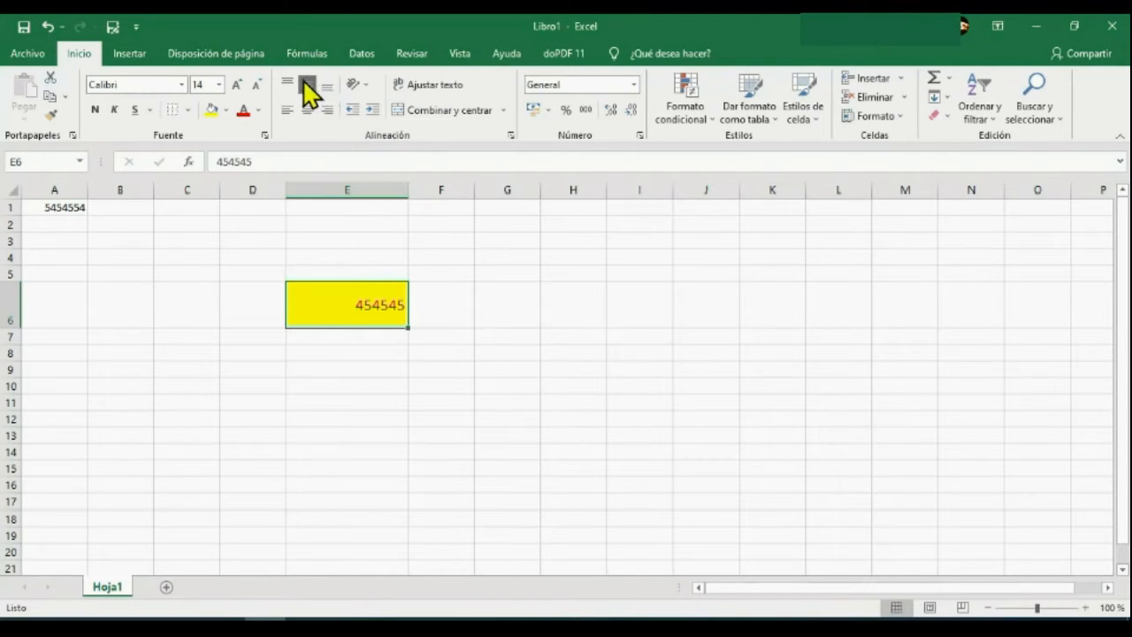
left_click(288, 85)
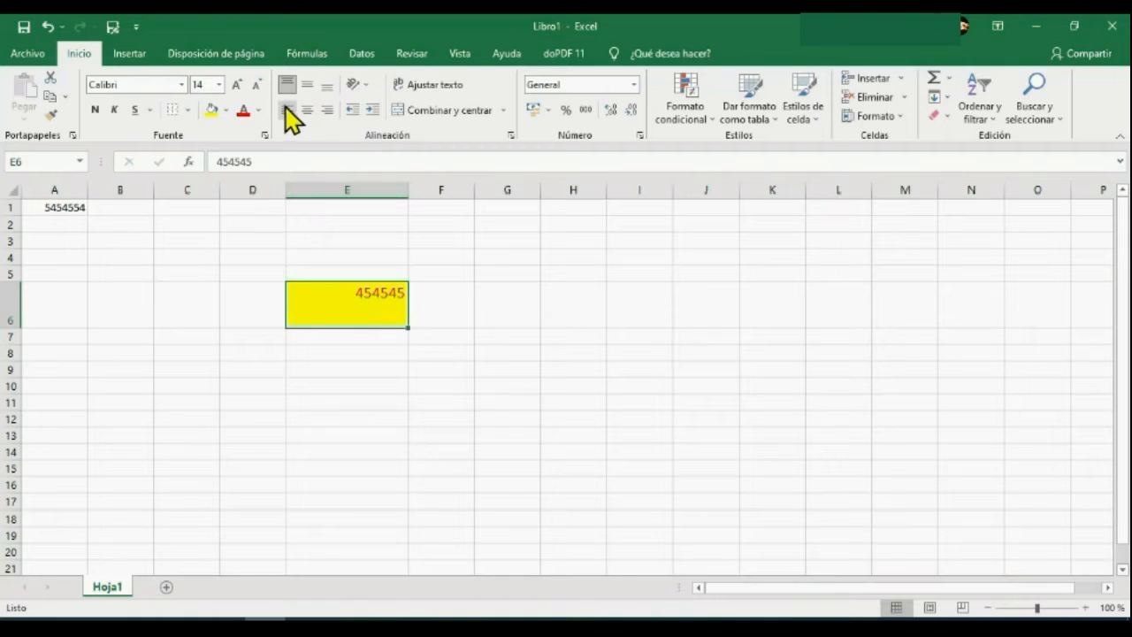
Try left and center alignment on cell E6, and finish with right alignment and a one-level indent.
left_click(289, 110)
left_click(307, 110)
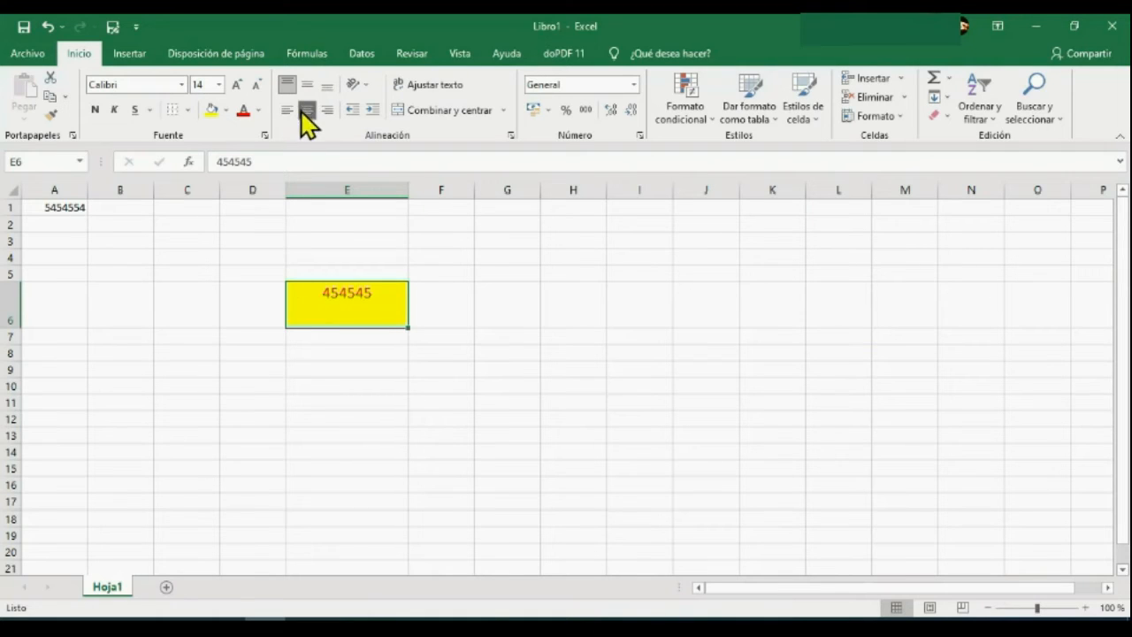
left_click(326, 110)
left_click(374, 112)
left_click(373, 111)
left_click(374, 111)
left_click(353, 111)
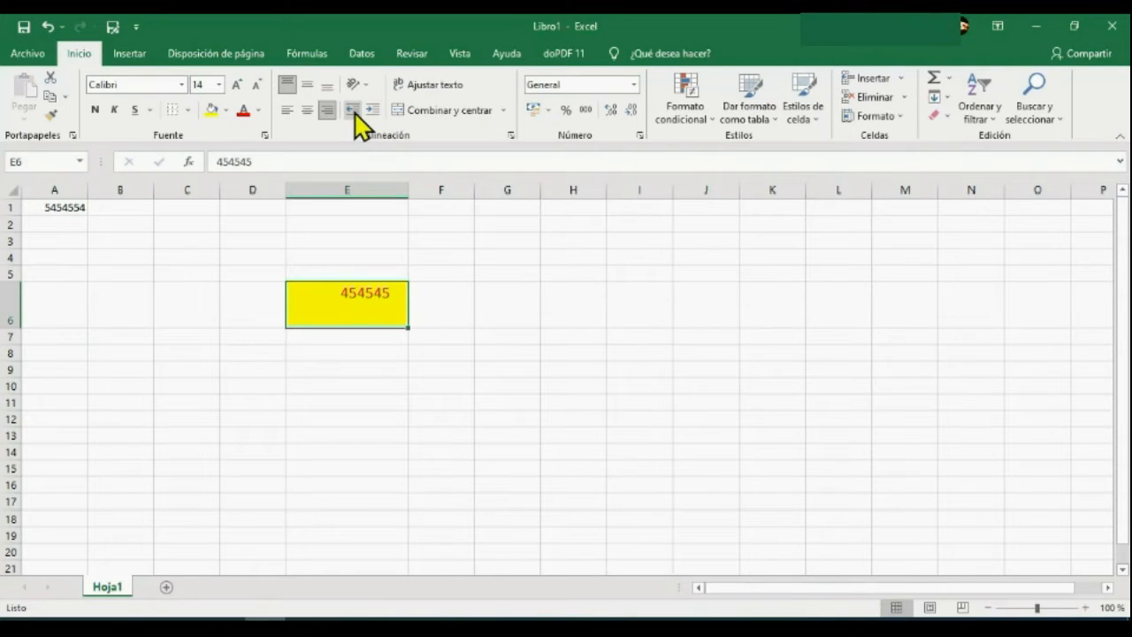
left_click(353, 111)
Toggle text wrapping on and off for cell E6.
left_click(430, 86)
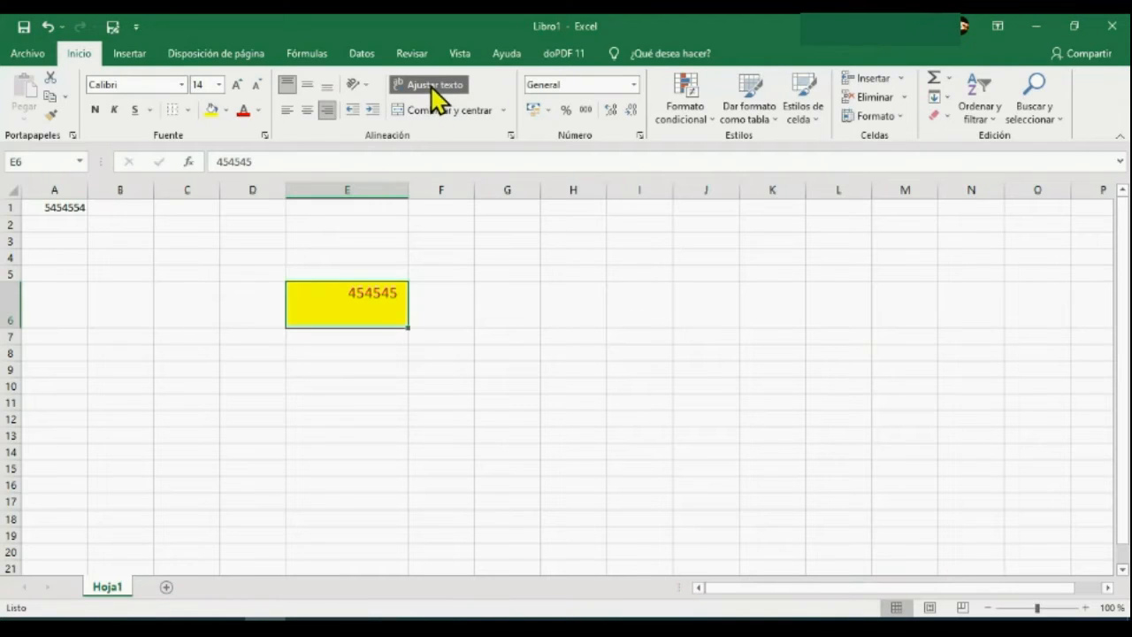
left_click(448, 82)
left_click(447, 81)
left_click(448, 81)
left_click(442, 308)
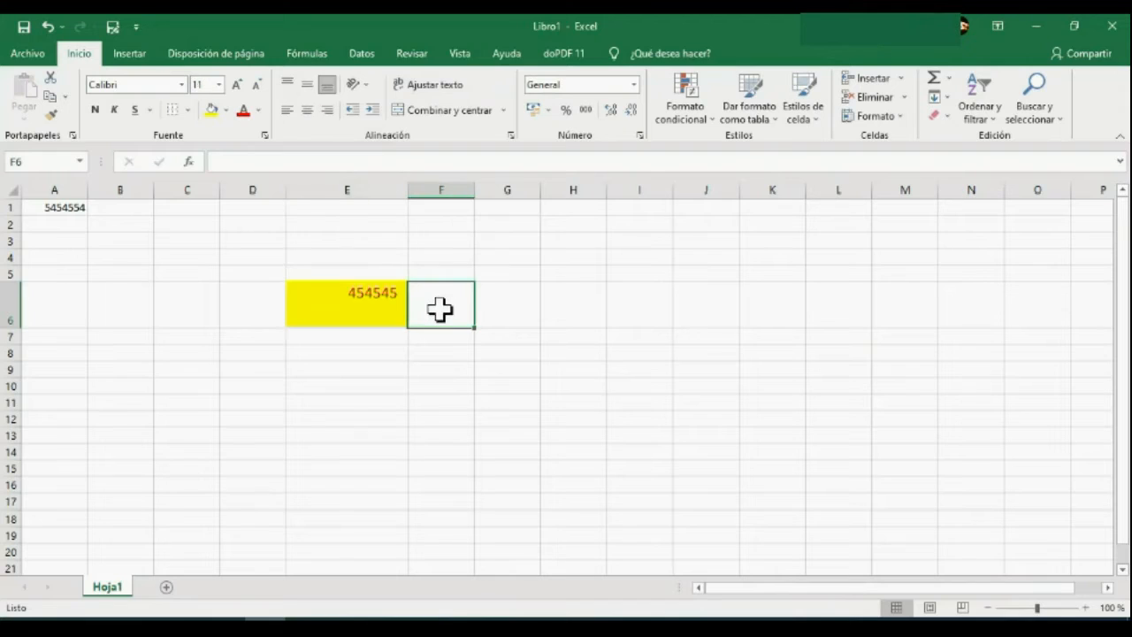
left_click(379, 299)
left_click(408, 82)
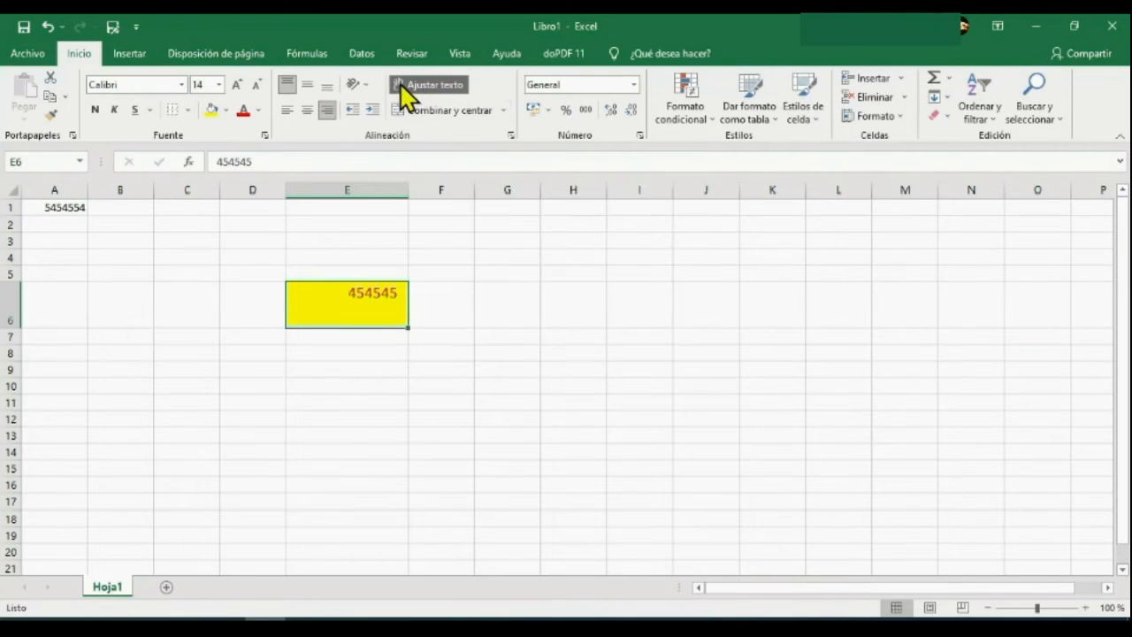
Append 545545 to the number in cell E6.
left_click(329, 164)
type("545545")
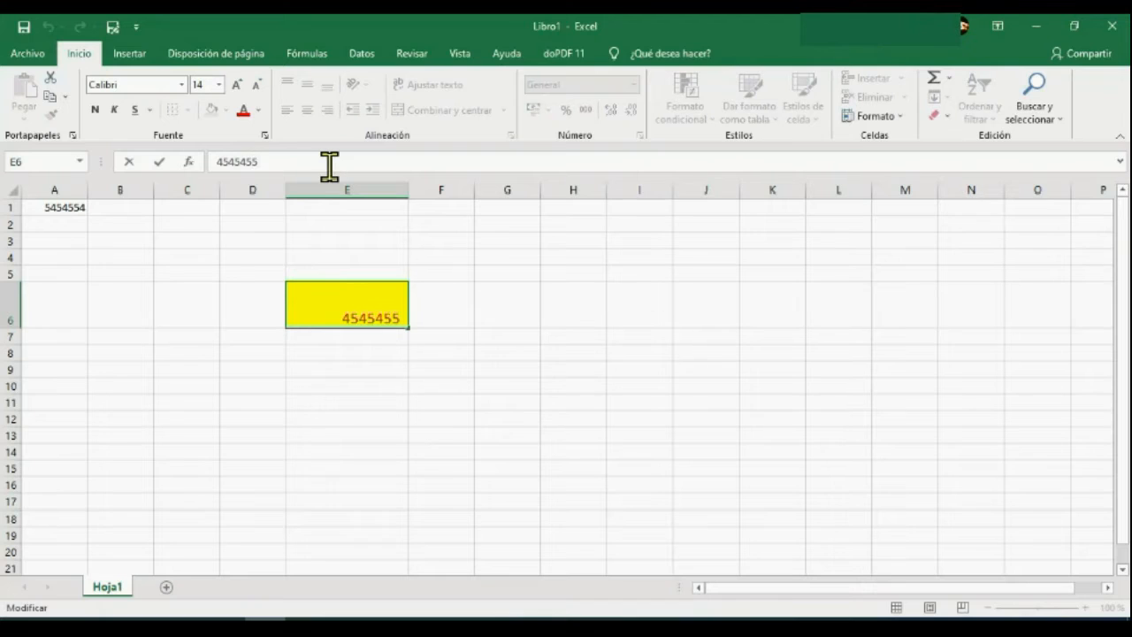
left_click(453, 412)
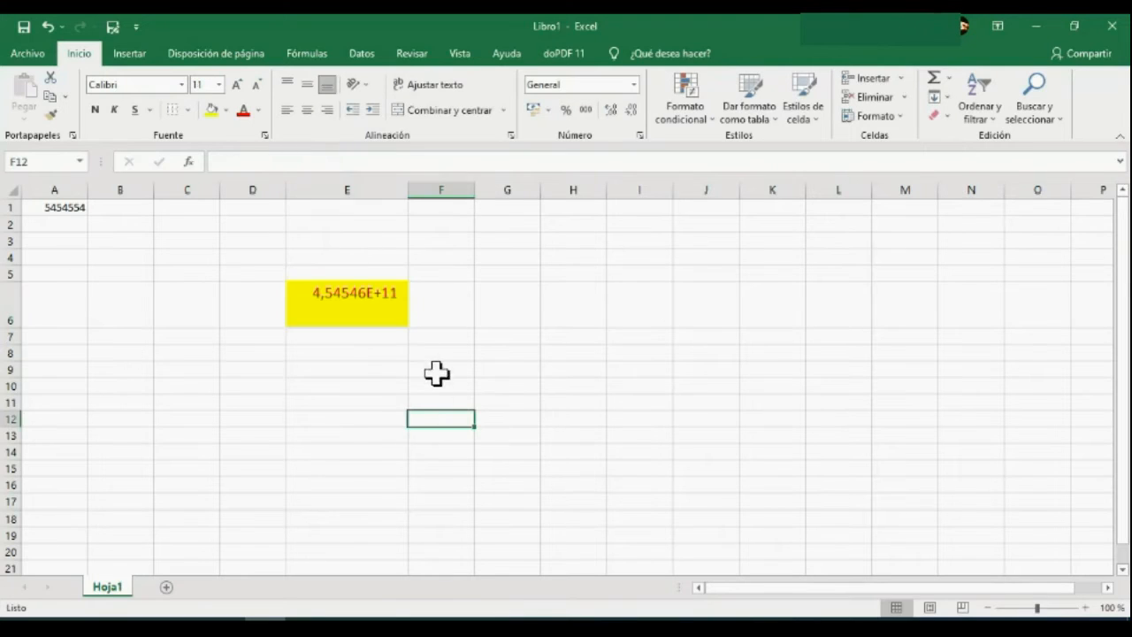
Merge and center cells E6 and F6 into a single cell.
left_click(380, 309)
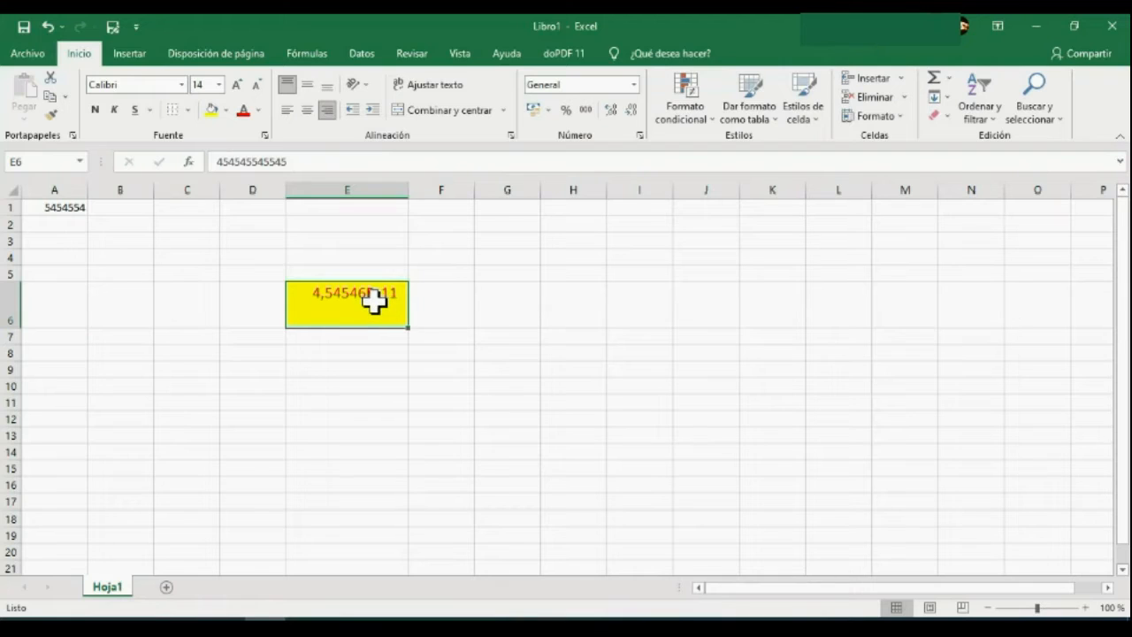
left_click_drag(376, 301, 441, 305)
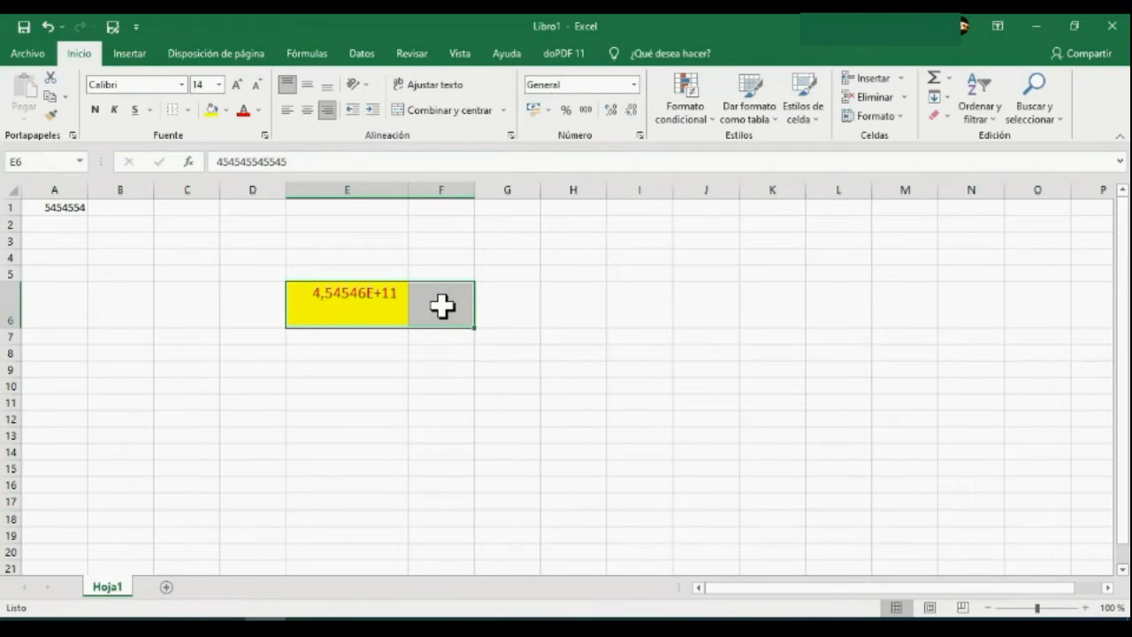
left_click(436, 115)
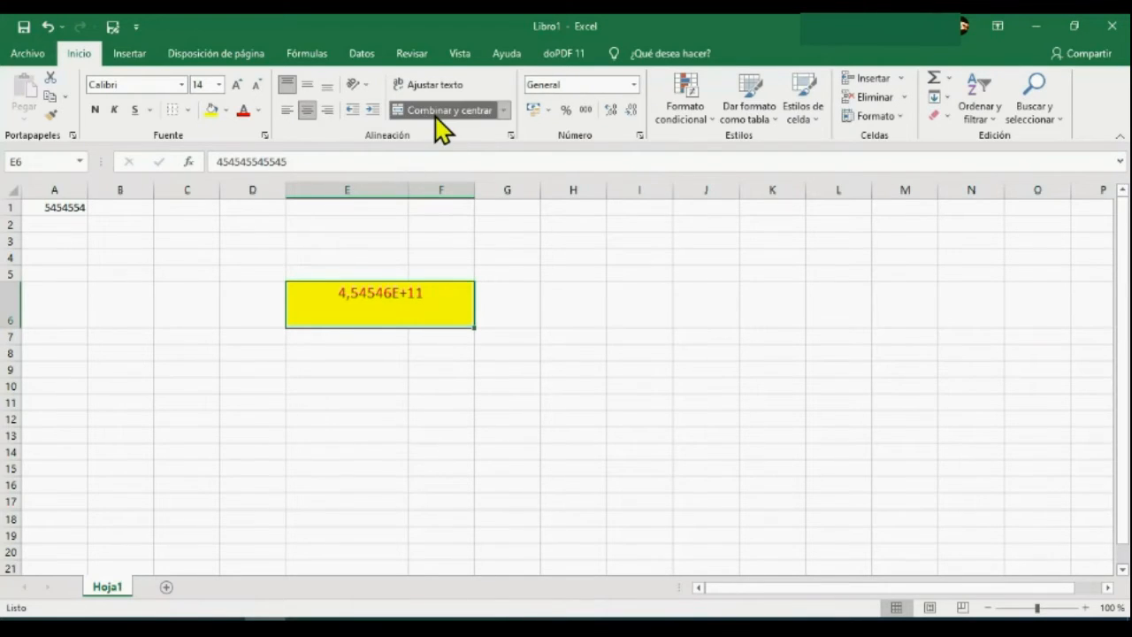
left_click(393, 385)
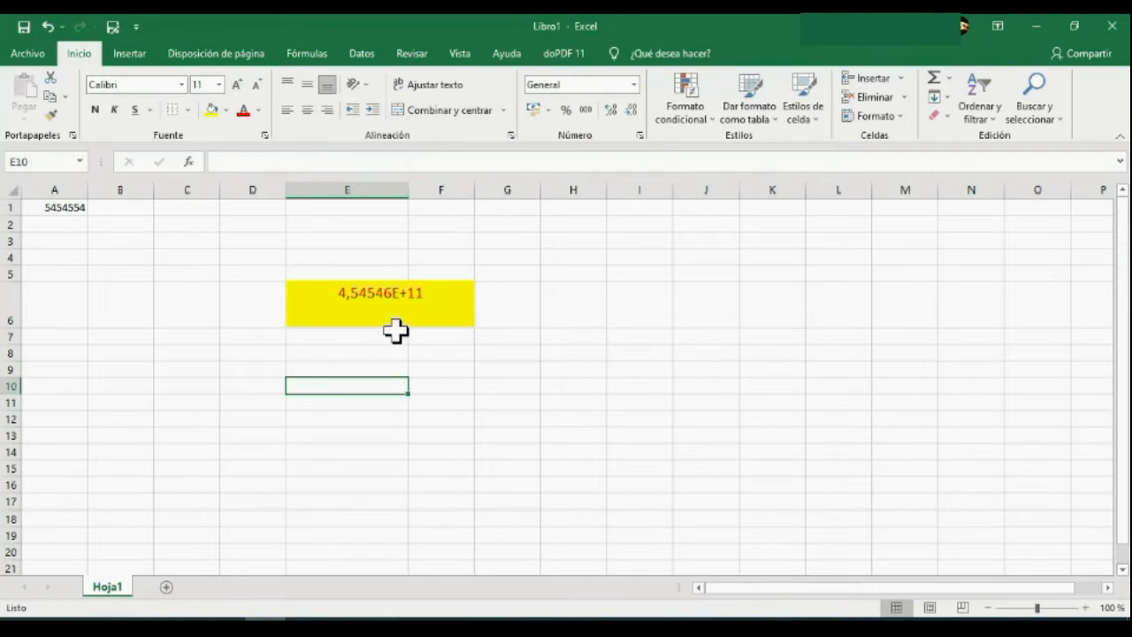
Insert the text "edrtr" in front of the number in the merged cell E6.
left_click(353, 290)
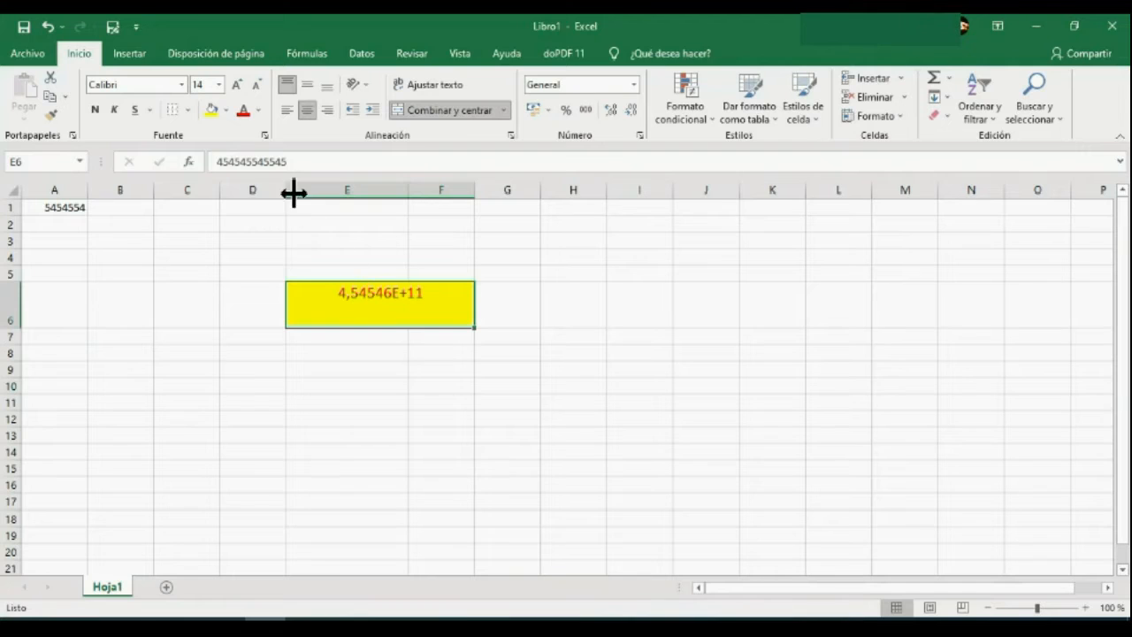
left_click(216, 162)
type("edrtr")
left_click(361, 400)
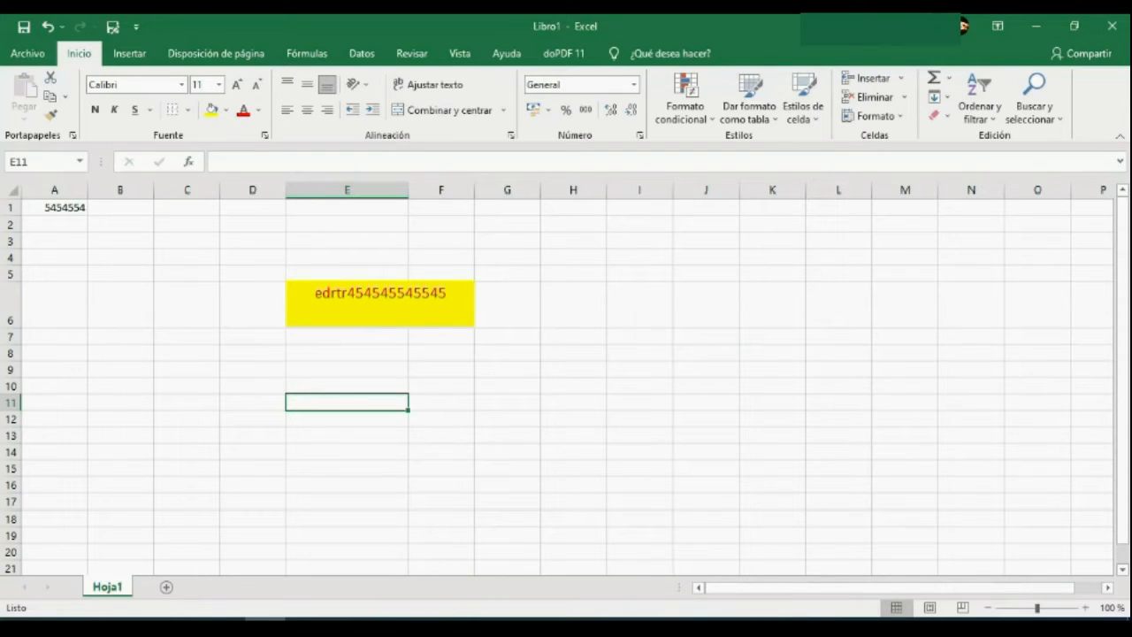
Auto-fit the height of row 6 to its content and select column E.
double_click(11, 326)
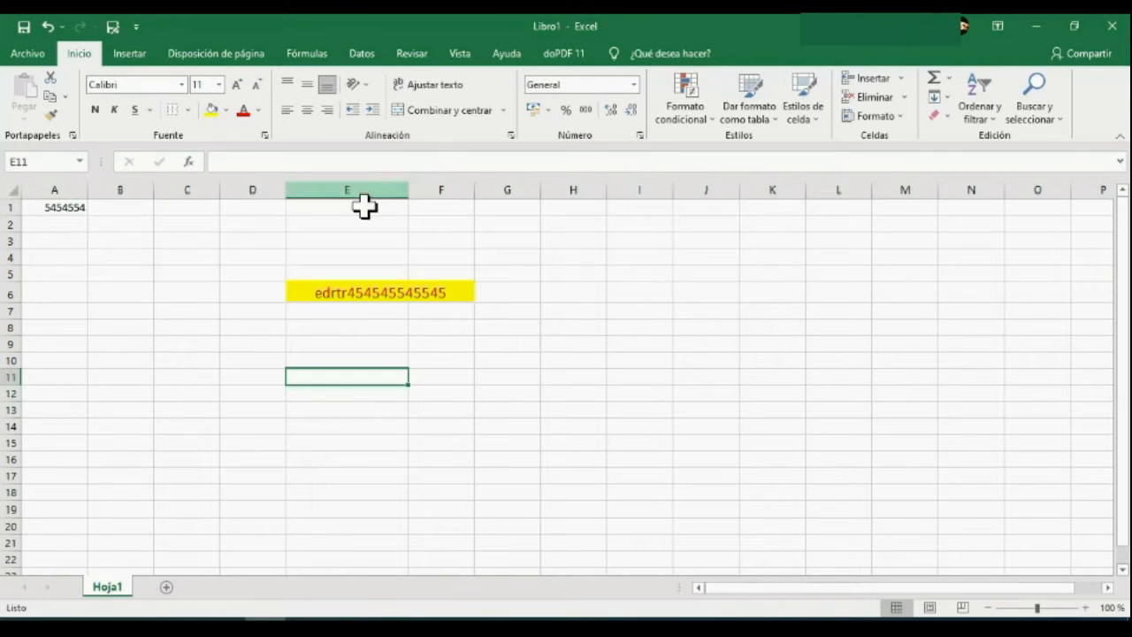
left_click(361, 176)
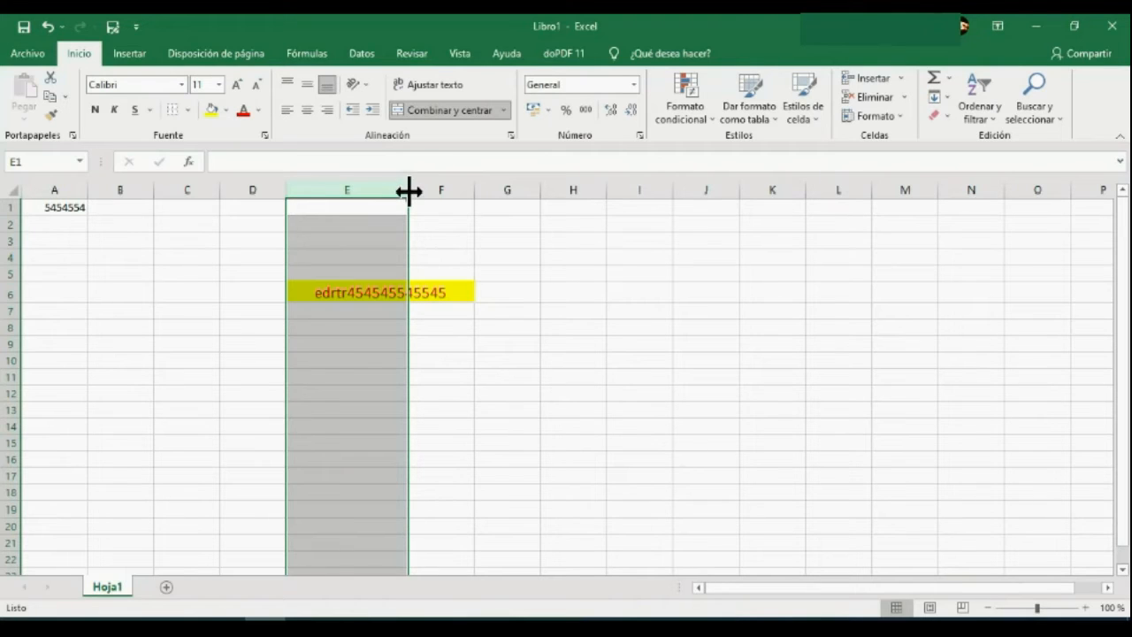
Enter the text "gnnvbnvcvvbbvbvb" in cell I4.
left_click(623, 255)
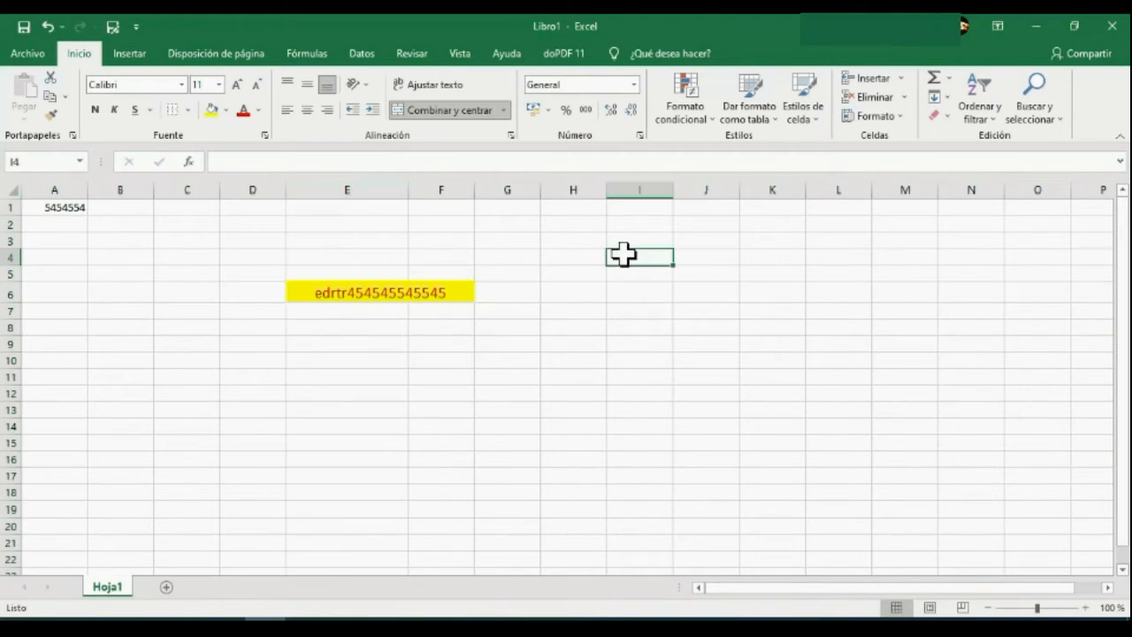
type("gnnvbnvcv")
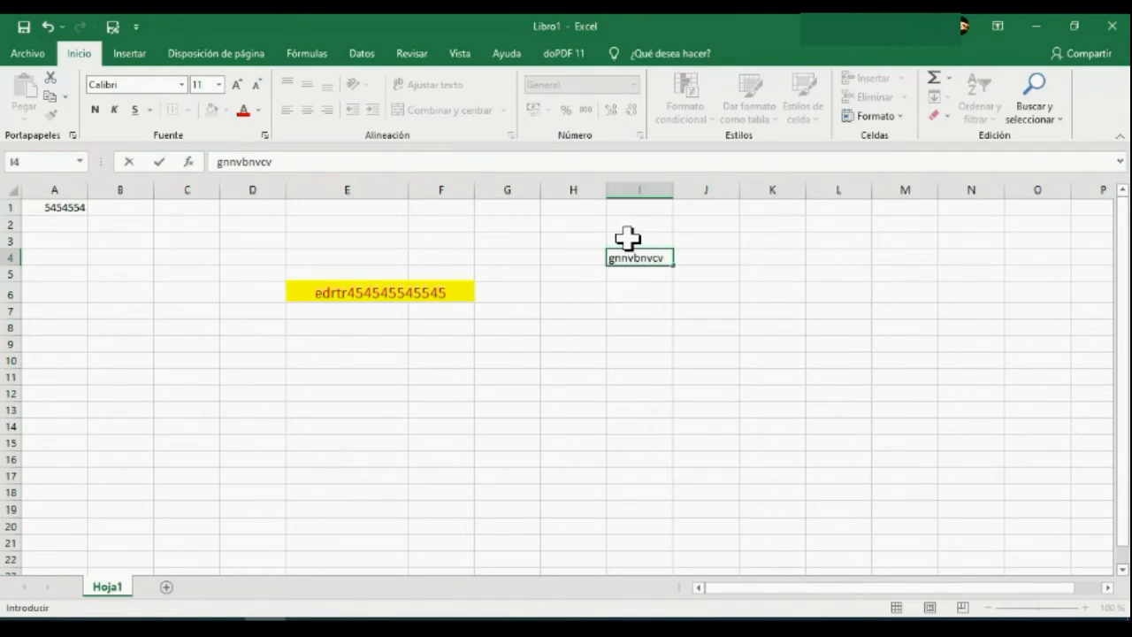
type("vbbvbvb")
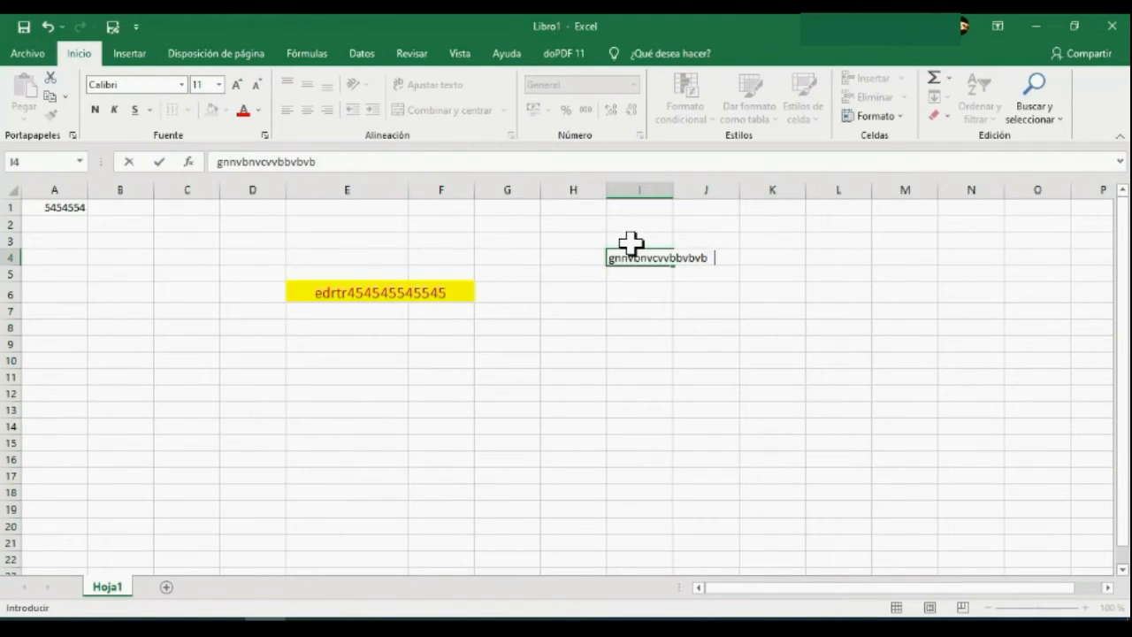
Auto-fit the width of column I to its content and select cell I4.
left_click(663, 187)
double_click(672, 188)
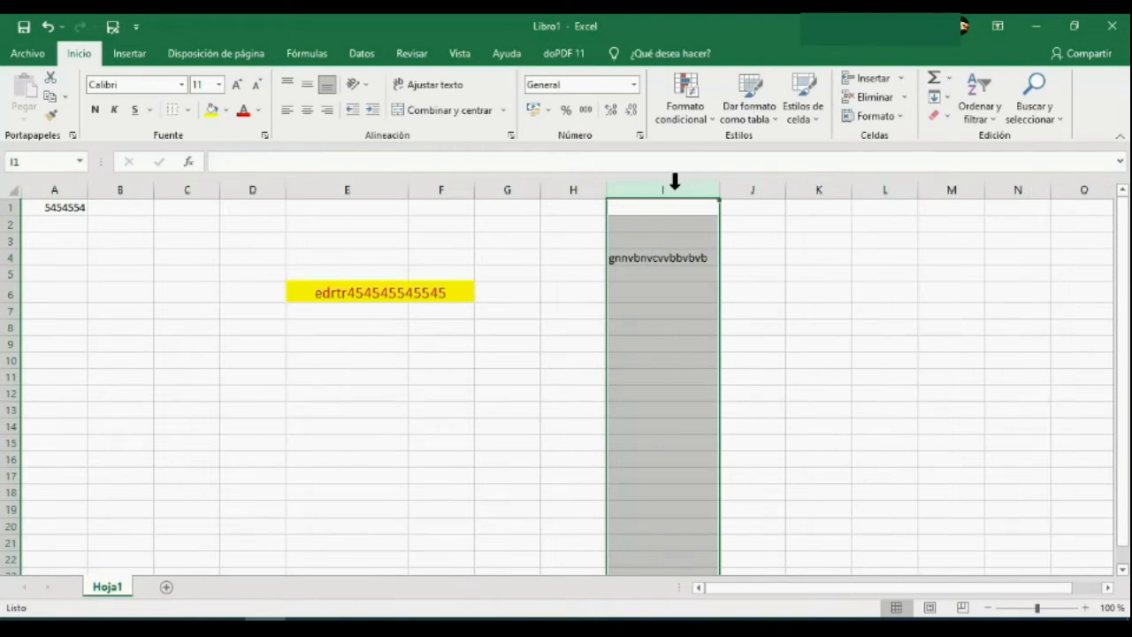
left_click(687, 256)
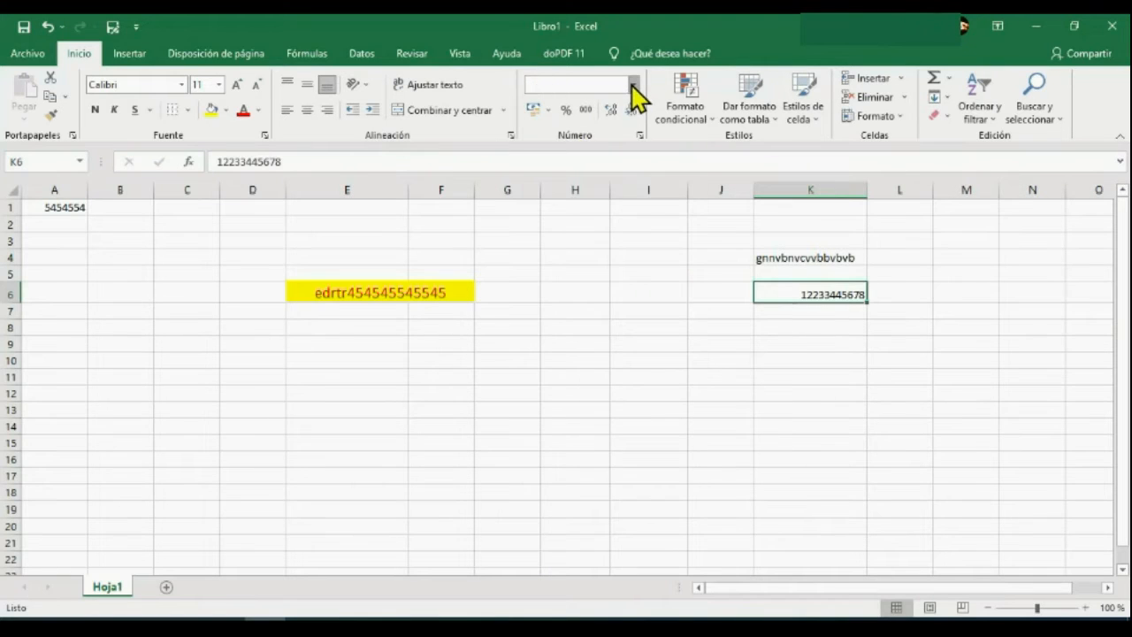
Format the number in cell K6 as Moneda, followed by Fecha corta.
left_click(634, 84)
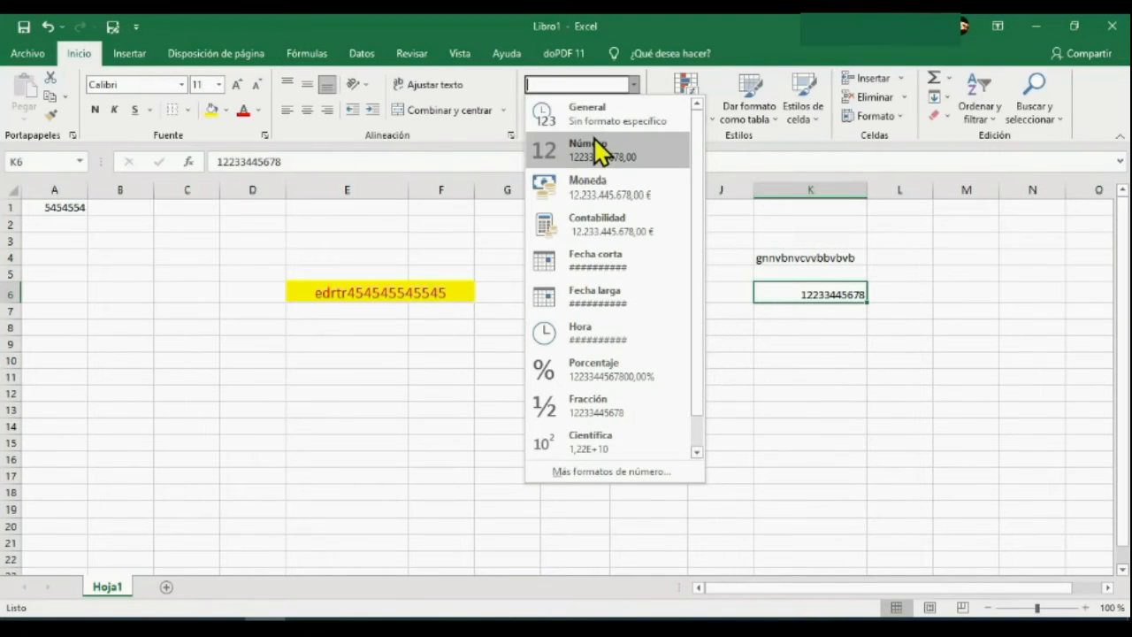
left_click(608, 195)
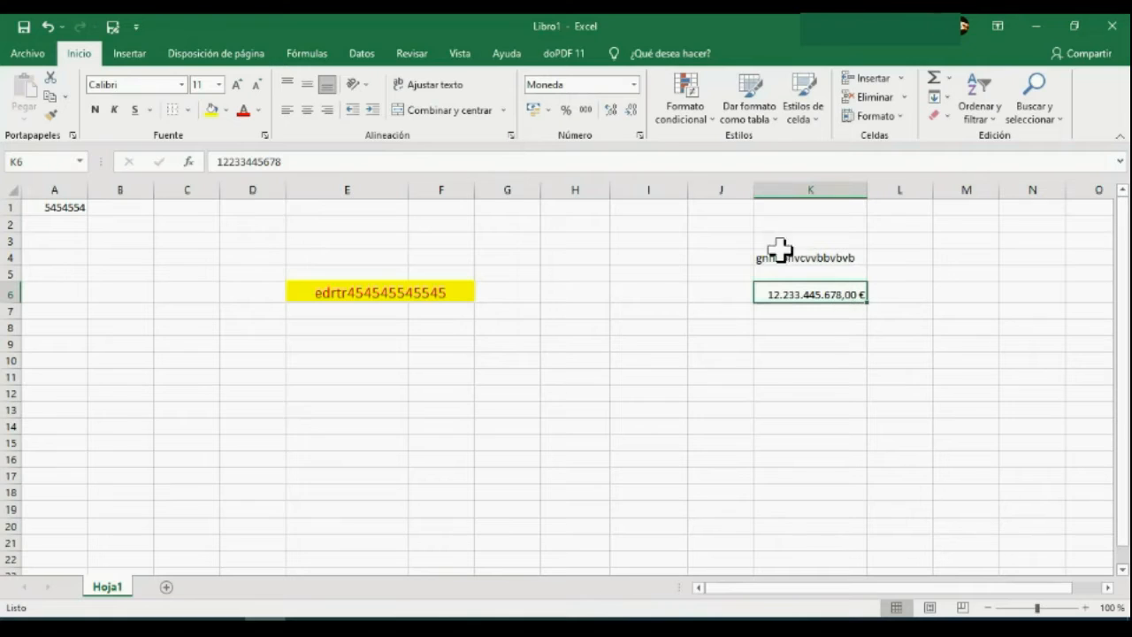
left_click(633, 85)
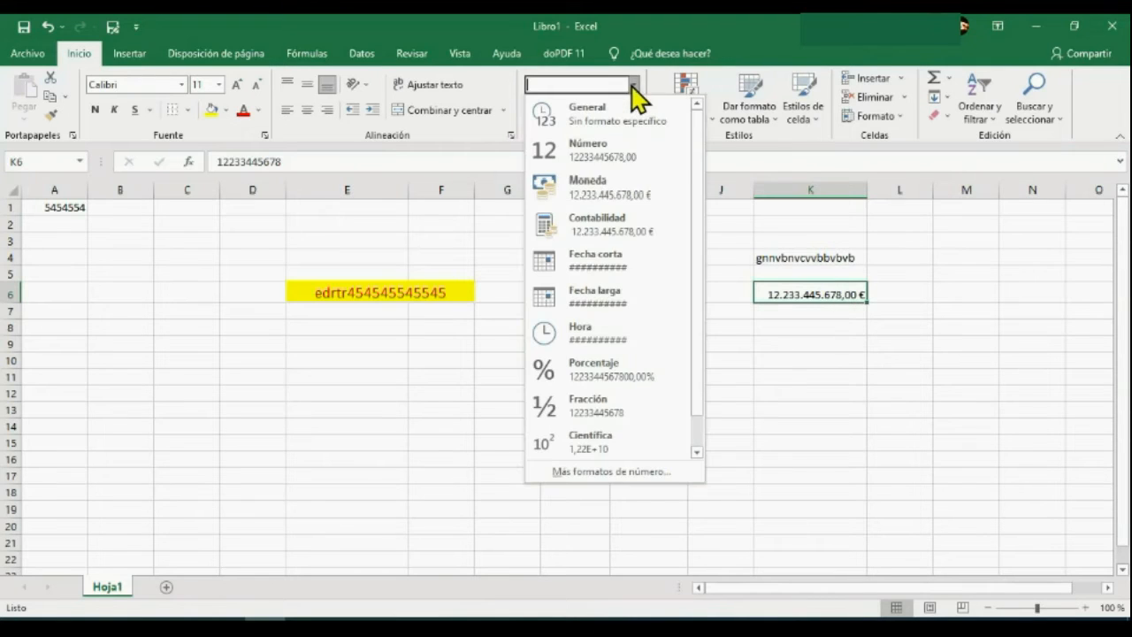
left_click(587, 259)
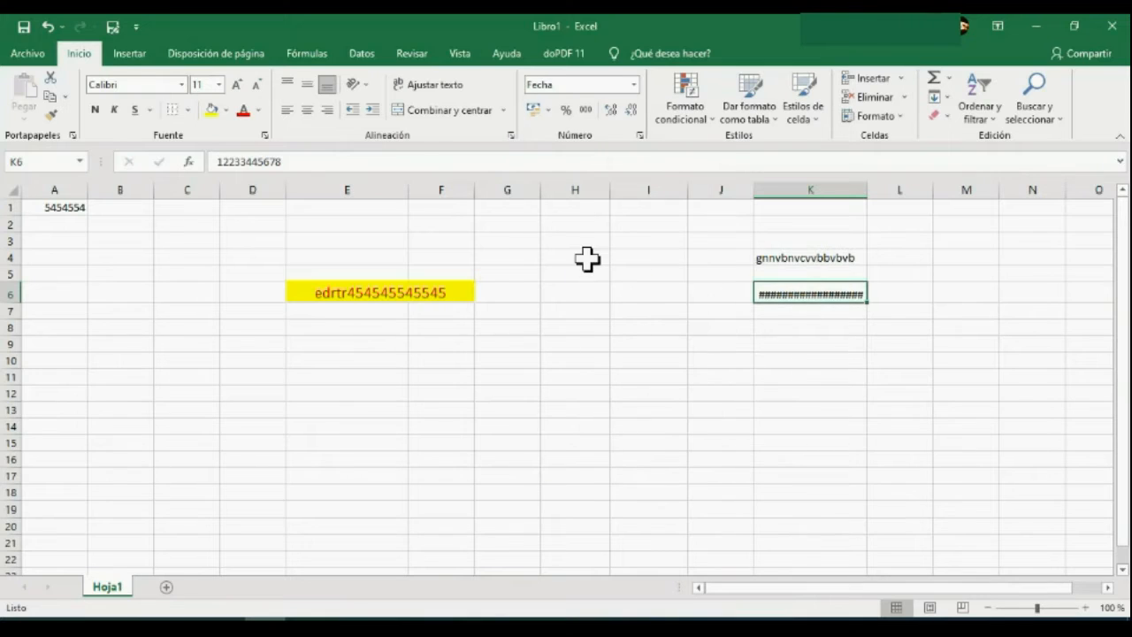
Change the number format of cell K6 to Fecha larga, followed by Porcentaje.
left_click(633, 84)
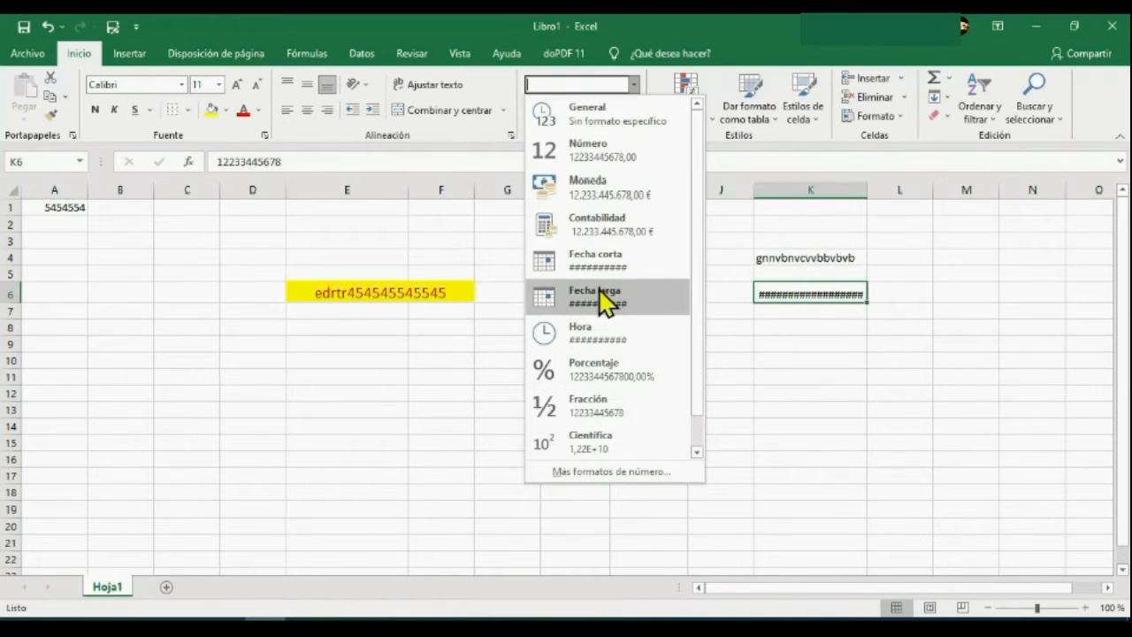
left_click(598, 288)
left_click(634, 84)
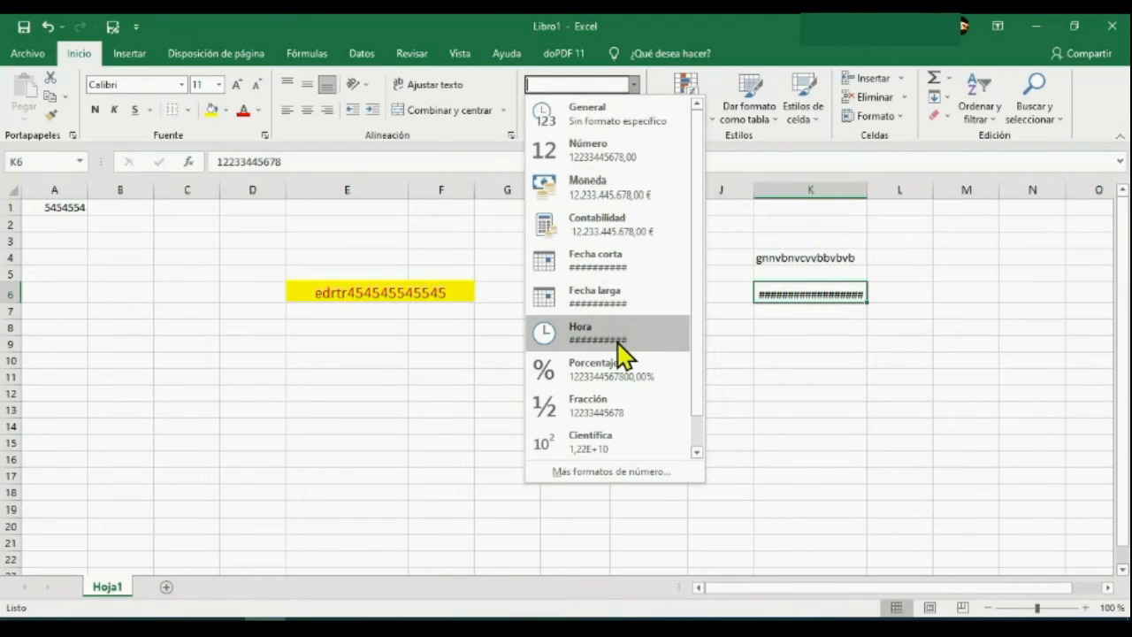
left_click(619, 371)
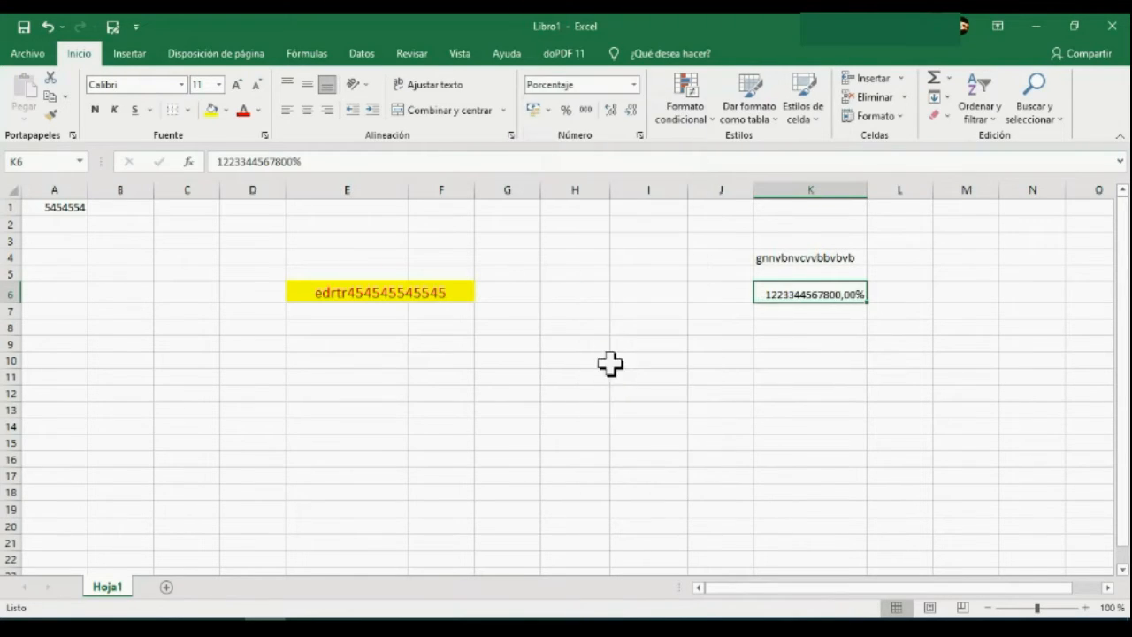
Try the Fracción and Científica number formats on cell K6.
left_click(633, 82)
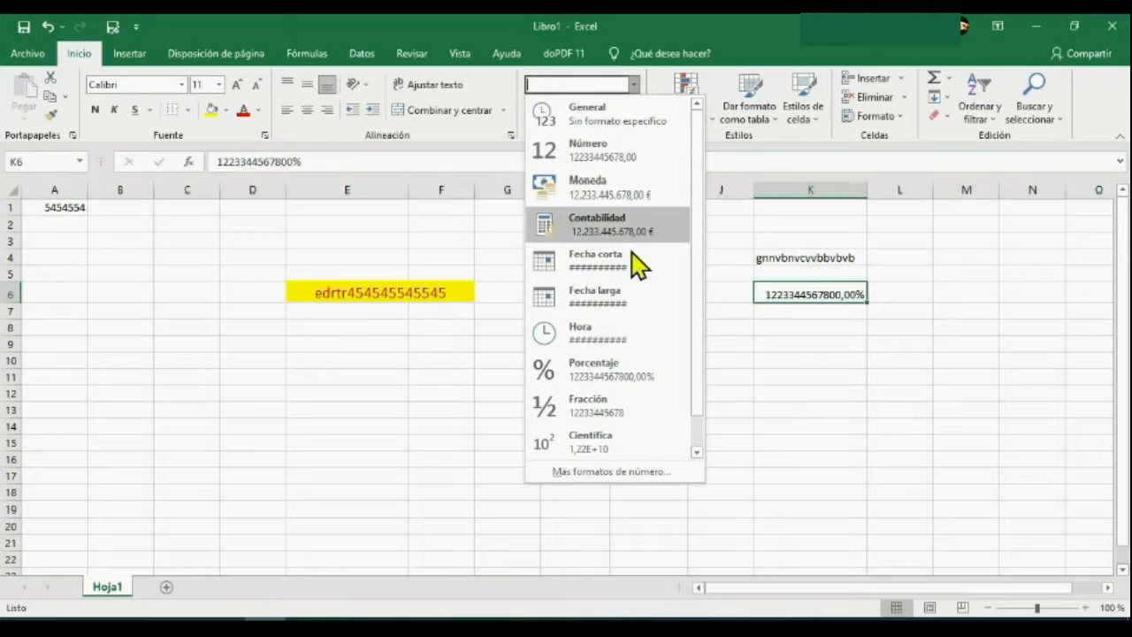
left_click(619, 408)
left_click(634, 83)
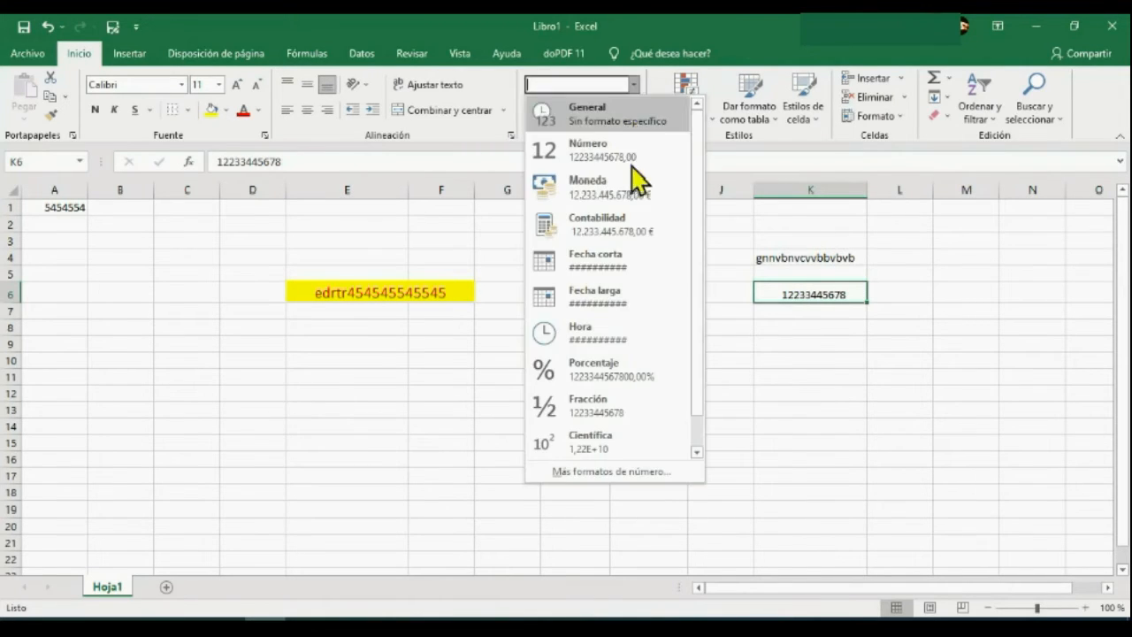
left_click(617, 442)
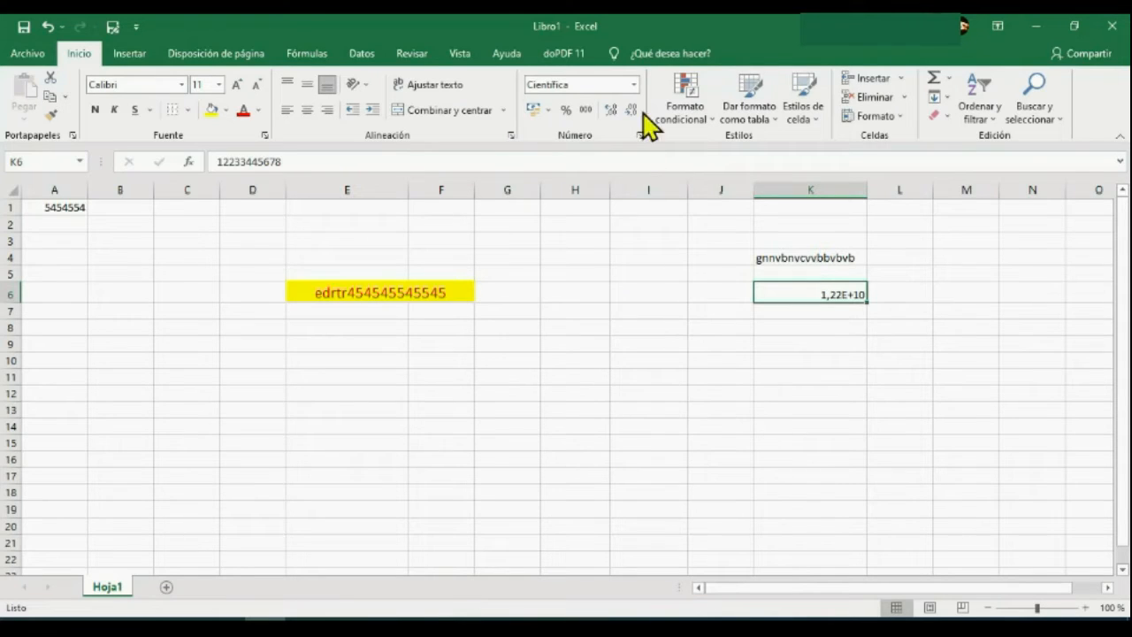
Set the number format of cell K6 to Texto.
left_click(634, 84)
left_click_drag(698, 296, 702, 366)
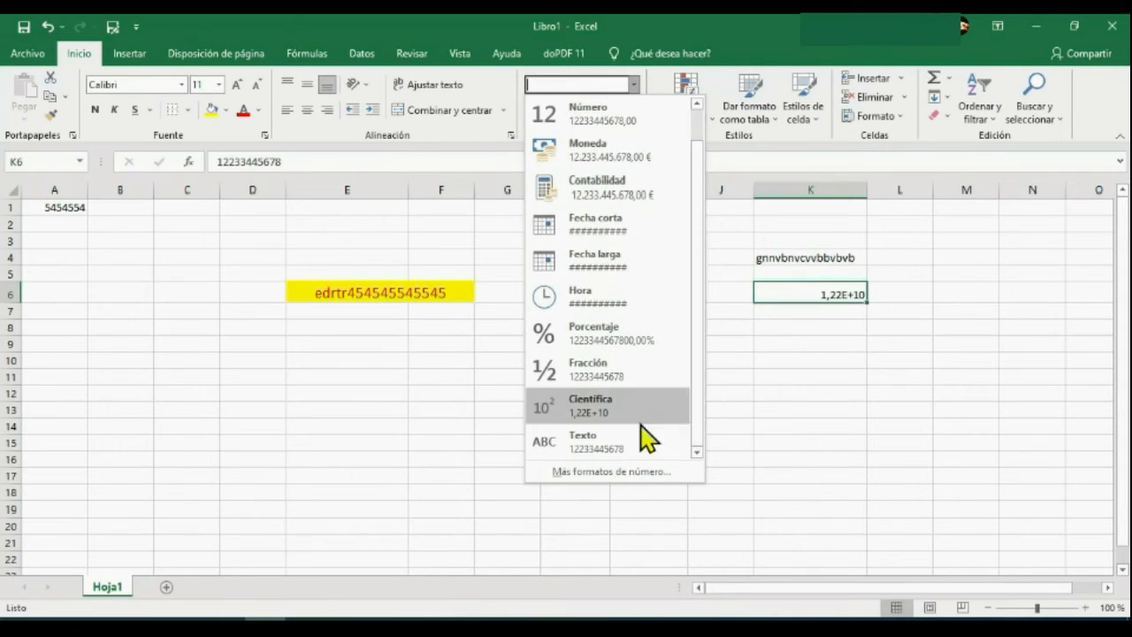
left_click(588, 446)
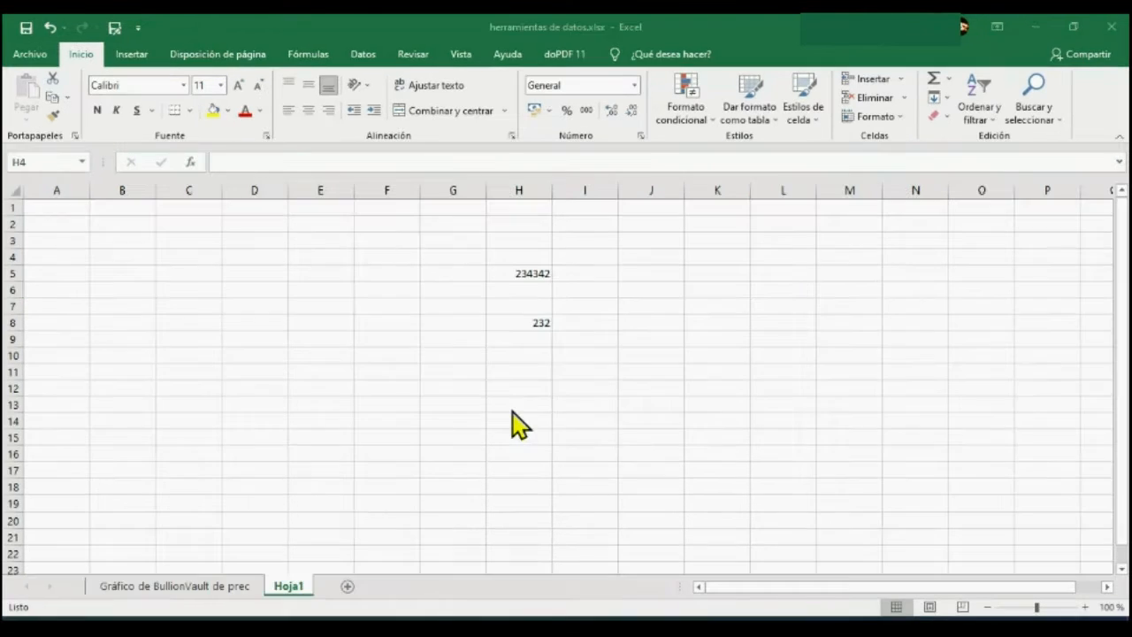
Open the full cell format settings for cell H5 on Hoja1 and reposition the dialog higher over the sheet.
left_click(524, 276)
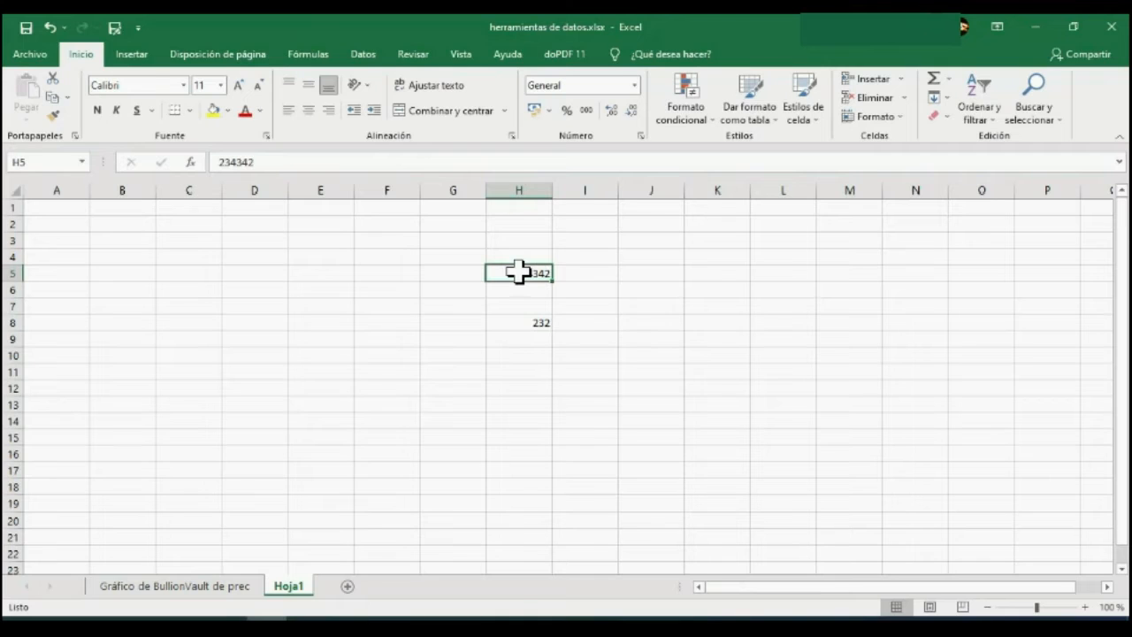
right_click(519, 273)
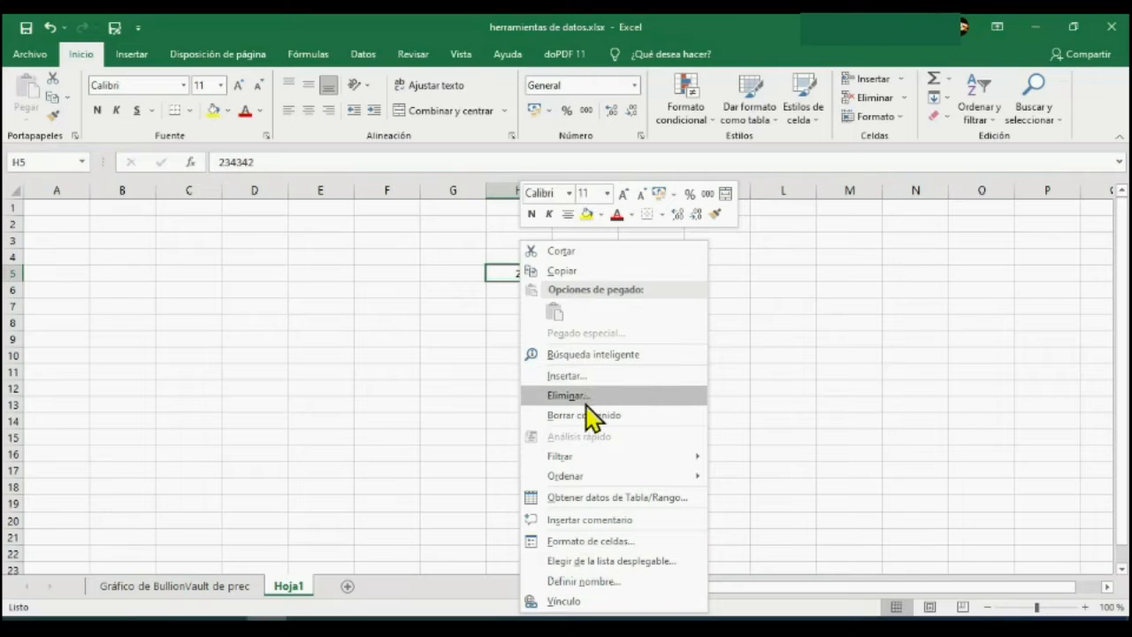
left_click(569, 542)
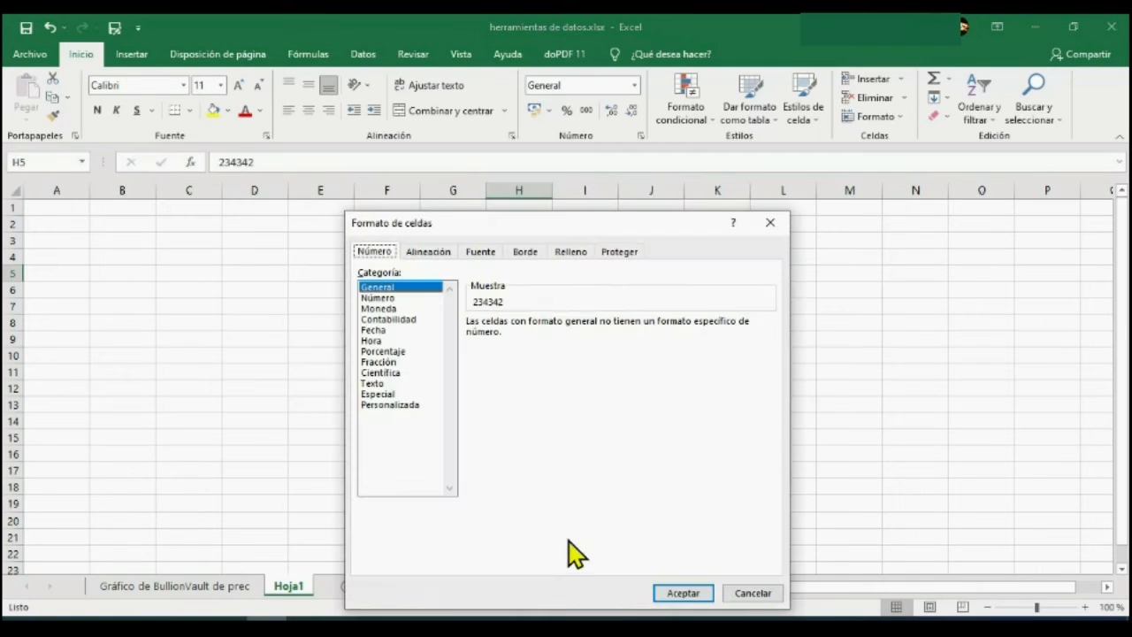
left_click_drag(619, 223, 630, 131)
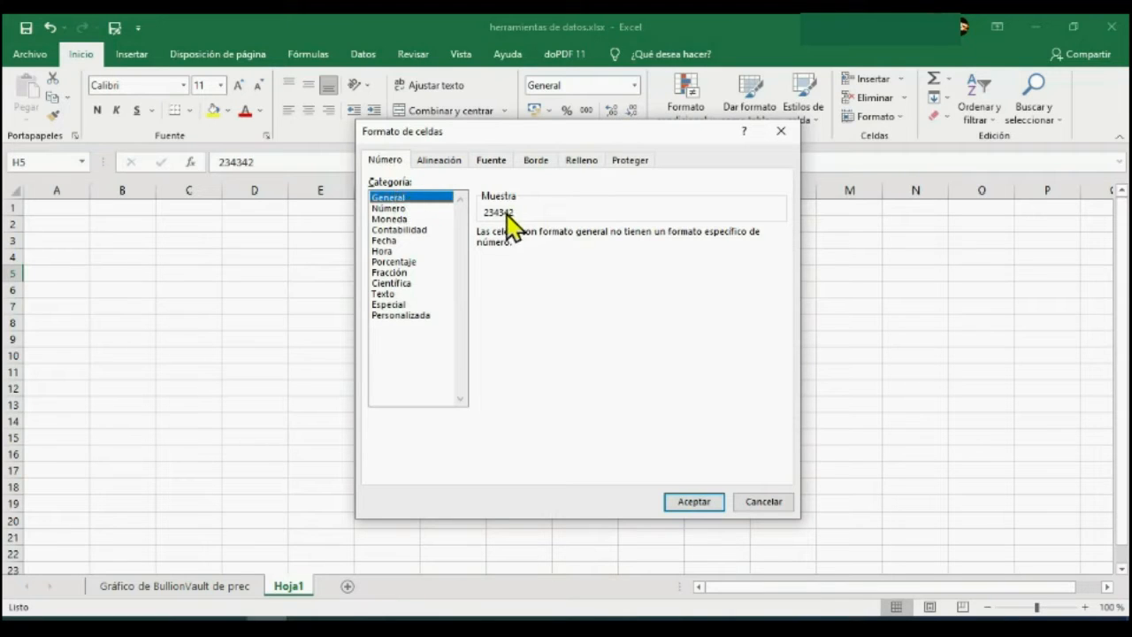
Preview the Número, Moneda and Contabilidad categories for cell H5, including the currency symbol choices.
left_click(407, 209)
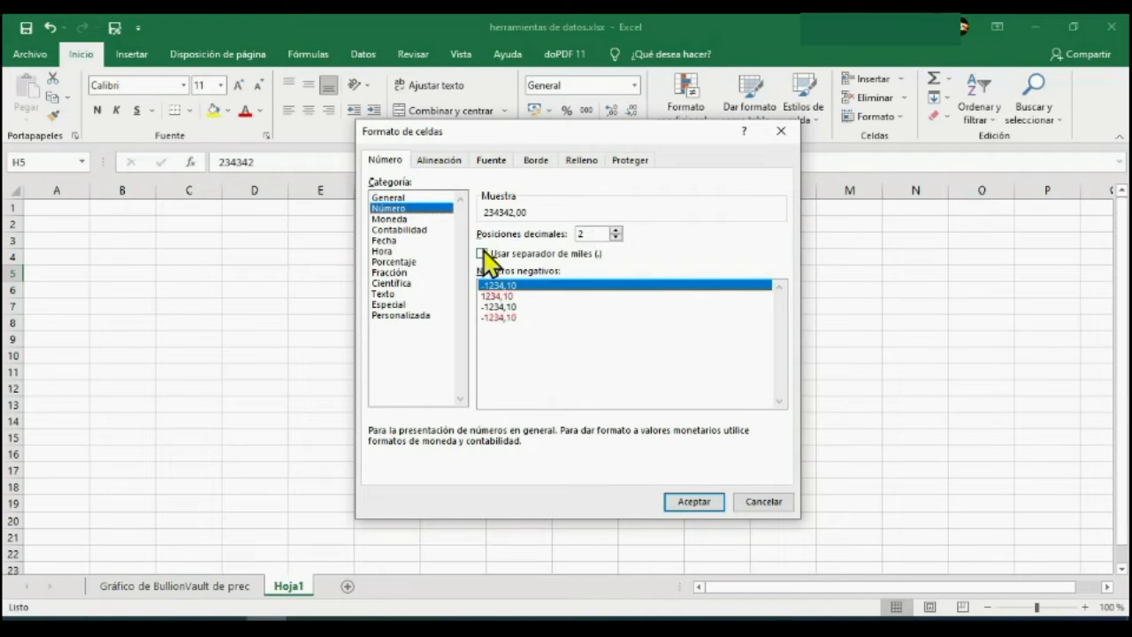
left_click(410, 221)
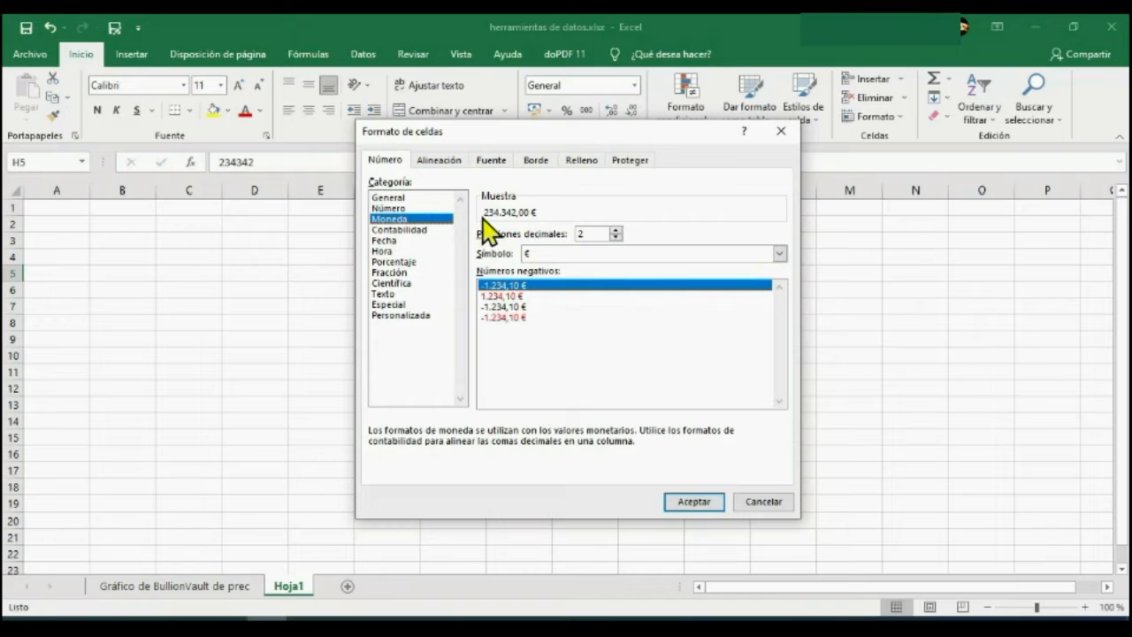
left_click(434, 230)
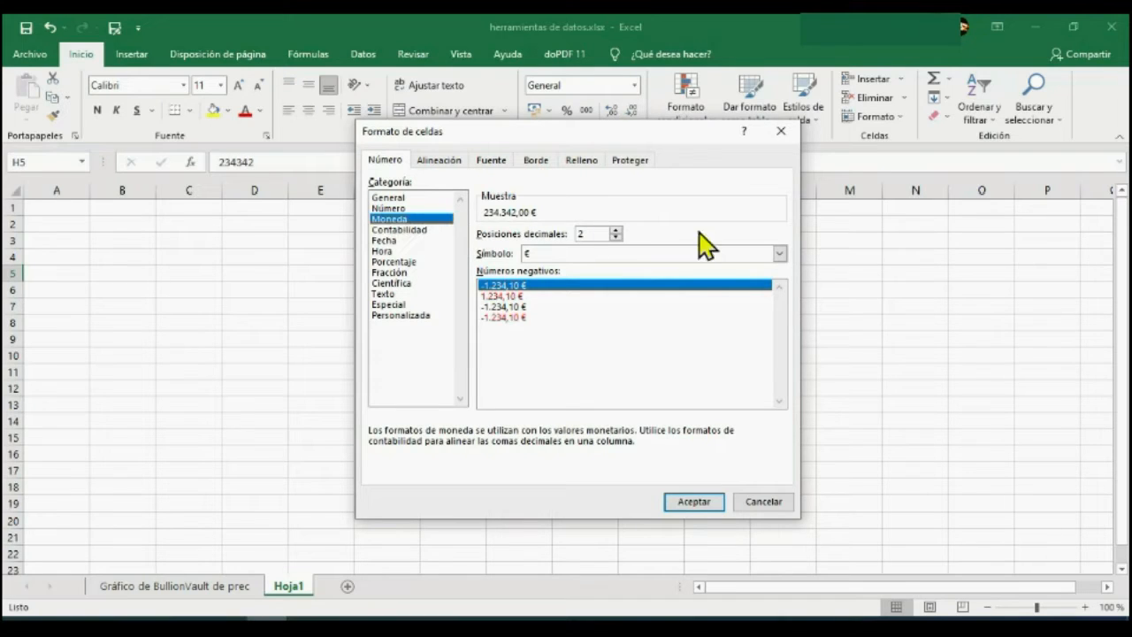
left_click(779, 254)
left_click(779, 253)
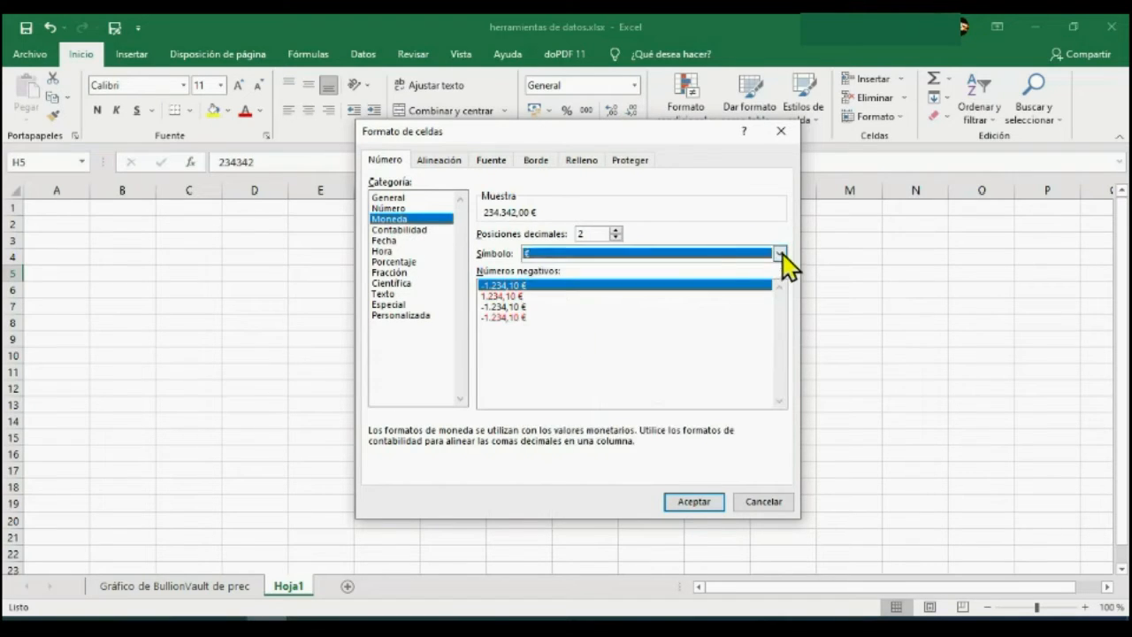
left_click(423, 229)
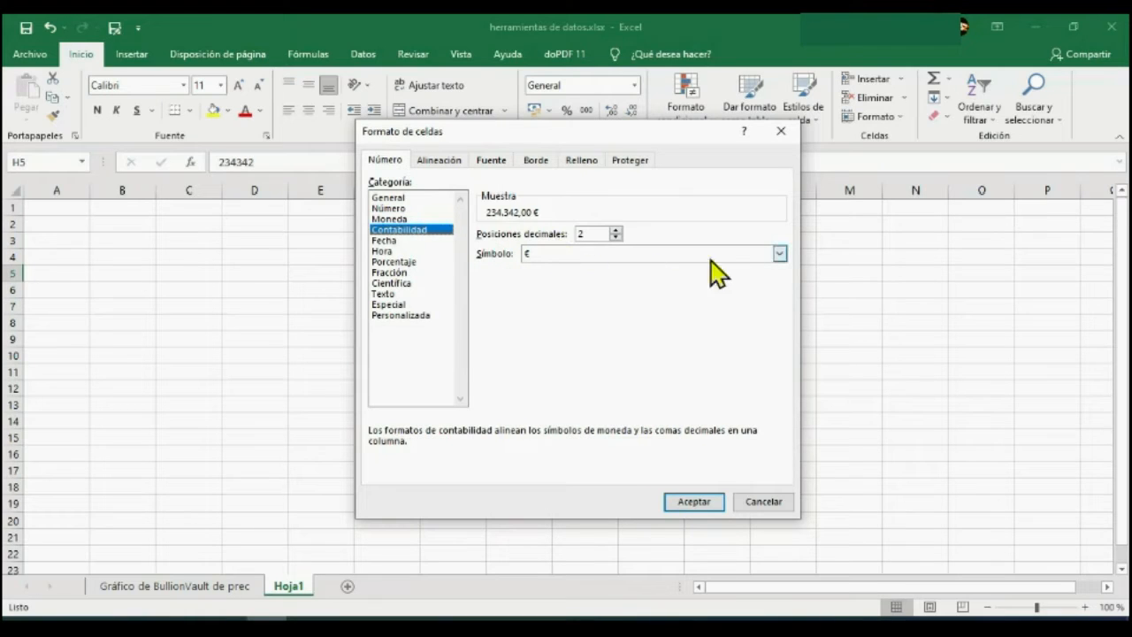
left_click(779, 254)
left_click(778, 253)
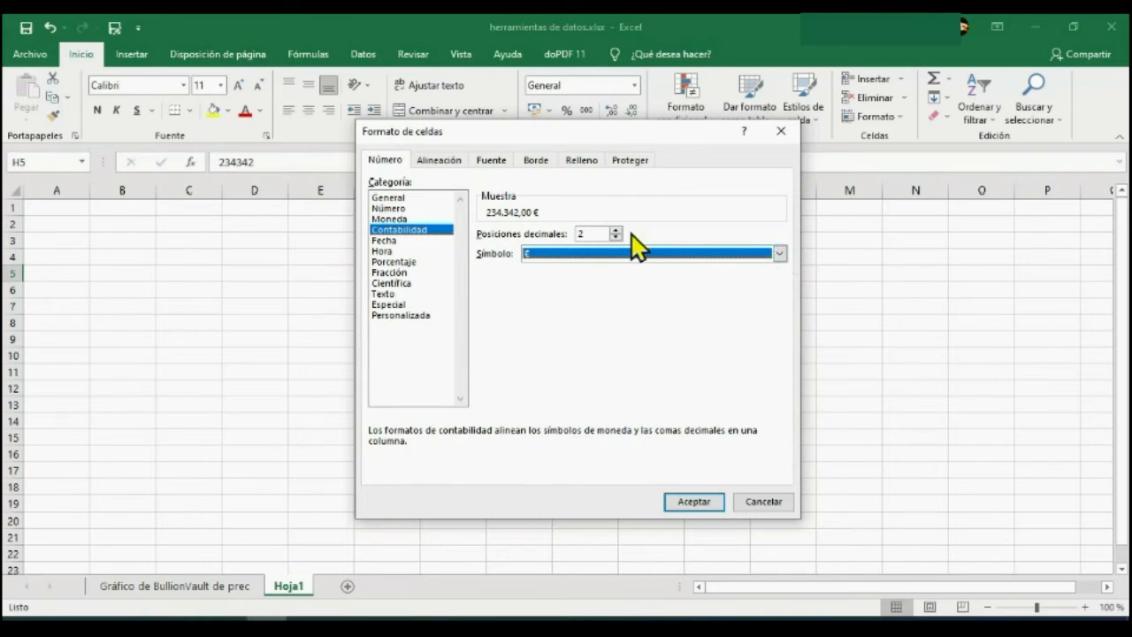
Preview the remaining number categories for cell H5, from Fecha through Personalizada.
left_click(416, 241)
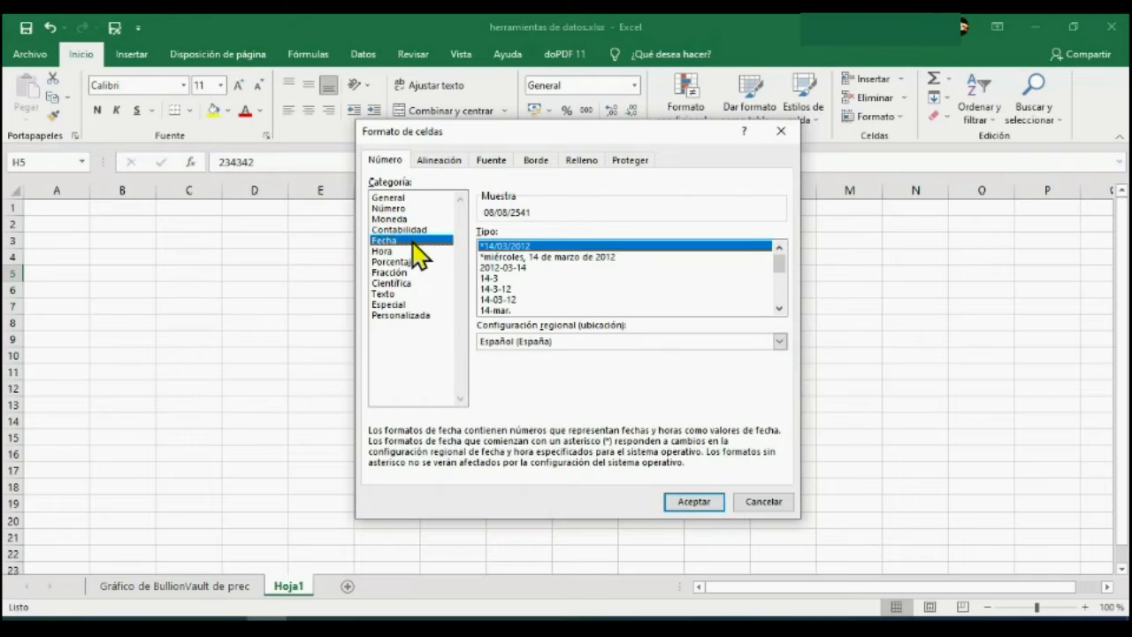
left_click(415, 252)
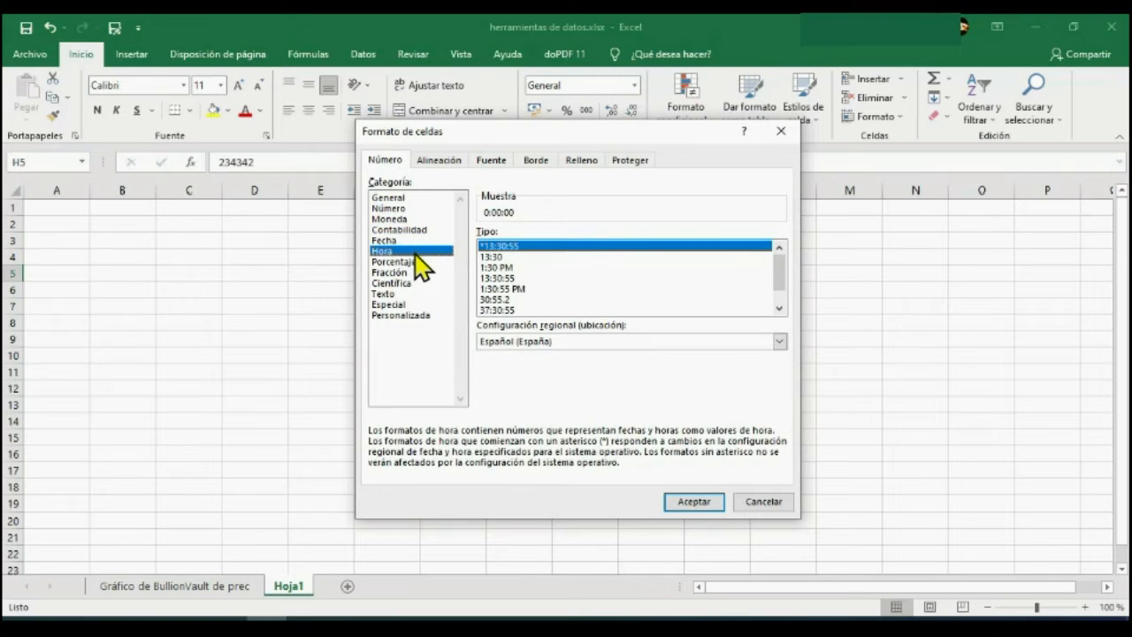
left_click(421, 263)
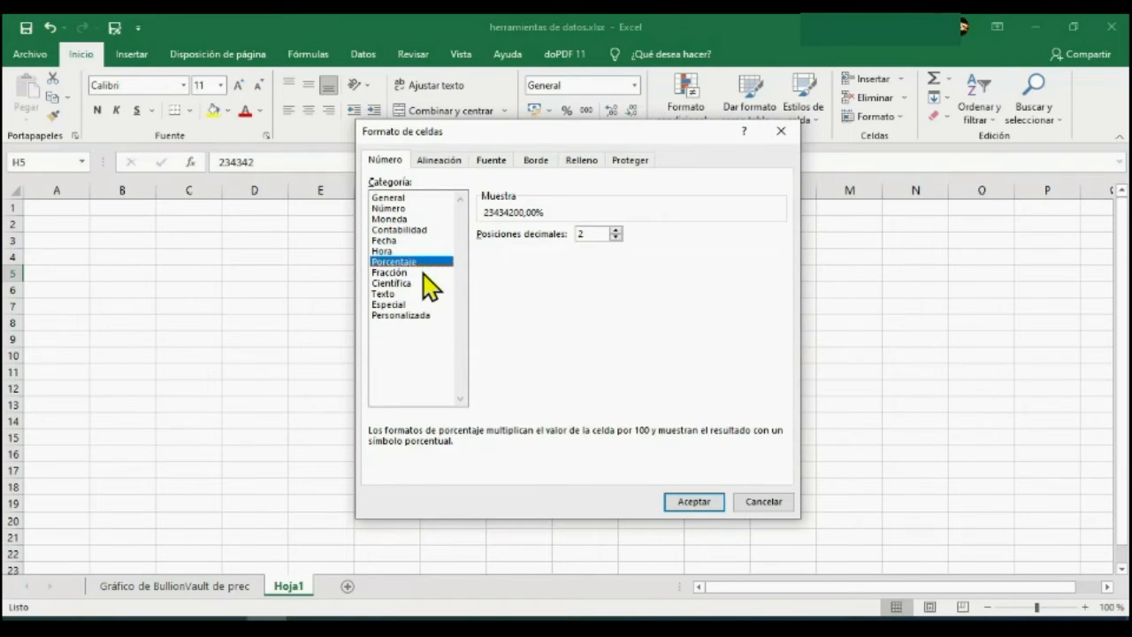
left_click(424, 273)
left_click(421, 284)
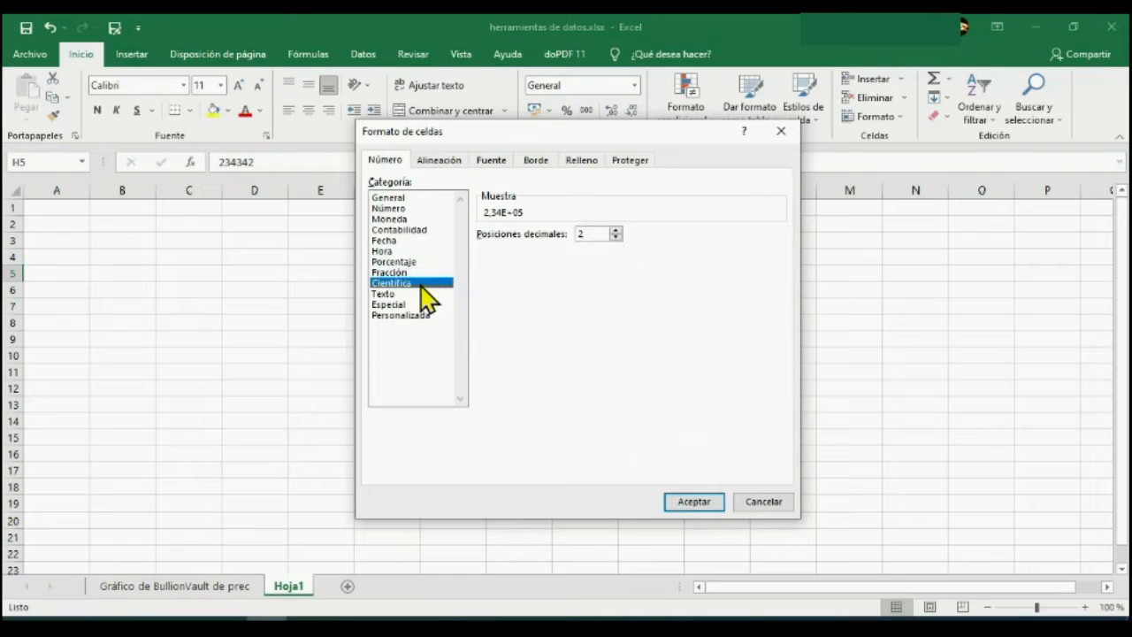
left_click(406, 294)
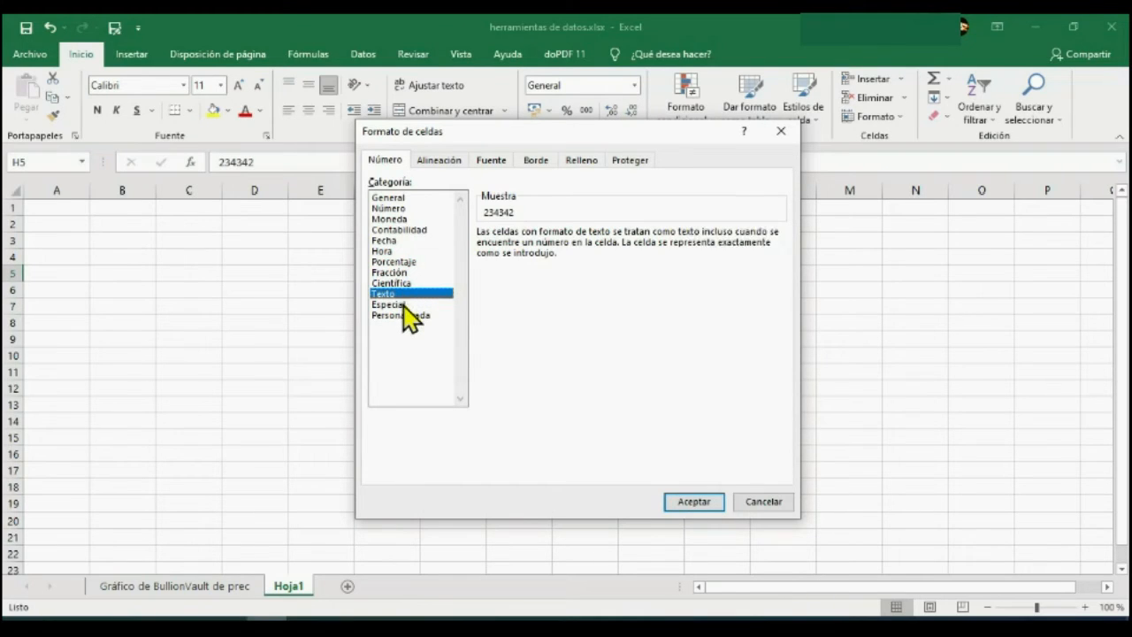
left_click(404, 305)
left_click(407, 315)
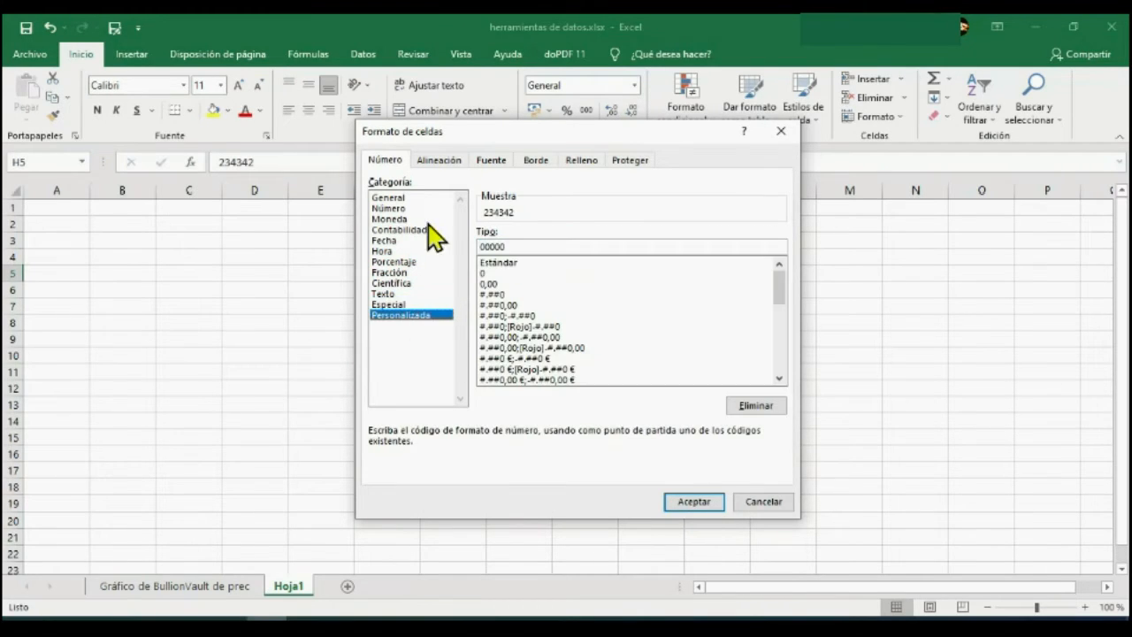
Review the Alineación settings for cell H5: horizontal and vertical alignment choices, text direction choices and the text orientation dial.
left_click(440, 168)
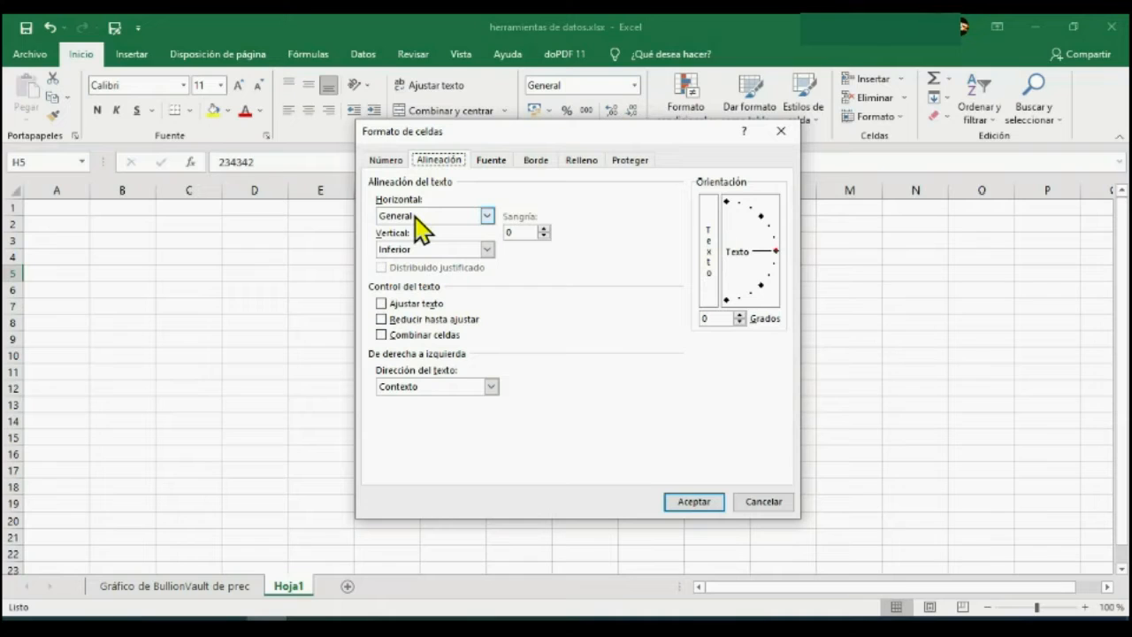
left_click(487, 216)
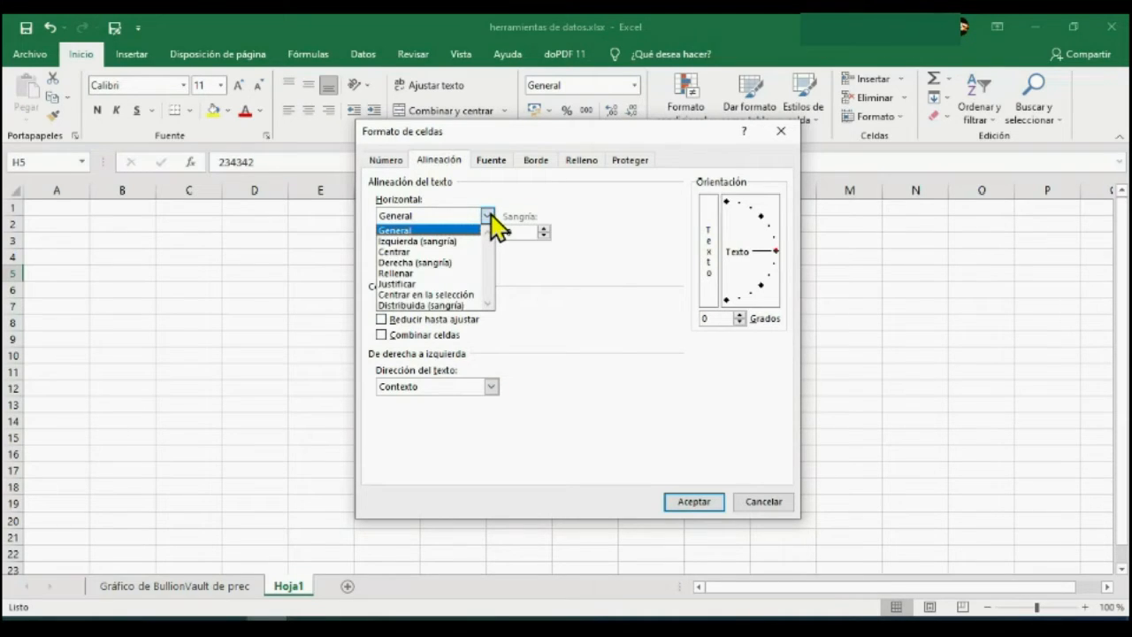
left_click(489, 217)
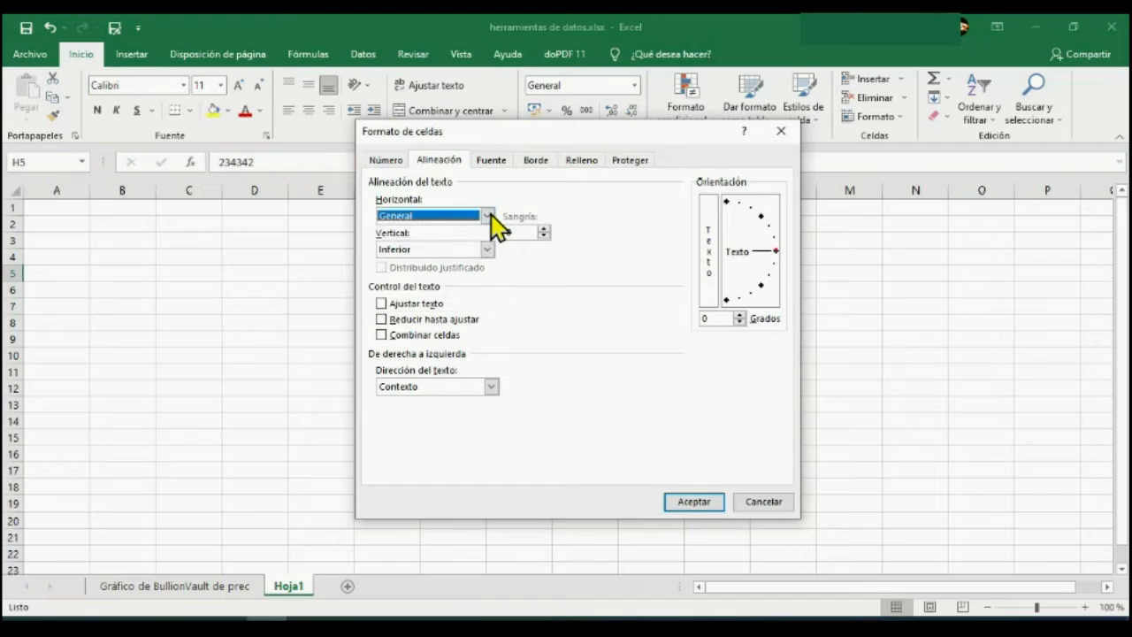
left_click(487, 250)
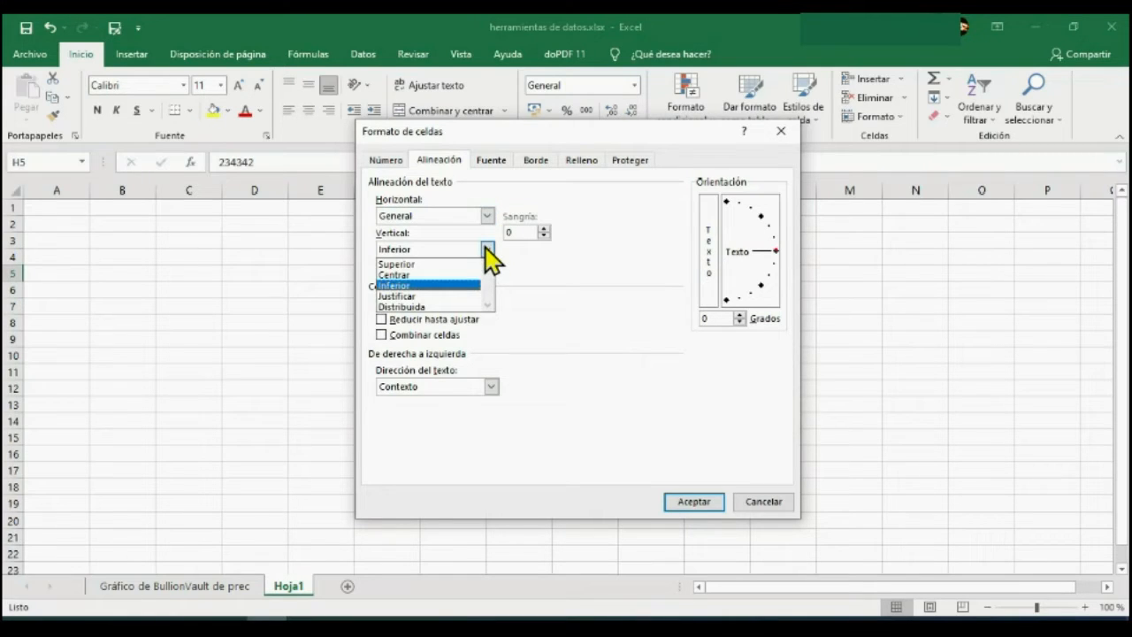
left_click(488, 252)
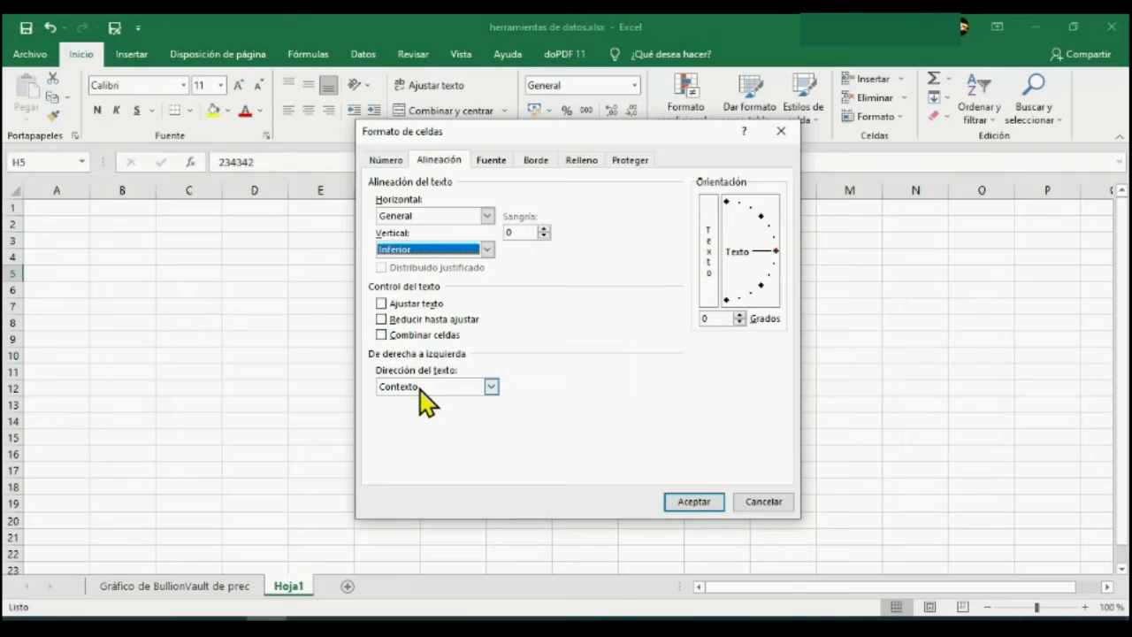
left_click(491, 387)
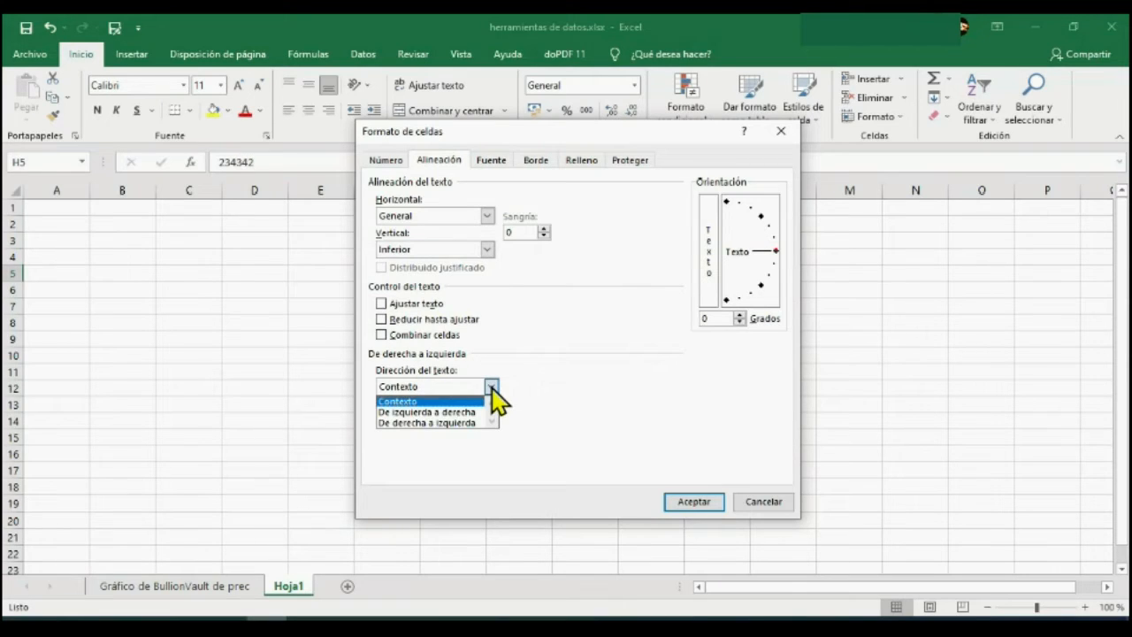
left_click(492, 390)
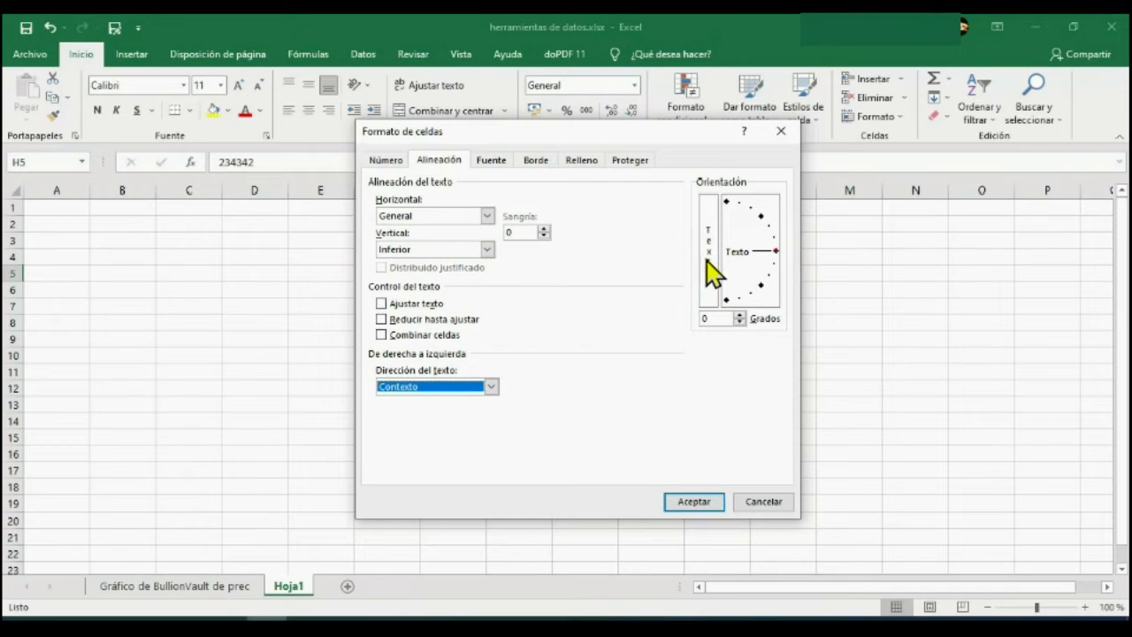
mouse_move(776, 252)
left_mouse_down()
mouse_move(760, 212)
mouse_move(755, 290)
mouse_move(785, 264)
mouse_move(781, 254)
left_mouse_up()
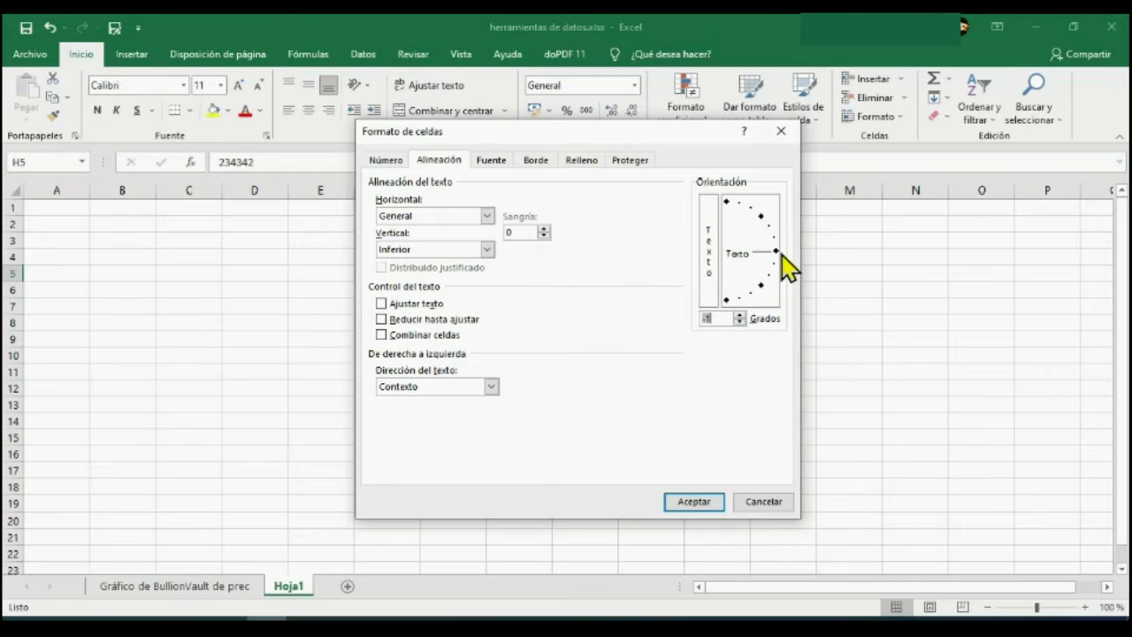
Review the Fuente settings for cell H5, including the font color palette.
left_click(492, 161)
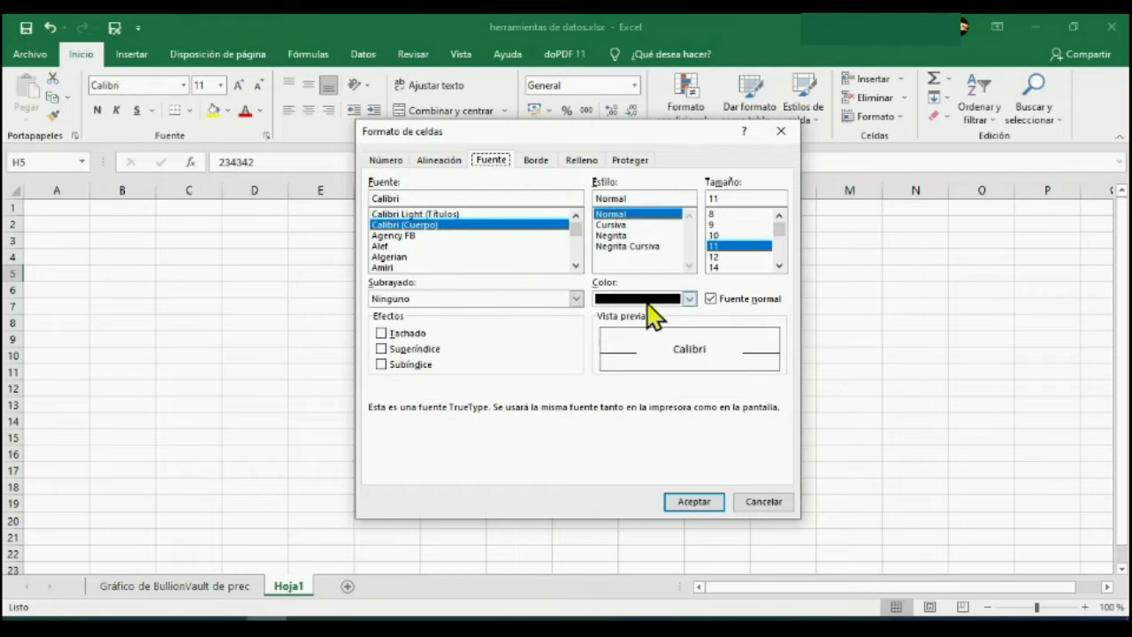
left_click(690, 299)
left_click(689, 299)
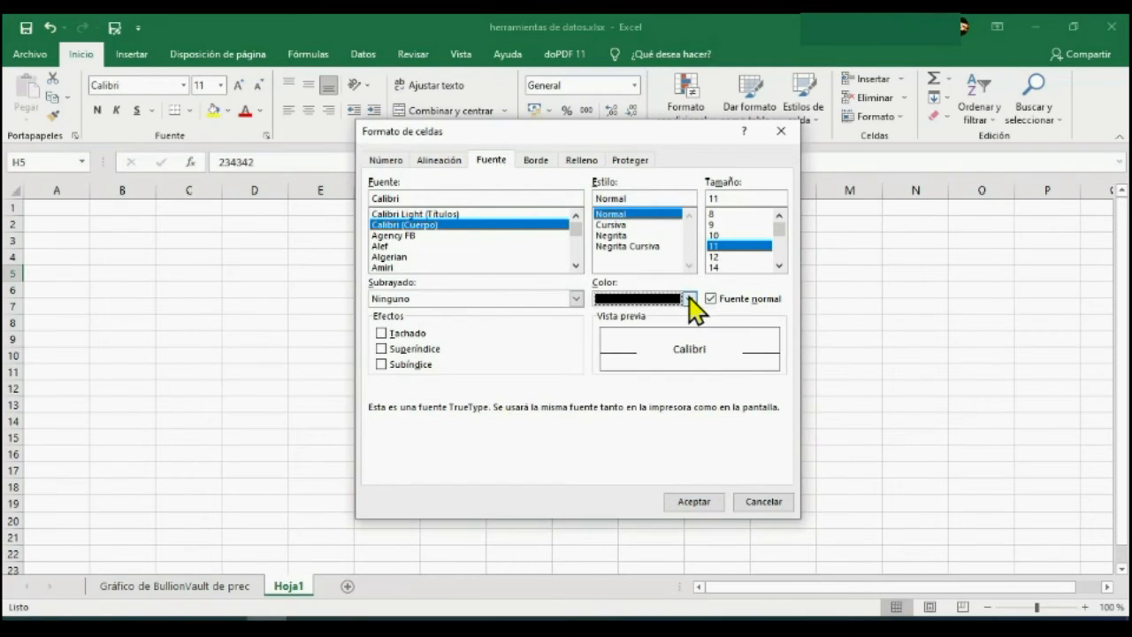
left_click(690, 299)
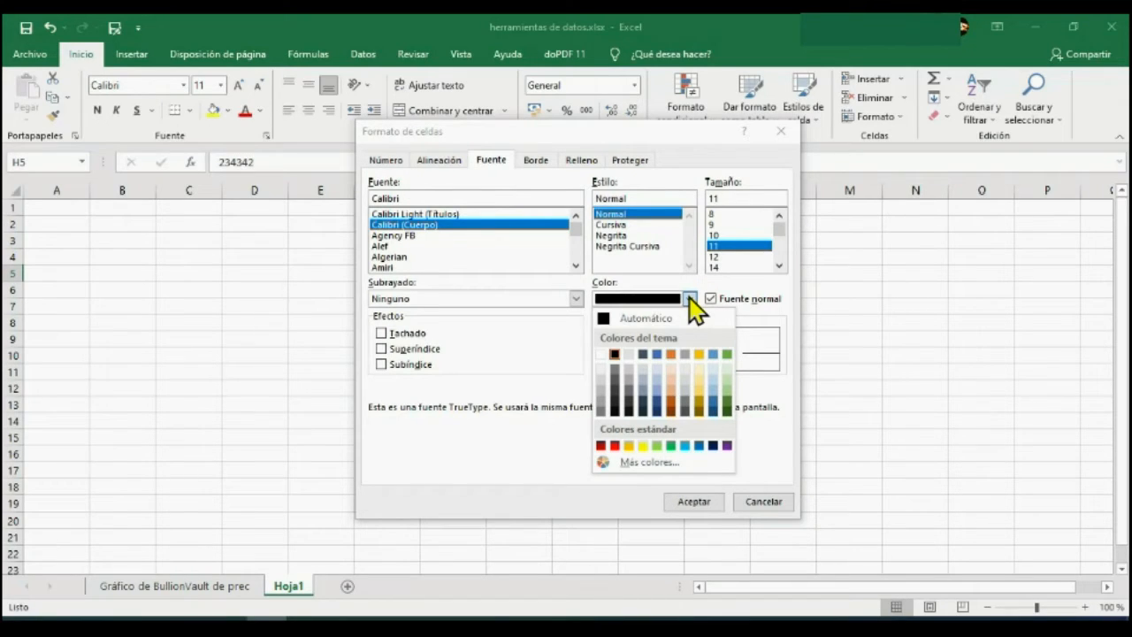
left_click(538, 163)
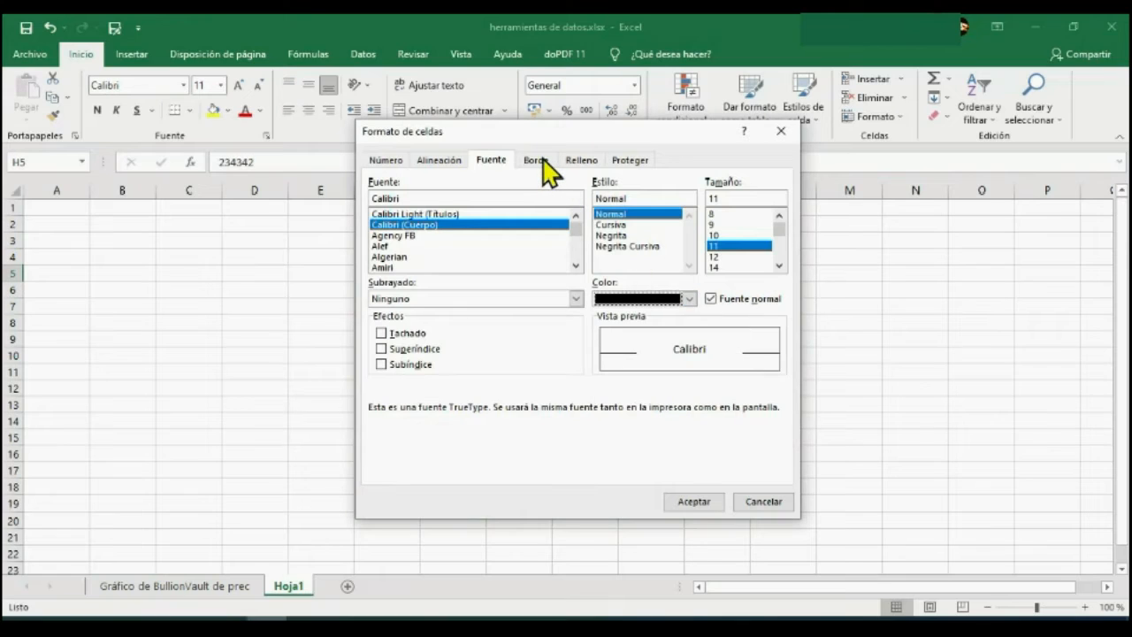
In the Borde settings for cell H5, choose the thick solid line style and try it on individual sides of the preview.
left_click(537, 163)
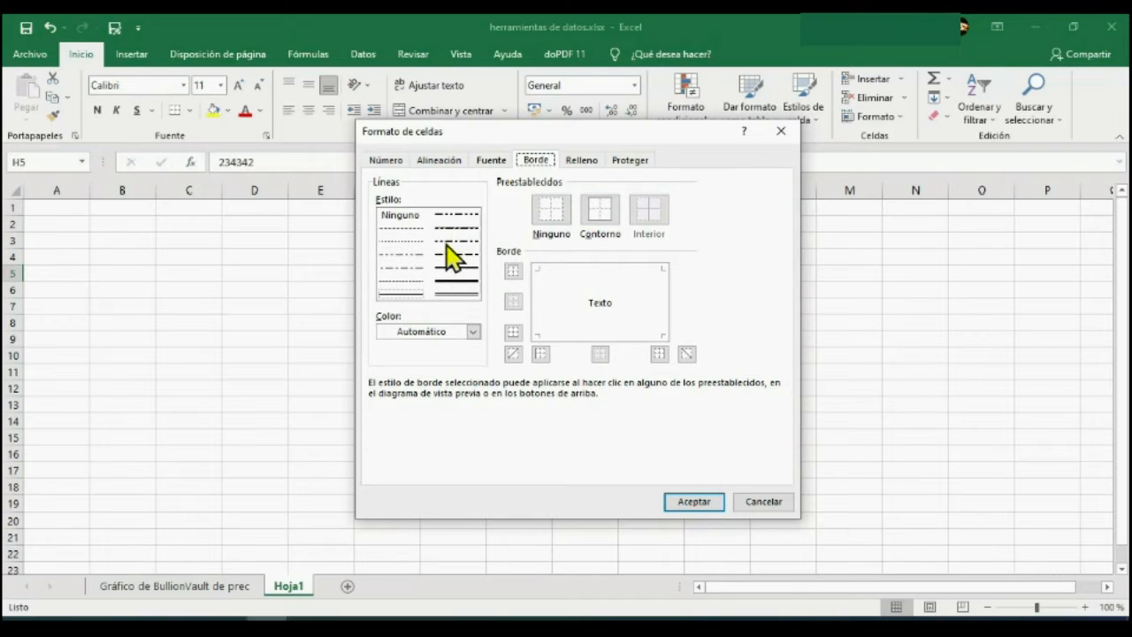
left_click(455, 281)
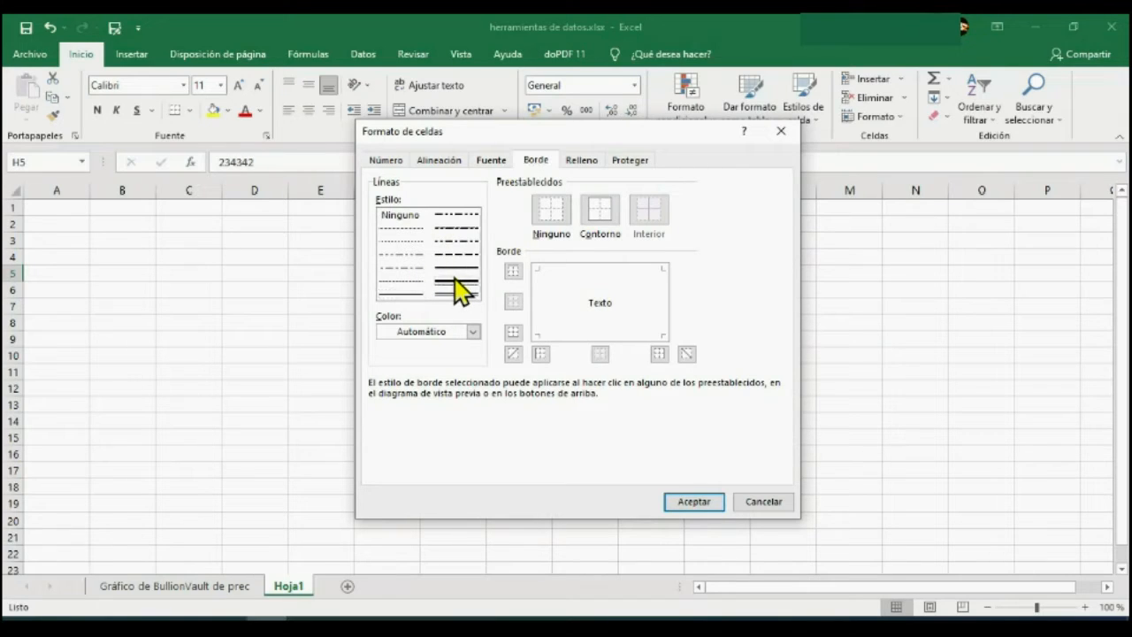
left_click(600, 272)
left_click(540, 316)
left_click(605, 336)
left_click(663, 320)
left_click(666, 318)
left_click(636, 275)
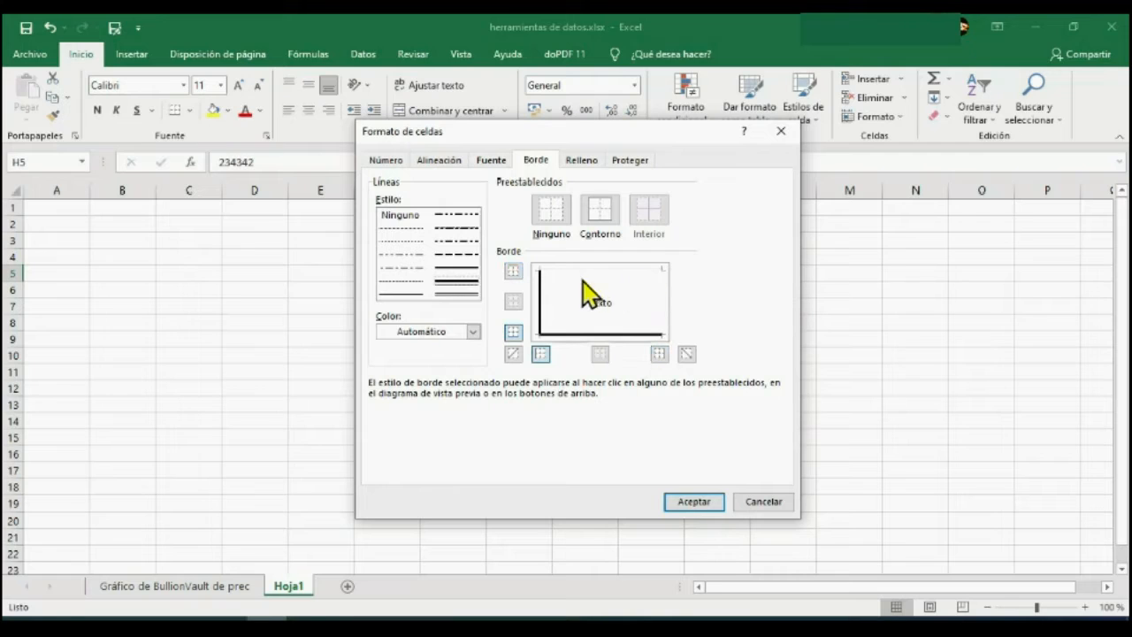
Clear the border sides in H5's preview and try the Contorno preset with the thick line.
left_click(541, 294)
left_click(575, 335)
left_click(554, 214)
left_click(596, 224)
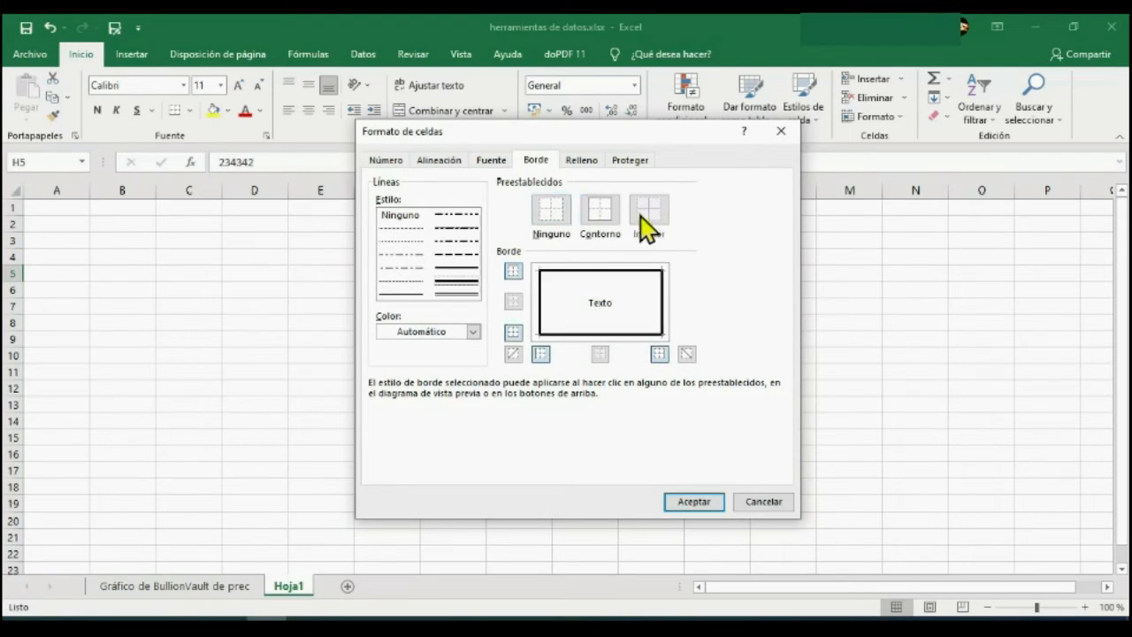
Remove all four sides of the thick outline from H5's border preview, one by one.
left_click(513, 271)
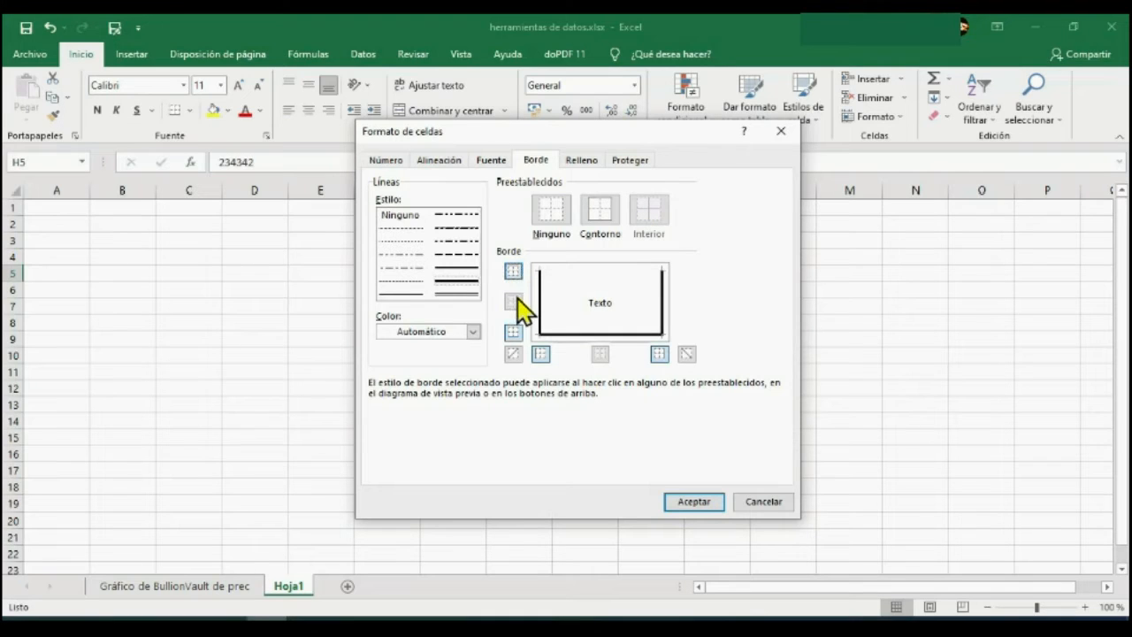
left_click(513, 332)
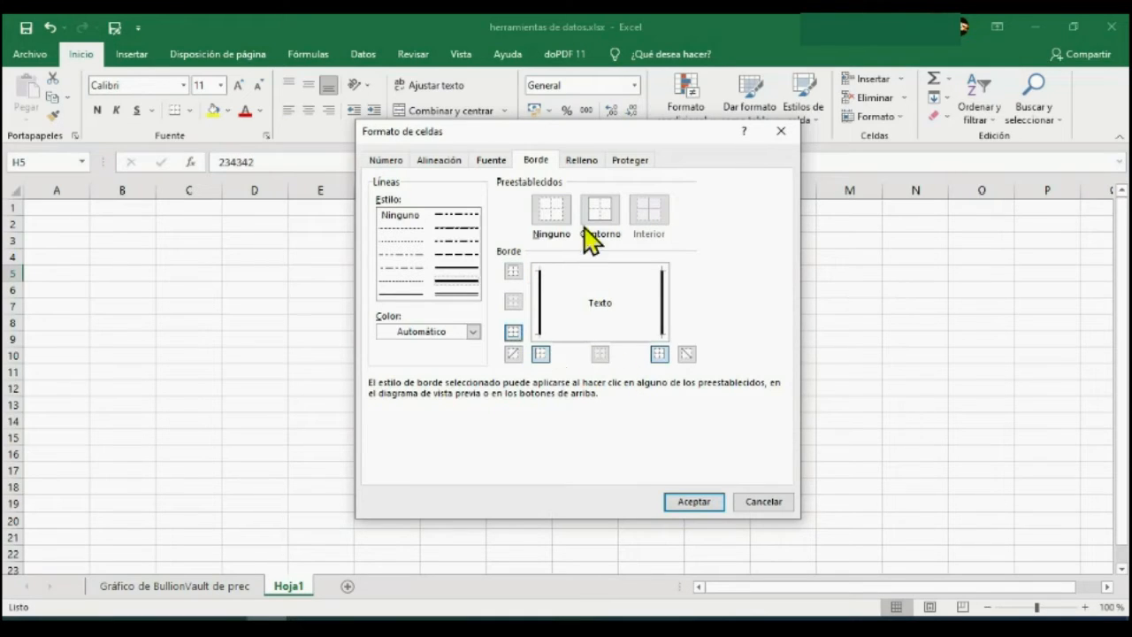
left_click(662, 309)
left_click(541, 300)
Review the Relleno and Proteger settings for cell H5, and close the cell format dialog without applying anything.
left_click(581, 160)
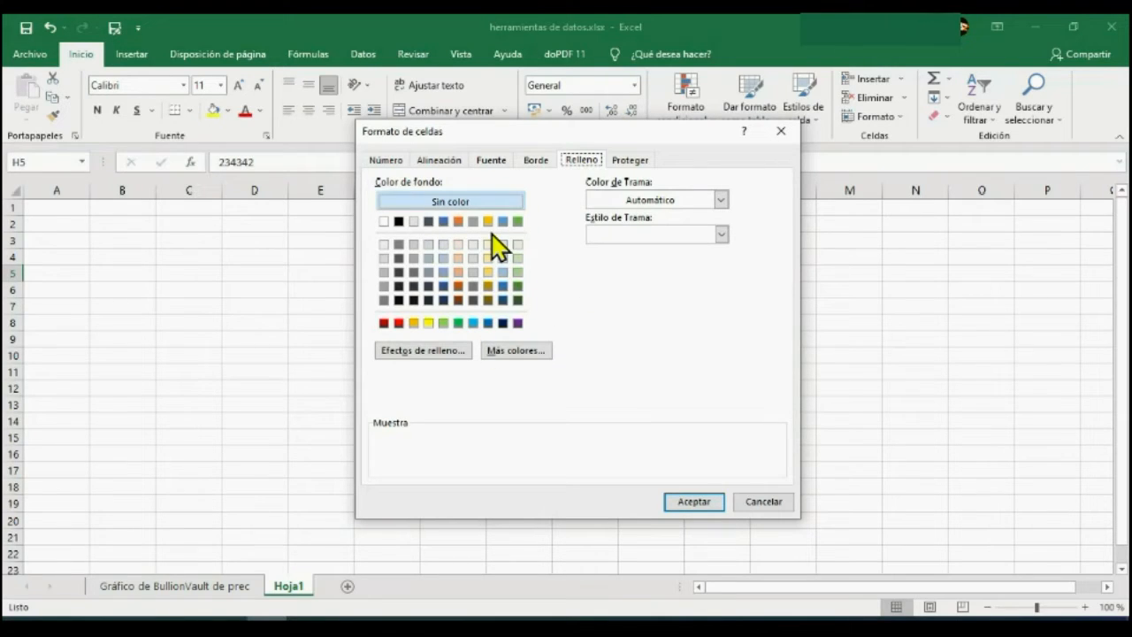
left_click(630, 161)
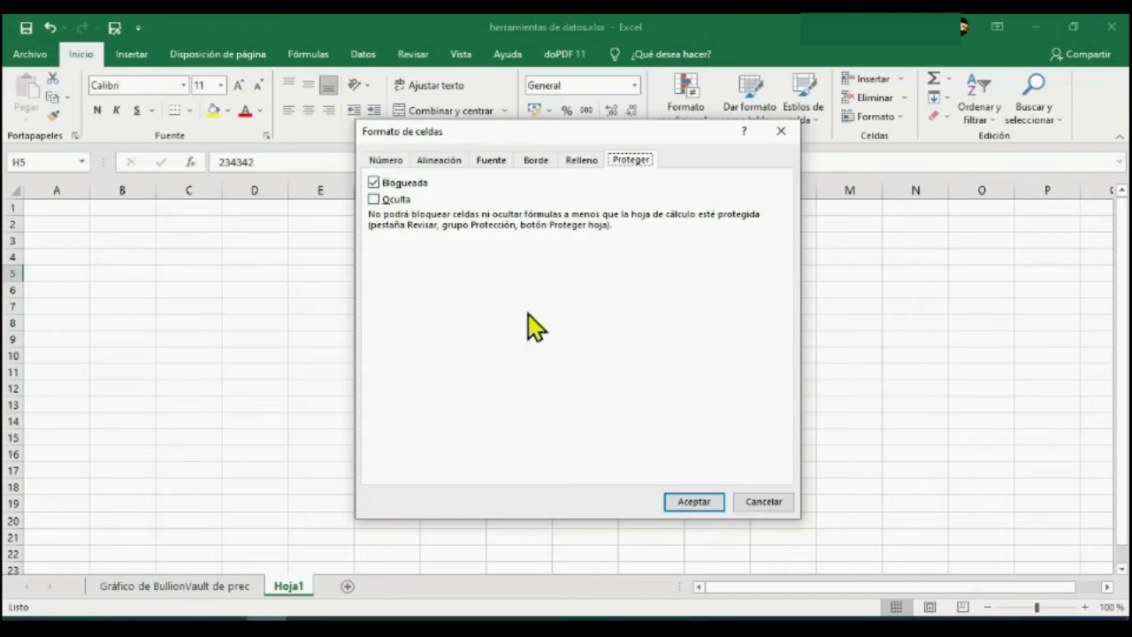
left_click(756, 501)
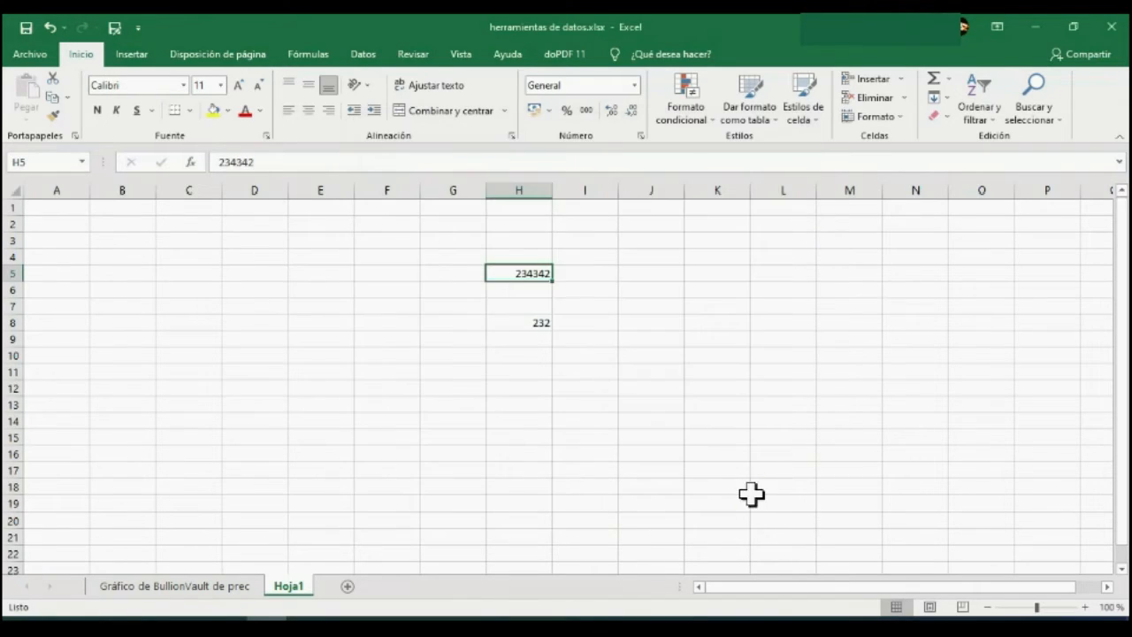
Examine the cell commands offered for empty cell J8 and for the range H5:I10 without choosing any.
left_click(649, 324)
right_click(650, 326)
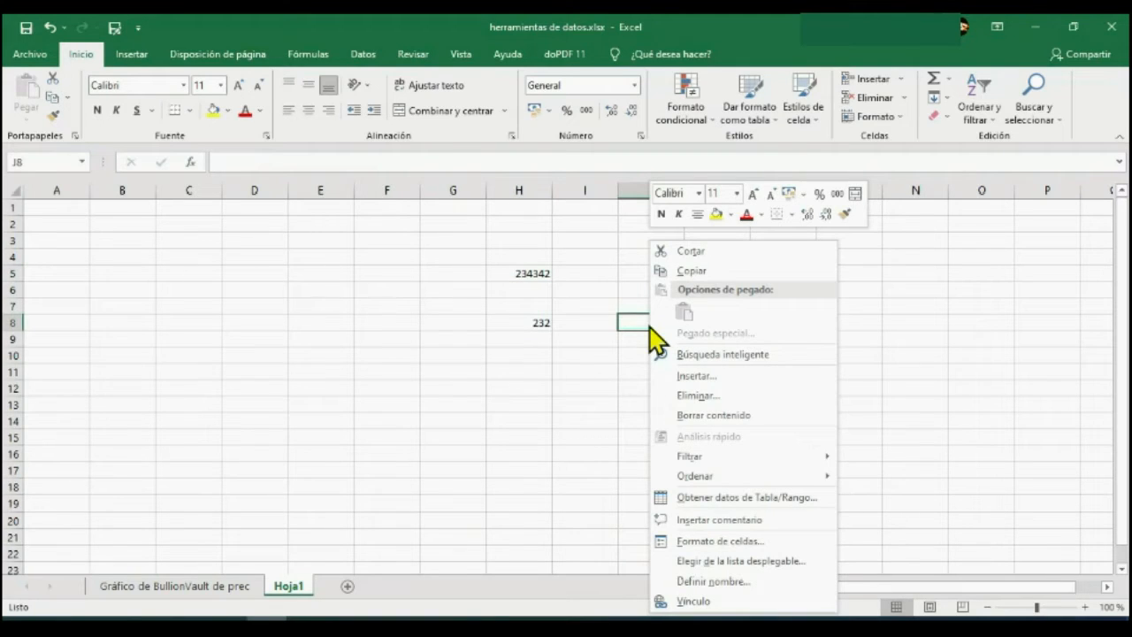
left_click(593, 354)
left_click_drag(587, 354, 523, 273)
right_click(528, 306)
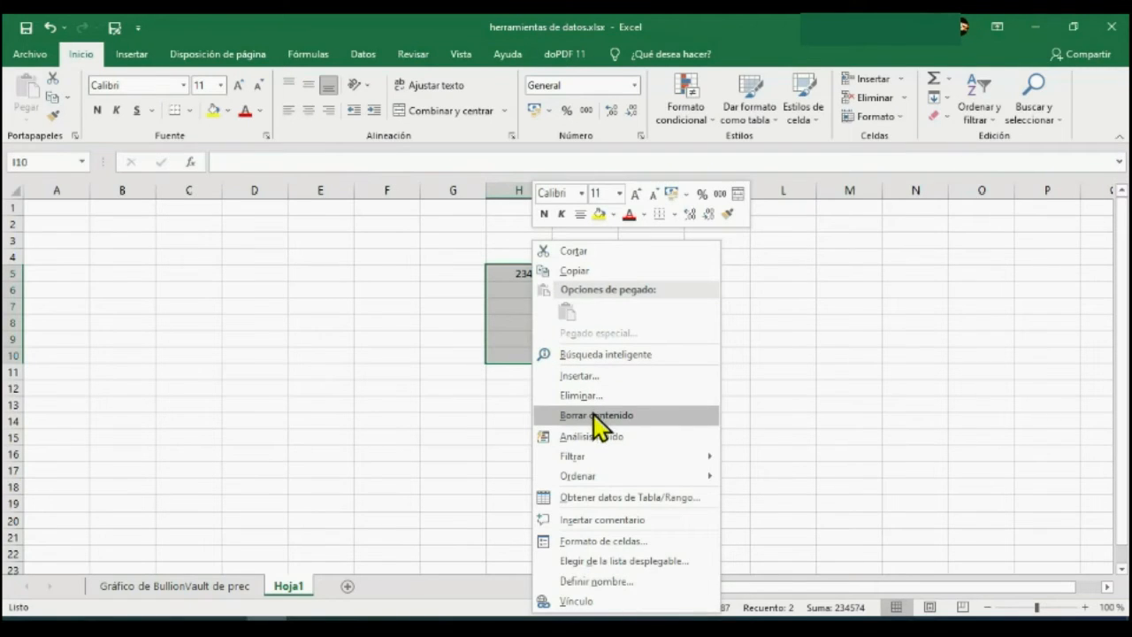
left_click(515, 395)
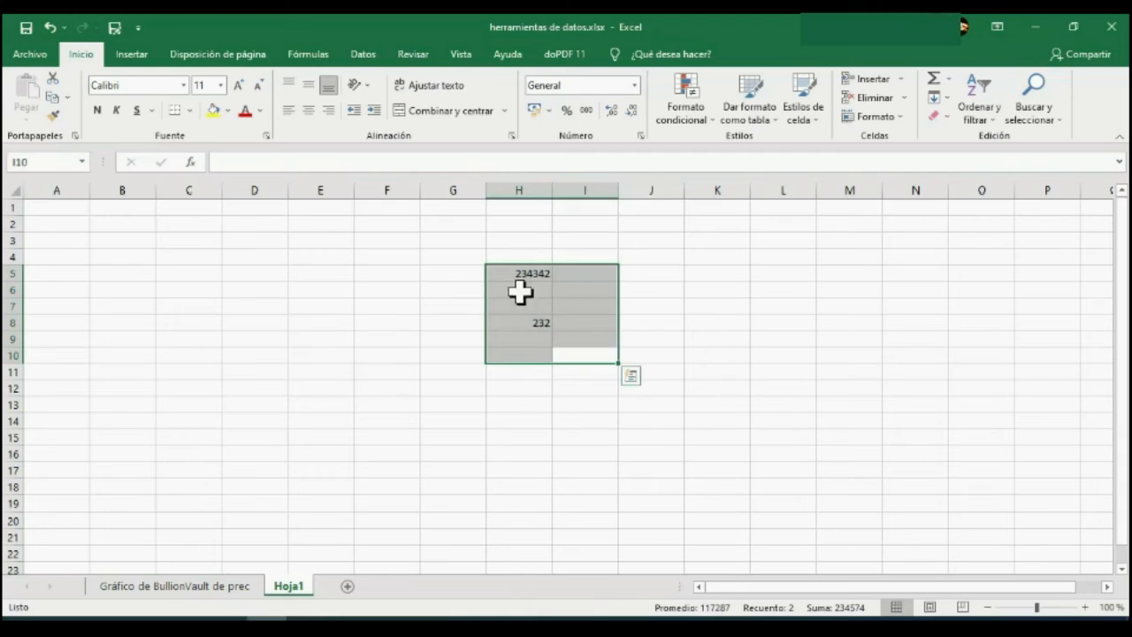
Clear the contents of the range H5:I9 on Hoja1 and deselect it.
left_click_drag(511, 270, 564, 346)
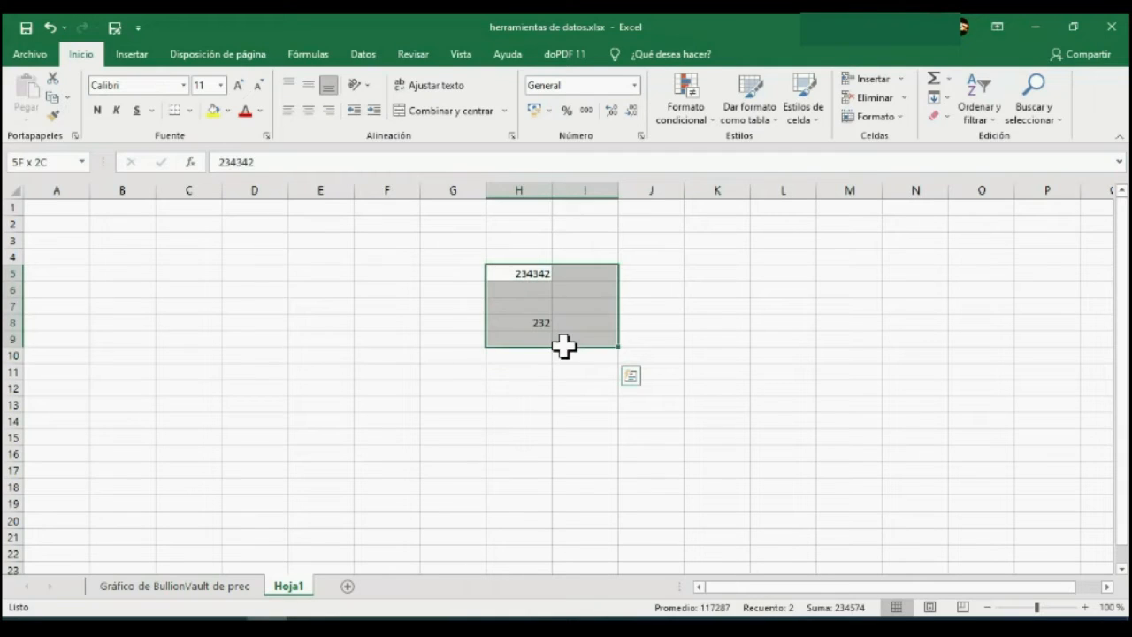
right_click(549, 301)
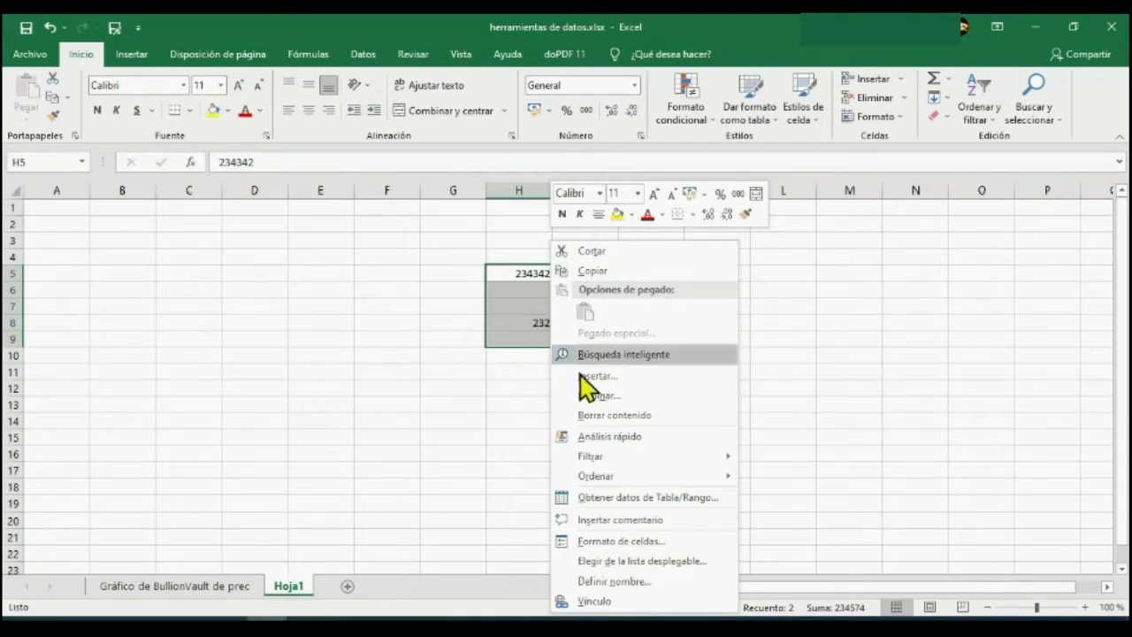
left_click(606, 415)
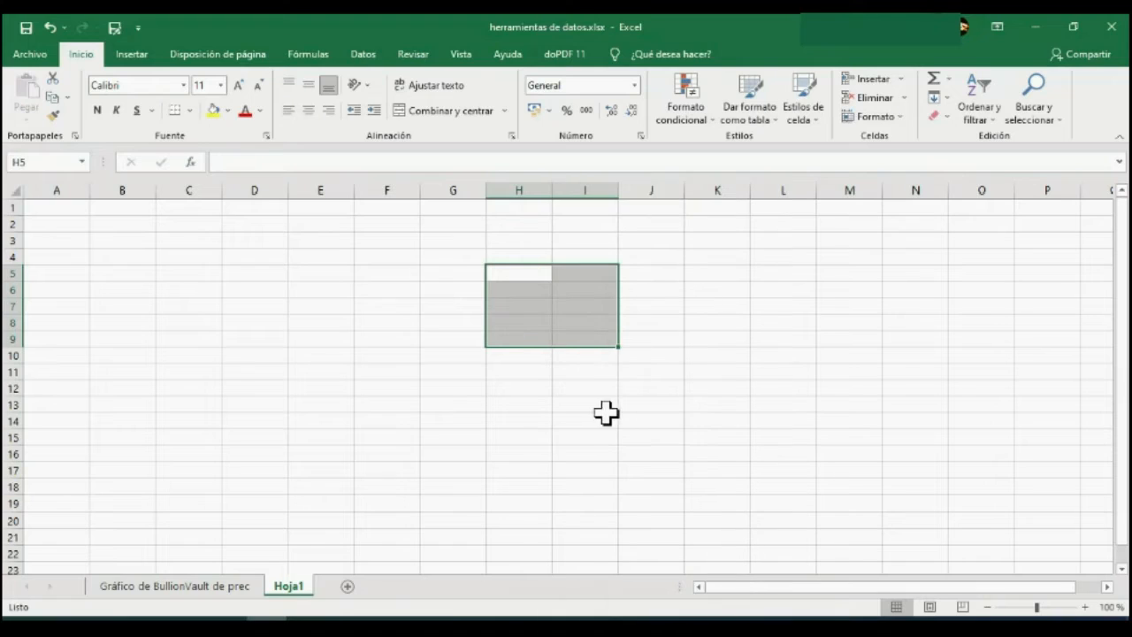
left_click(632, 405)
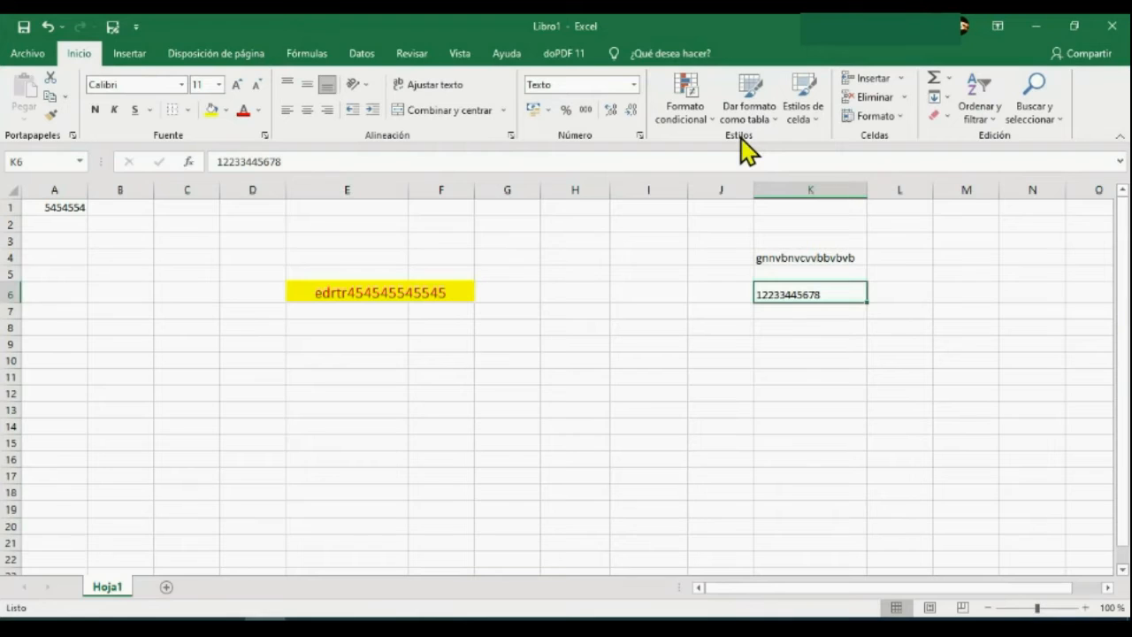
In the Libro1 workbook, review the conditional formatting rule types and the gallery of table styles.
left_click(695, 102)
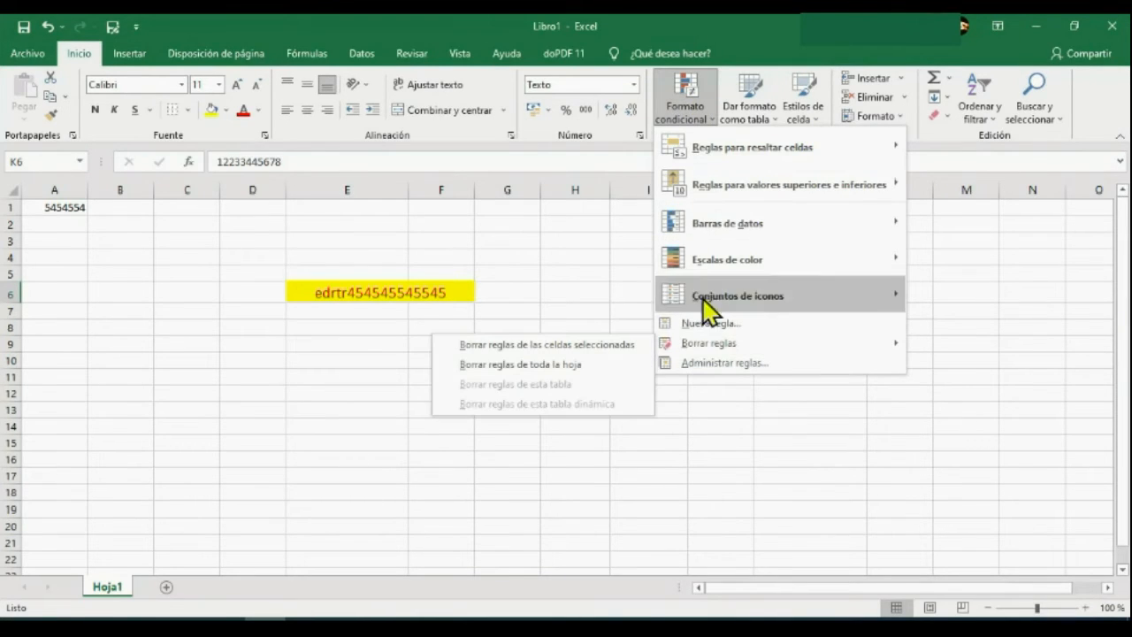
left_click(756, 90)
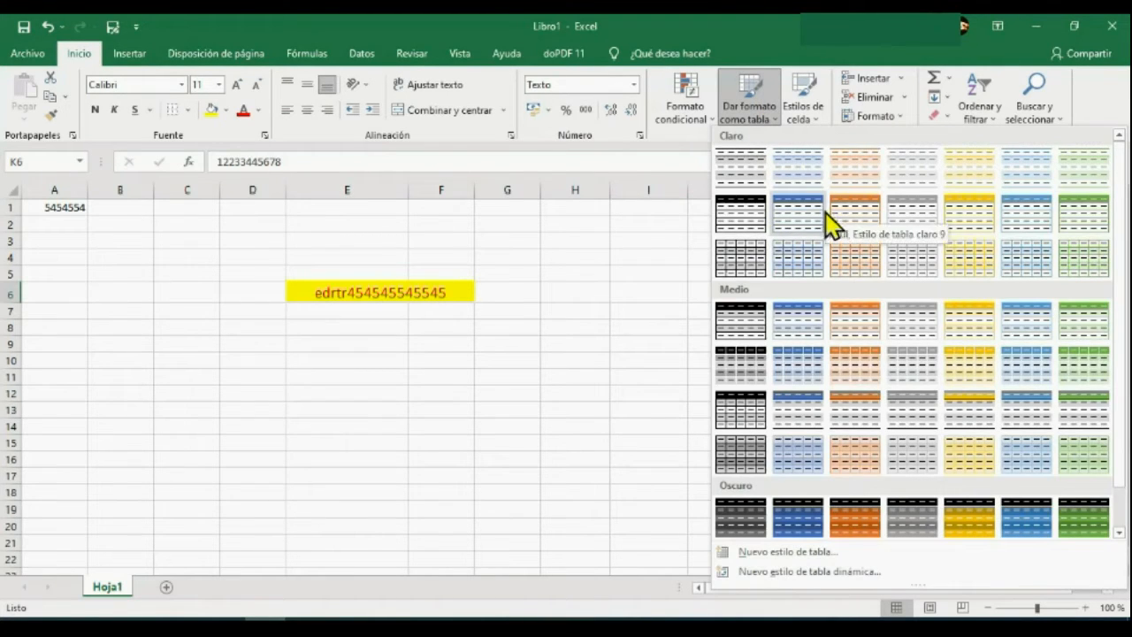
left_click(561, 245)
Format the range H3:K10 as a table with the style Azul, Estilo de tabla claro 9, without existing headers.
left_click_drag(564, 235, 814, 362)
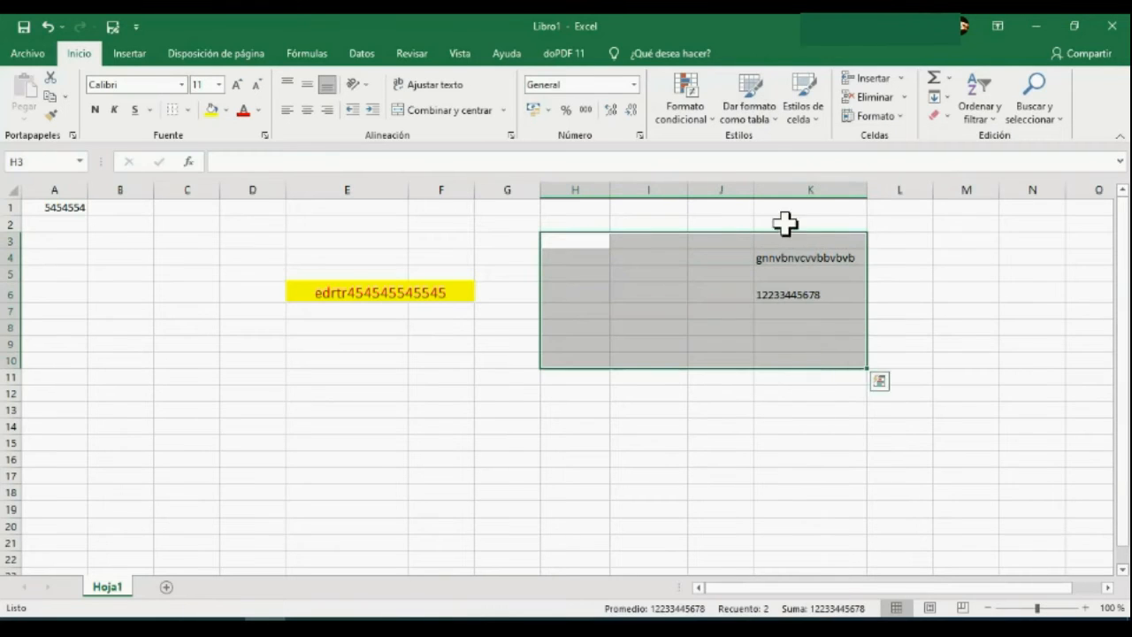
left_click(750, 107)
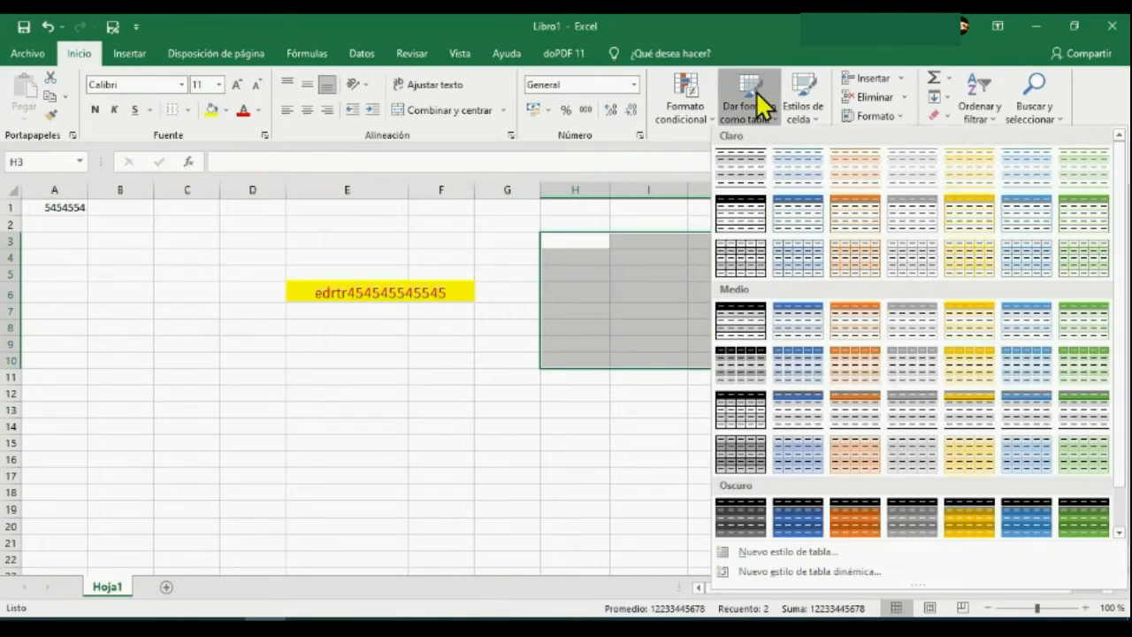
left_click(793, 217)
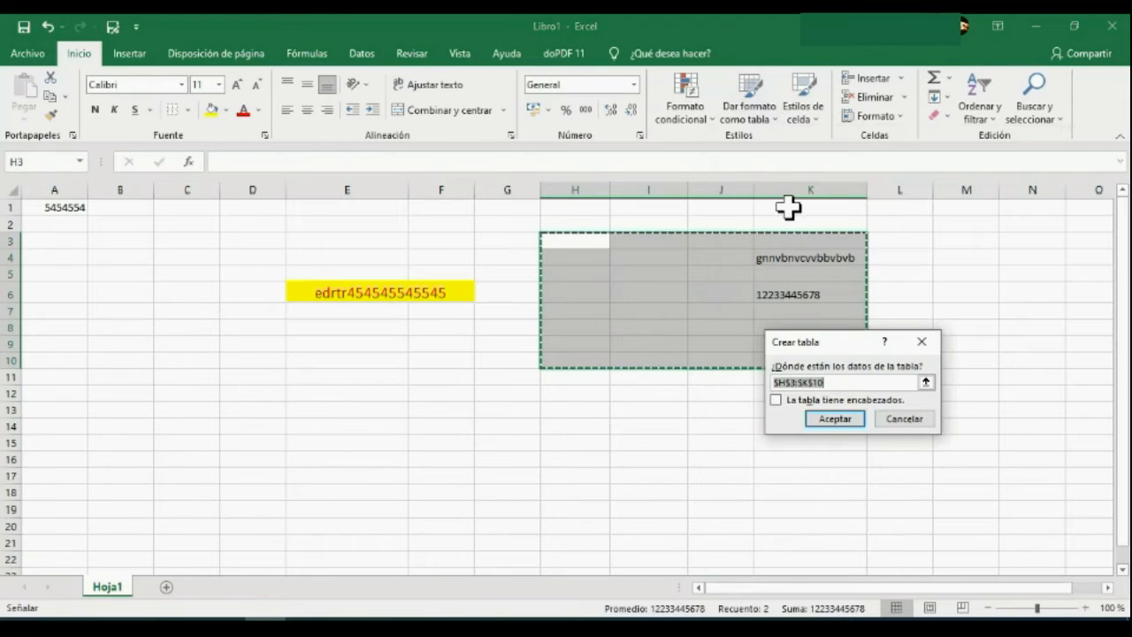
key("Return")
Apply a blue medium table style with banded rows to the new table and deselect it.
left_click(750, 106)
left_click(803, 365)
left_click(925, 360)
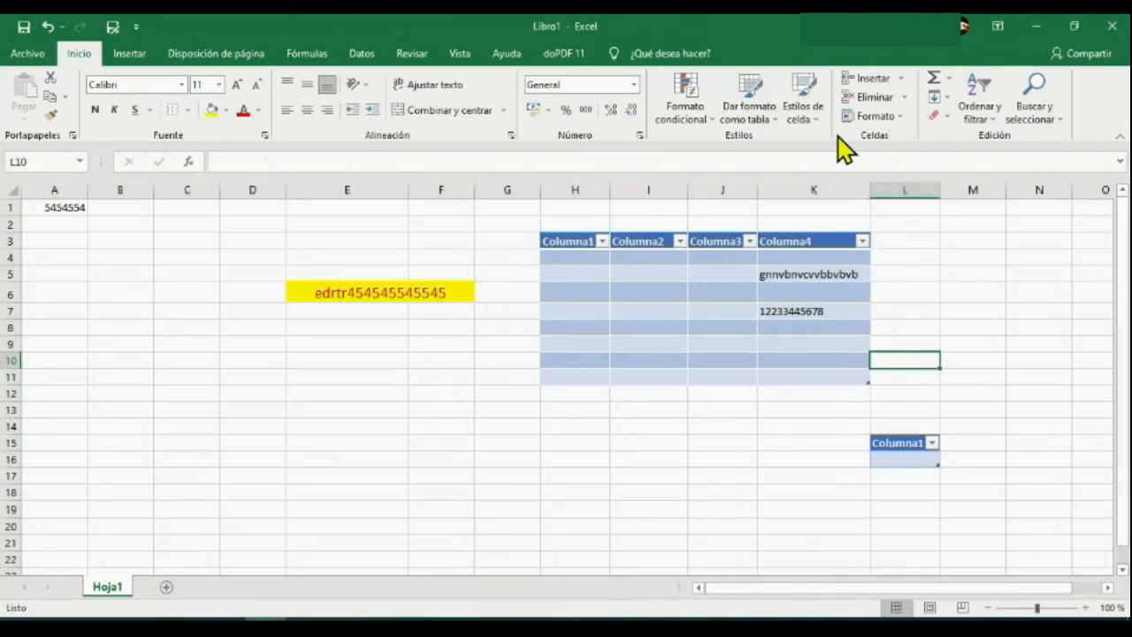
Undo the table creation and styling together with cell K6's Texto number format.
left_click(47, 27)
left_click(47, 26)
left_click(48, 27)
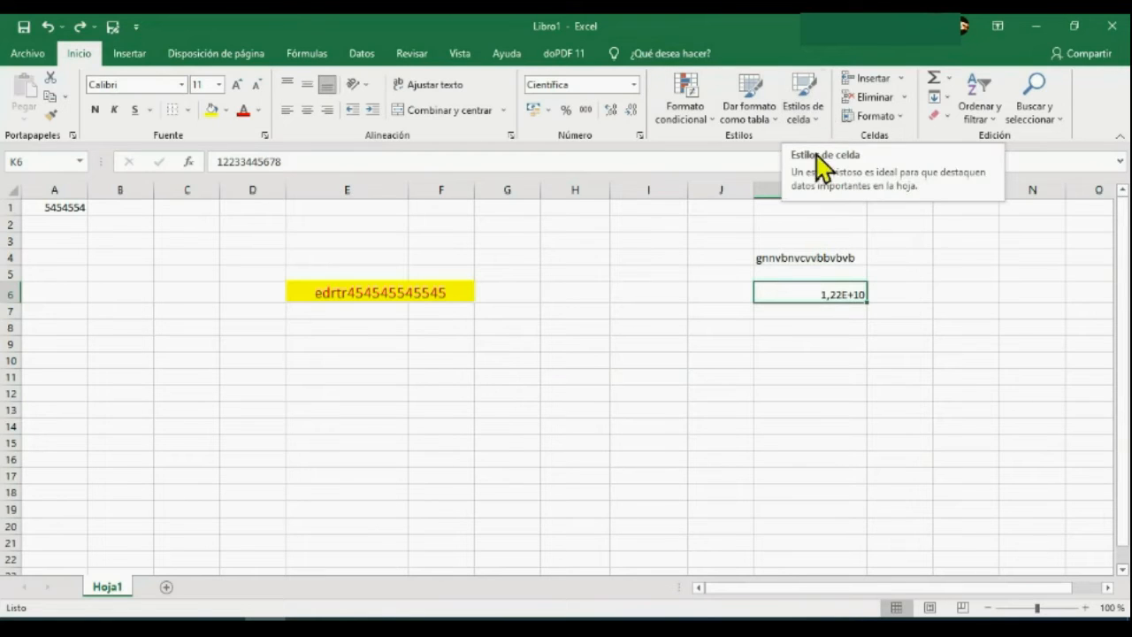
Try the cell style Bueno on the range J3:K10.
left_click_drag(749, 238, 850, 359)
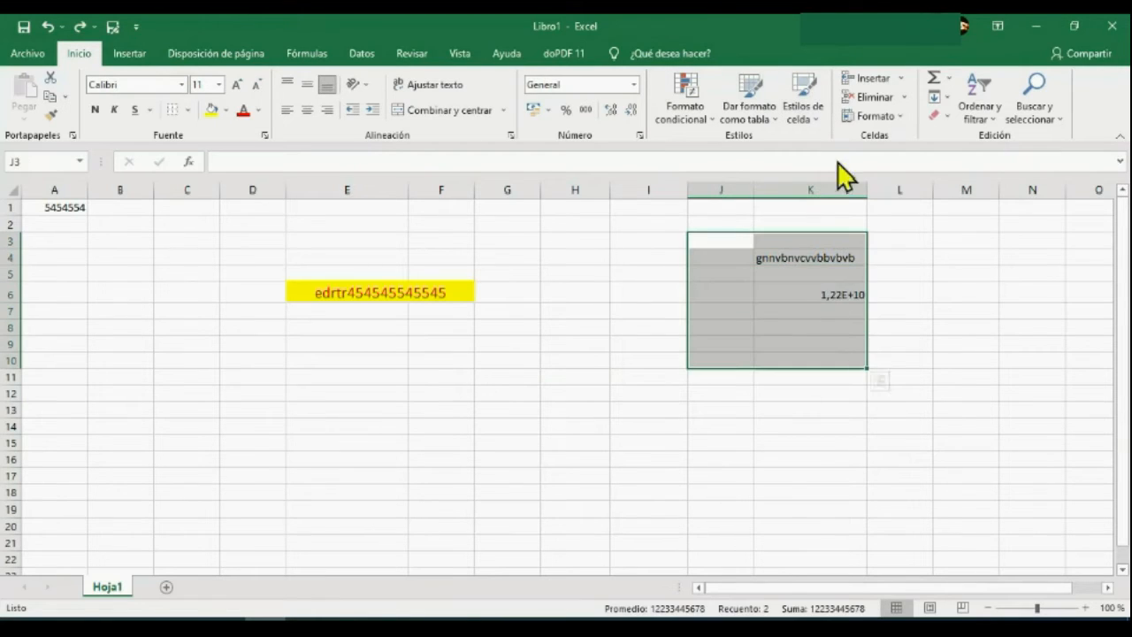
left_click(816, 121)
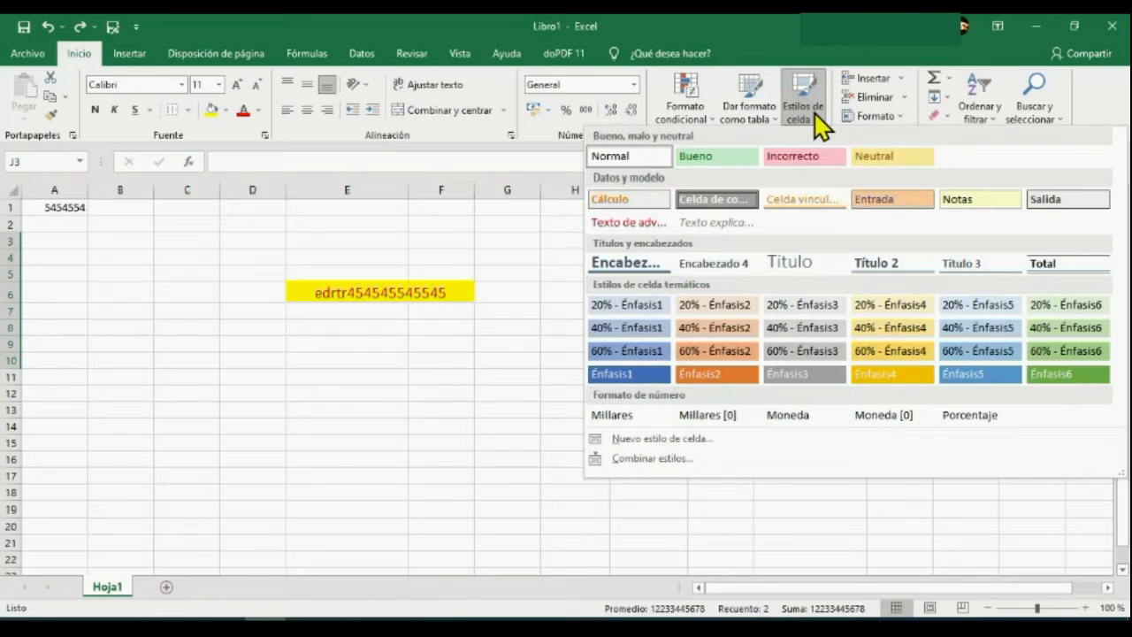
left_click(736, 155)
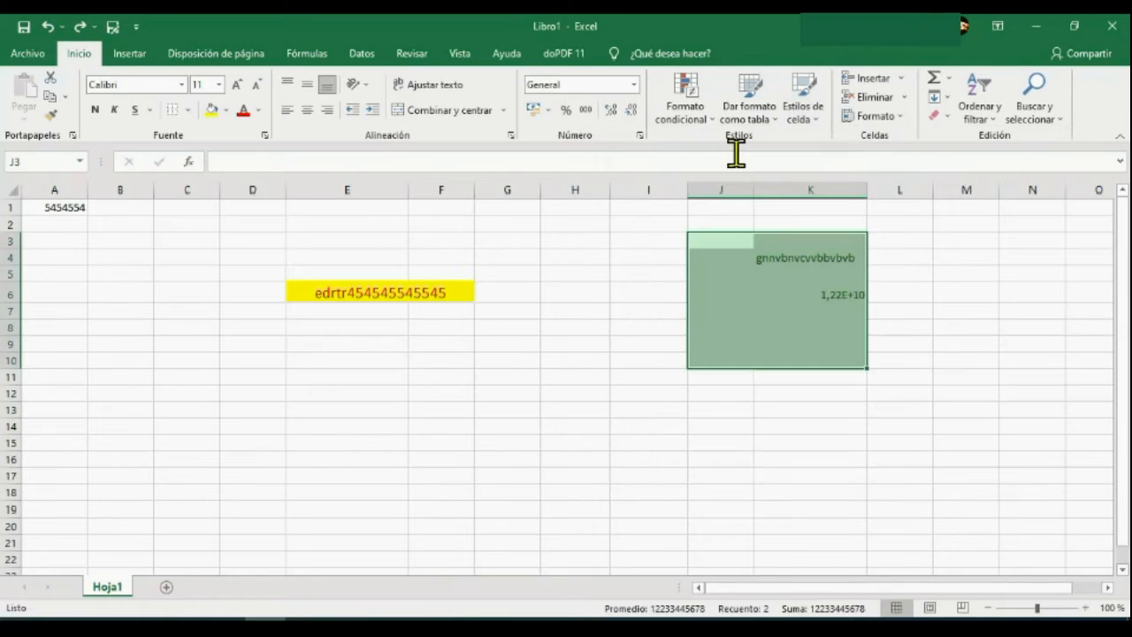
left_click(884, 379)
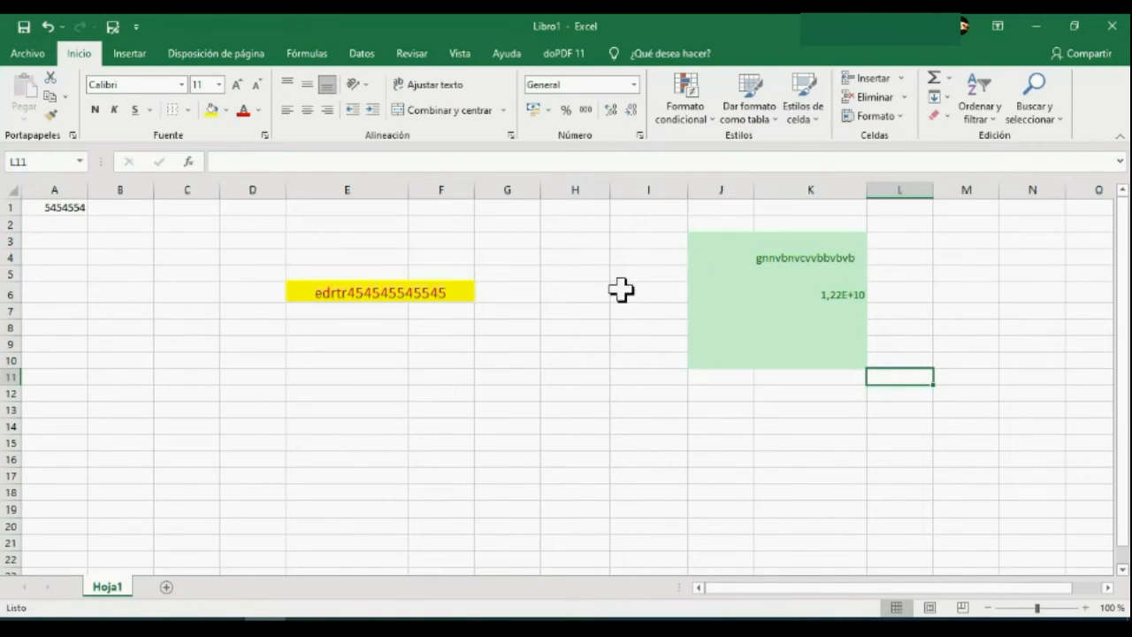
left_click(48, 26)
Apply the themed cell style 20% - Énfasis4 to the text in cell K4.
left_click(841, 293)
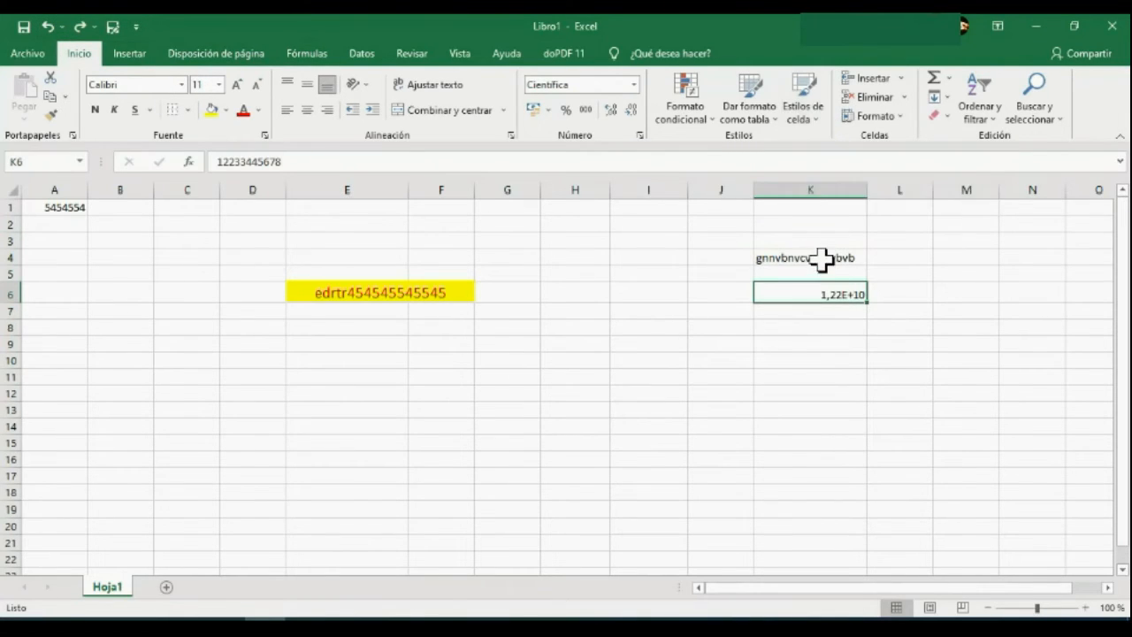
left_click(823, 258)
left_click(806, 93)
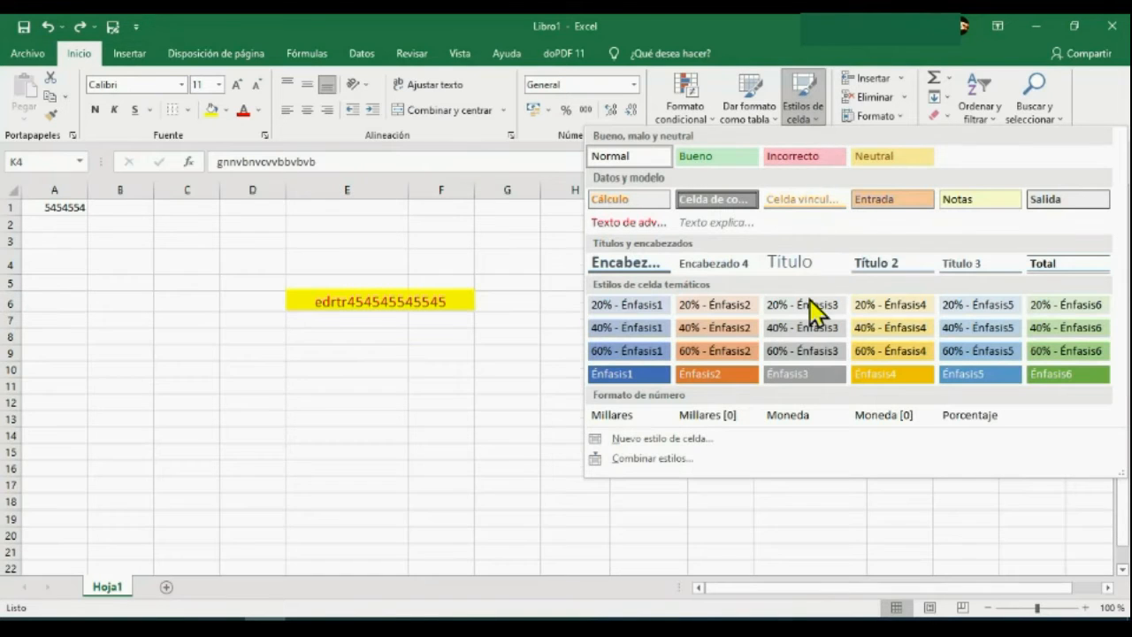
left_click(889, 306)
left_click(903, 358)
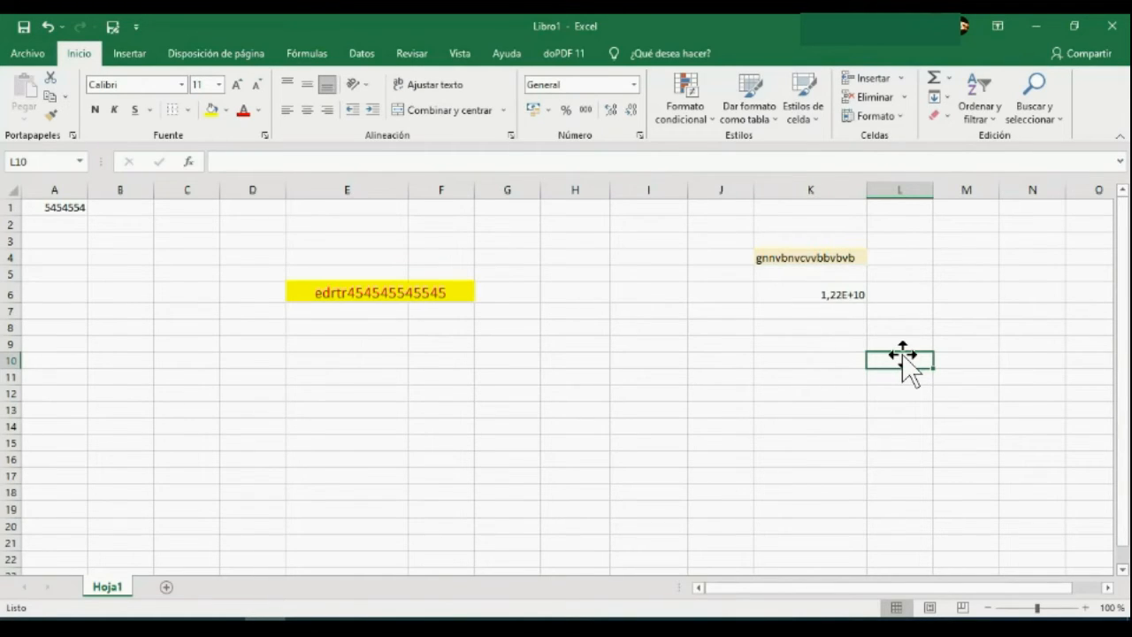
key("ctrl+z")
Insert a blank cell at K4, shifting the existing cells to the right.
left_click(824, 256)
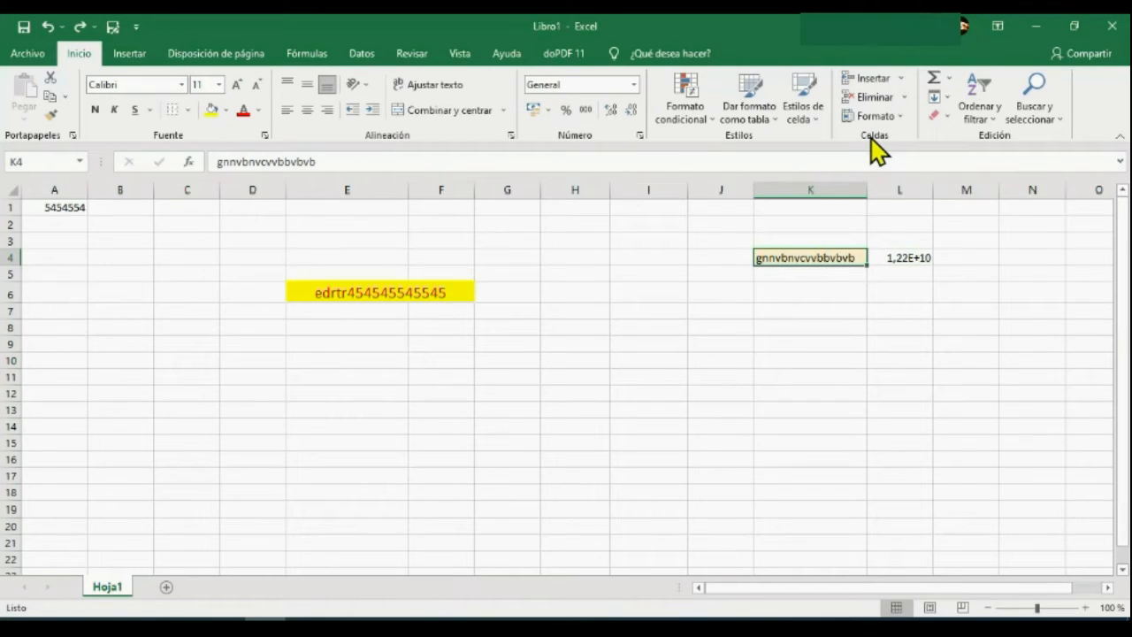
left_click(902, 78)
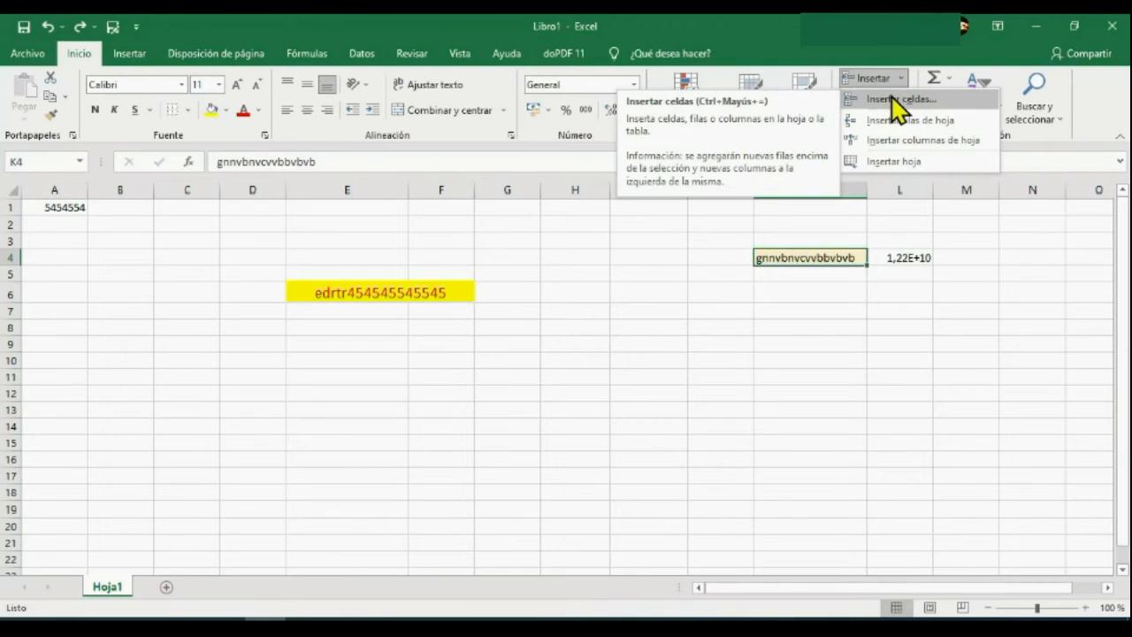
left_click(898, 104)
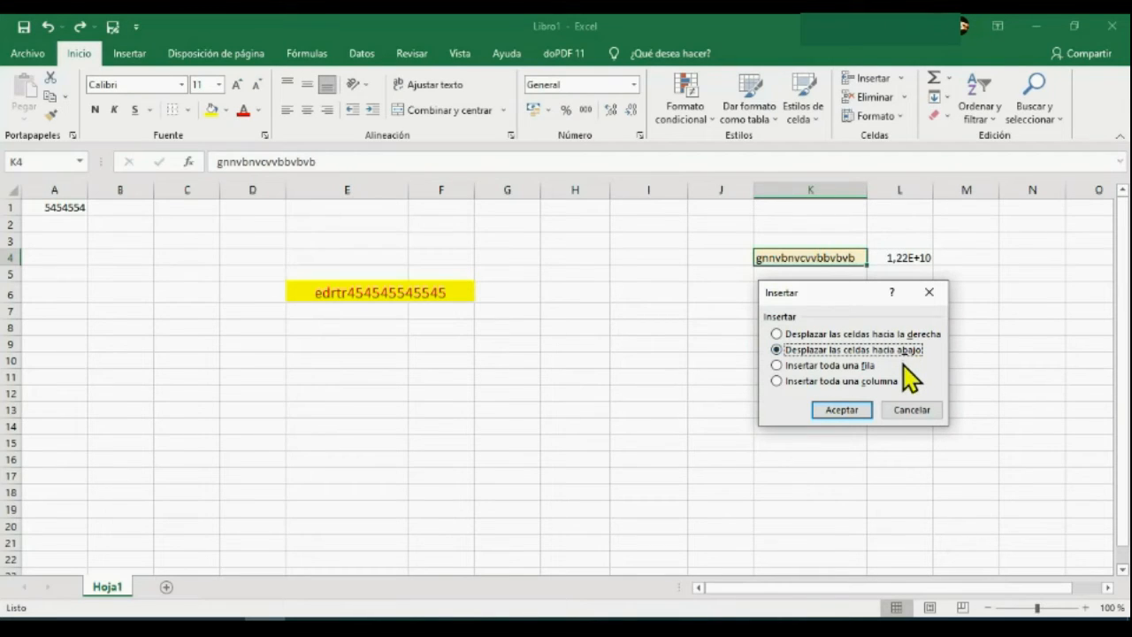
left_click(902, 335)
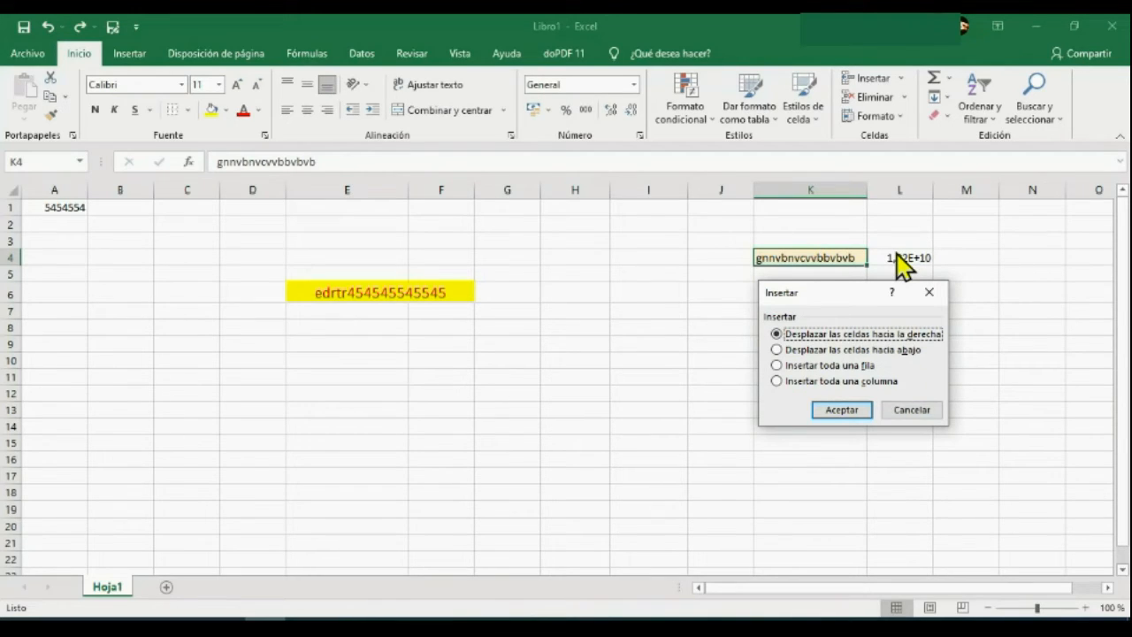
left_click(841, 416)
left_click(892, 358)
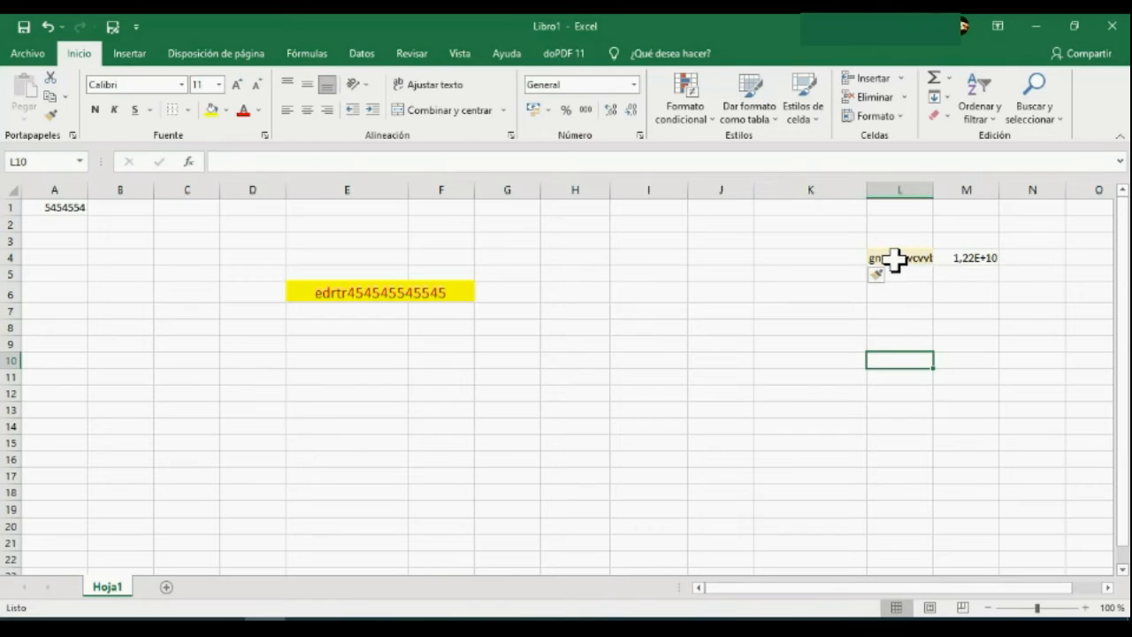
Delete the empty cell K4 so the cells beside it shift back to the left.
left_click(839, 257)
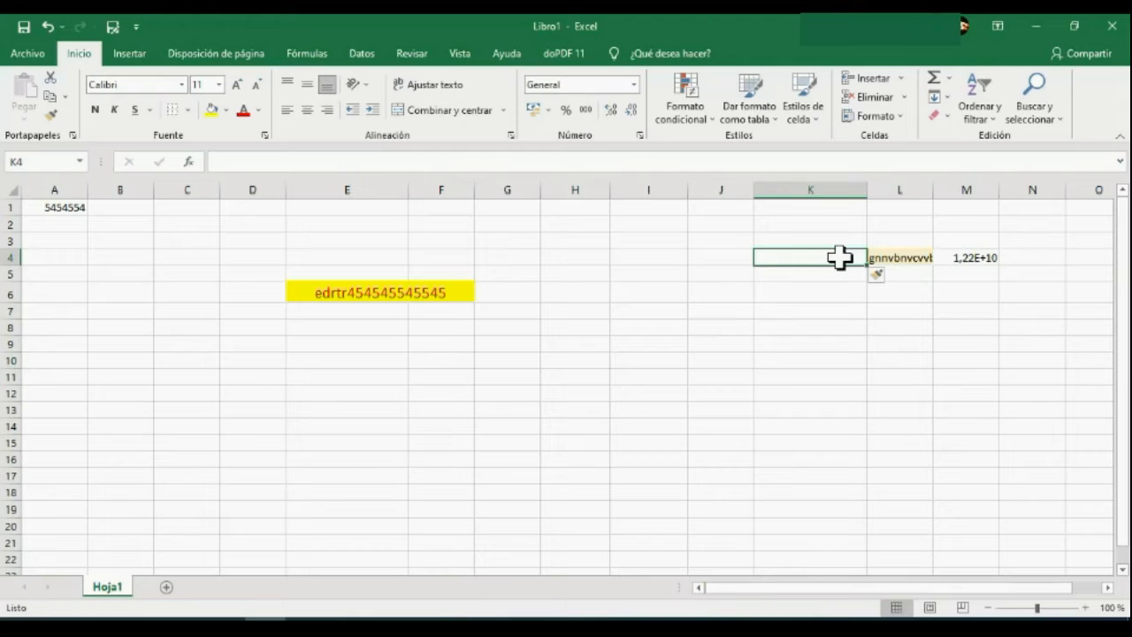
left_click(904, 99)
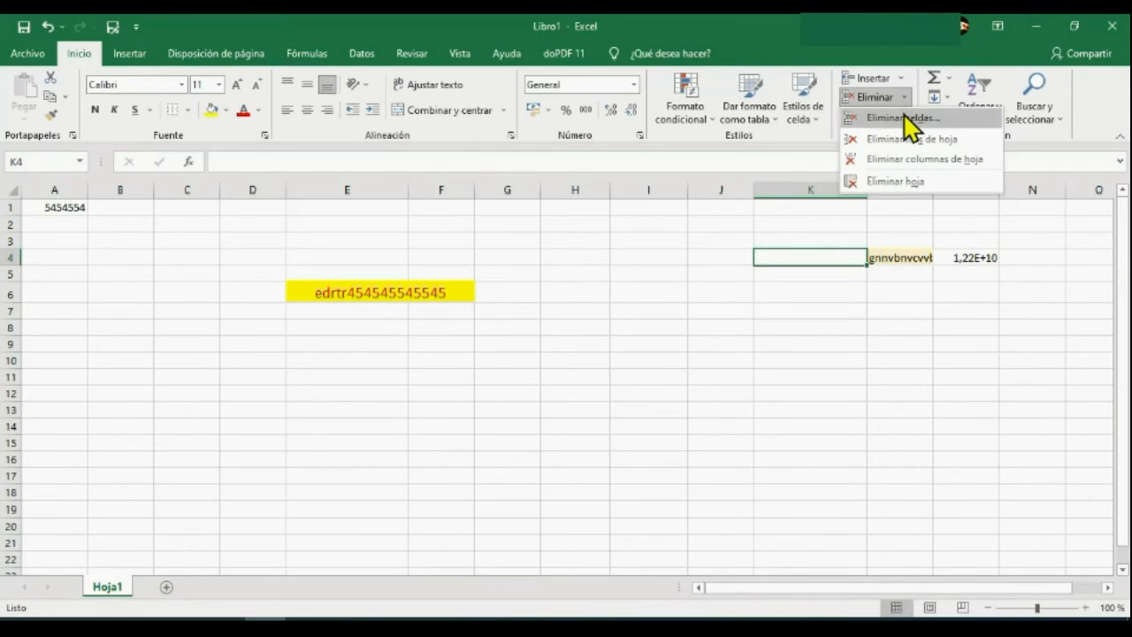
left_click(909, 122)
left_click(844, 409)
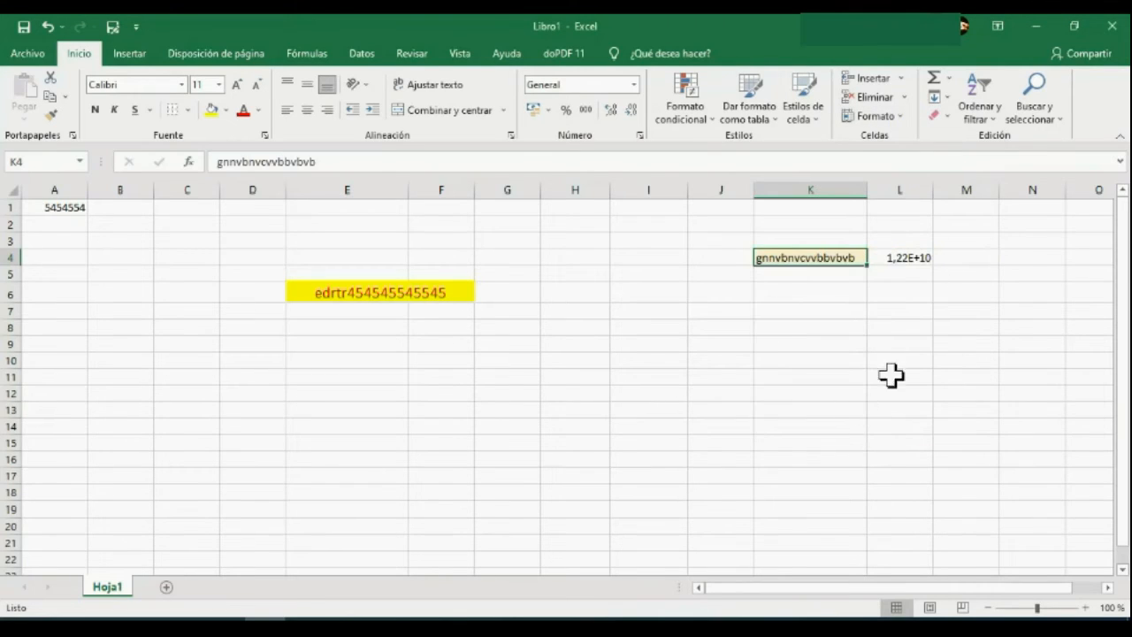
left_click(908, 120)
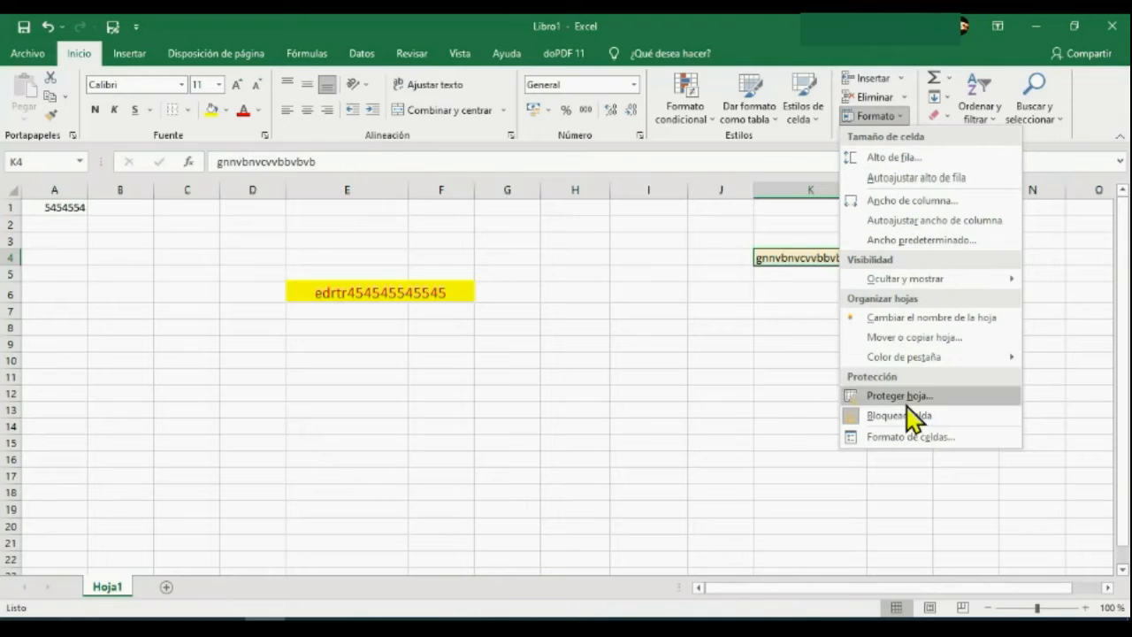
left_click(778, 323)
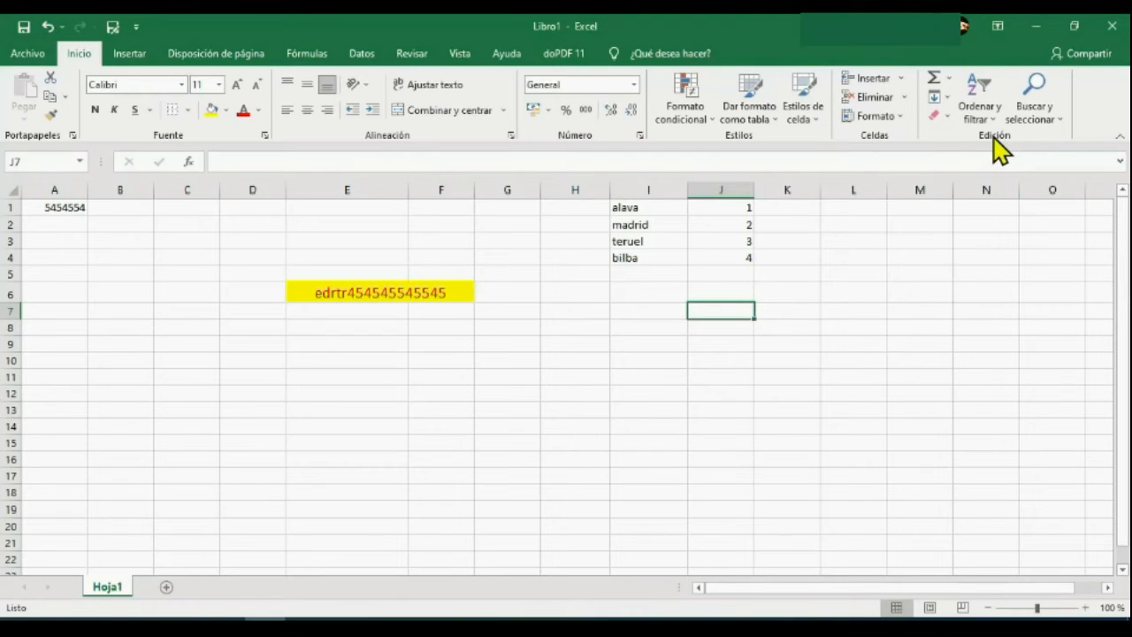
Sort the place names in I1:I4 from A to Z, continuing with the current selection only.
left_click_drag(630, 208, 665, 263)
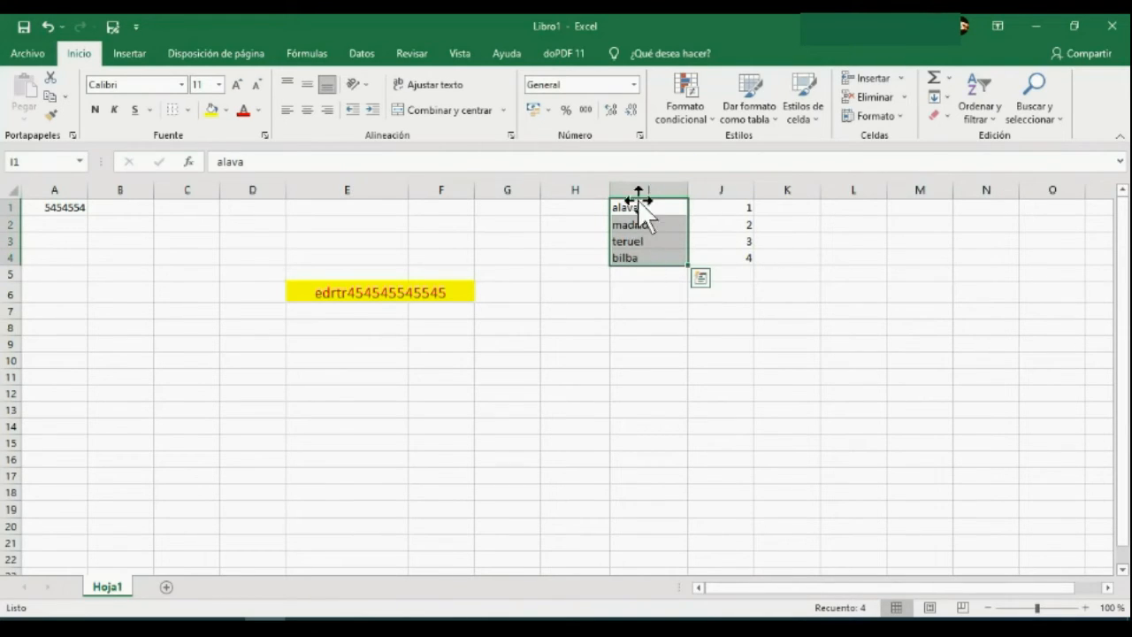
left_click(979, 102)
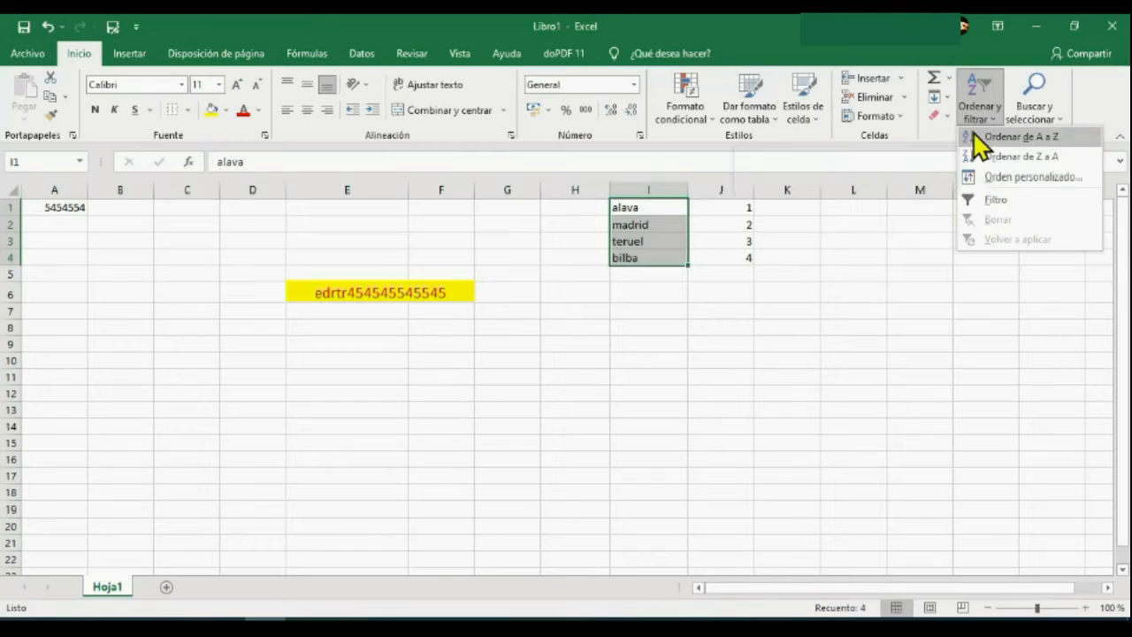
left_click(1018, 137)
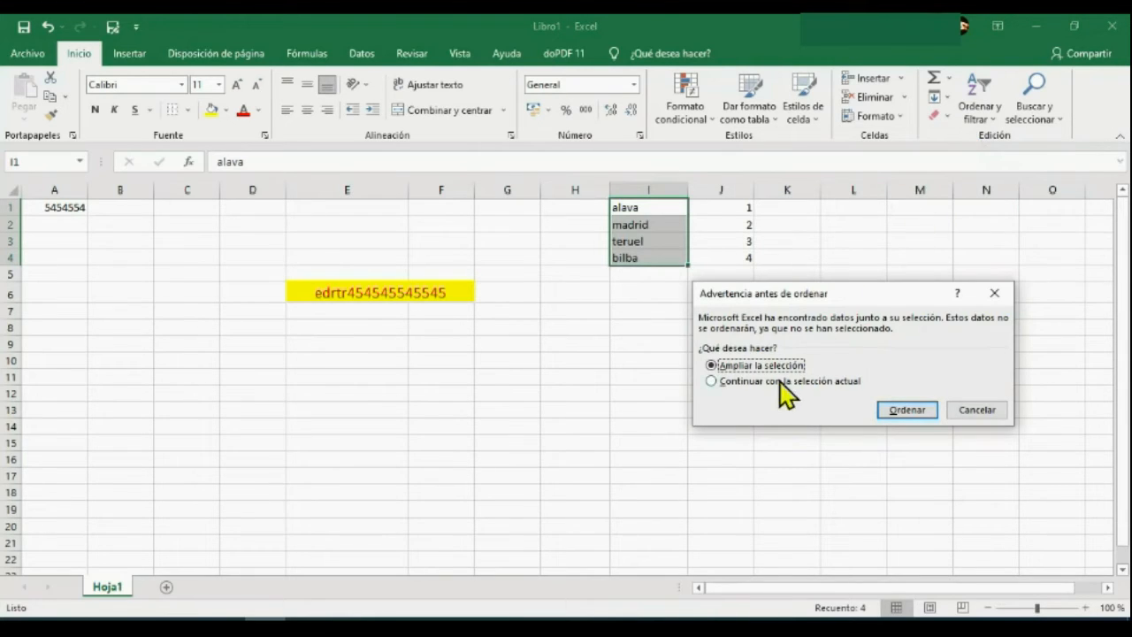
left_click(710, 381)
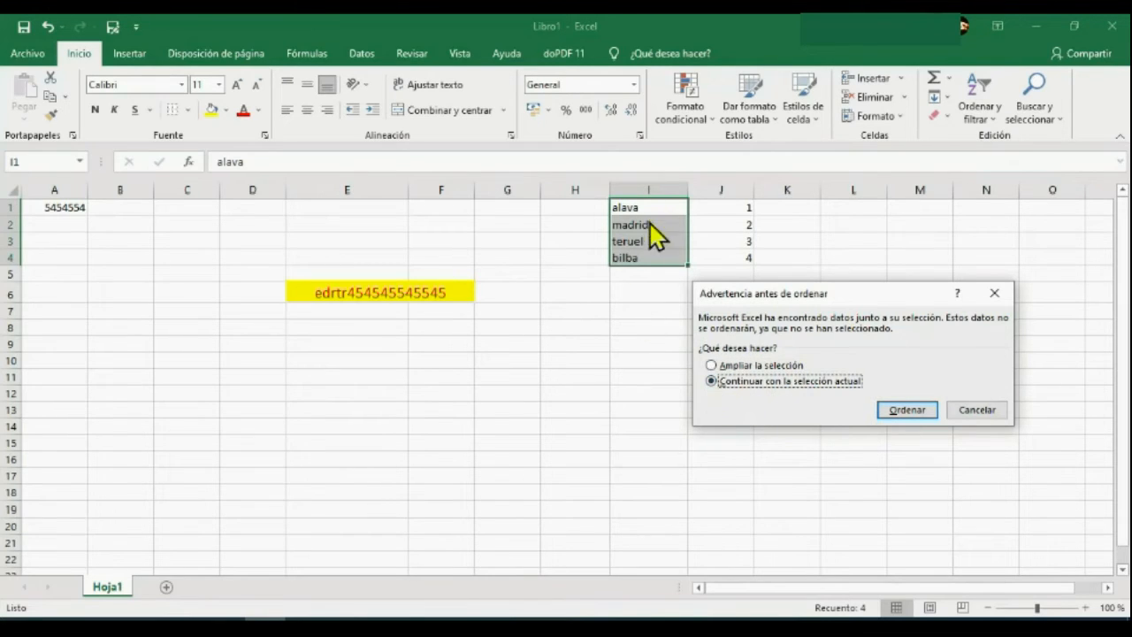
left_click(711, 365)
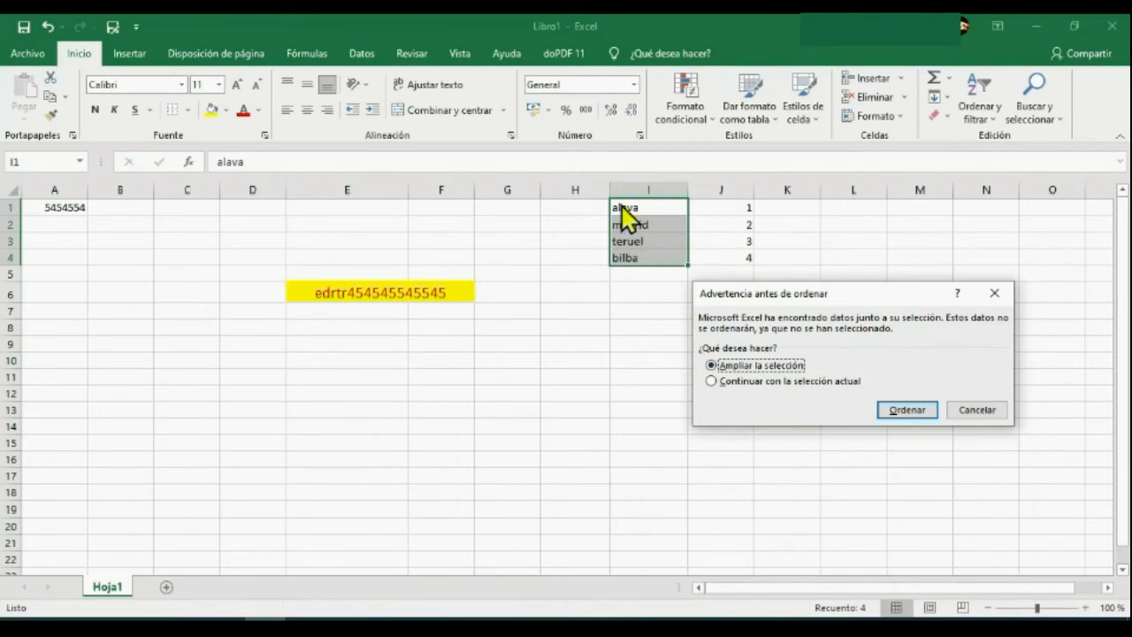
left_click(713, 380)
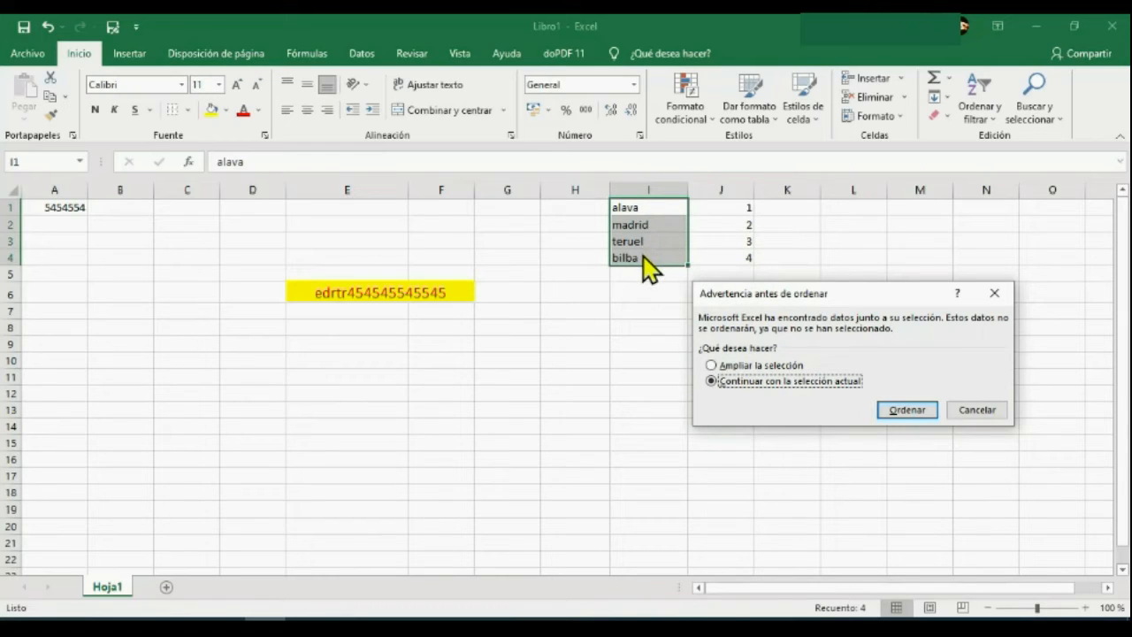
left_click(902, 410)
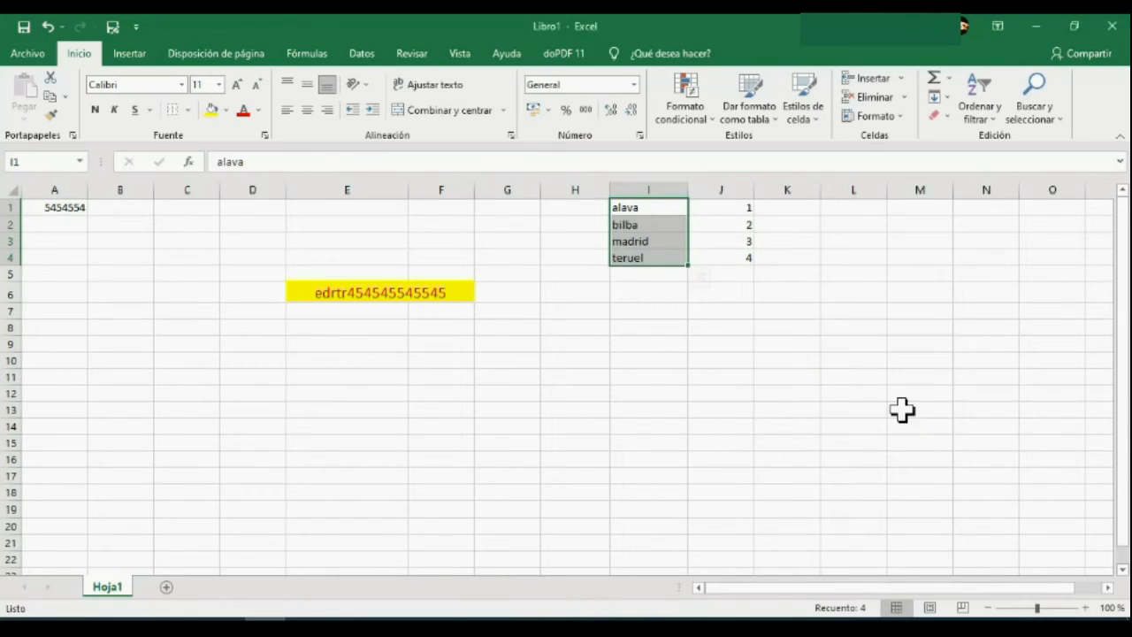
Sort the two-column range I1:J4 from A to Z and deselect it.
left_click(656, 207)
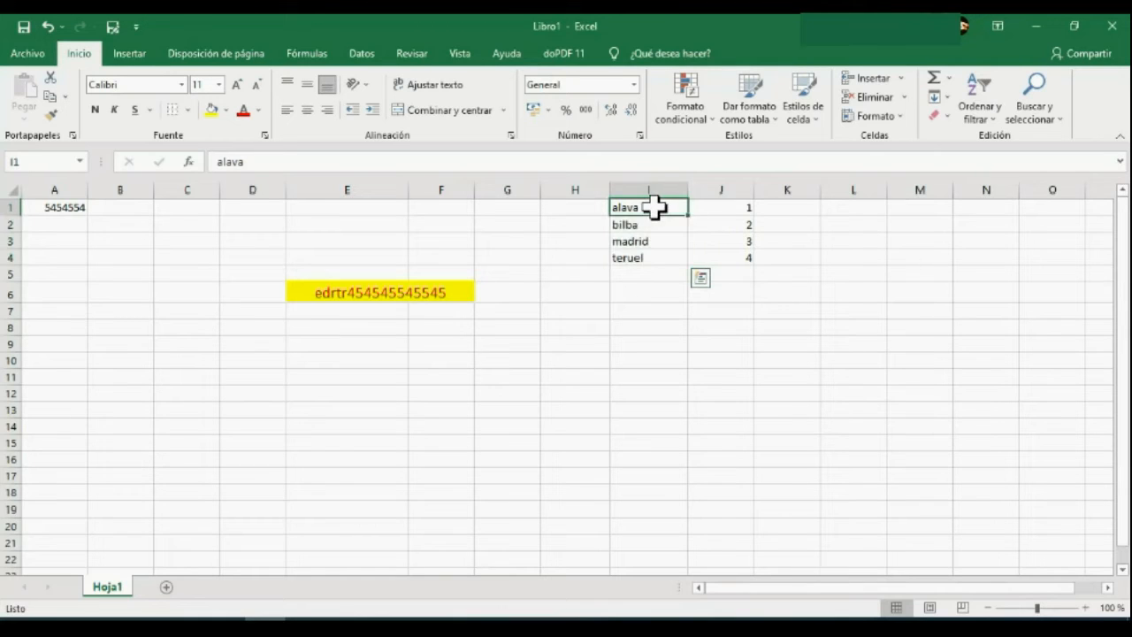
left_click_drag(697, 212, 740, 256)
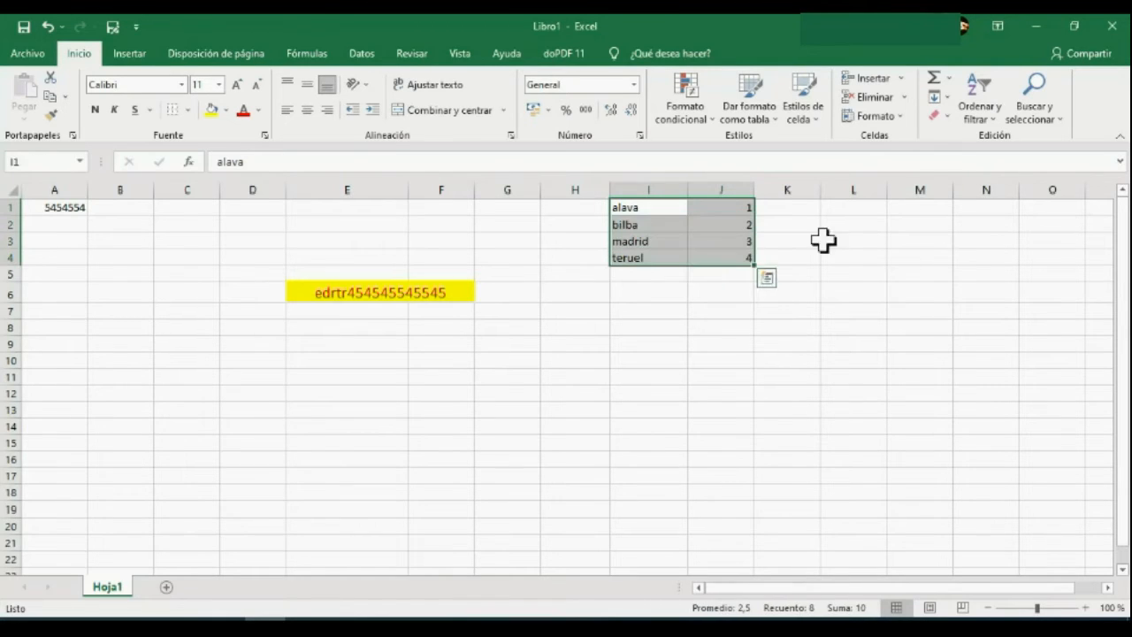
left_click(983, 99)
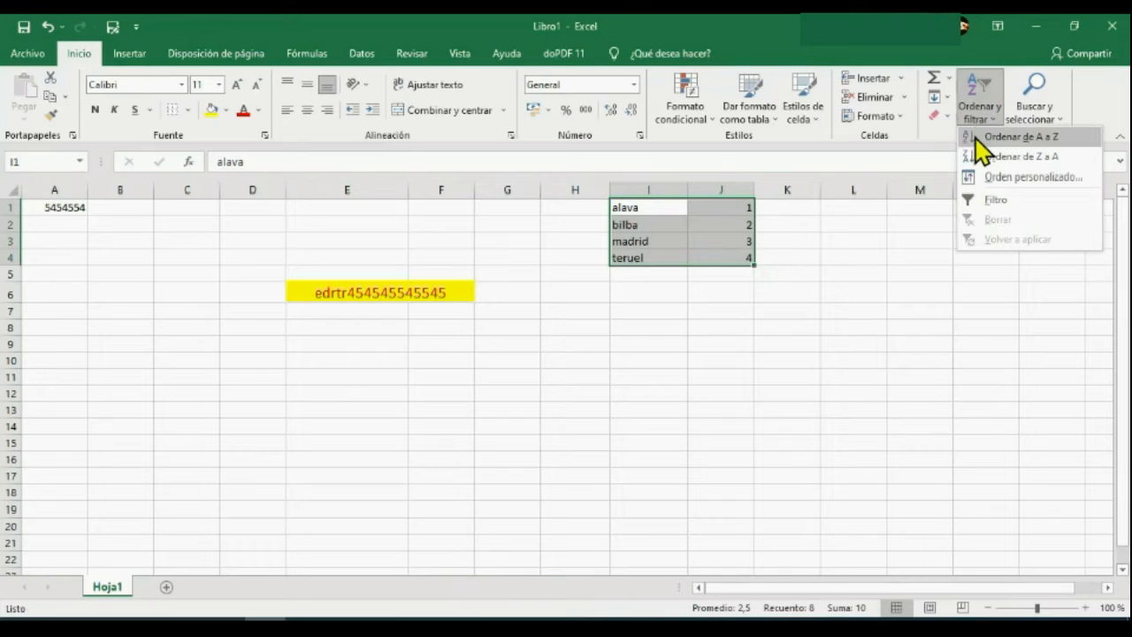
left_click(976, 138)
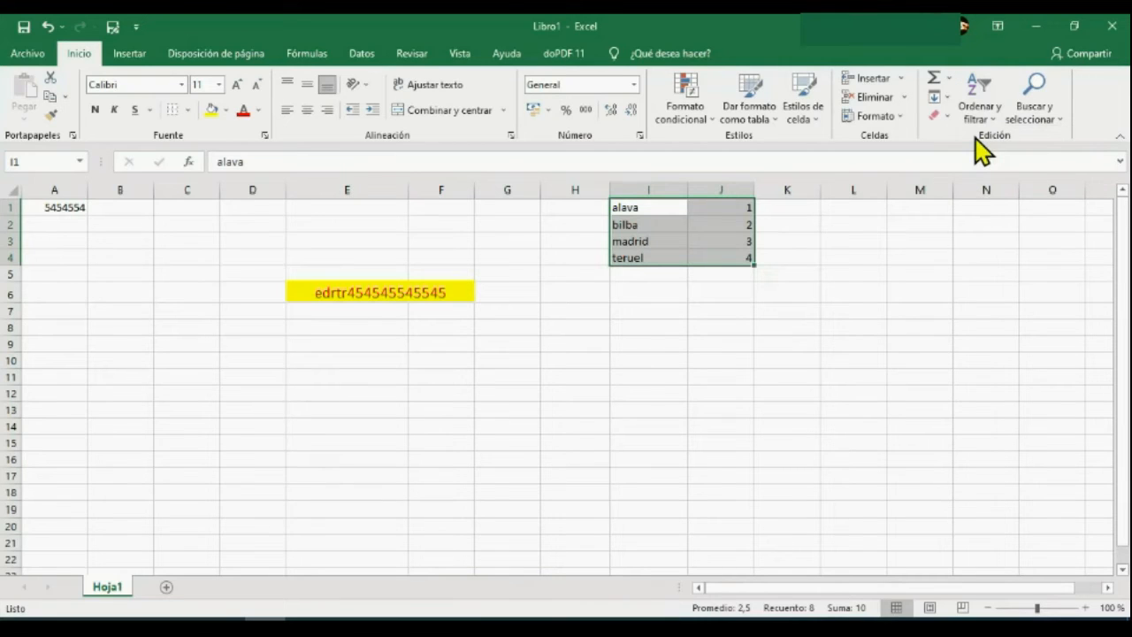
left_click(985, 253)
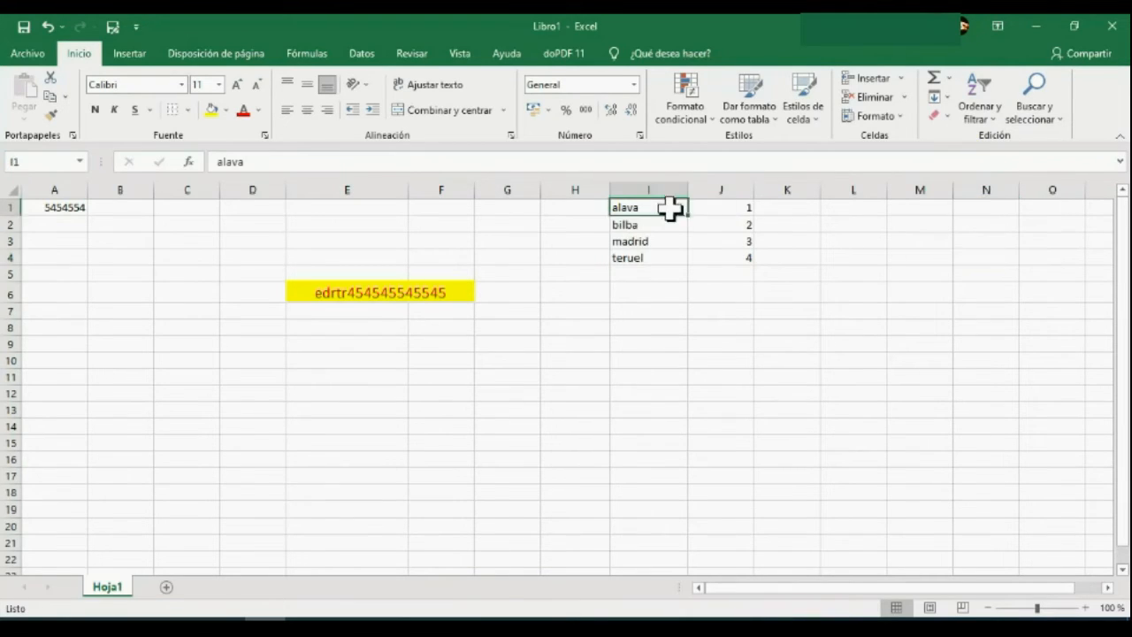
Sort I1:I4 from A to Z once more, leaving the numbers in column J out of the sort.
left_click_drag(670, 207, 665, 256)
left_click(979, 92)
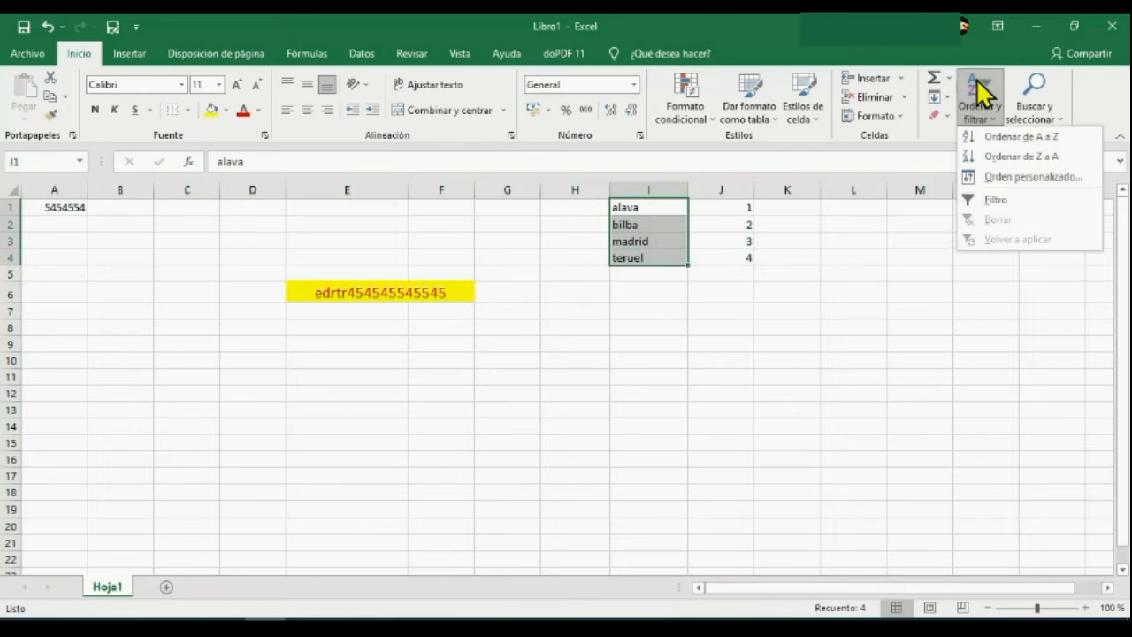
left_click(976, 142)
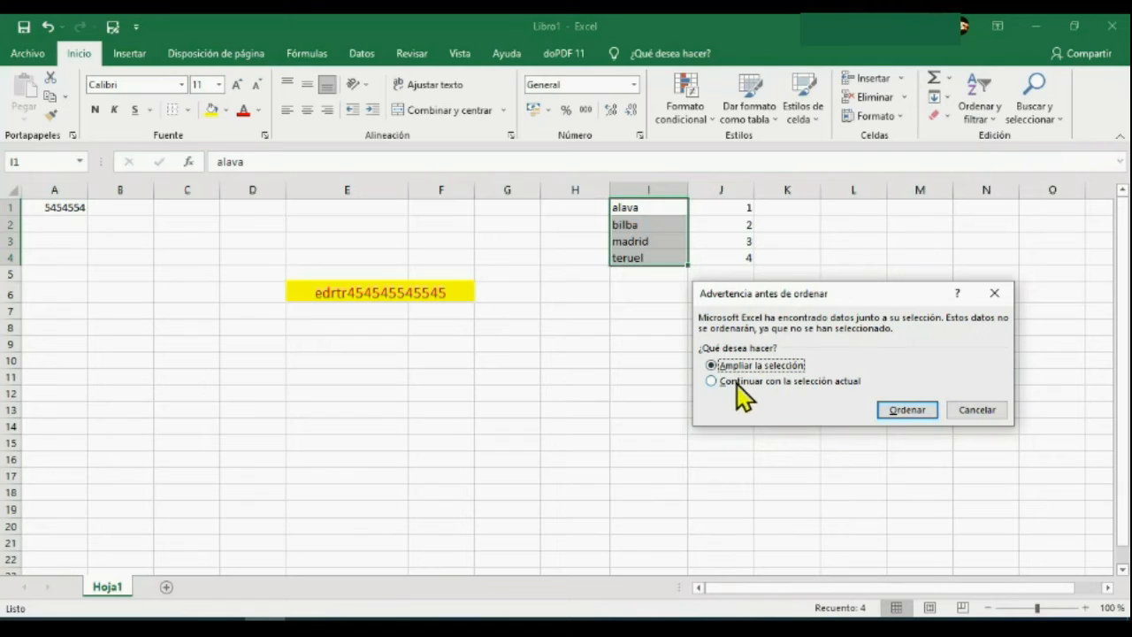
left_click(713, 381)
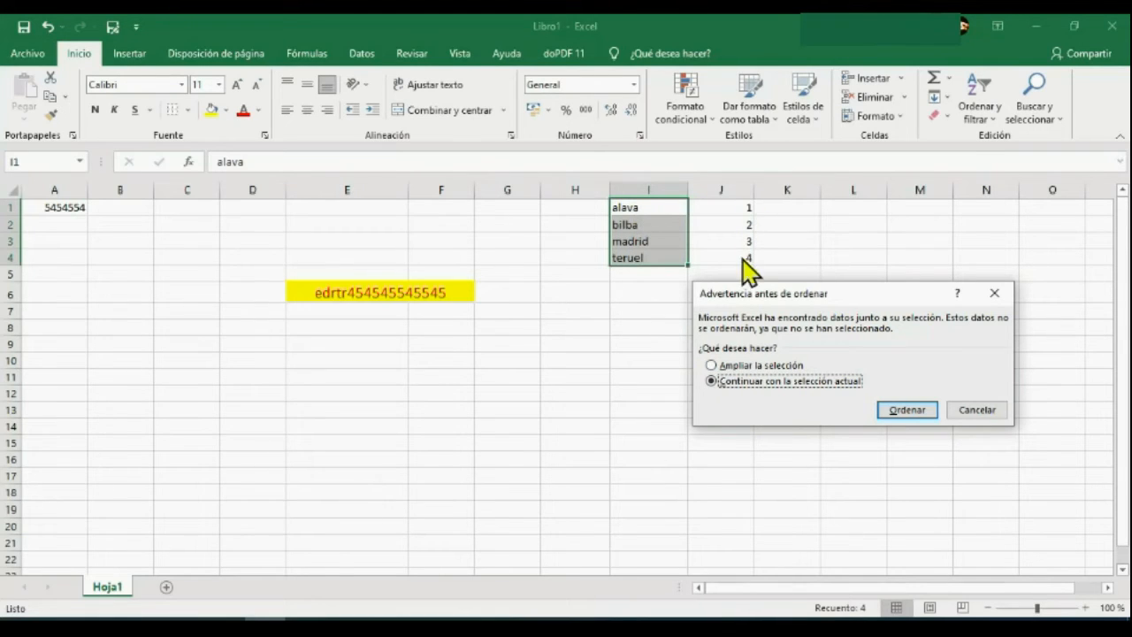
left_click(917, 409)
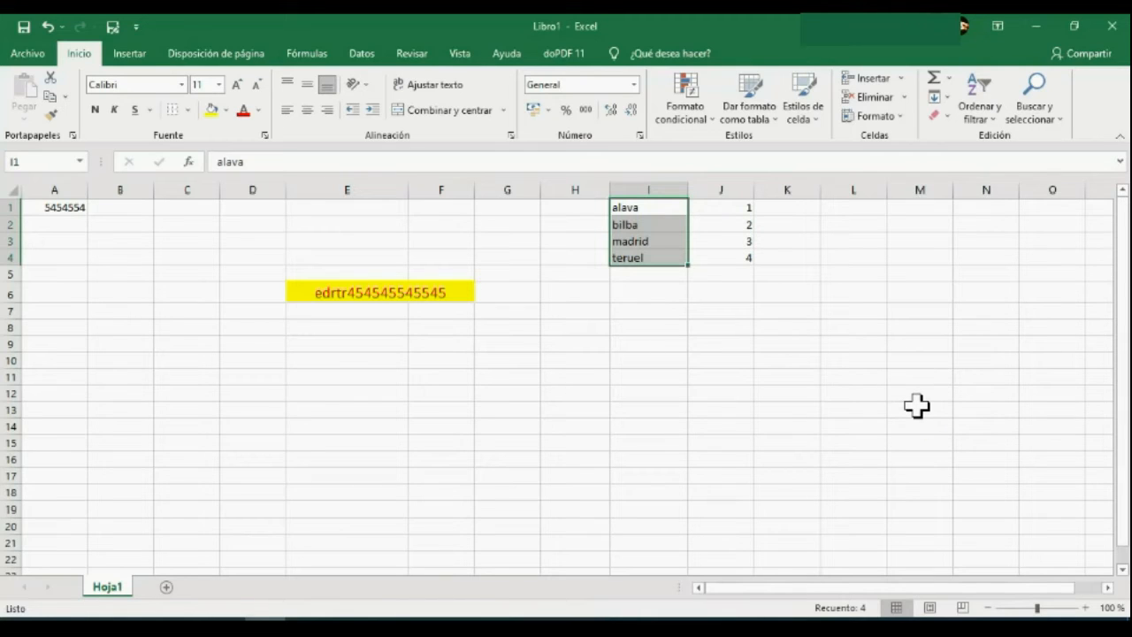
Sort the place names in I1:I4 from Z to A, continuing with the current selection only, and deselect them.
left_click_drag(649, 210, 641, 259)
left_click(980, 96)
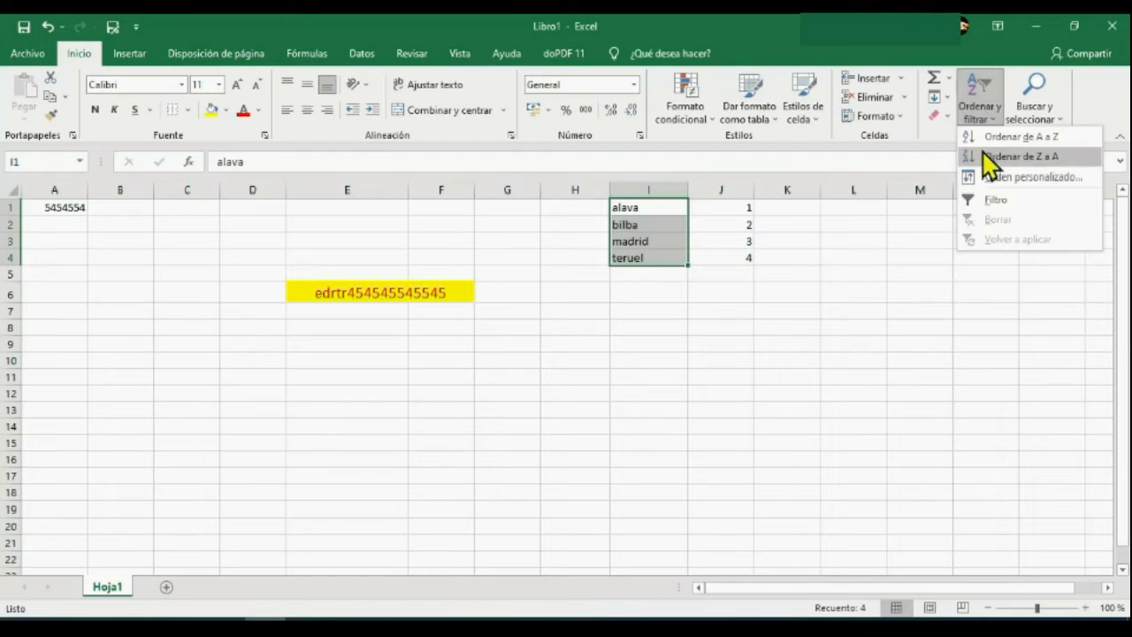
left_click(986, 133)
left_click(739, 382)
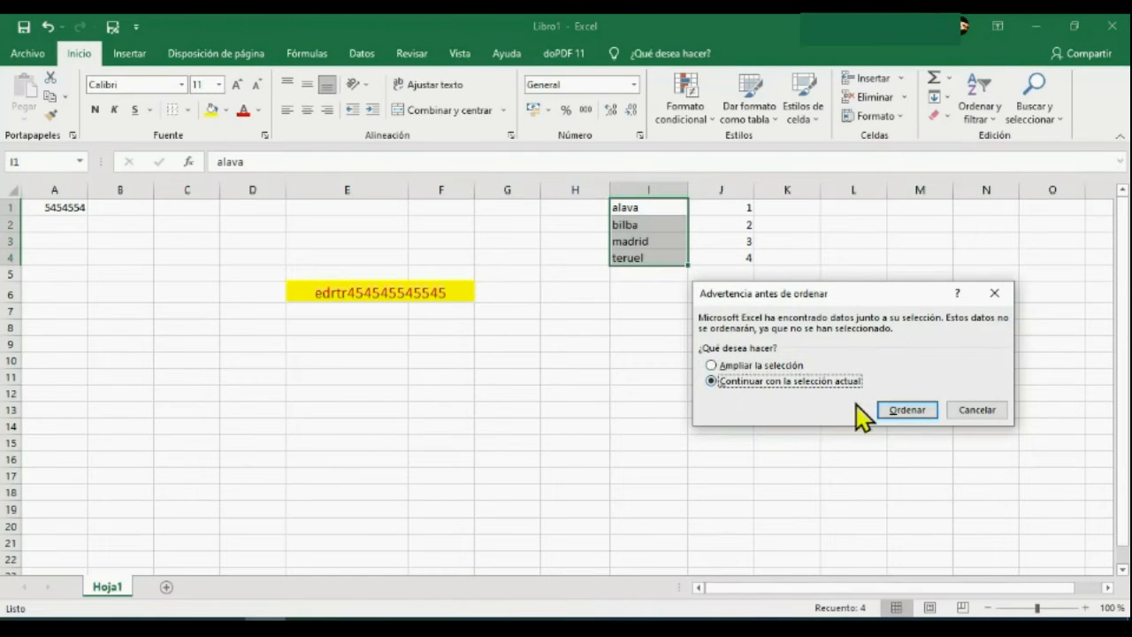
left_click(899, 410)
left_click(845, 397)
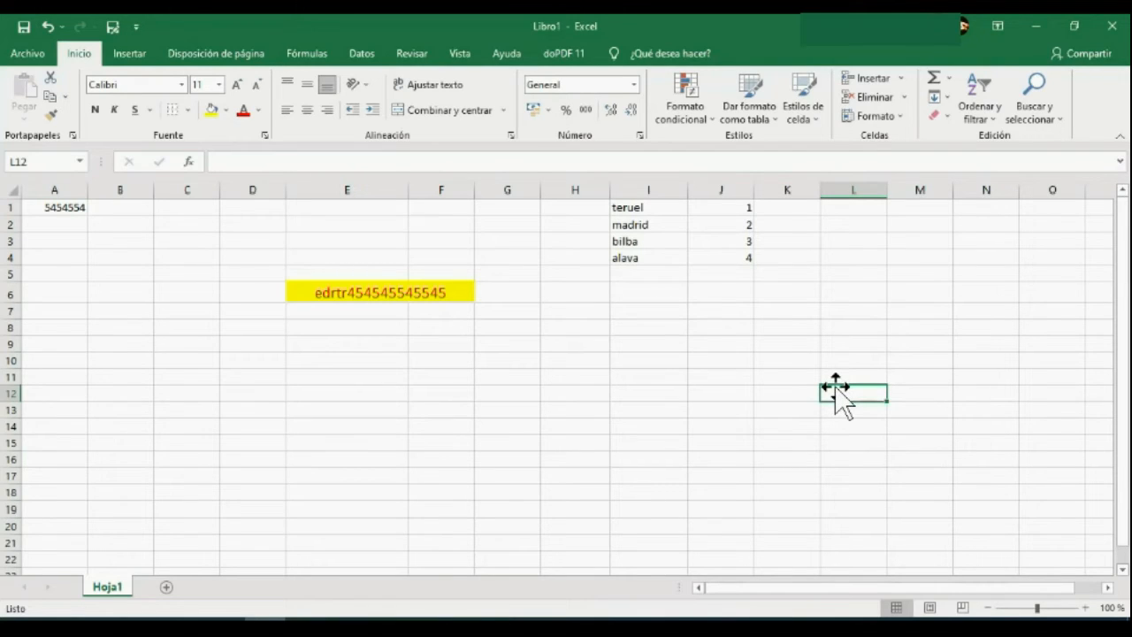
Search the sheet for all cells containing "bi" and close the search.
left_click(1051, 113)
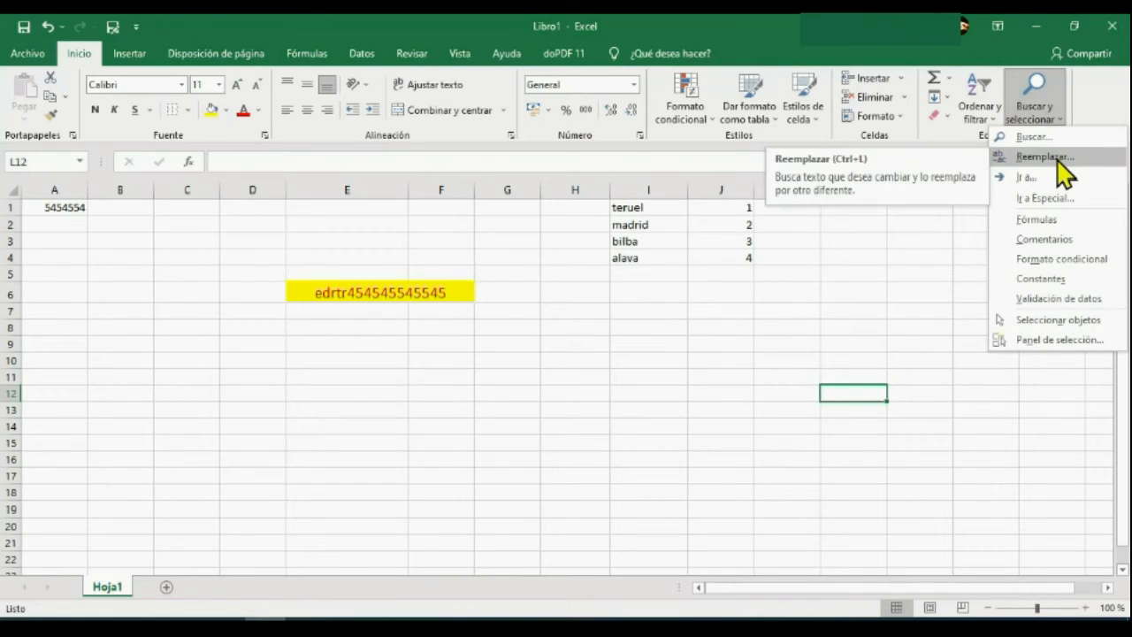
left_click(1047, 137)
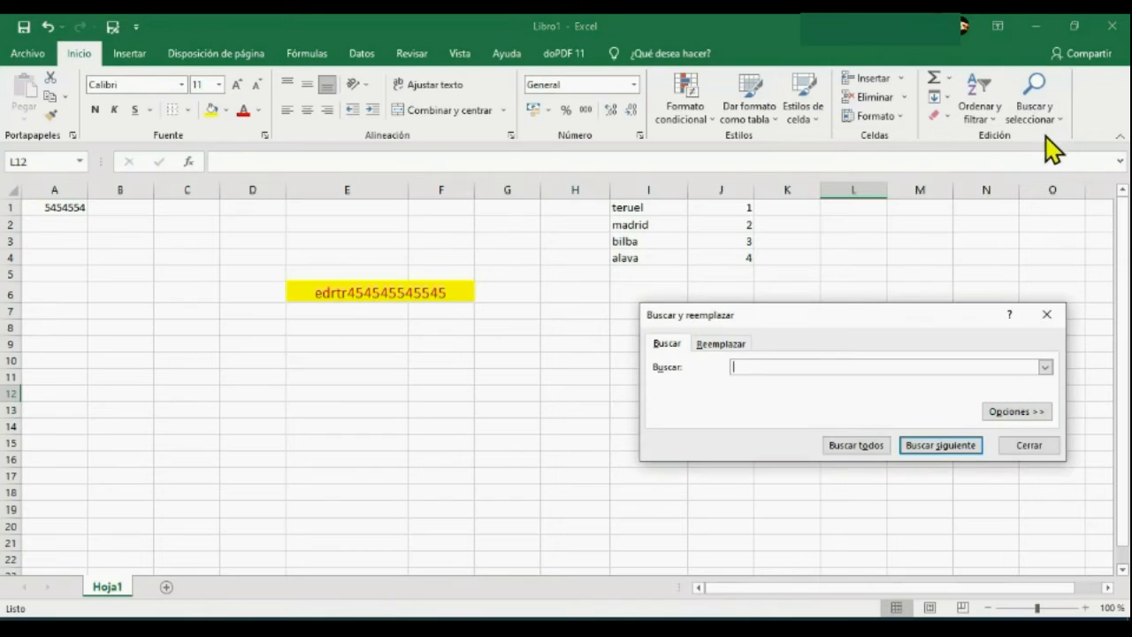
left_click_drag(902, 320, 905, 334)
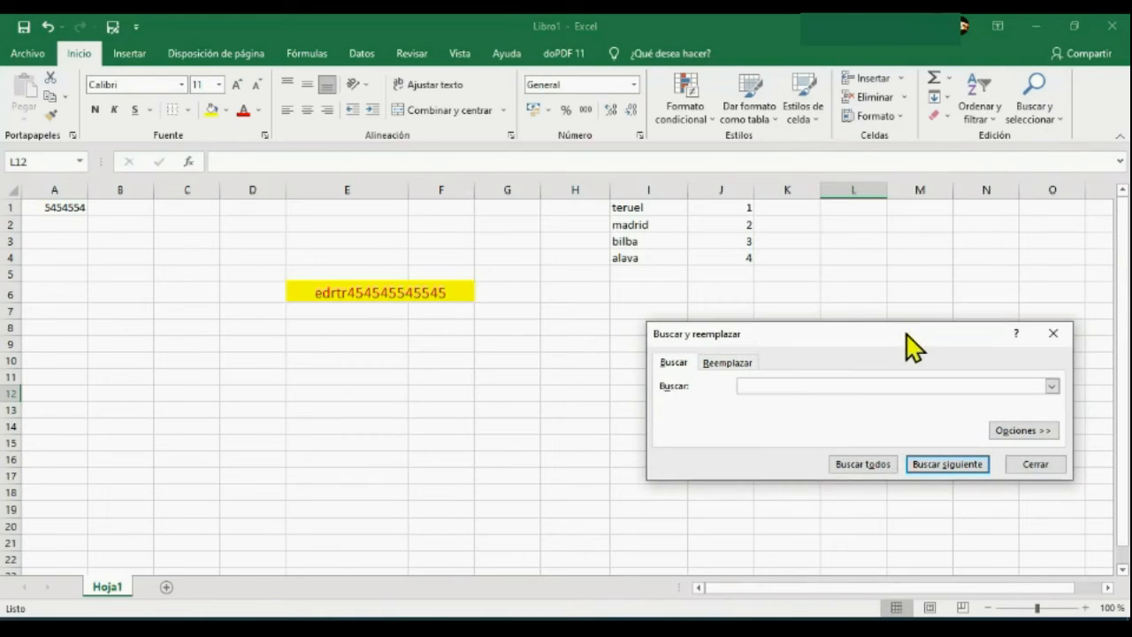
left_click(776, 387)
left_click(875, 467)
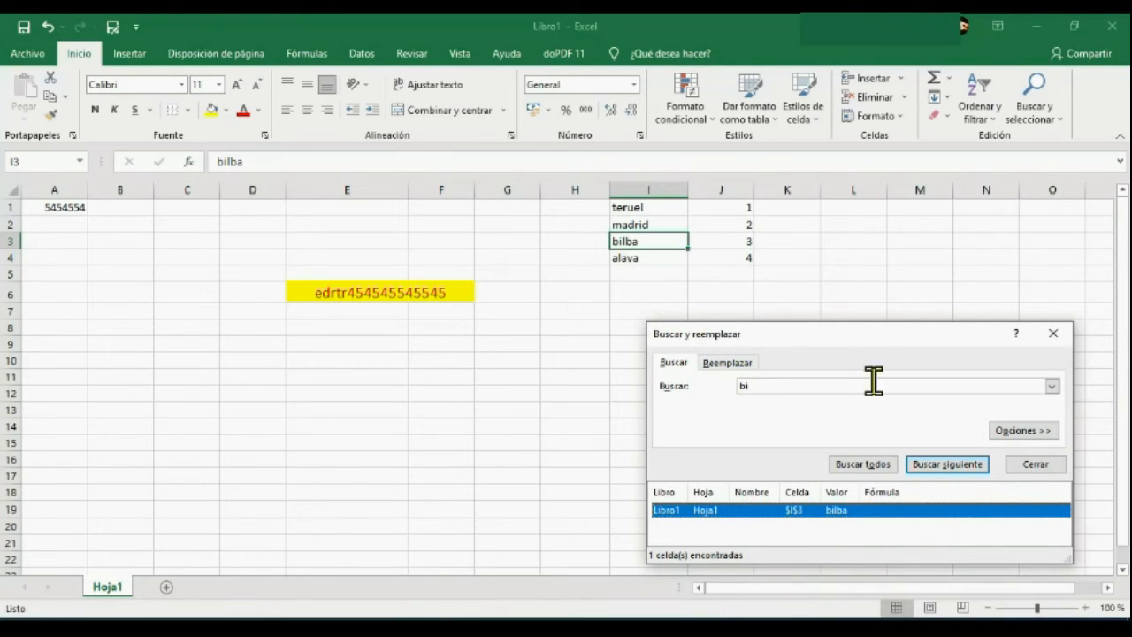
left_click(1035, 465)
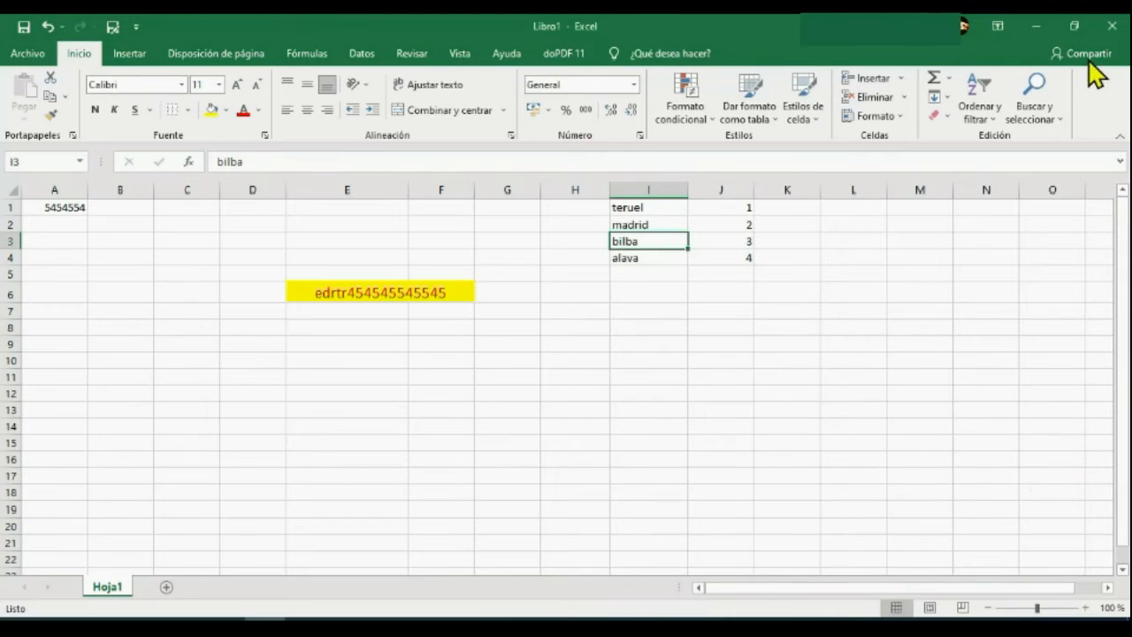
Examine the replace settings for the search text "bi" and close them without replacing anything.
left_click(1060, 102)
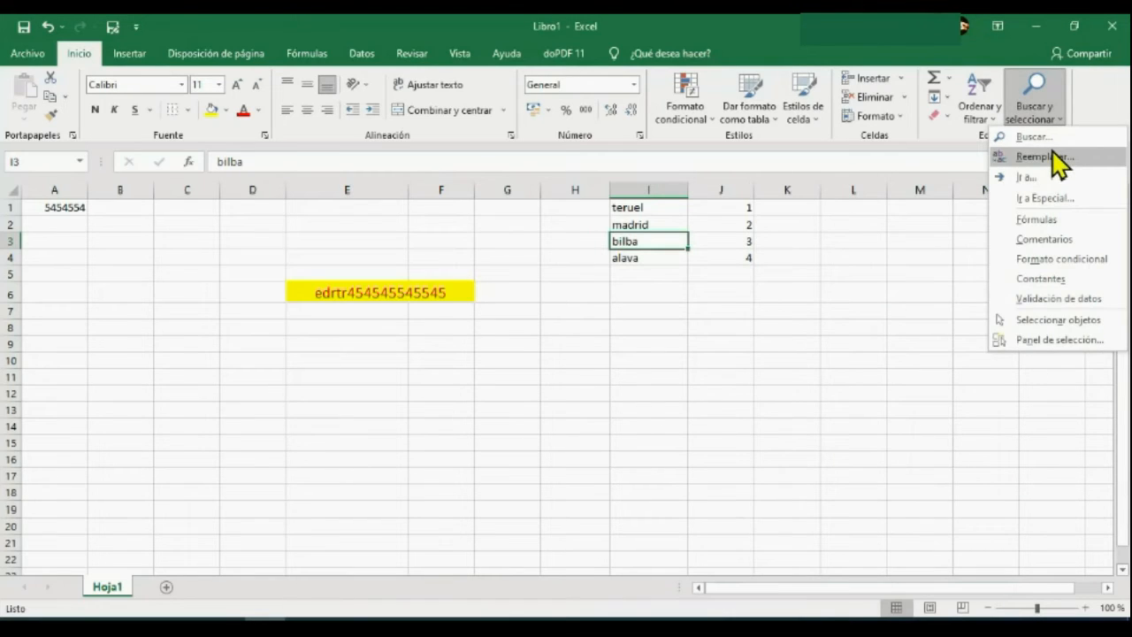
left_click(1053, 156)
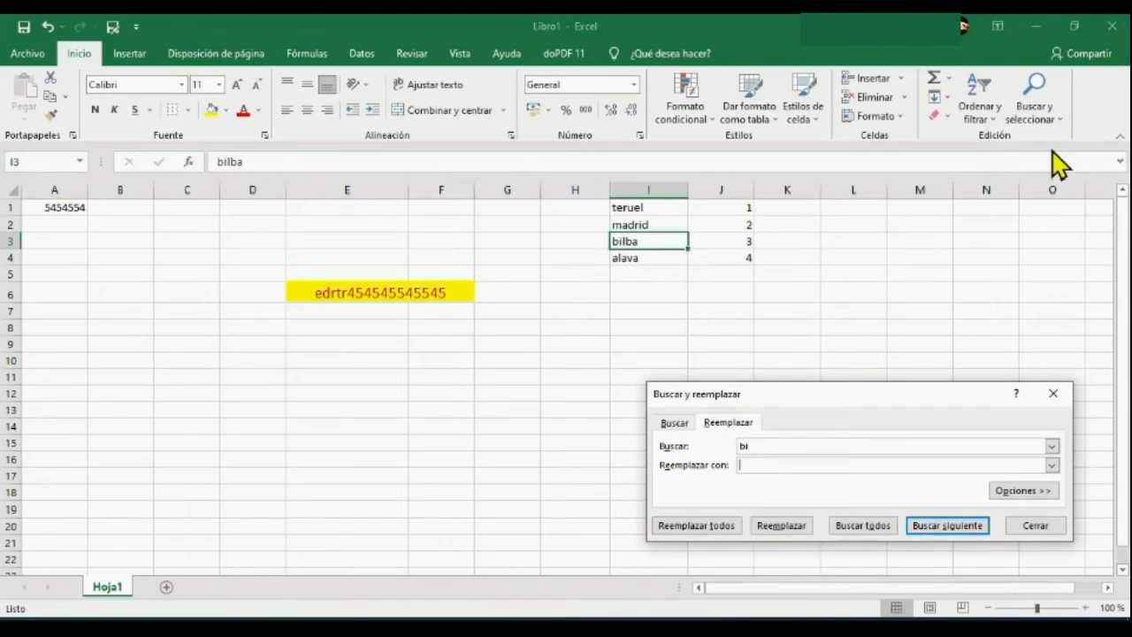
left_click(757, 465)
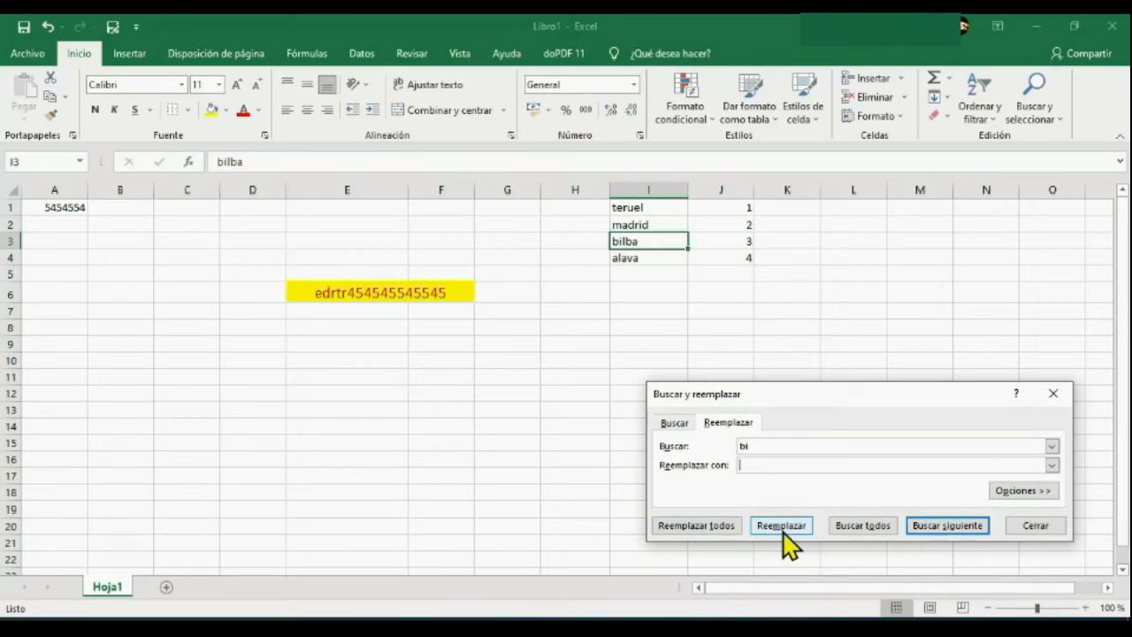
left_click(1045, 526)
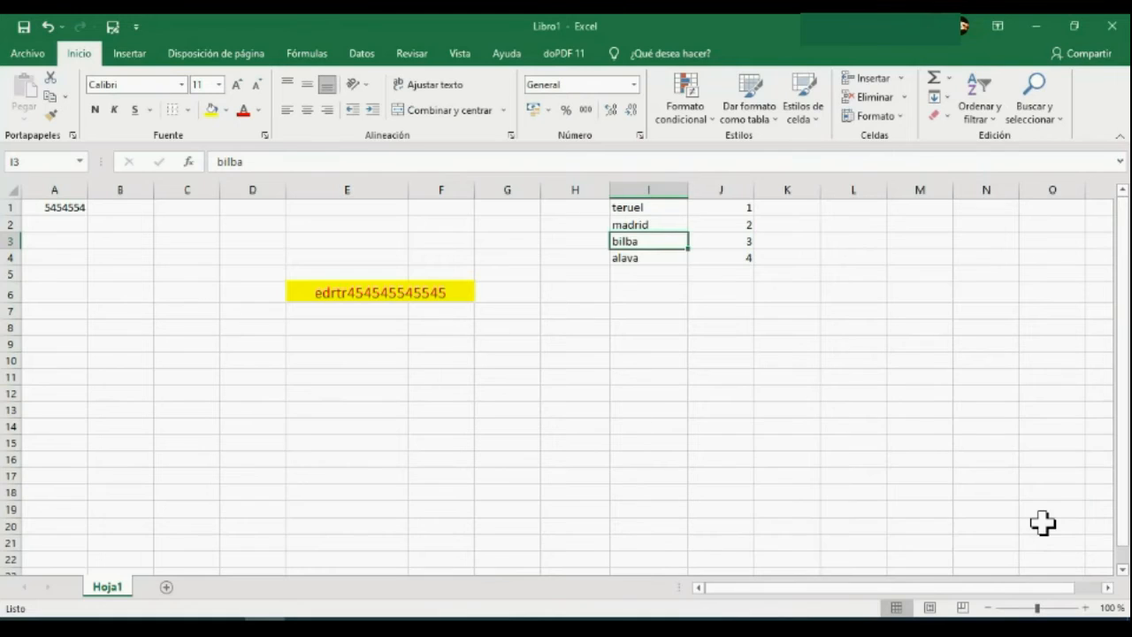
left_click_drag(924, 442, 78, 35)
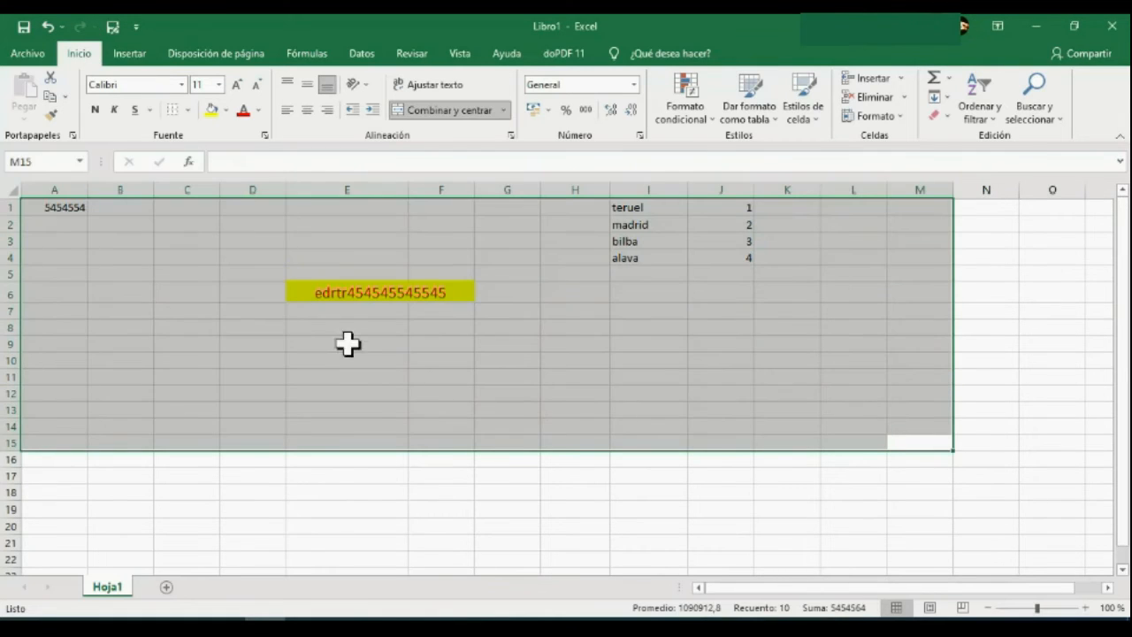
left_click(407, 491)
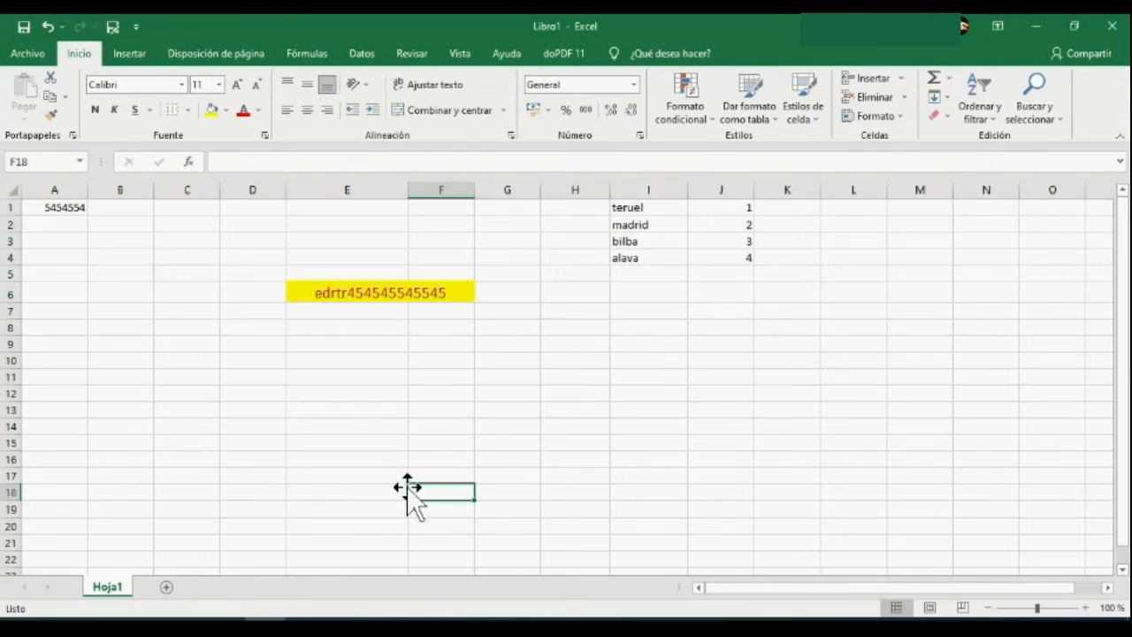
Convert the range I1:K5 into a table with added column headers and deselect it.
left_click(130, 55)
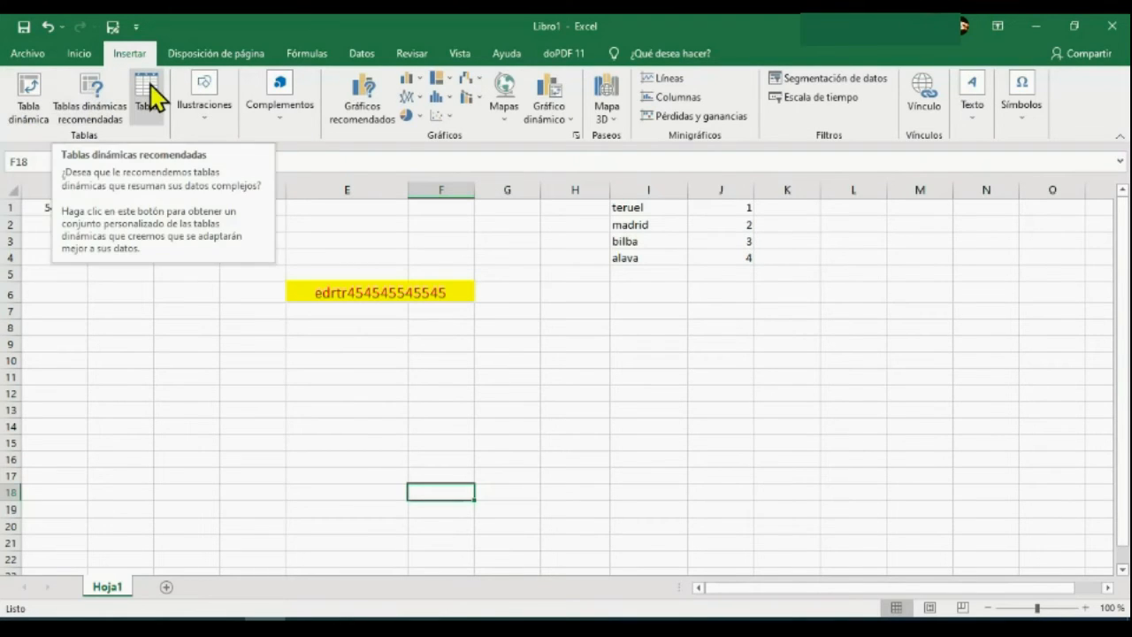
left_click_drag(617, 209, 766, 271)
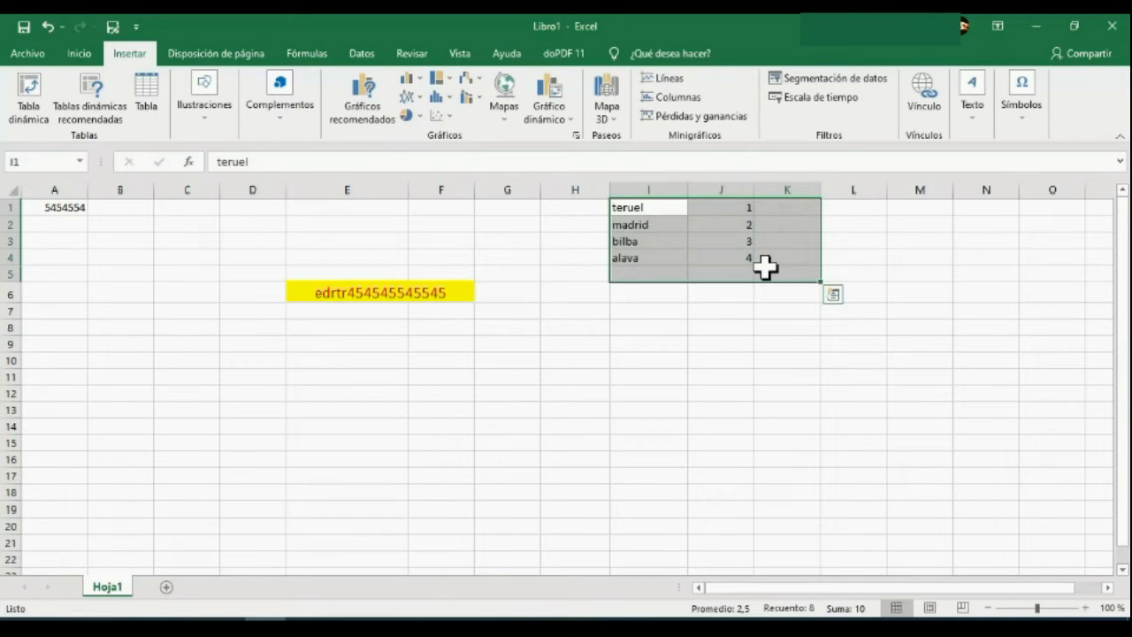
left_click(146, 99)
left_click(834, 419)
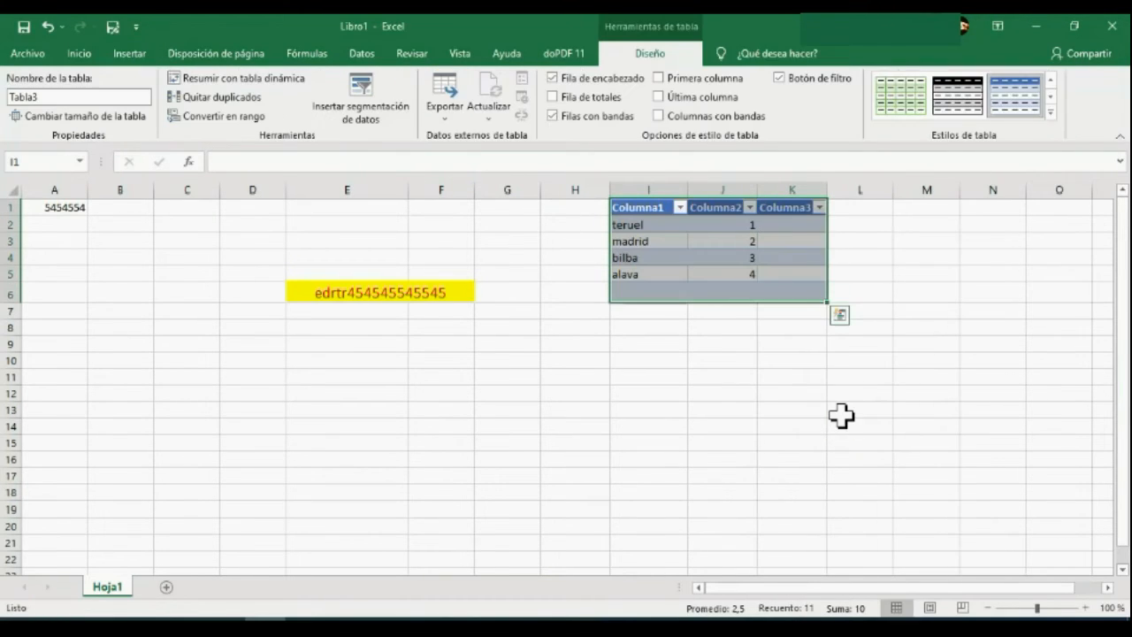
left_click(841, 415)
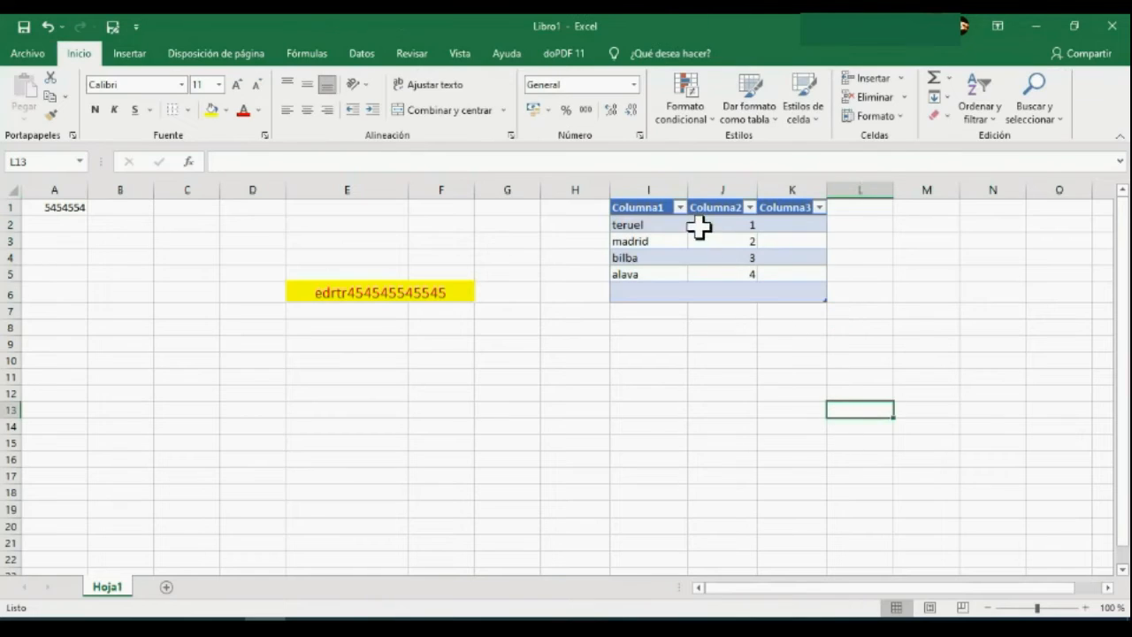
Examine the sort and filter options of the Columna1, Columna2 and Columna3 headers, leaving them unchanged.
left_click(680, 207)
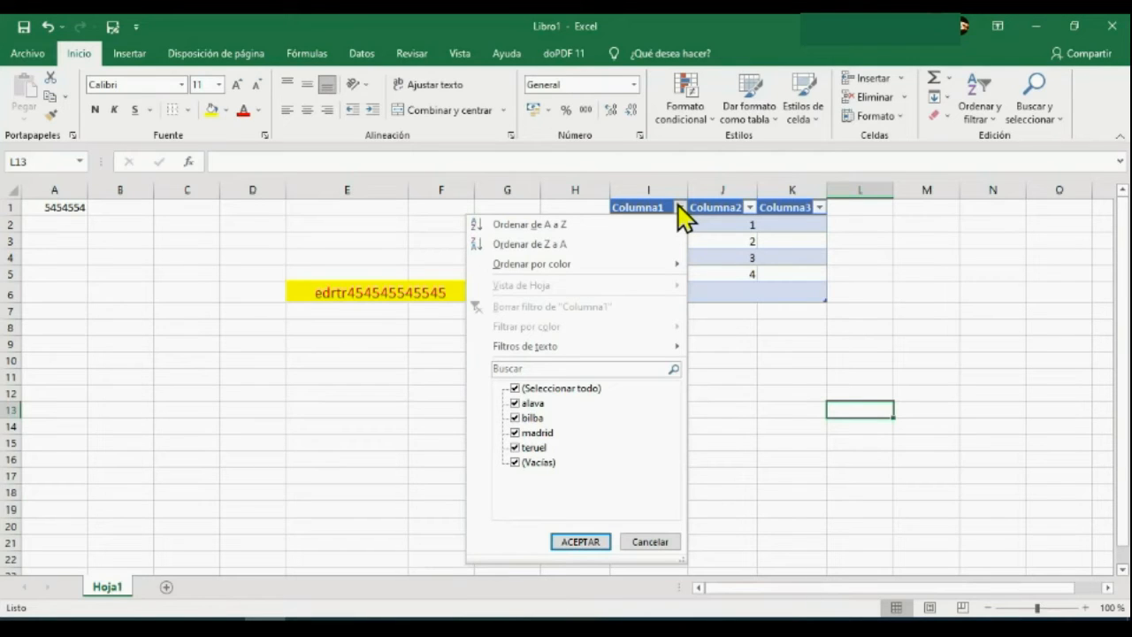
left_click(680, 207)
left_click(748, 207)
left_click(749, 207)
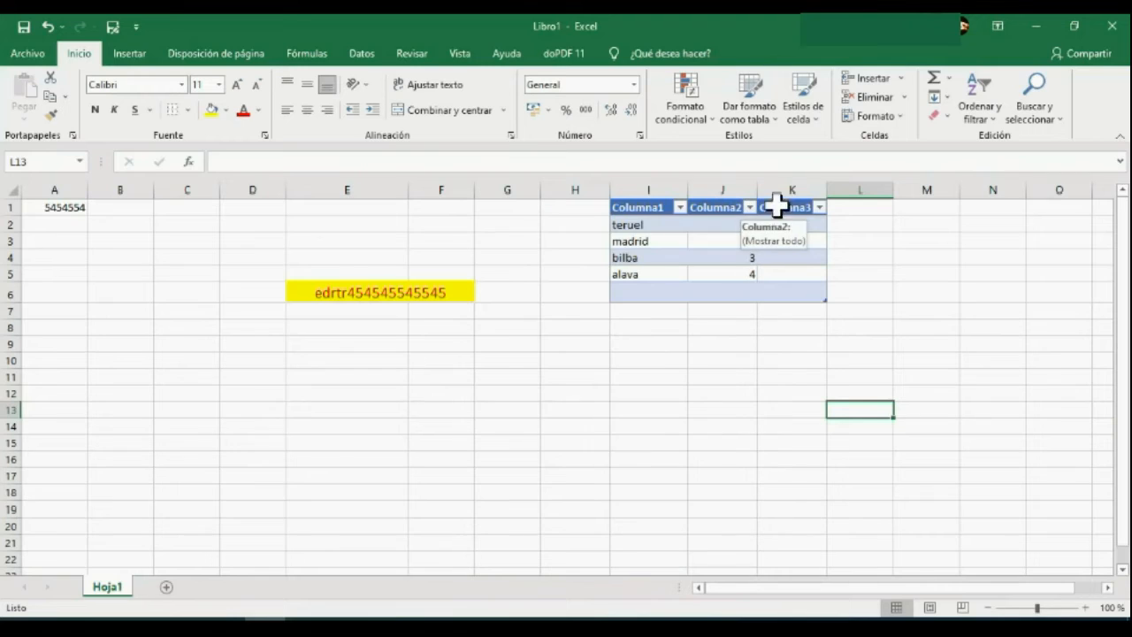
left_click(821, 207)
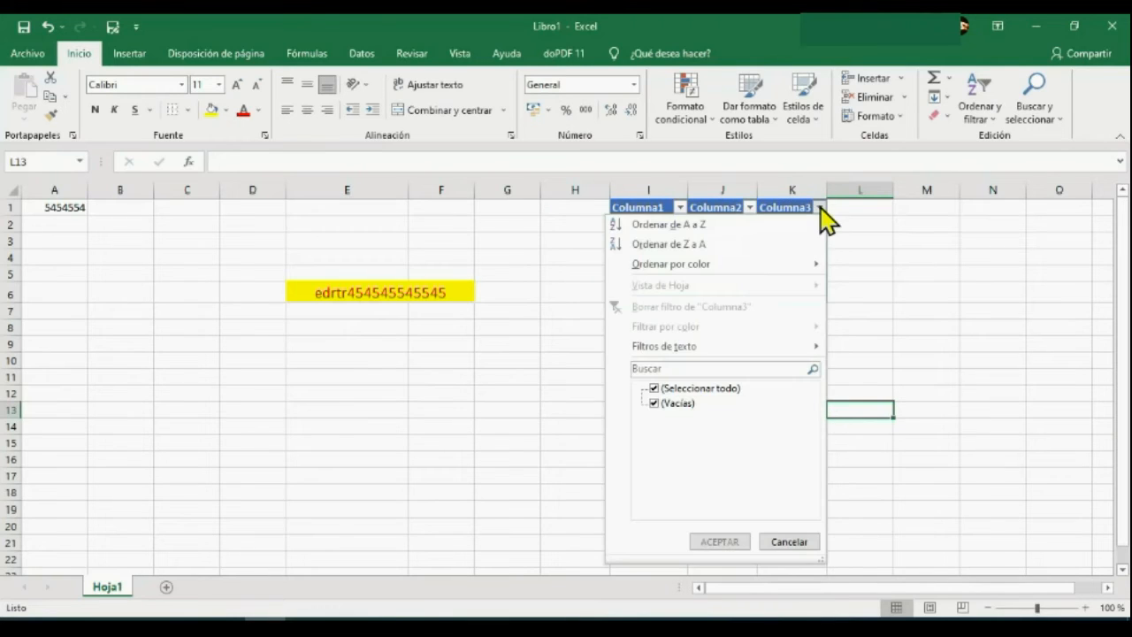
left_click(821, 211)
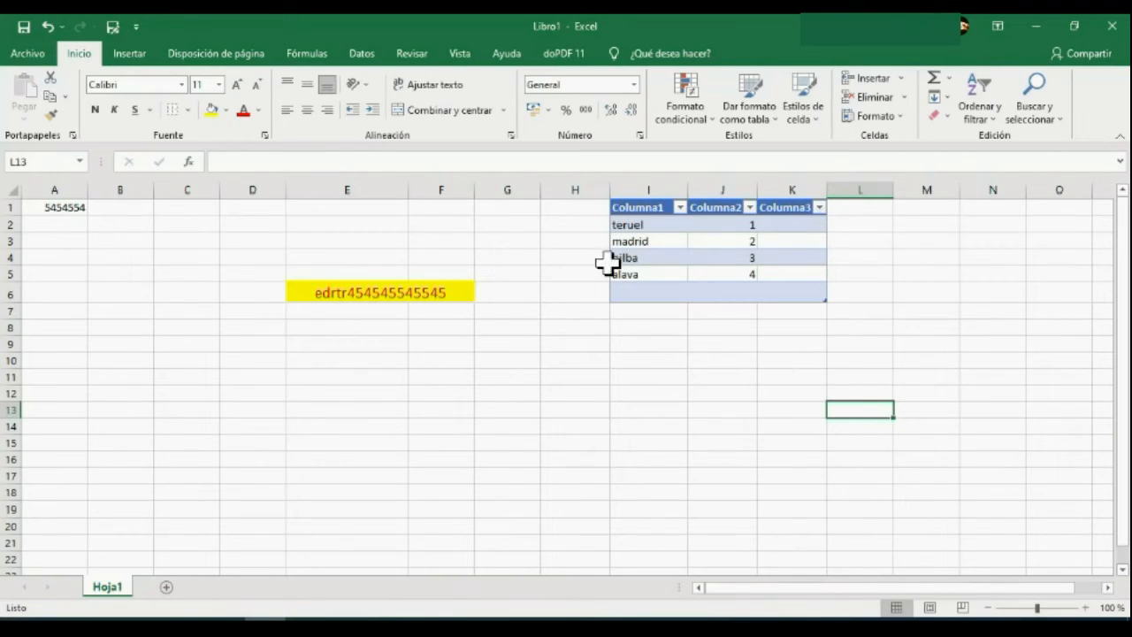
Undo the table conversion and view the available add-in options.
left_click(129, 54)
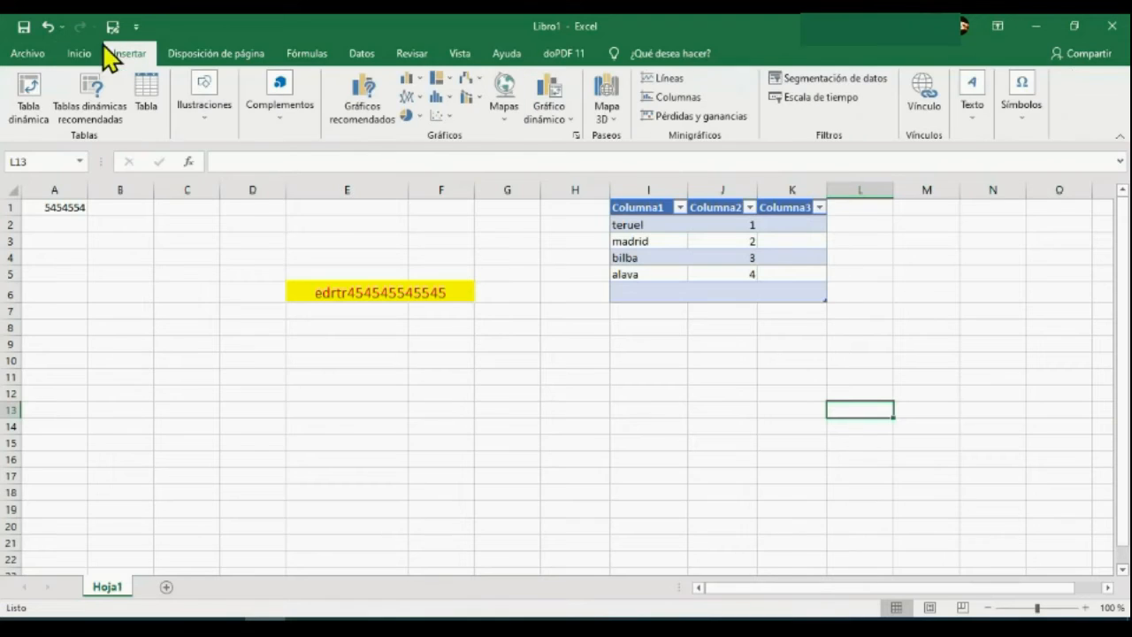
left_click(48, 27)
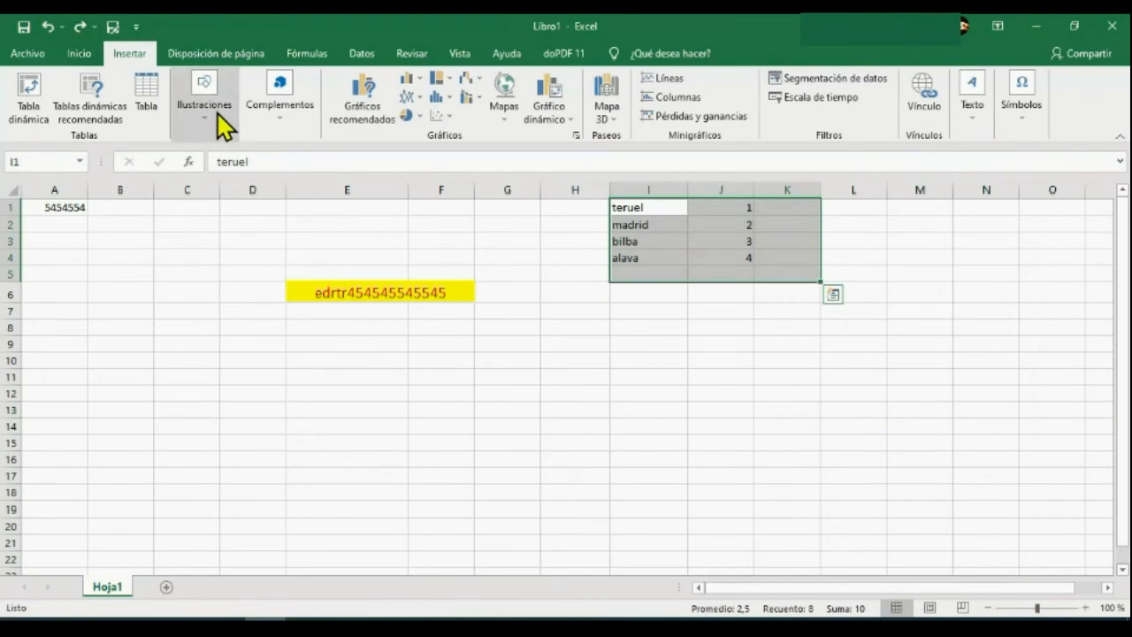
left_click(280, 112)
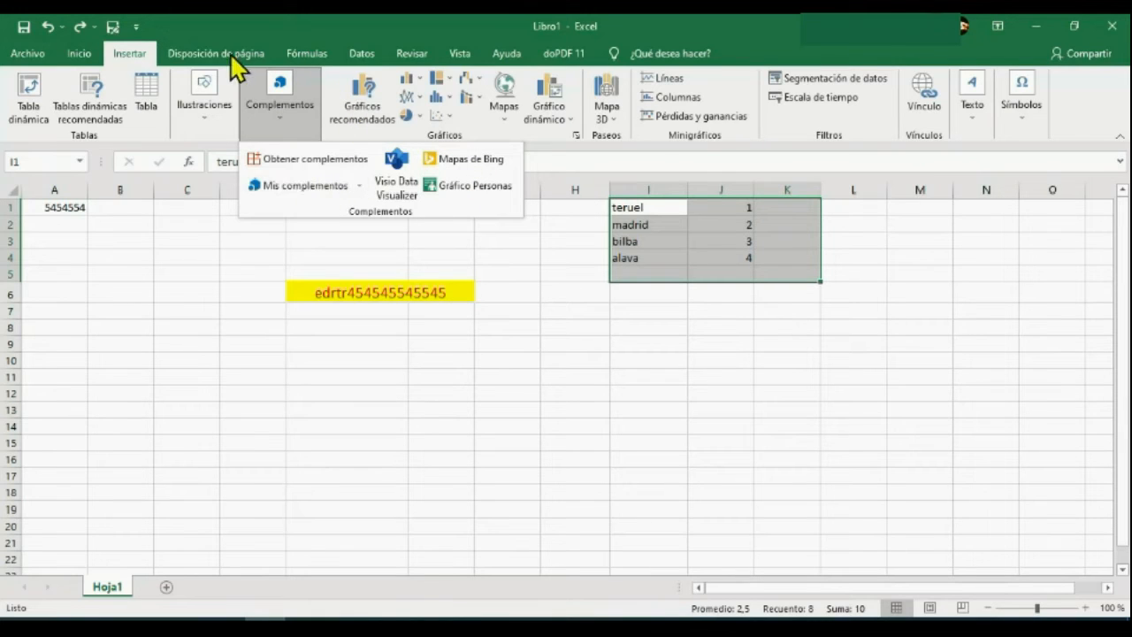
left_click(297, 107)
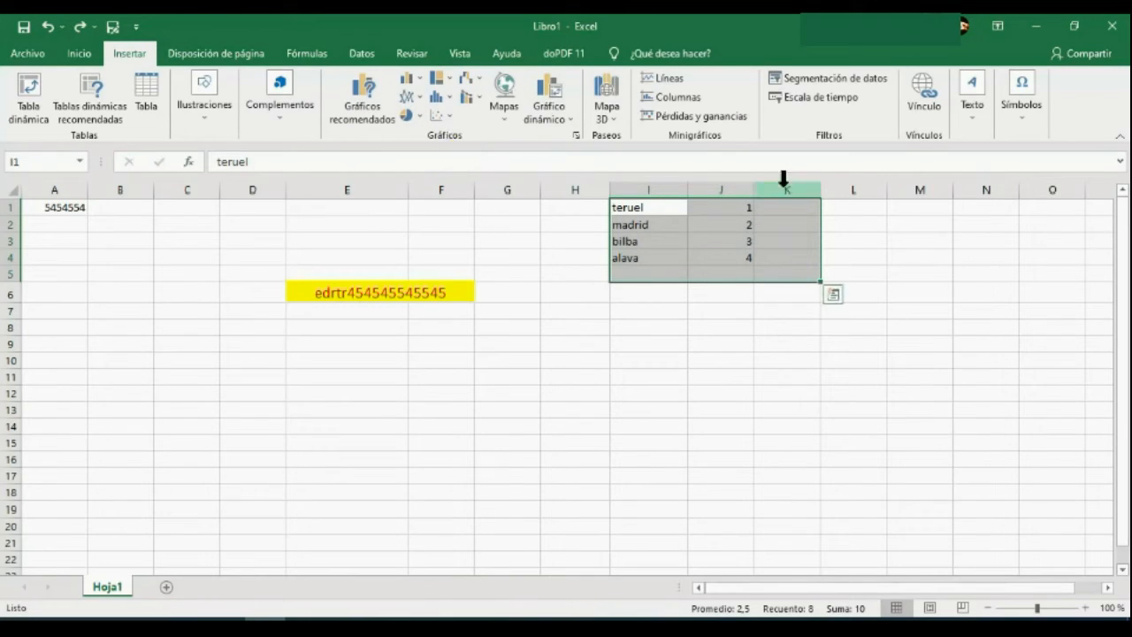
Insert a 2D clustered column chart from the place names and numbers in I1:J4.
left_click_drag(658, 208, 727, 258)
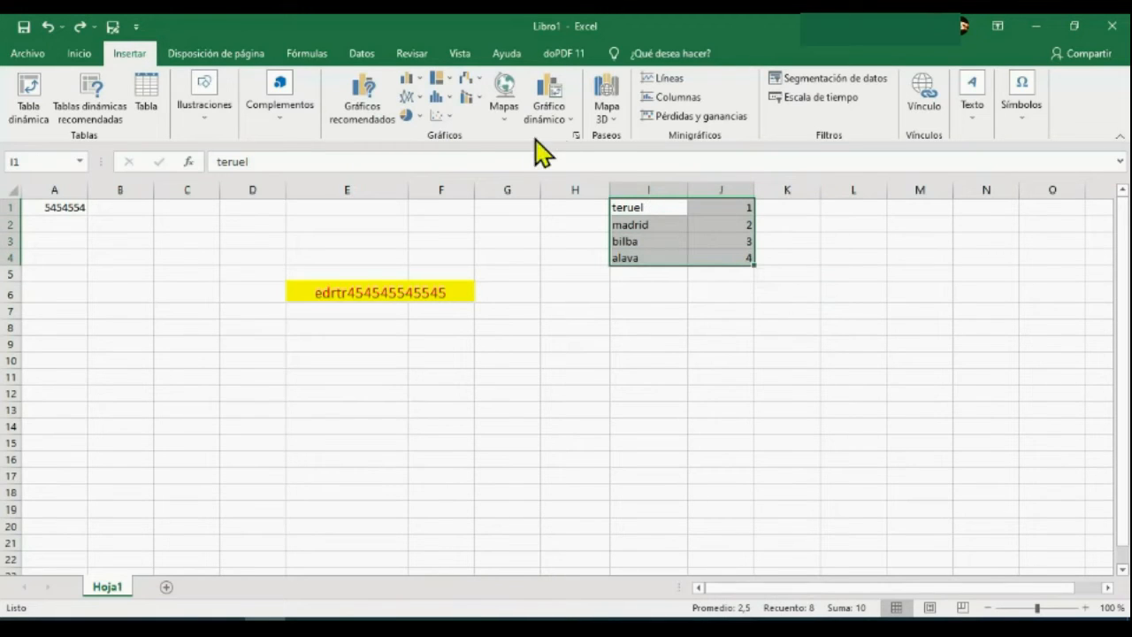
left_click(410, 79)
left_click(423, 133)
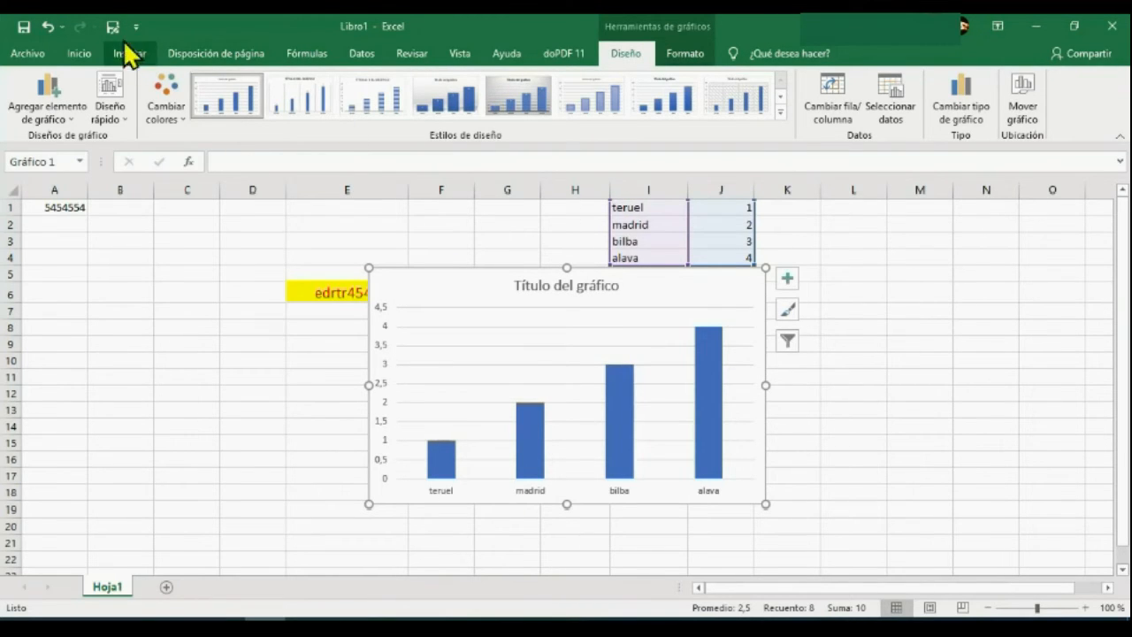
Undo the column chart and insert a basic 2D line chart from I1:J4 instead.
left_click(48, 28)
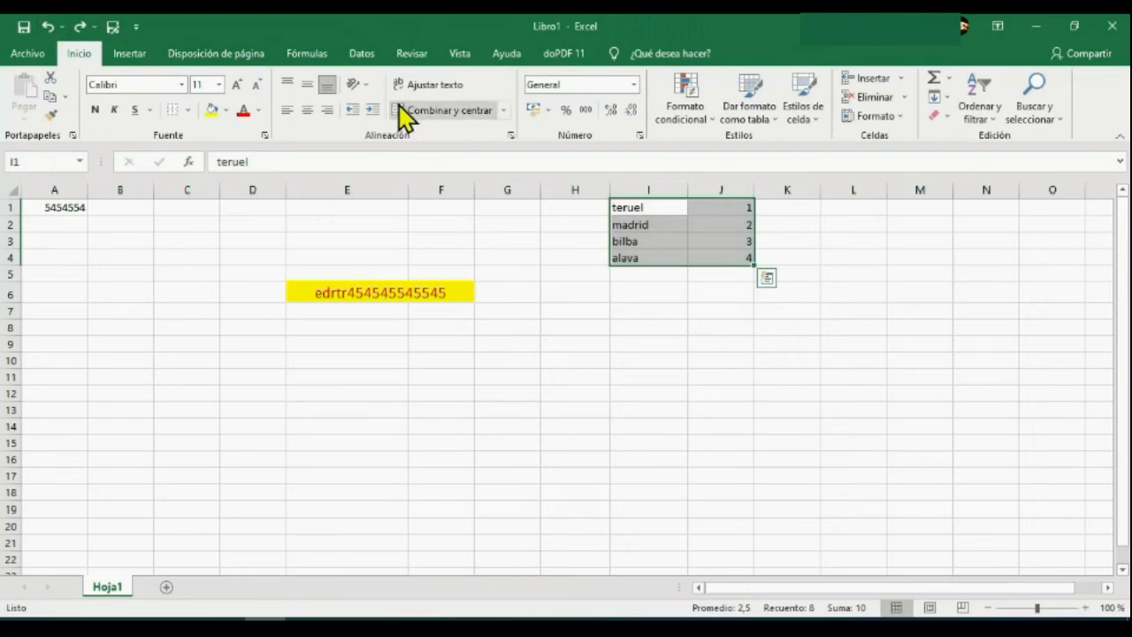
left_click(131, 53)
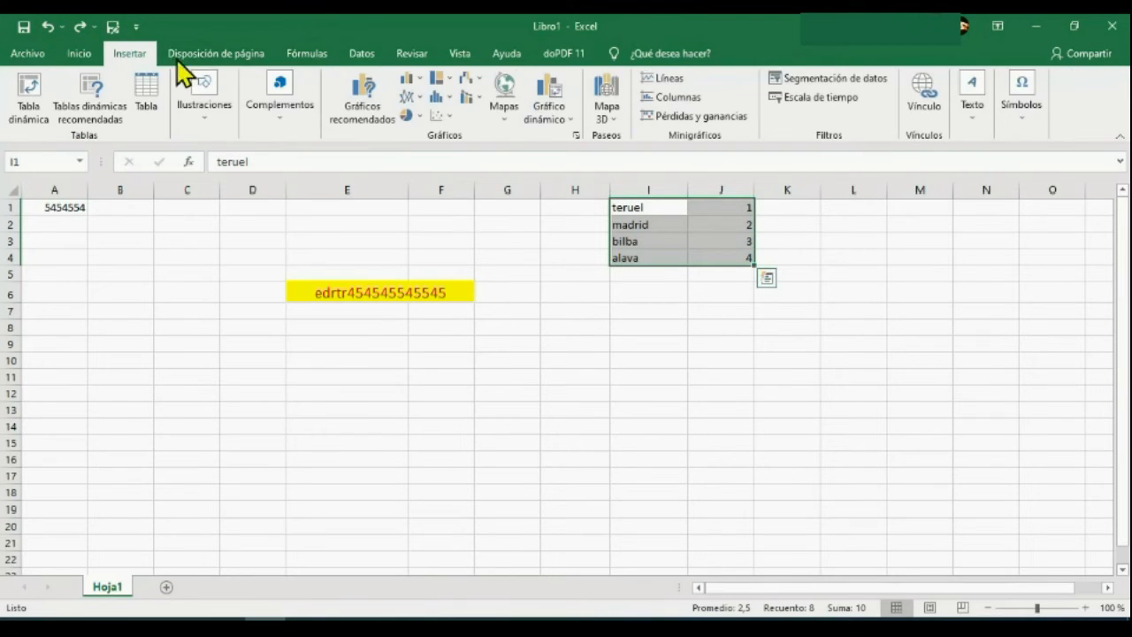
left_click(408, 97)
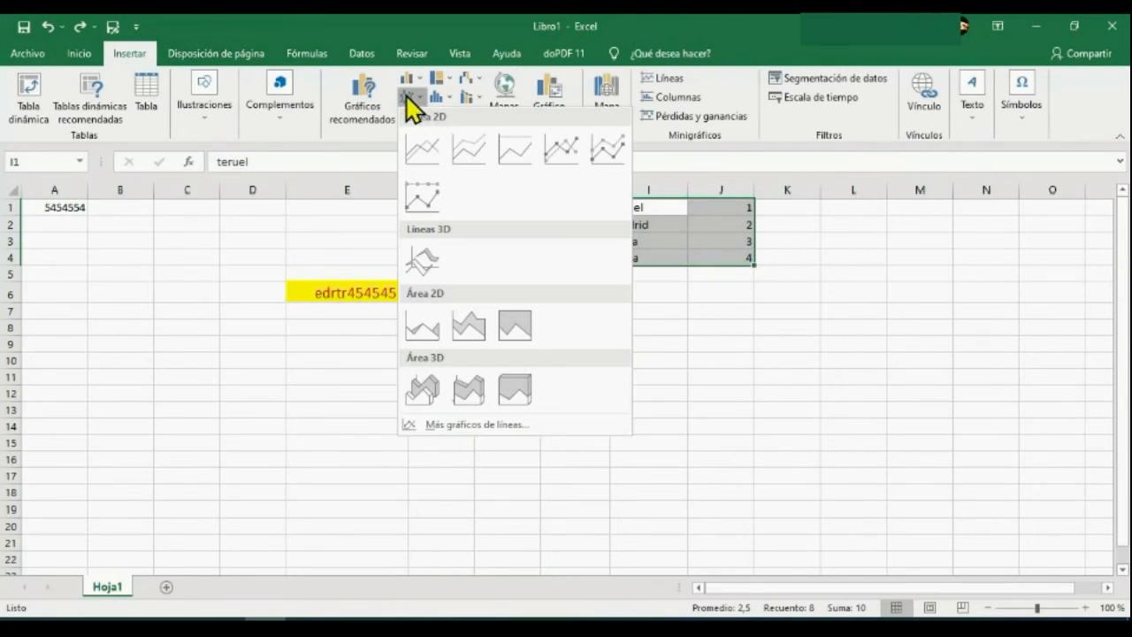
left_click(421, 152)
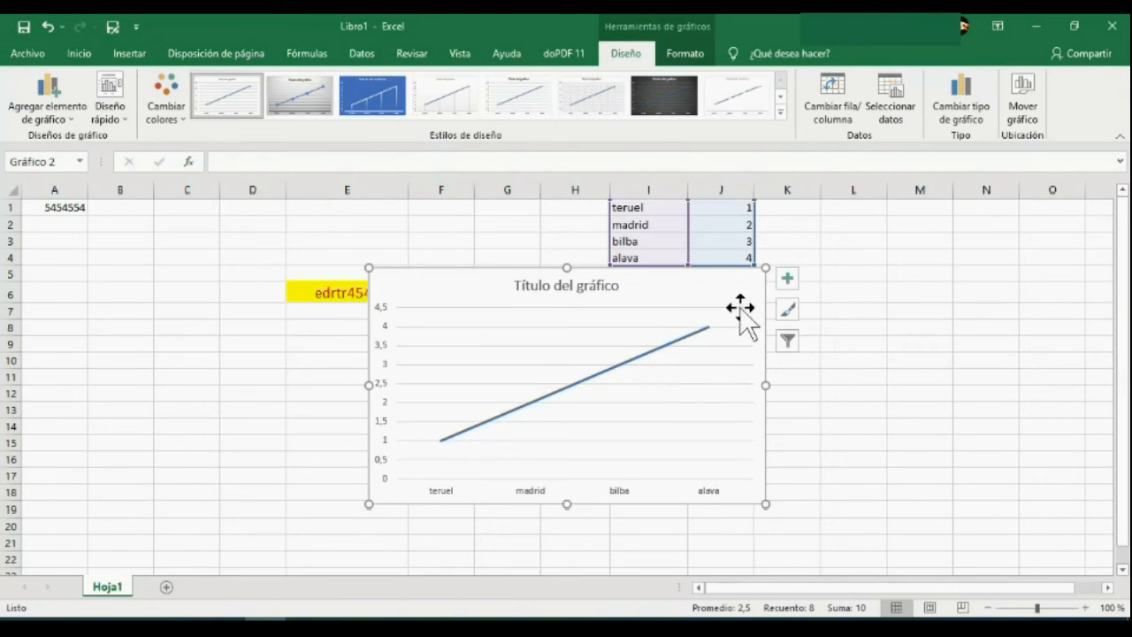
Undo the line chart and the Z to A sort of the place names, and deselect the range.
left_click(47, 27)
left_click(47, 27)
left_click(47, 26)
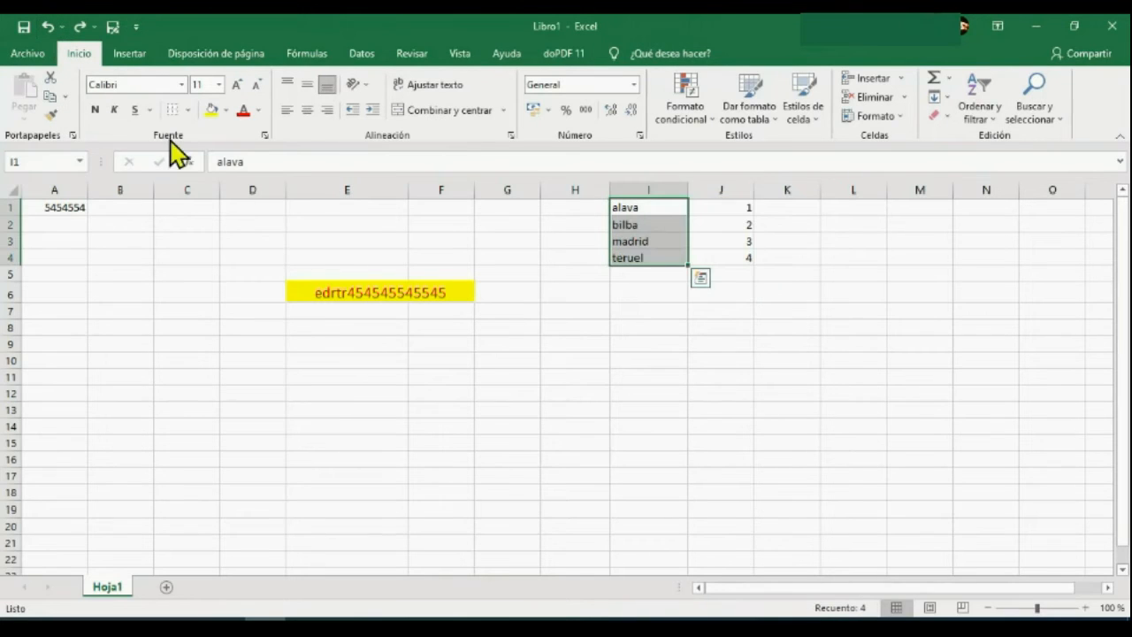
left_click(741, 349)
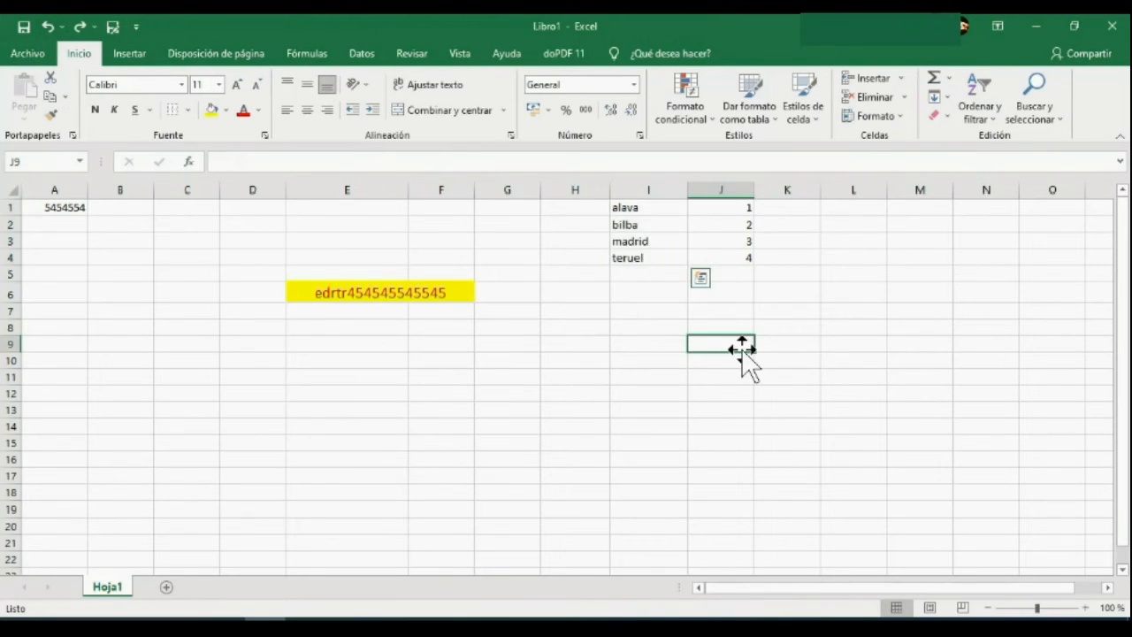
Insert a line sparkline in L5 from the numbers in J1:J4, and undo it.
left_click(131, 55)
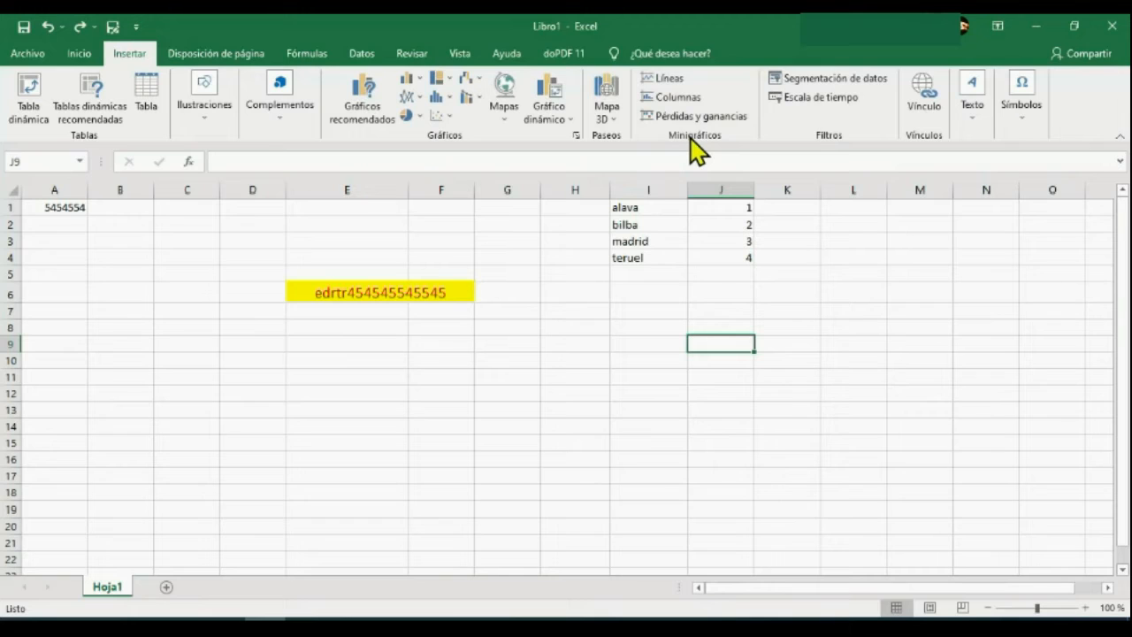
left_click(853, 275)
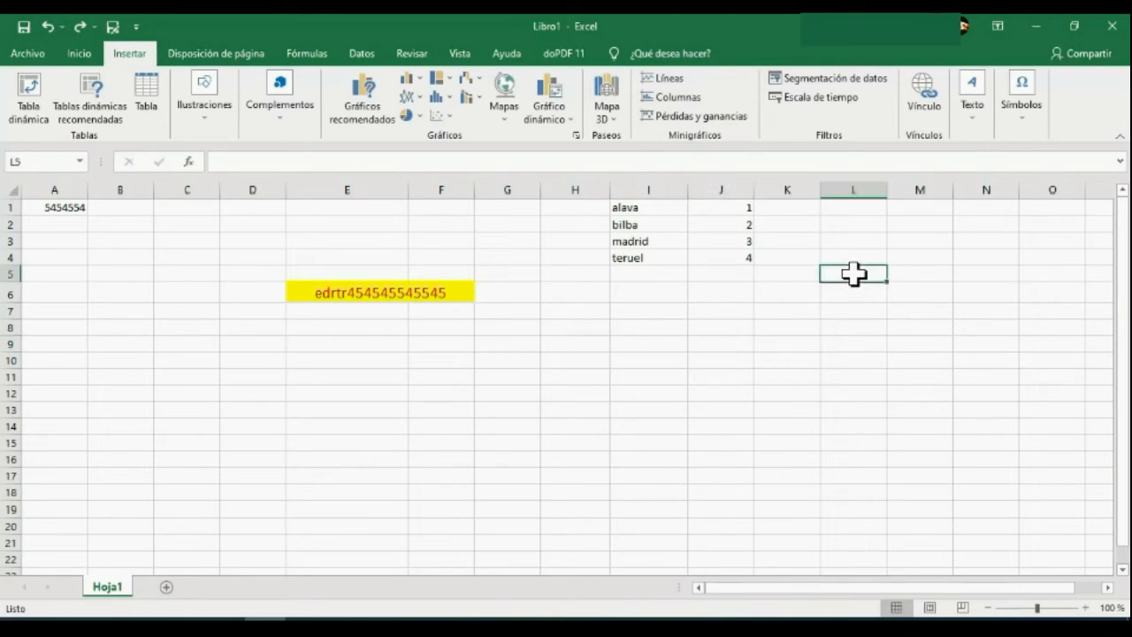
left_click(670, 82)
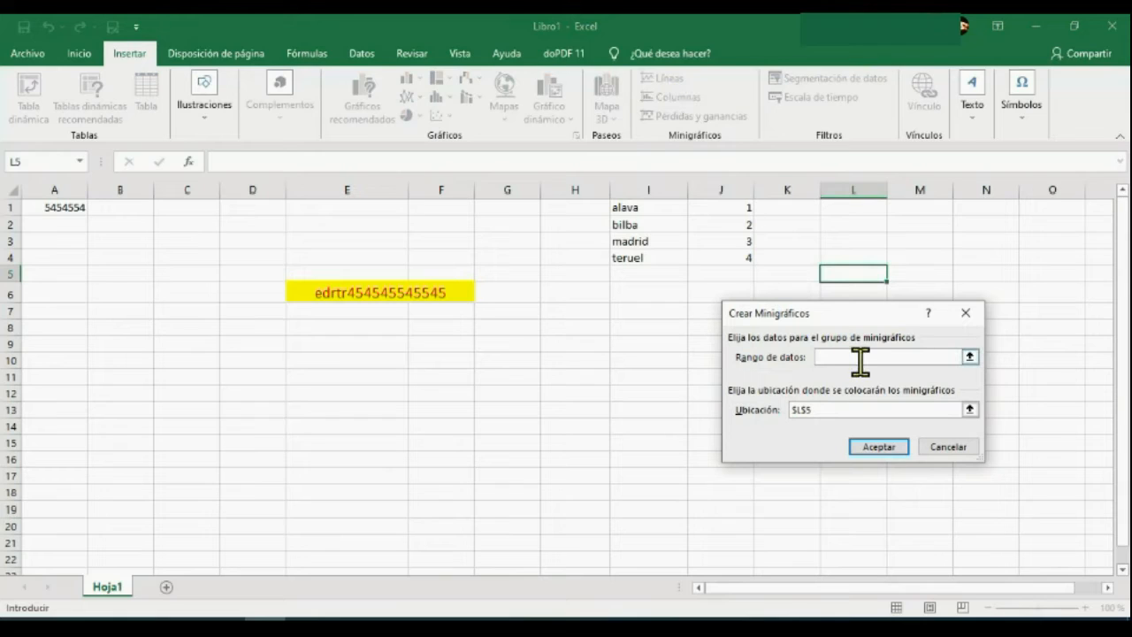
left_click_drag(736, 206, 740, 257)
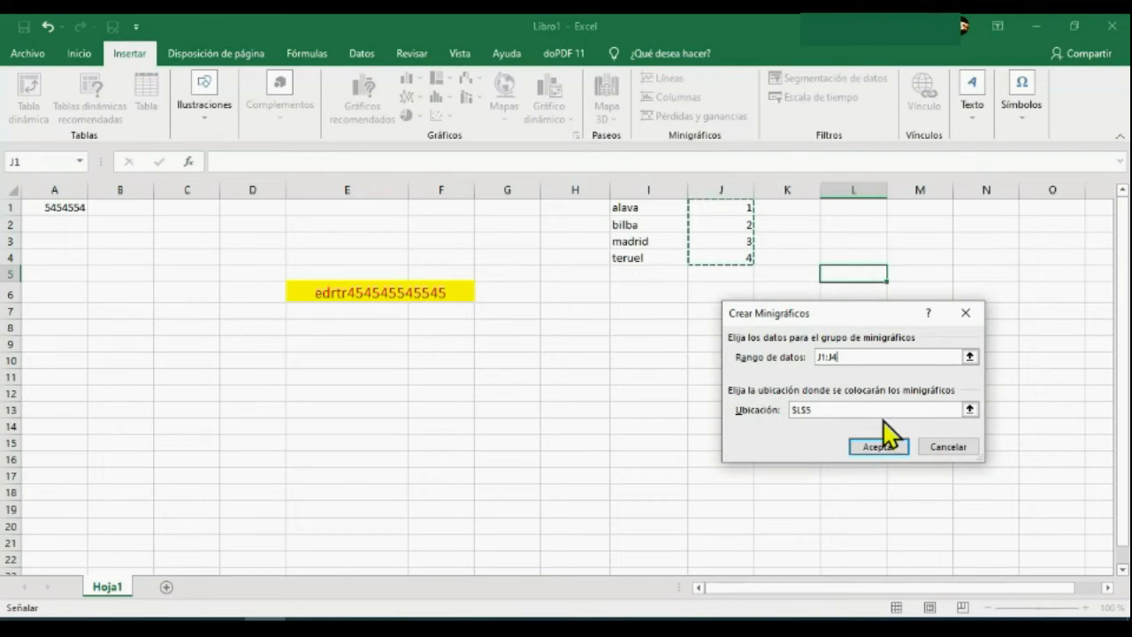
left_click(884, 449)
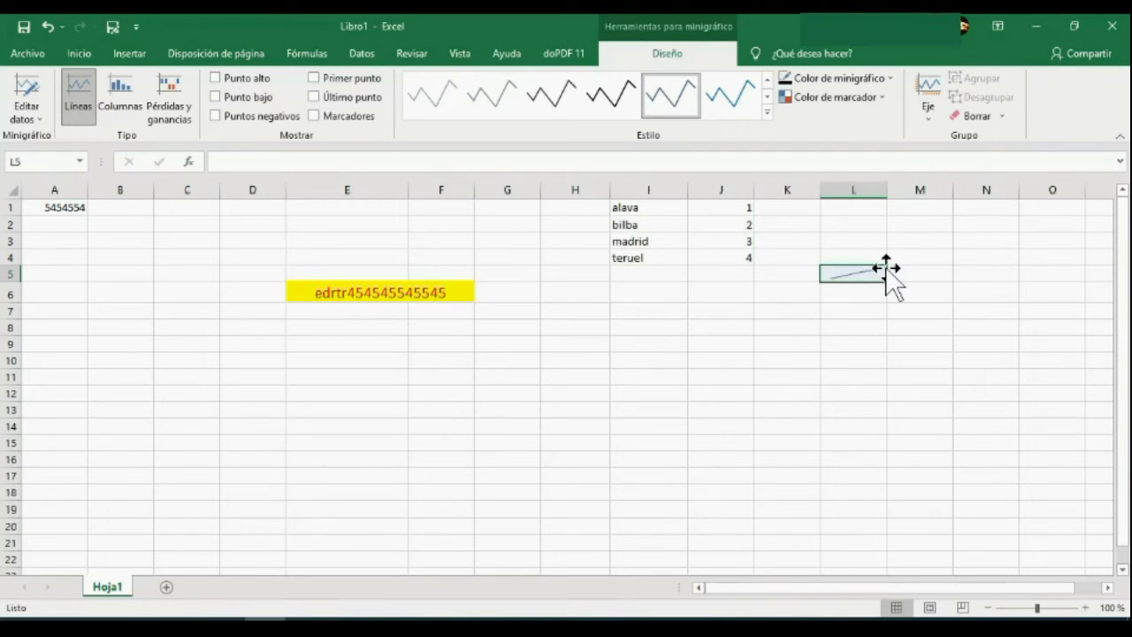
left_click(46, 26)
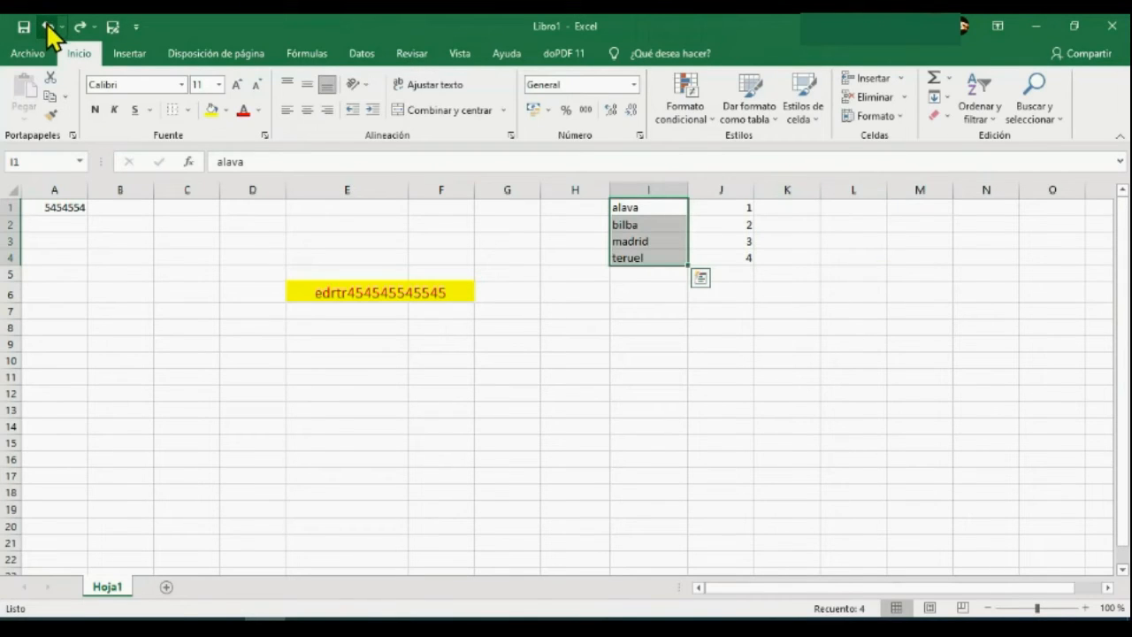
Examine the link, text and symbol insertion options with cell I2 selected.
left_click(127, 55)
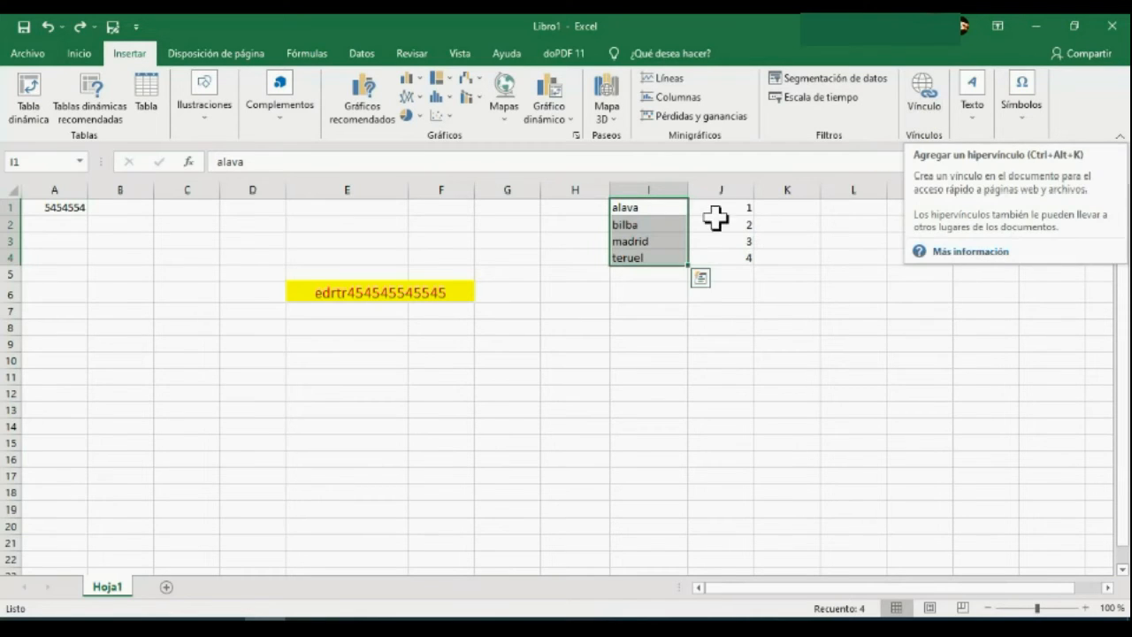
left_click(668, 226)
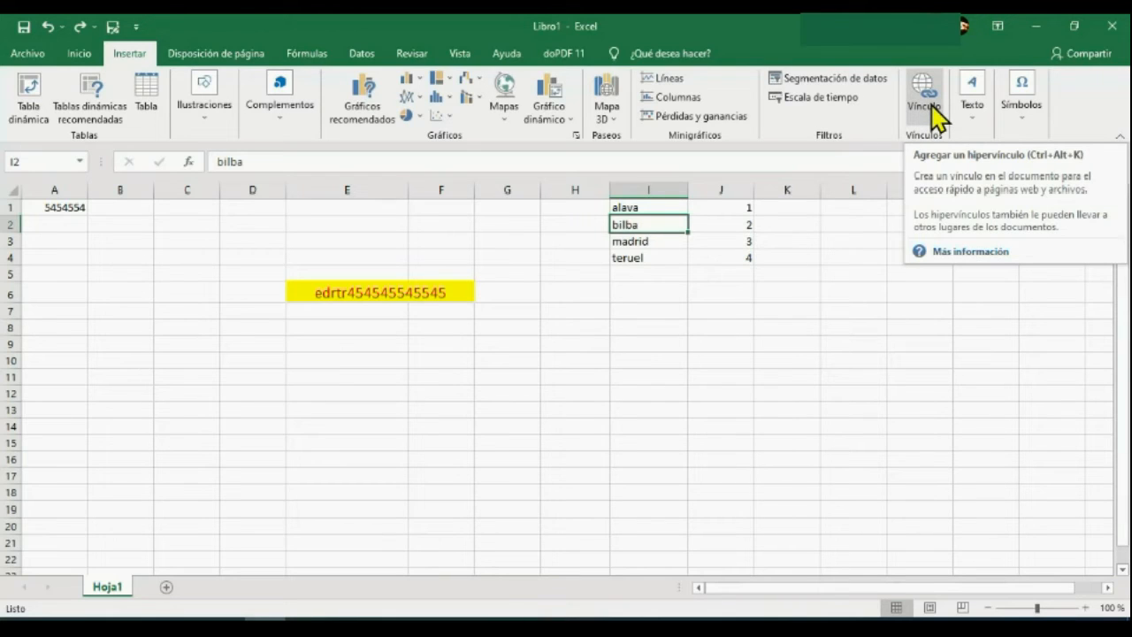
left_click(976, 124)
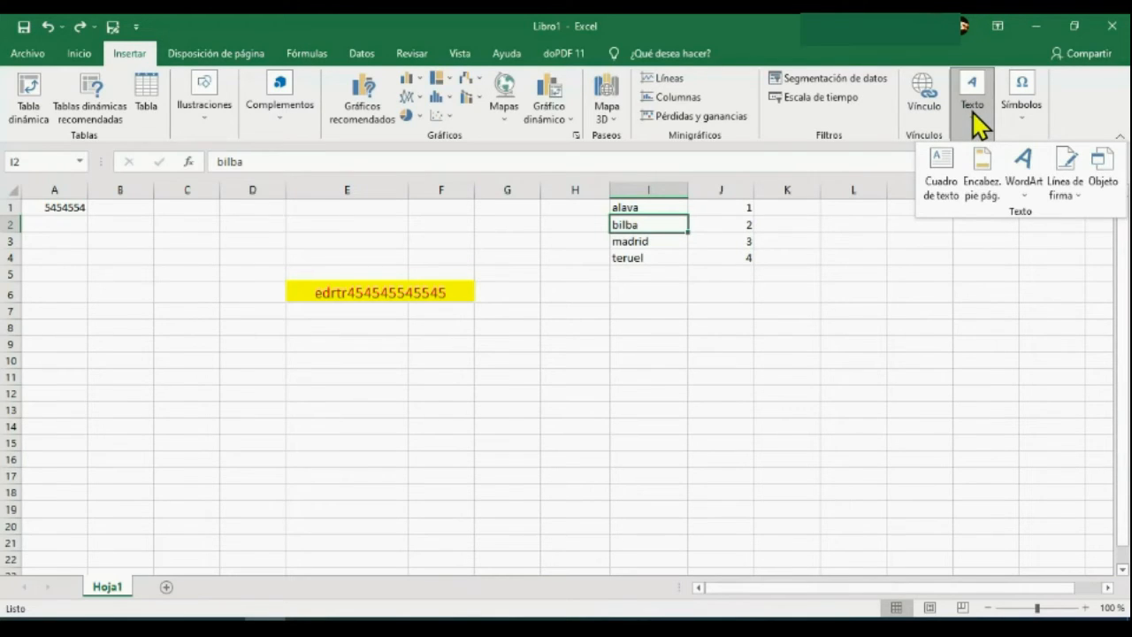
left_click(976, 126)
left_click(1026, 128)
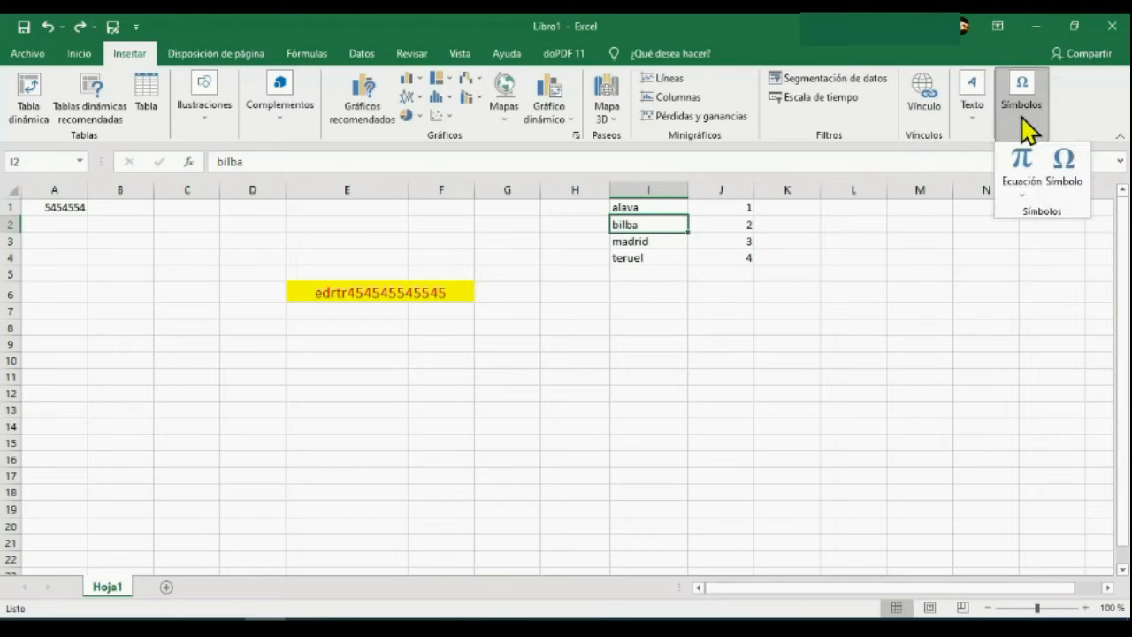
left_click(1026, 128)
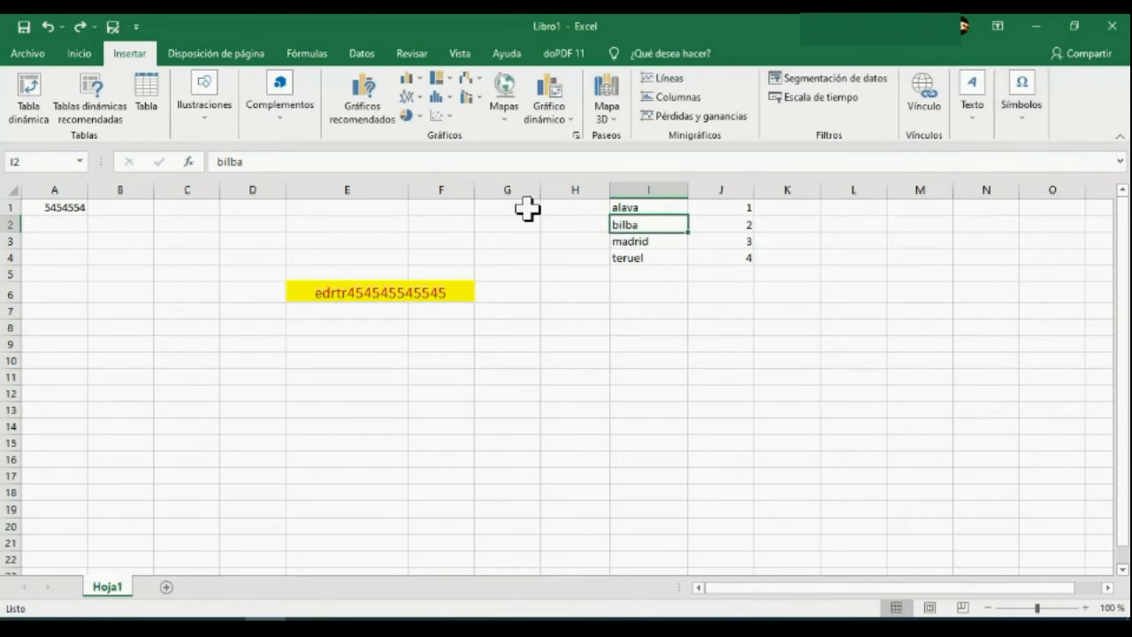
Examine the available page sizes, page orientations and print area options.
left_click(216, 55)
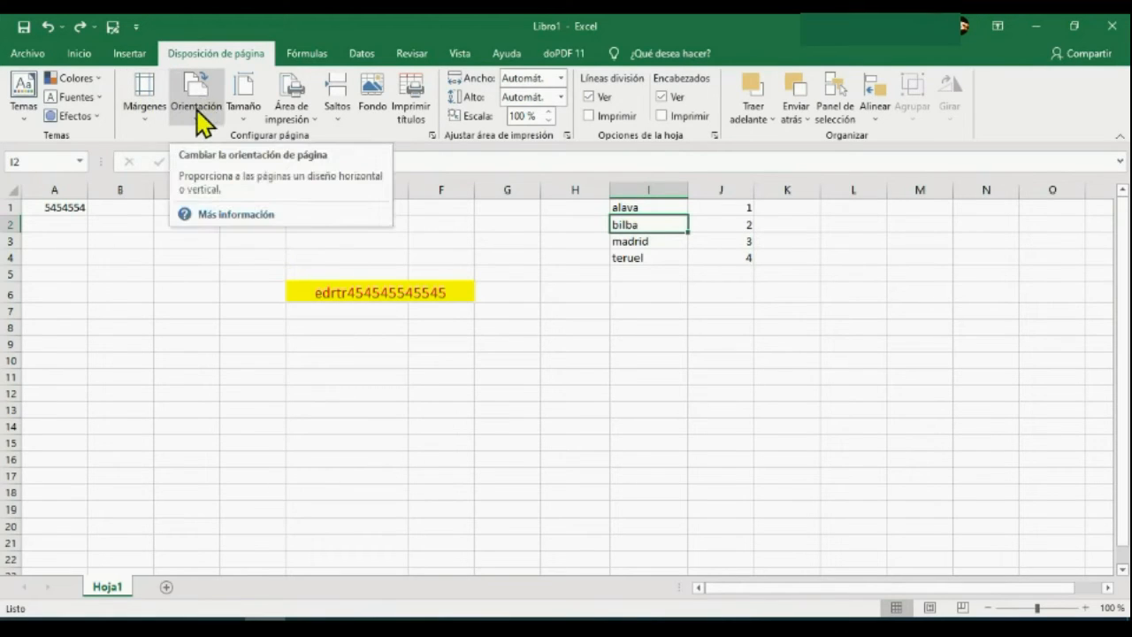
left_click(247, 97)
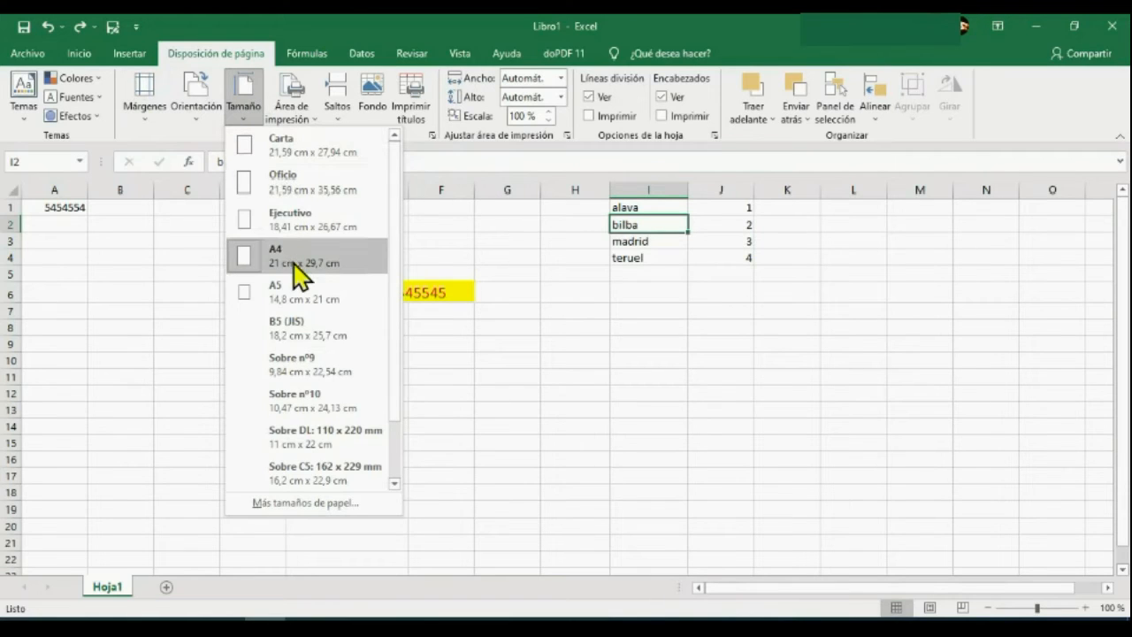
left_click(197, 99)
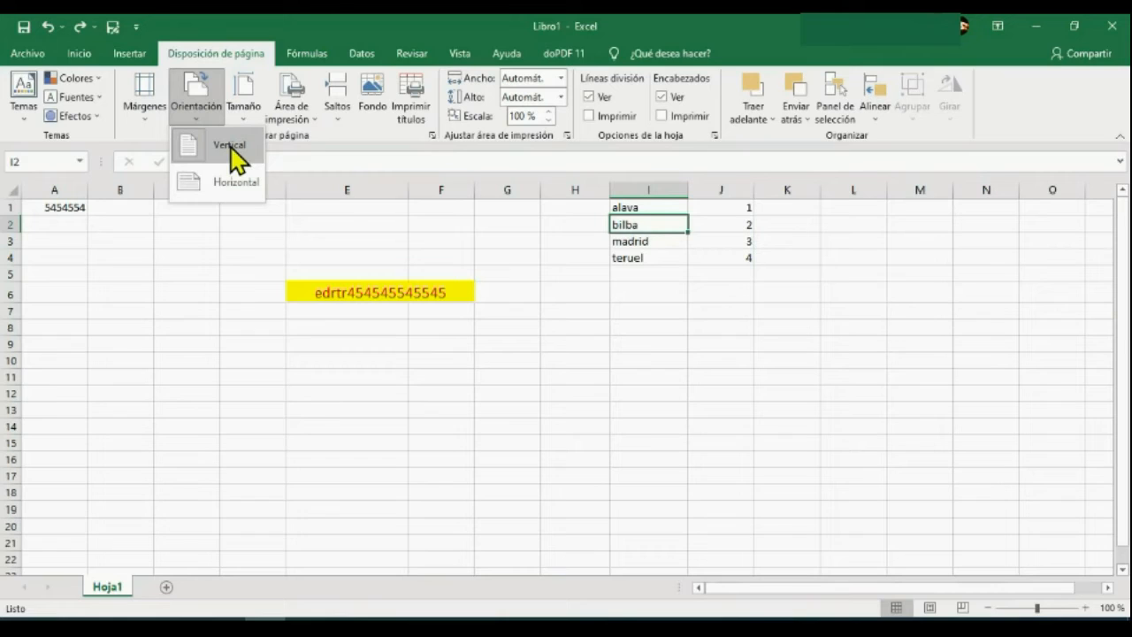
left_click(301, 95)
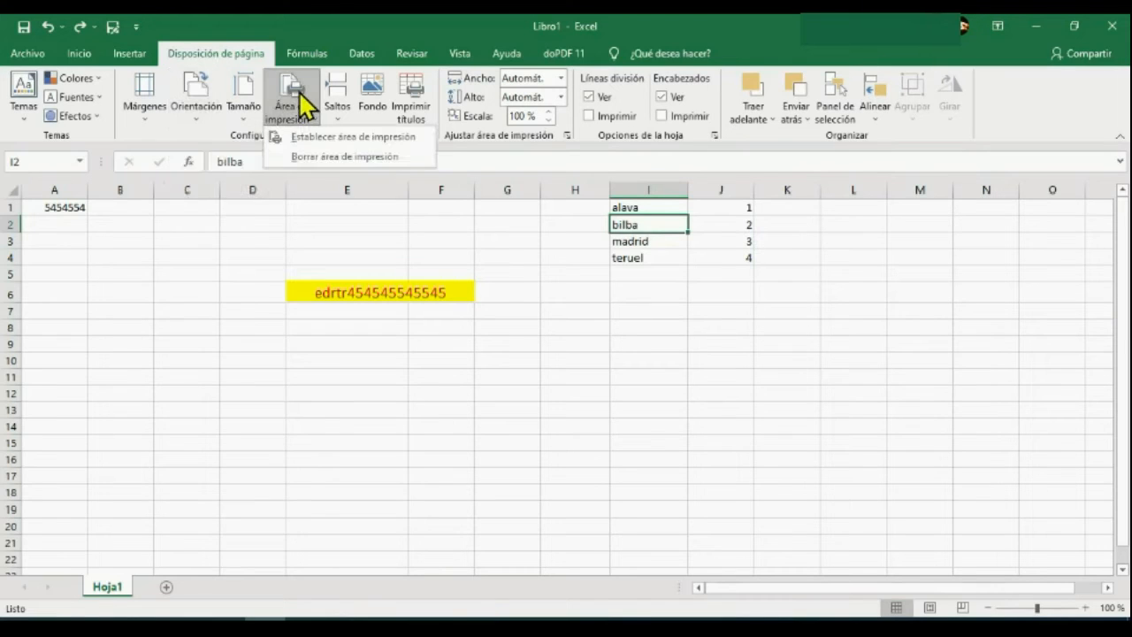
left_click(362, 352)
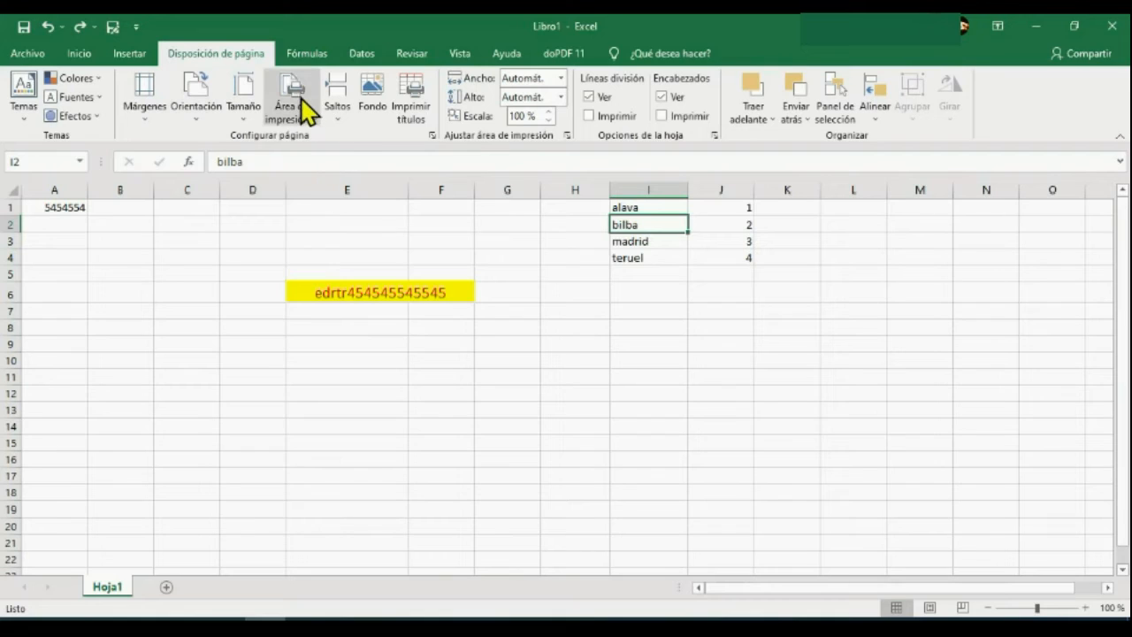
Select D2:K9, examine the print area, page break and sheet background options, and clear the selection.
left_click(522, 359)
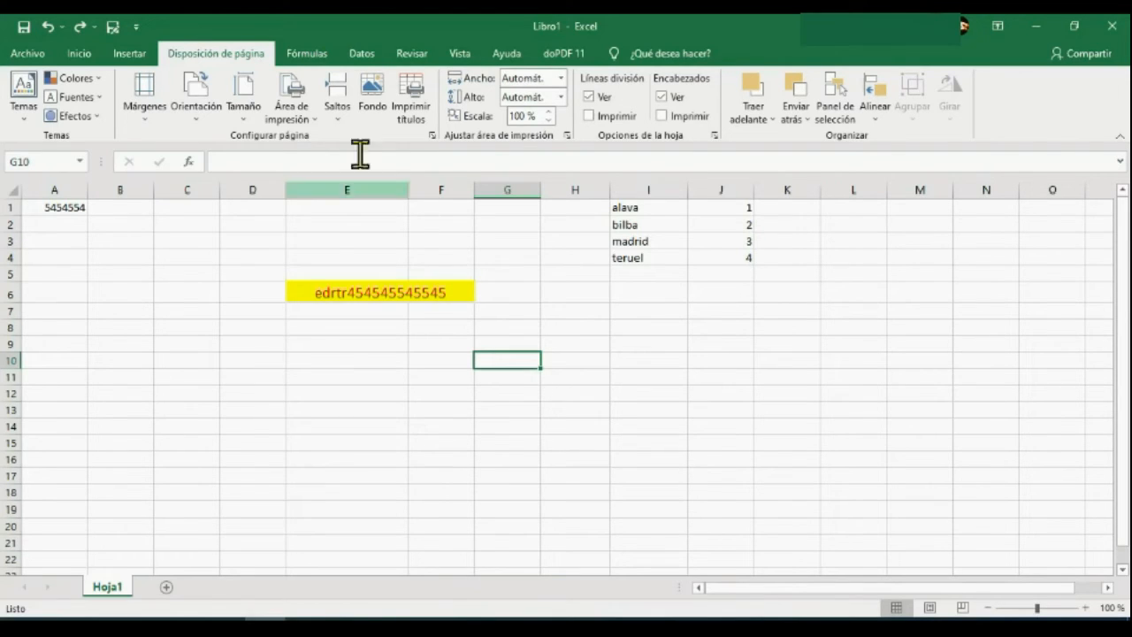
left_click_drag(256, 217, 810, 348)
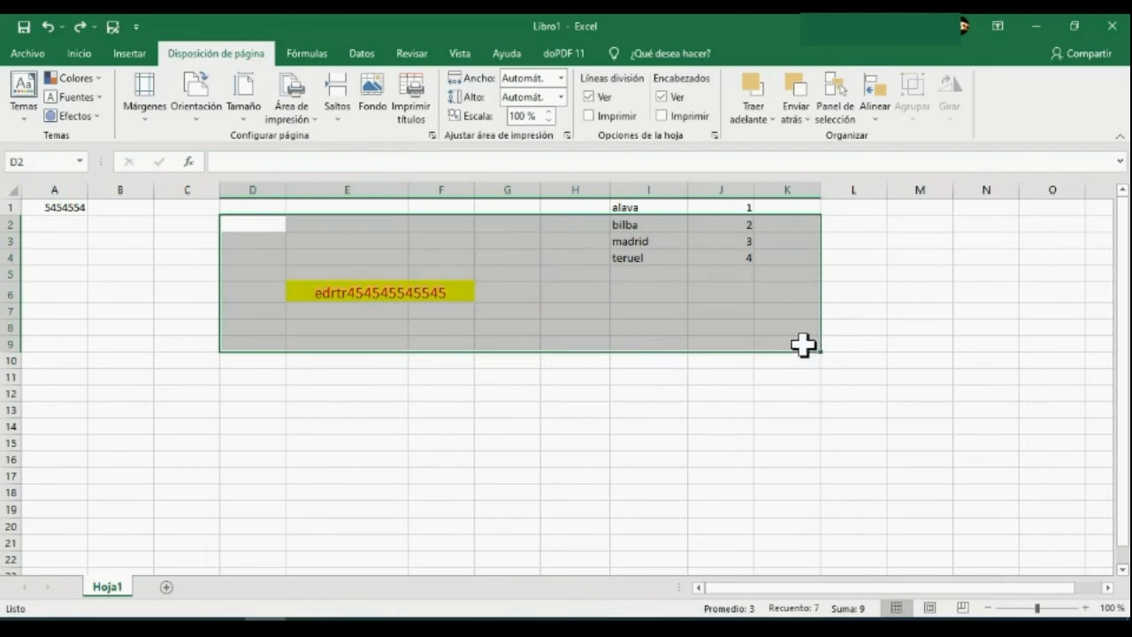
left_click(297, 104)
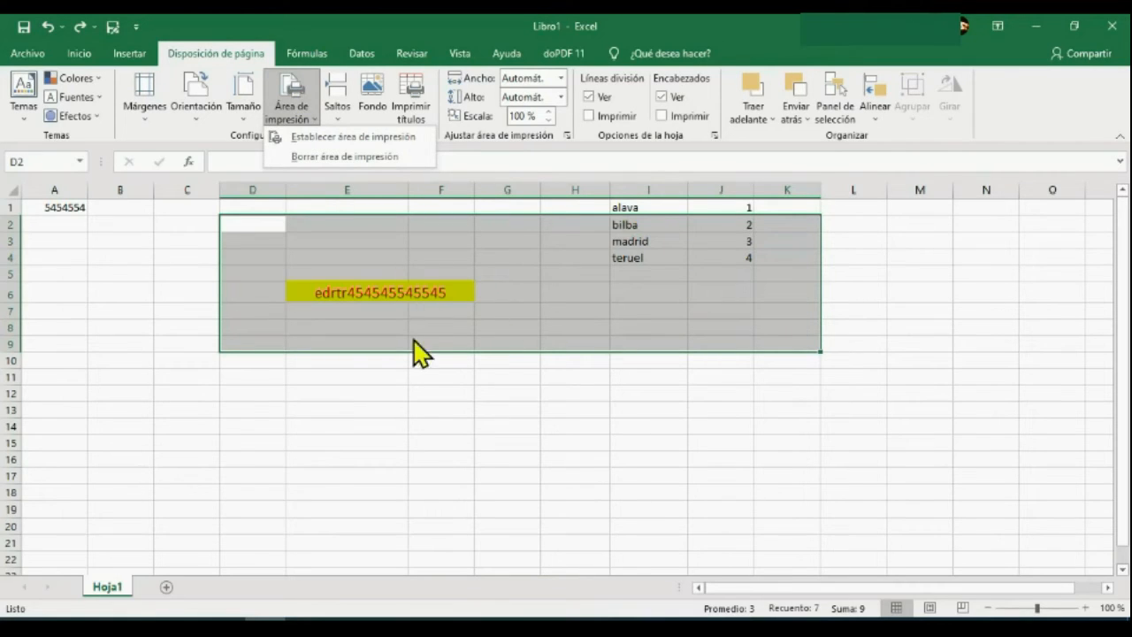
left_click(412, 392)
left_click(340, 108)
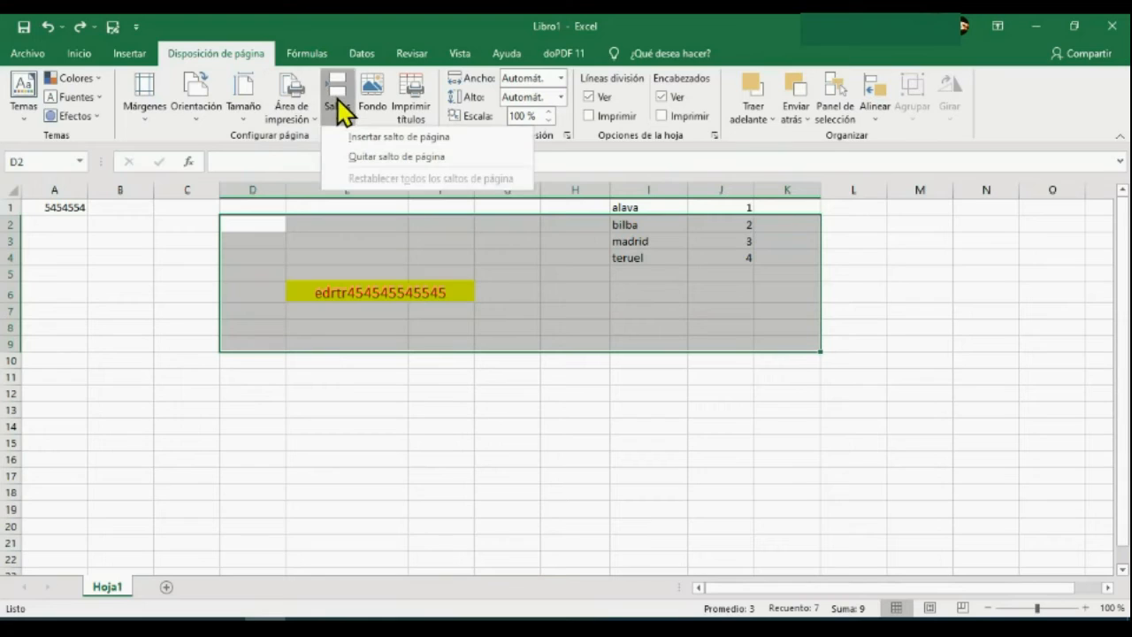
left_click(373, 119)
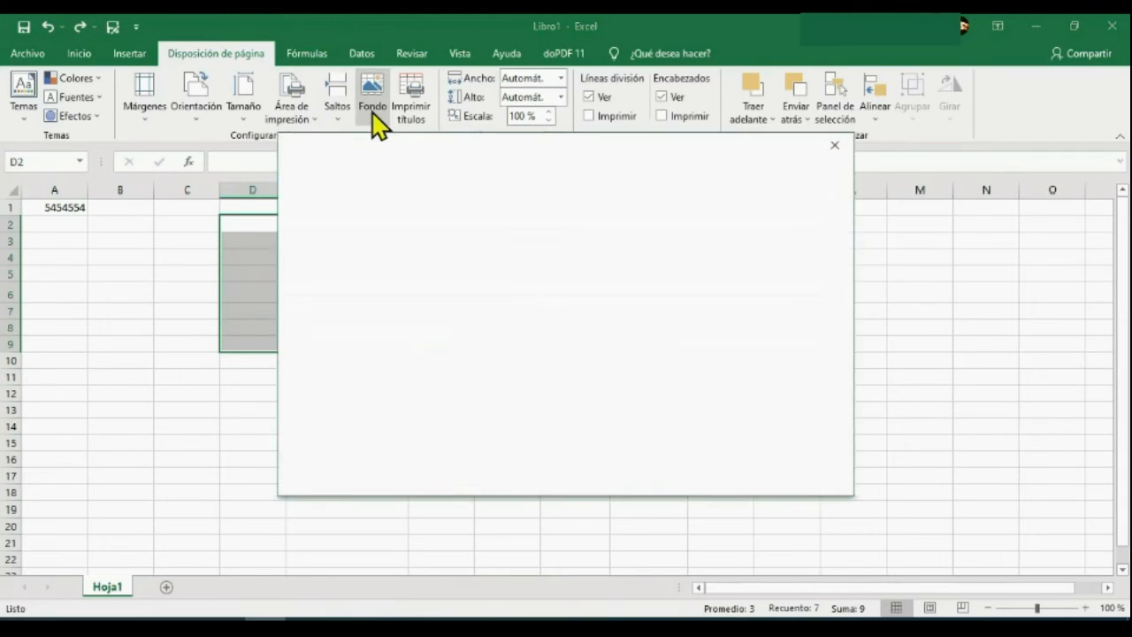
left_click(838, 152)
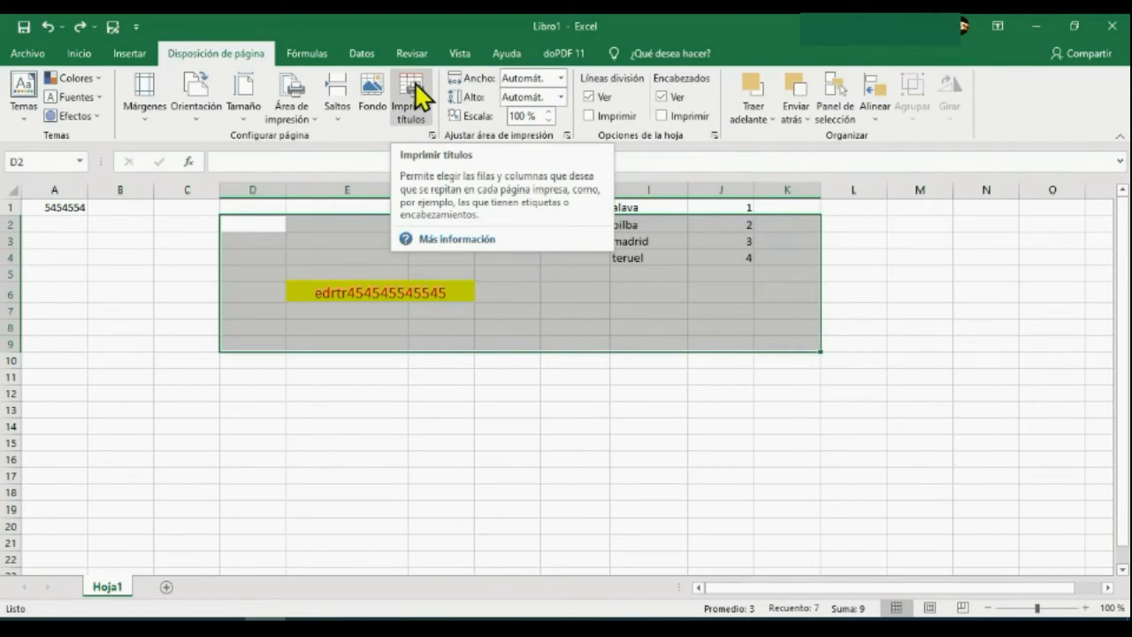
left_click(551, 440)
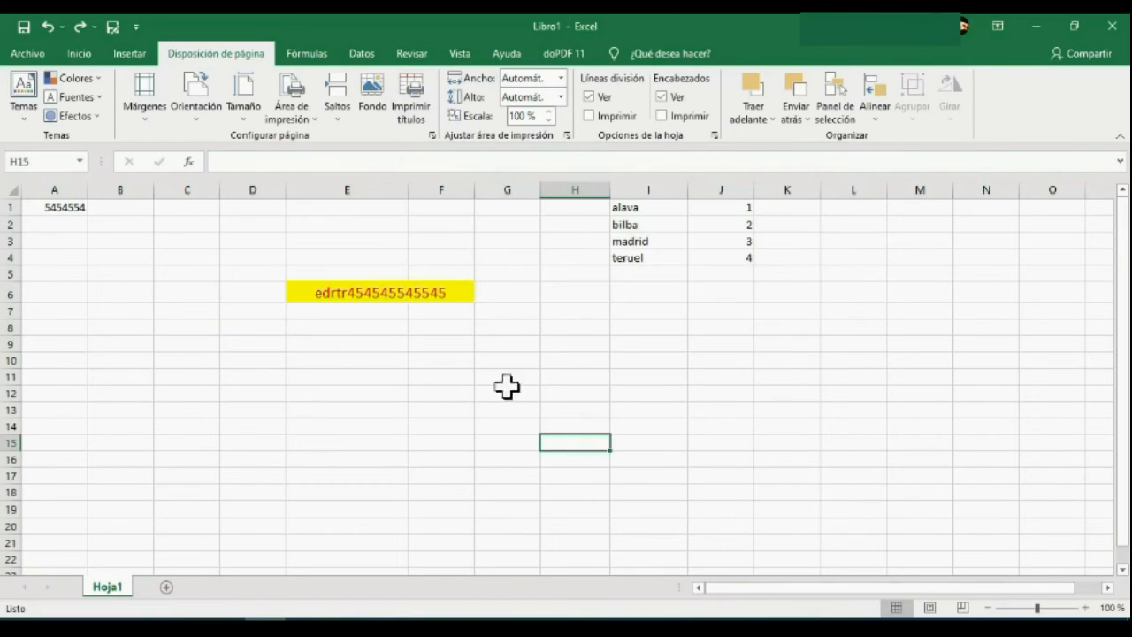
Undo the last edit to the data in I1:J4 and deselect the range.
left_click(49, 26)
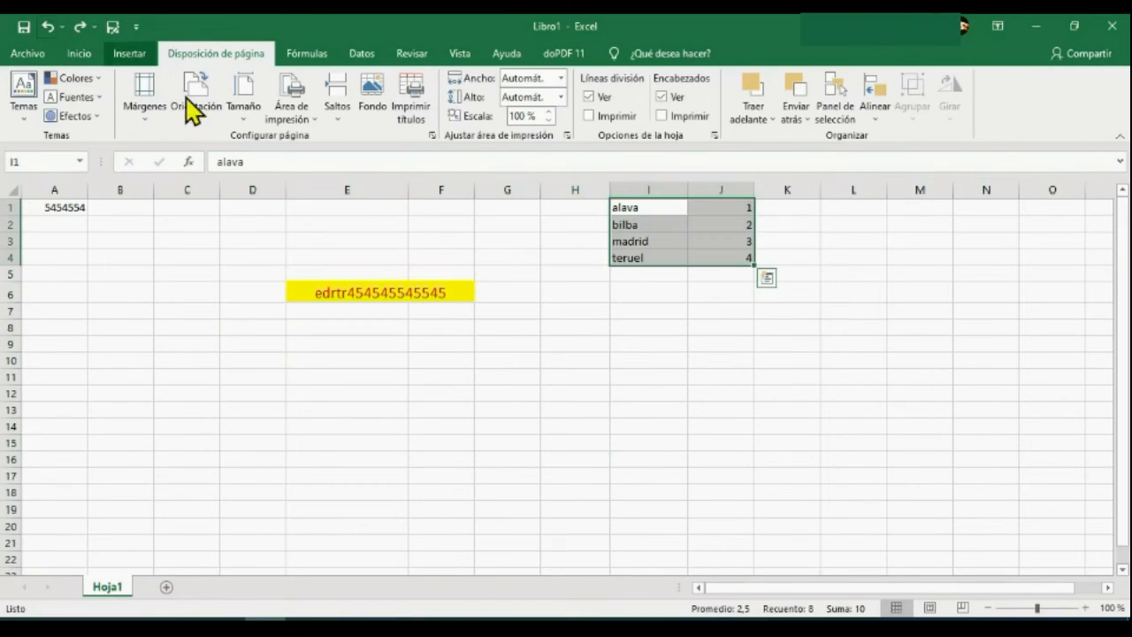
left_click(784, 471)
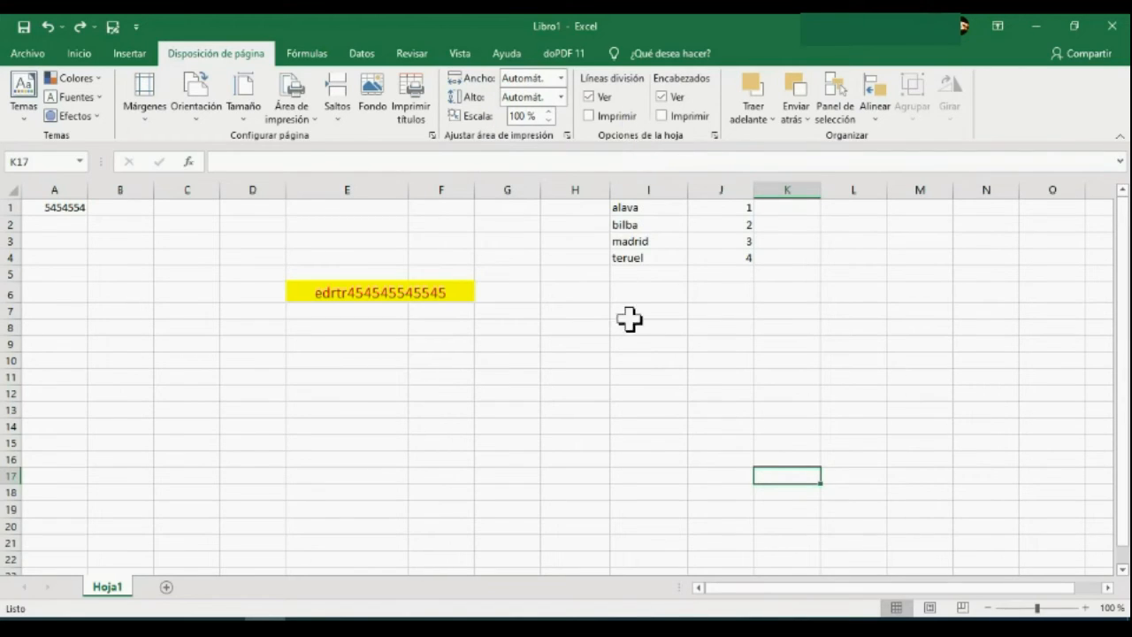
Toggle the viewing and printing options for gridlines and headings, returning each to its original setting.
left_click(590, 97)
left_click(590, 97)
left_click(591, 116)
left_click(591, 117)
left_click(662, 97)
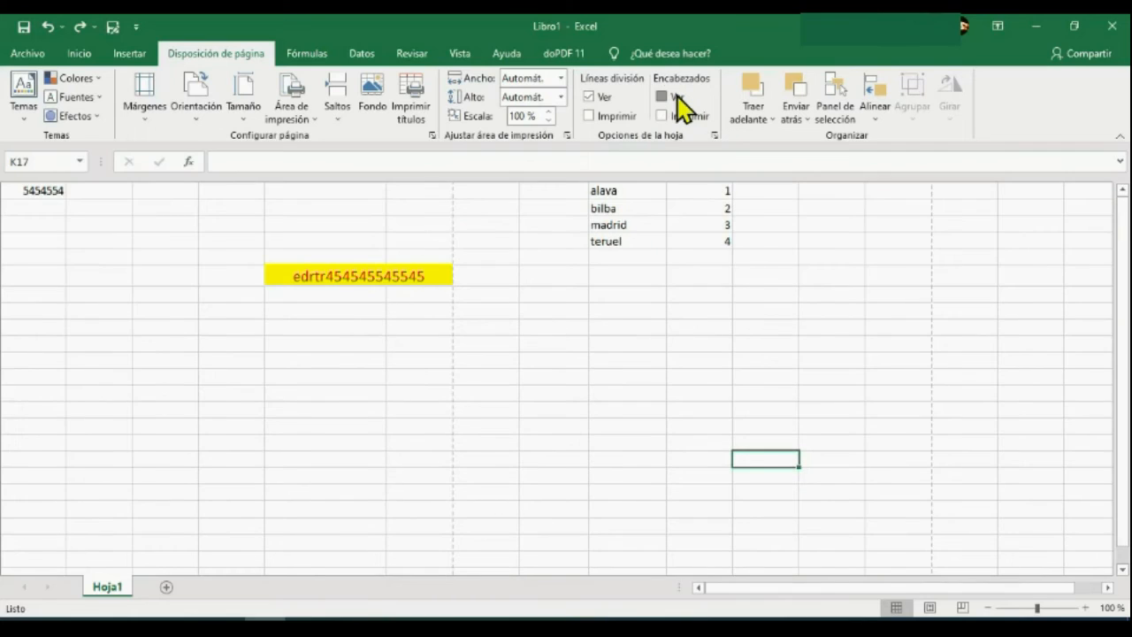
left_click(676, 96)
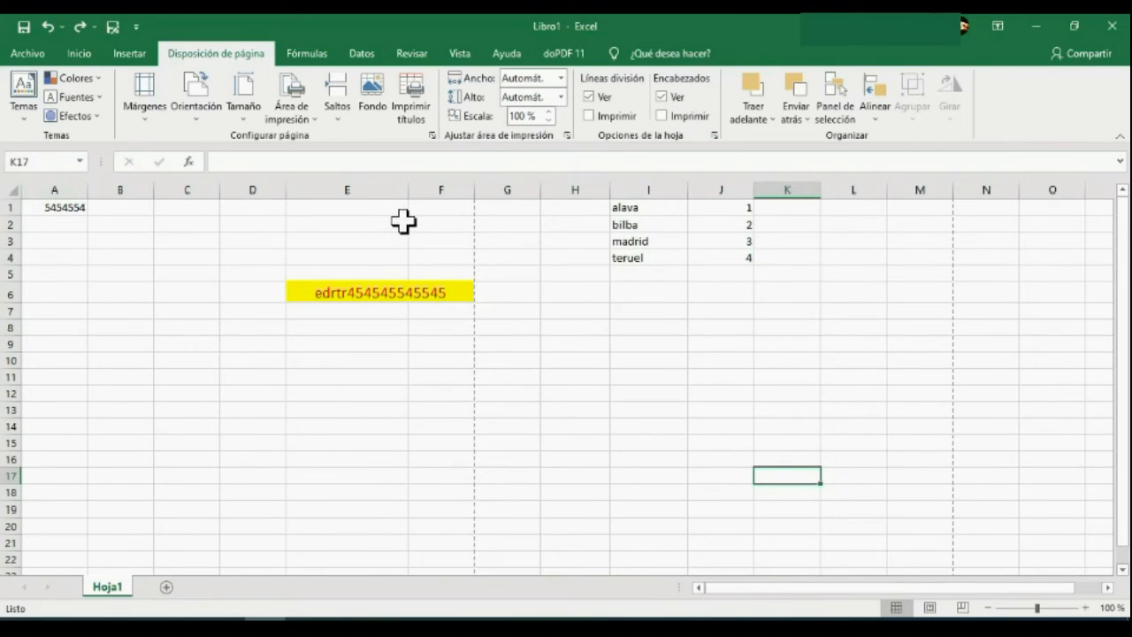
left_click(663, 116)
left_click(664, 116)
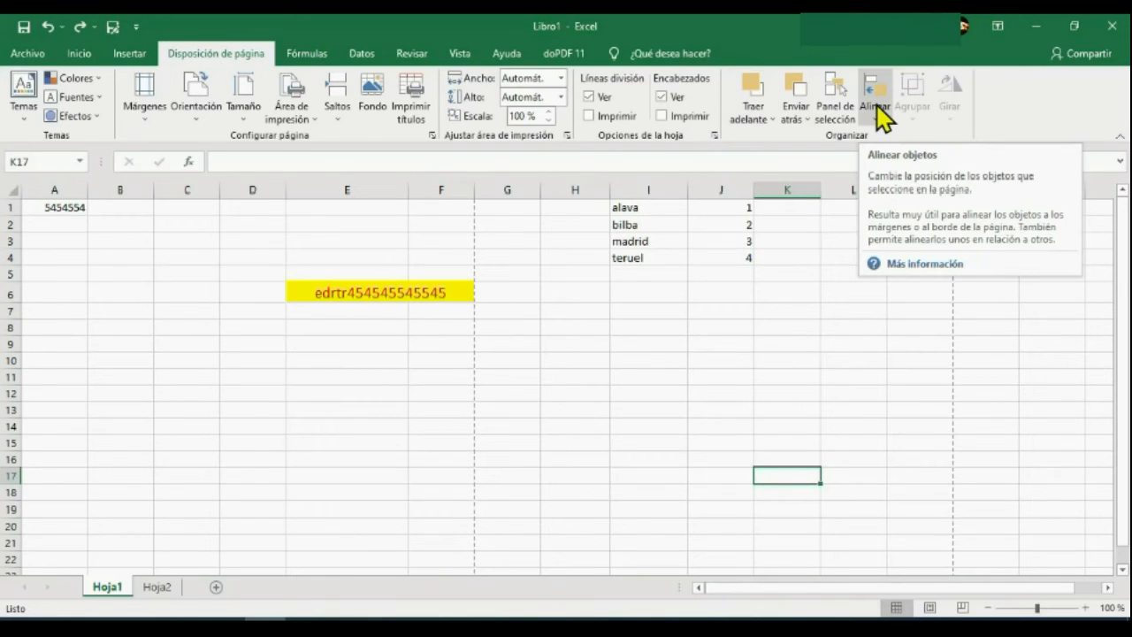
Examine the full function list and the available categories in the Insert Function dialog for cell C4, then cancel.
left_click(314, 57)
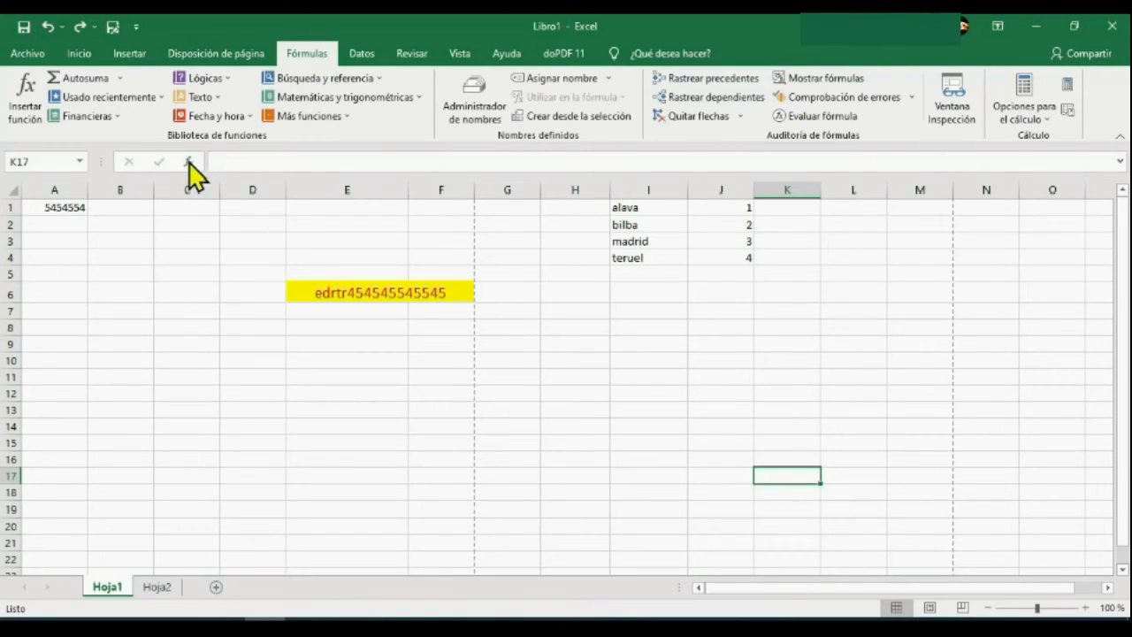
left_click(211, 257)
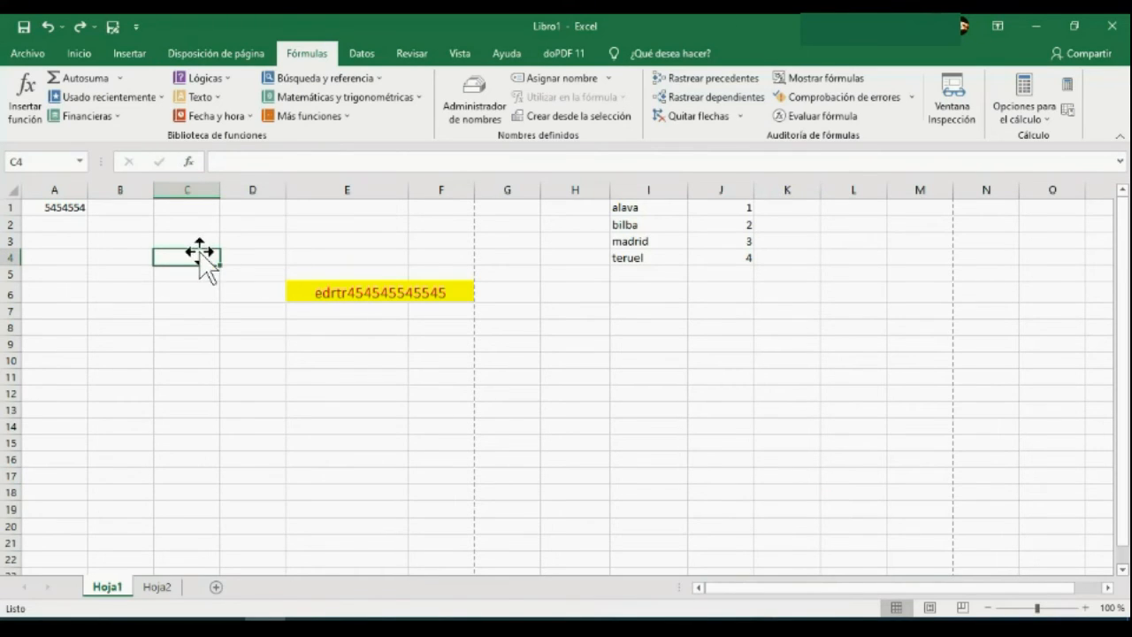
left_click(190, 162)
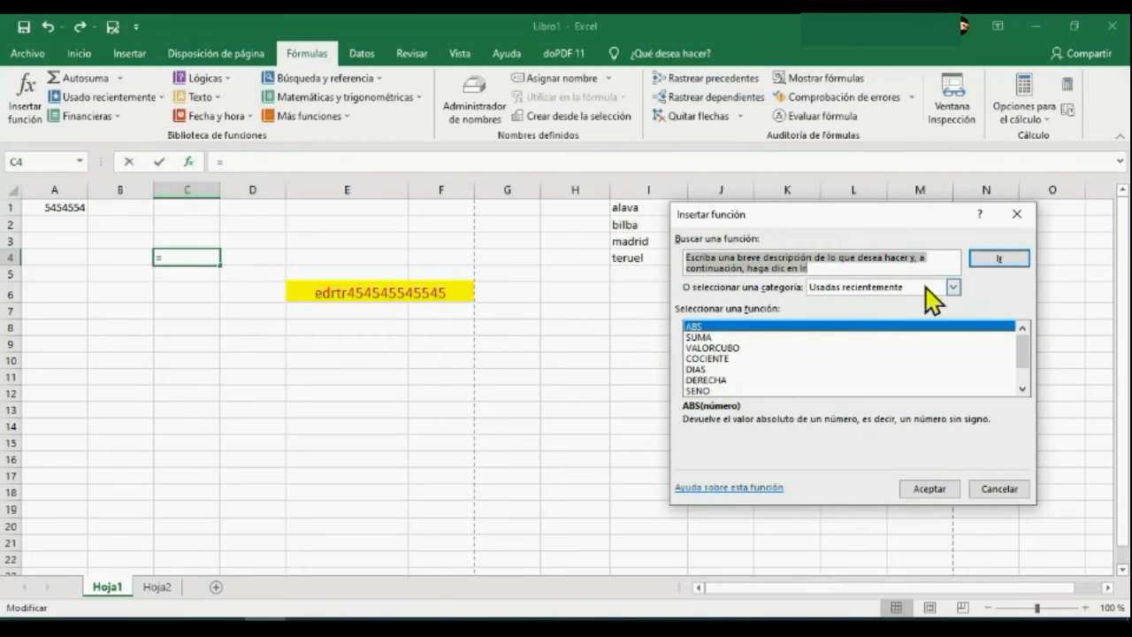
left_click(953, 287)
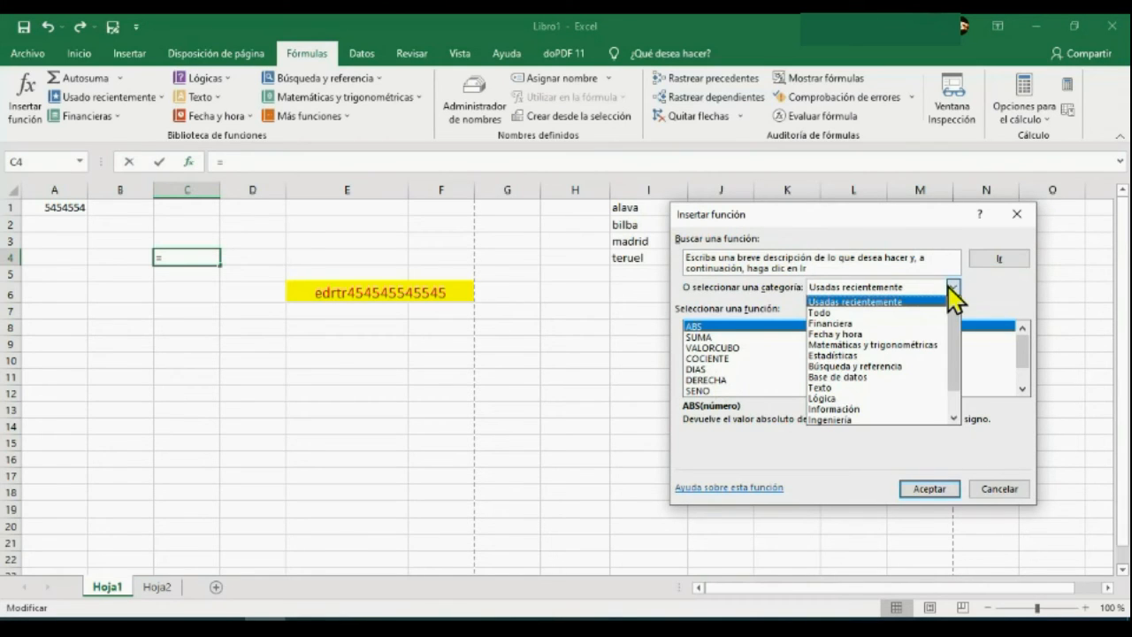
left_click(909, 312)
mouse_move(1024, 343)
left_mouse_down()
mouse_move(1028, 382)
mouse_move(1024, 337)
left_mouse_up()
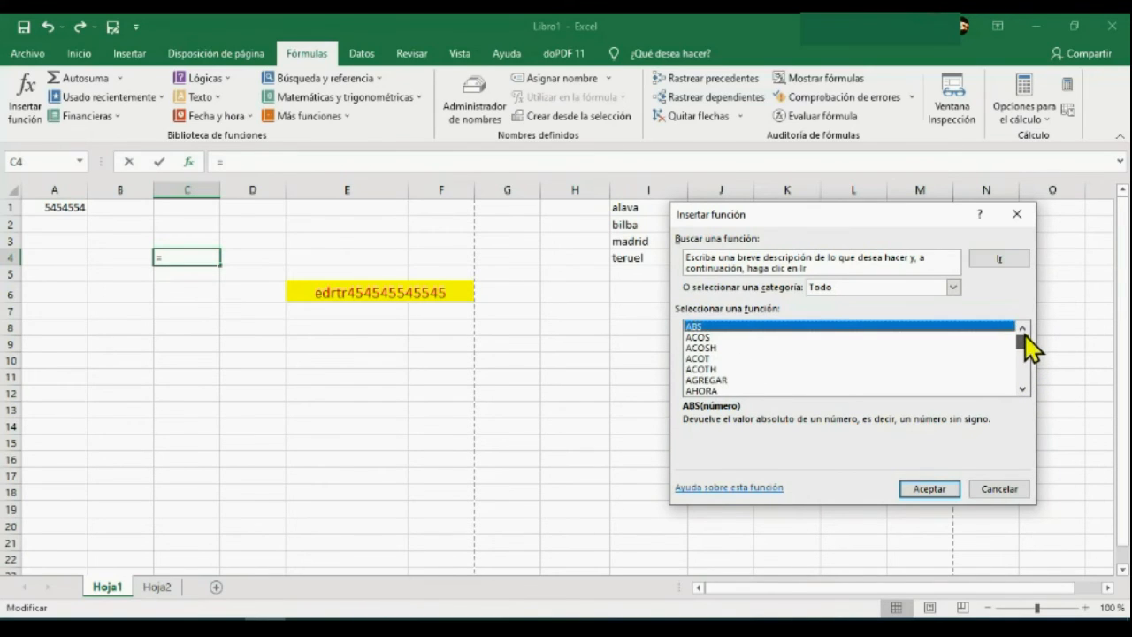
left_click_drag(1027, 341, 1026, 364)
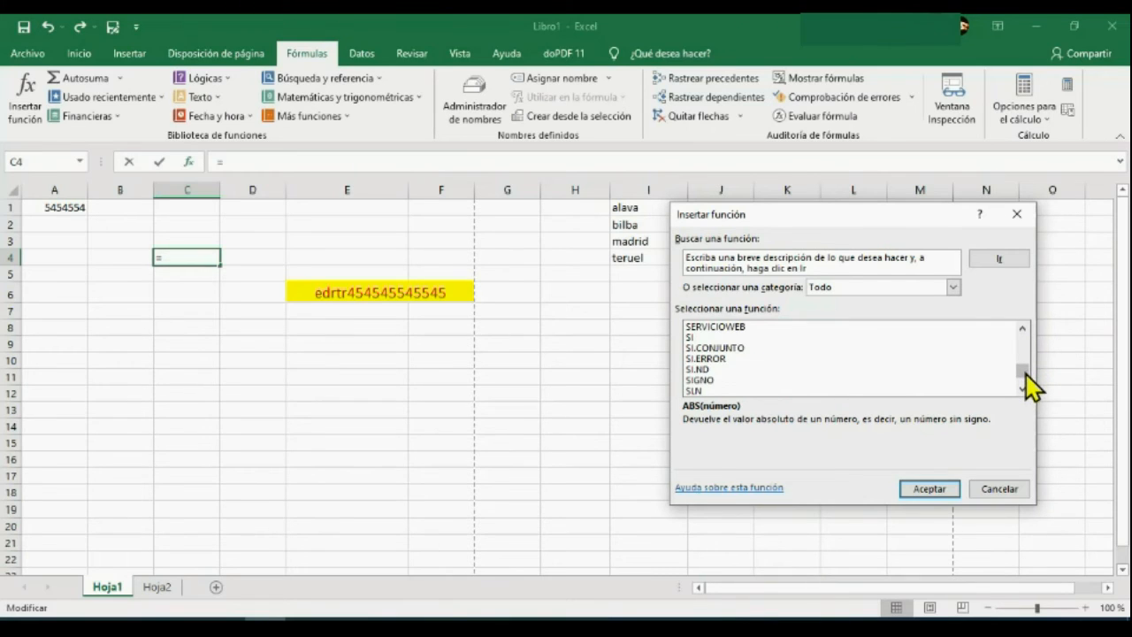
left_click(953, 287)
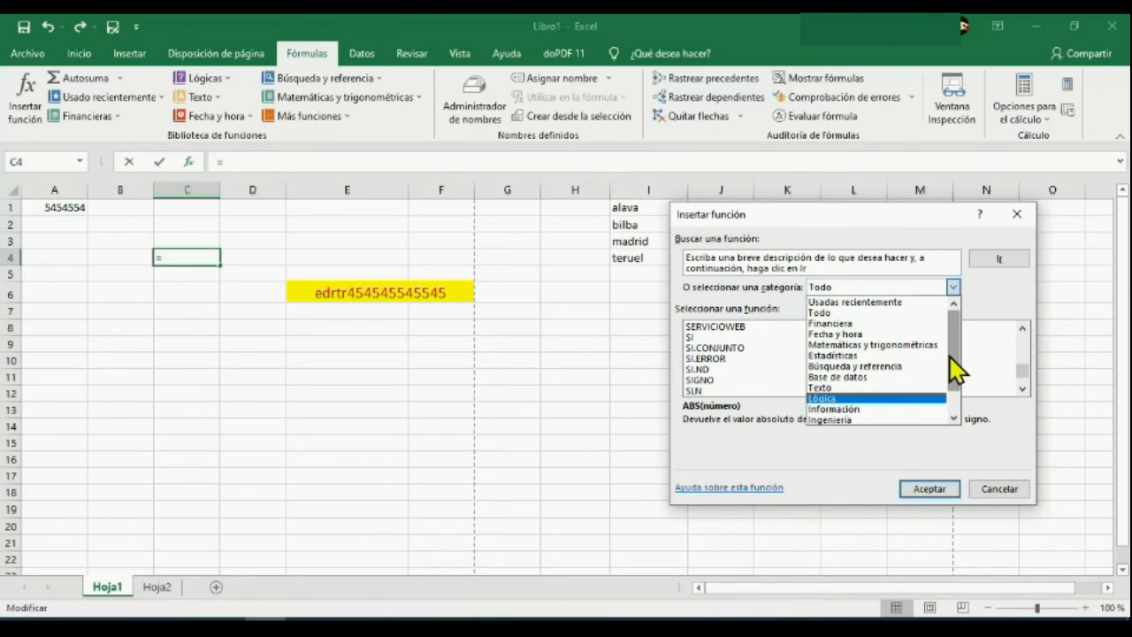
left_click_drag(955, 372, 955, 392)
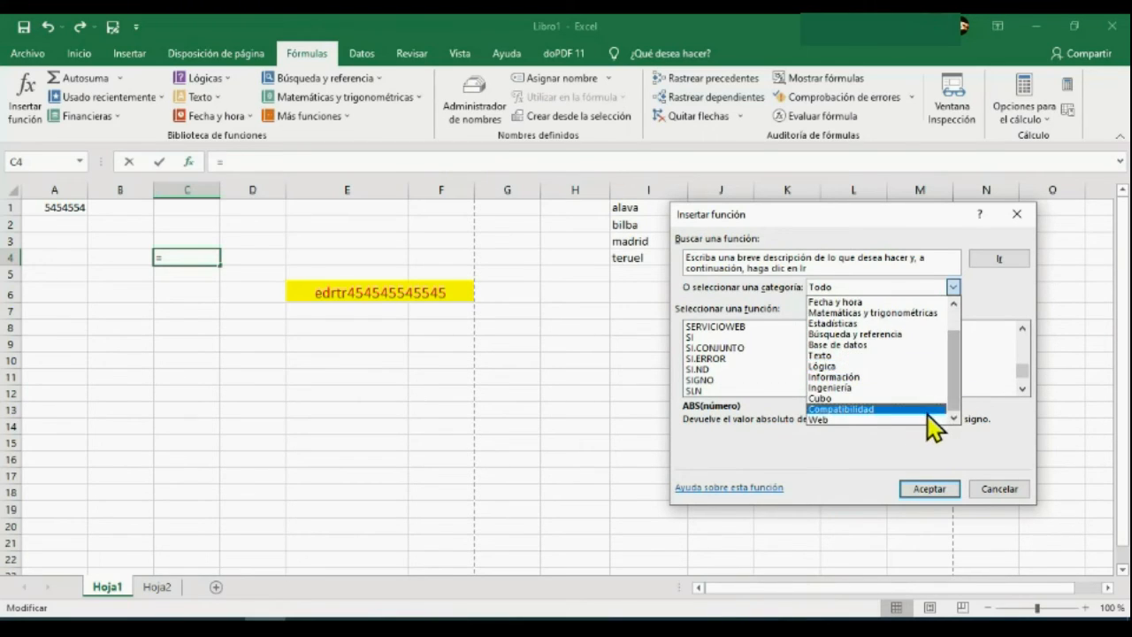
left_click(998, 492)
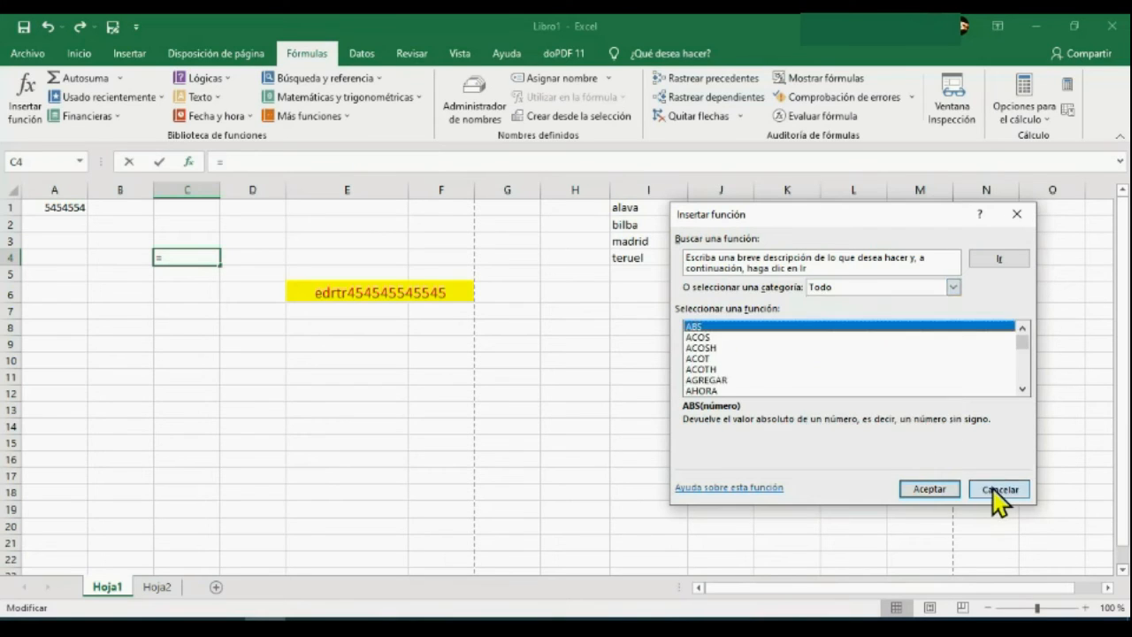
left_click(997, 492)
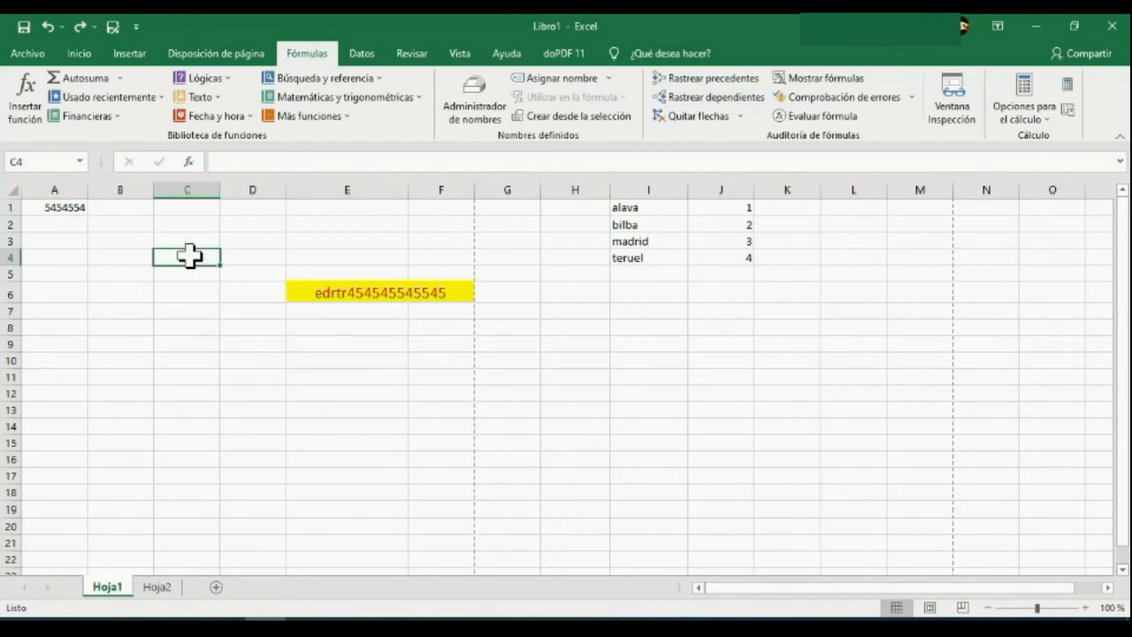
Define a workbook-scope name for cell C4, trying la casilla and replacing it with casillad4.
left_click(559, 85)
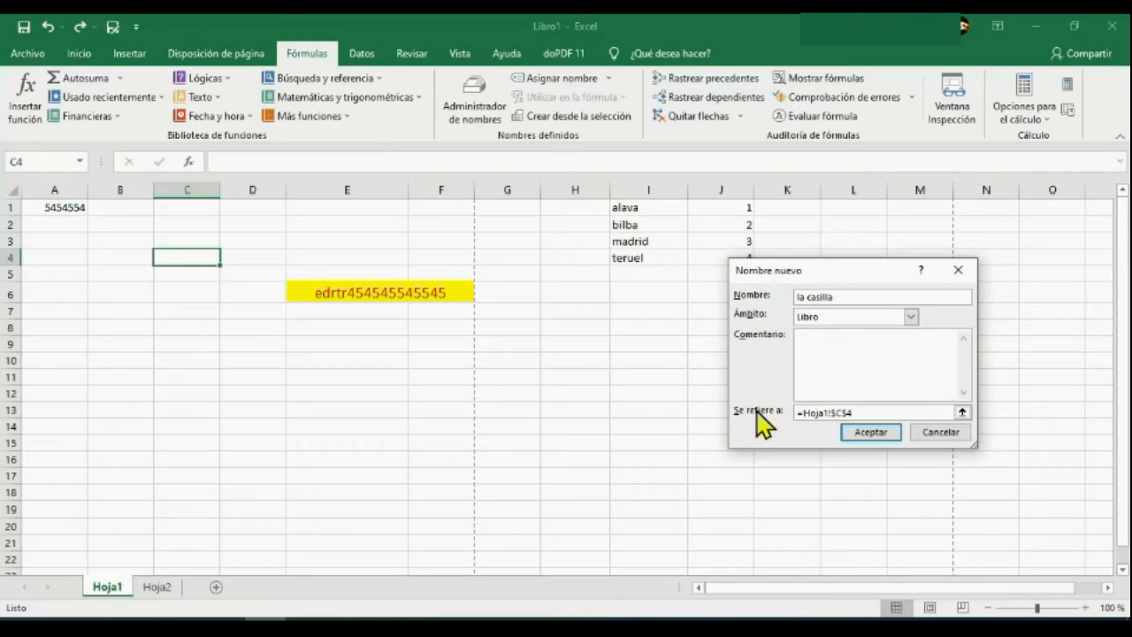
left_click(873, 431)
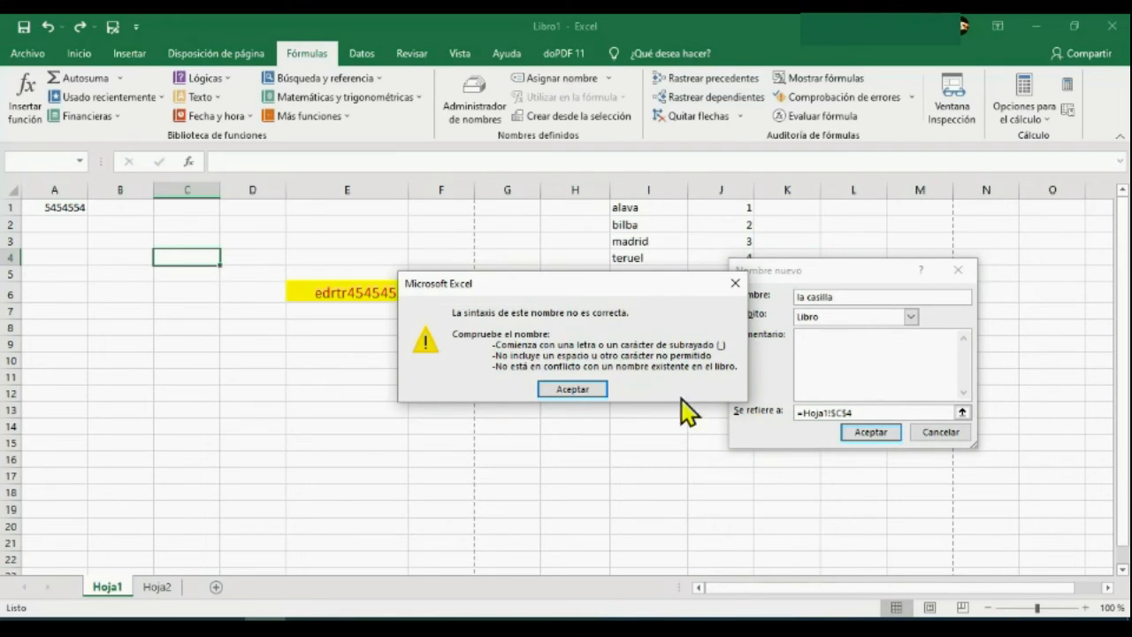
left_click(572, 389)
left_click(821, 297)
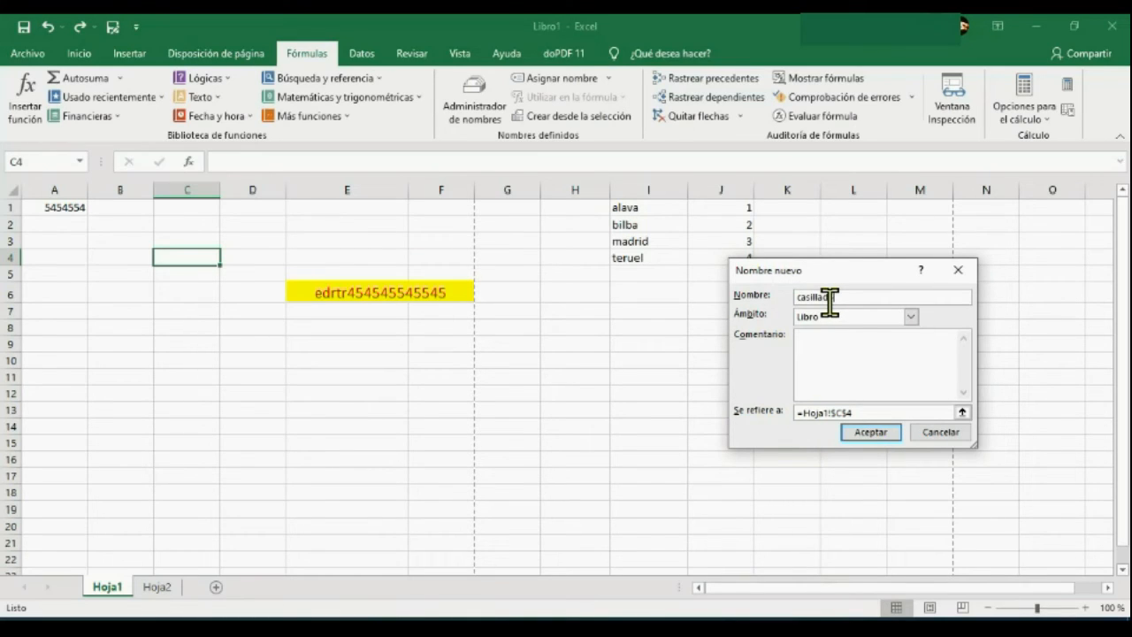
left_click(871, 433)
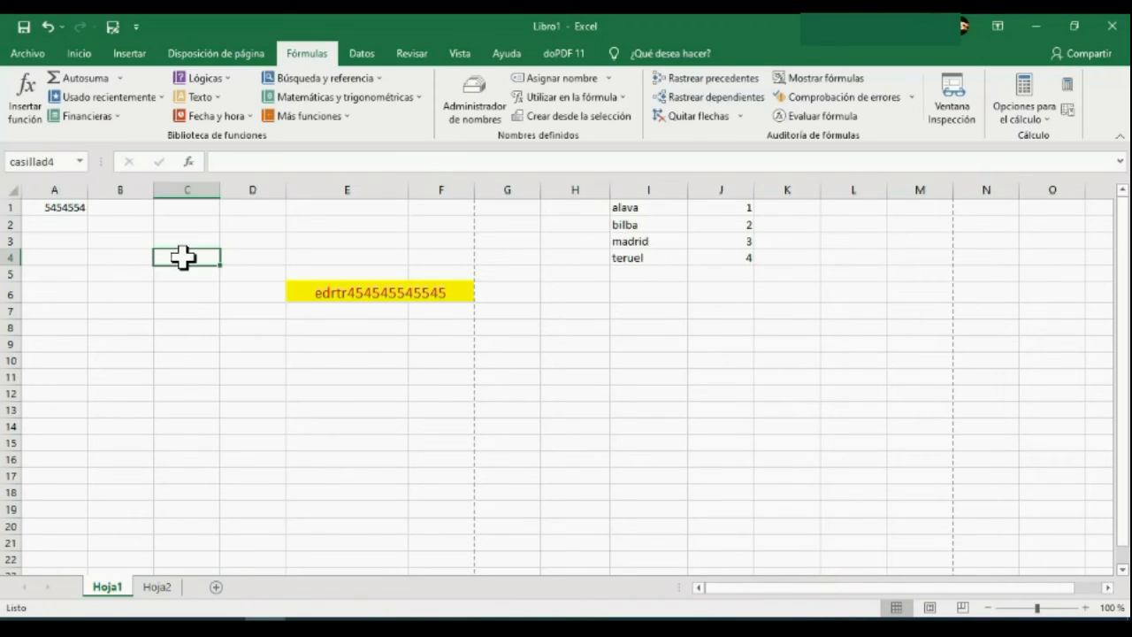
left_click(55, 161)
Examine the new-name dialog for cell E10 and the Watch Window, closing both without adding anything.
left_click(351, 359)
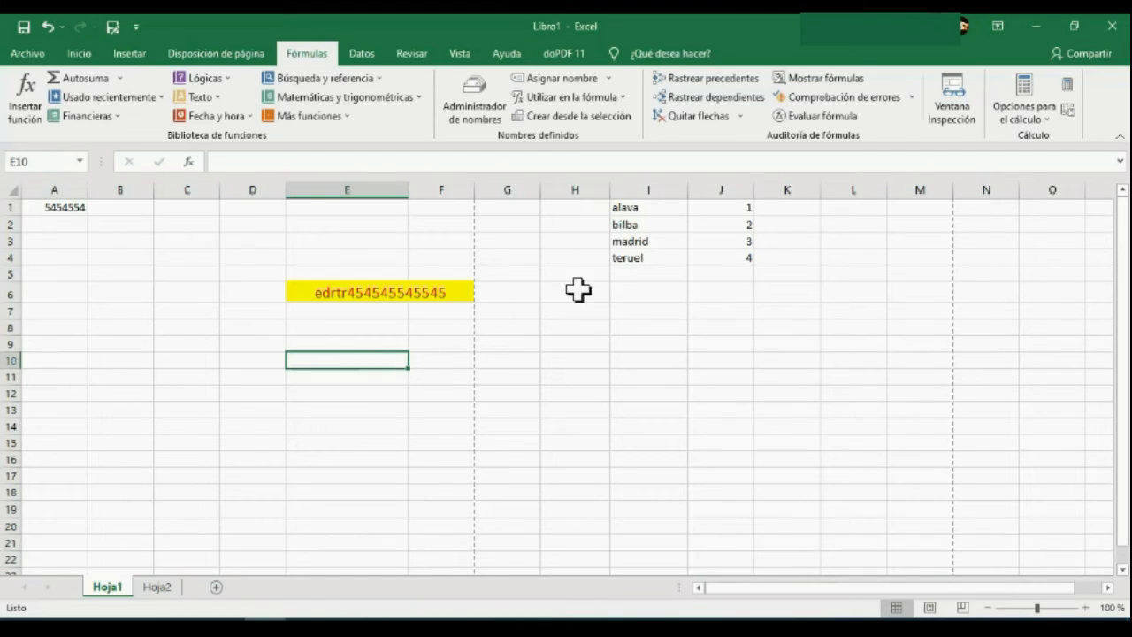
left_click(565, 80)
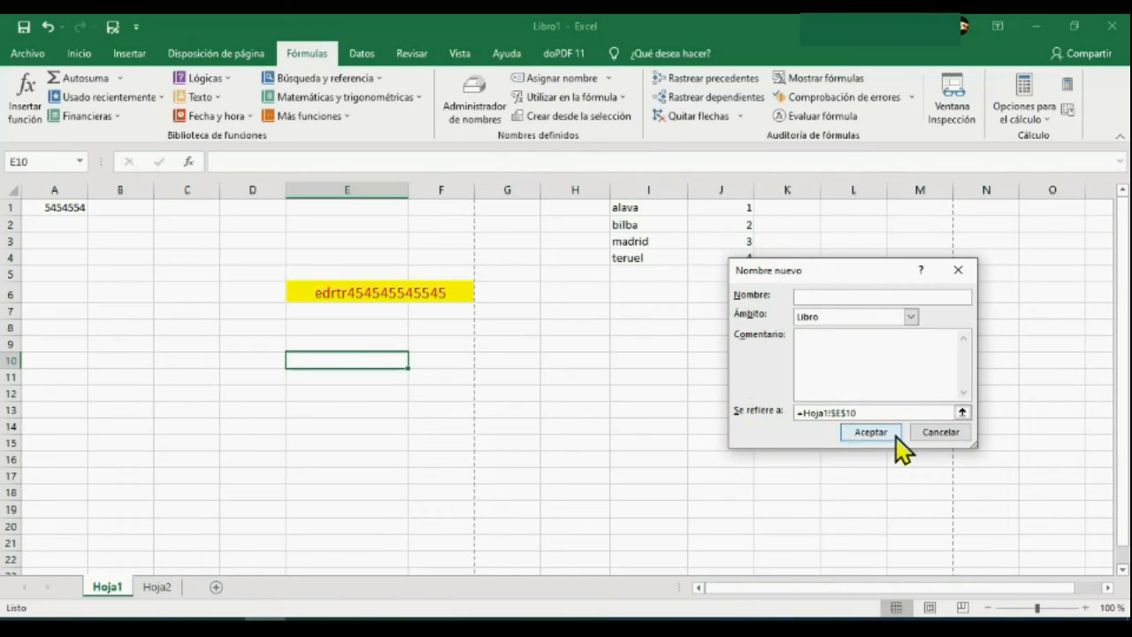
left_click(939, 432)
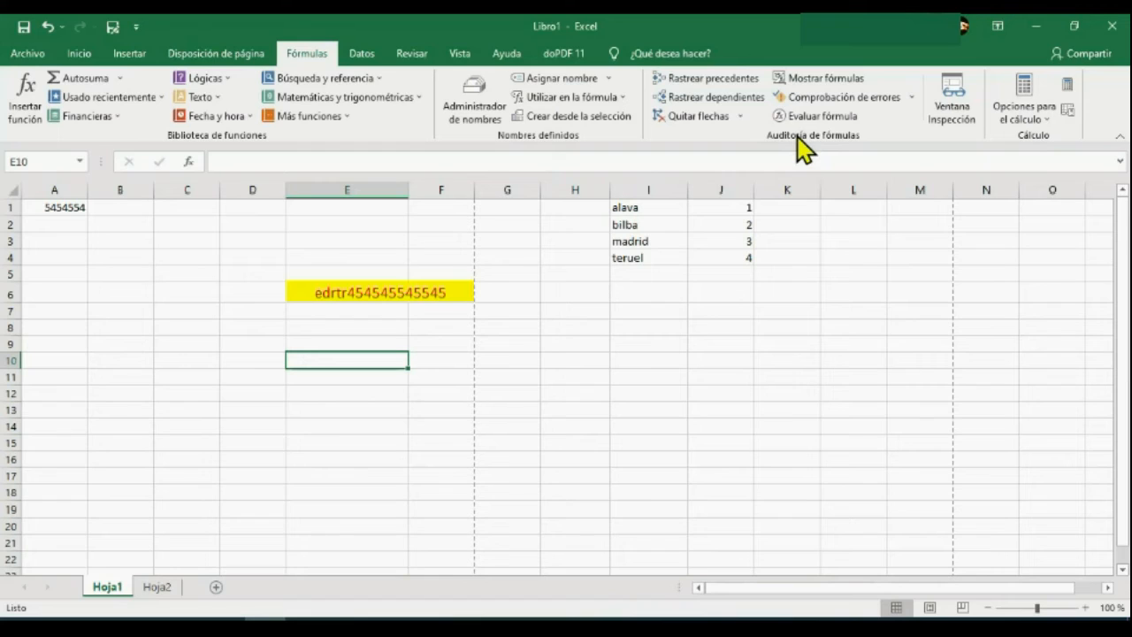
left_click(952, 111)
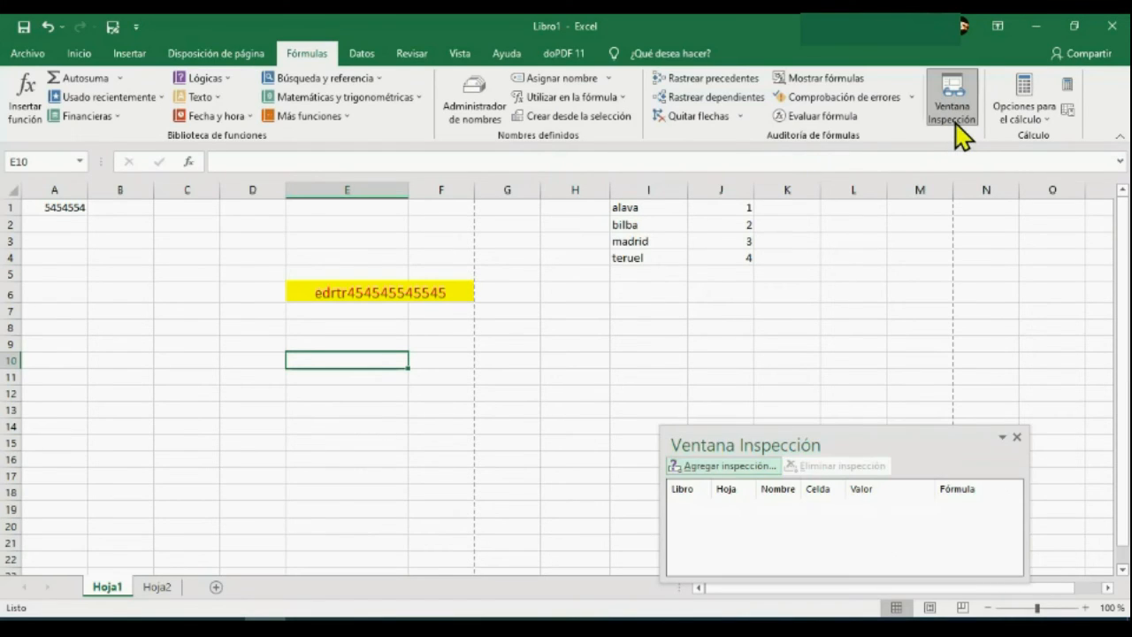
left_click_drag(911, 436, 904, 347)
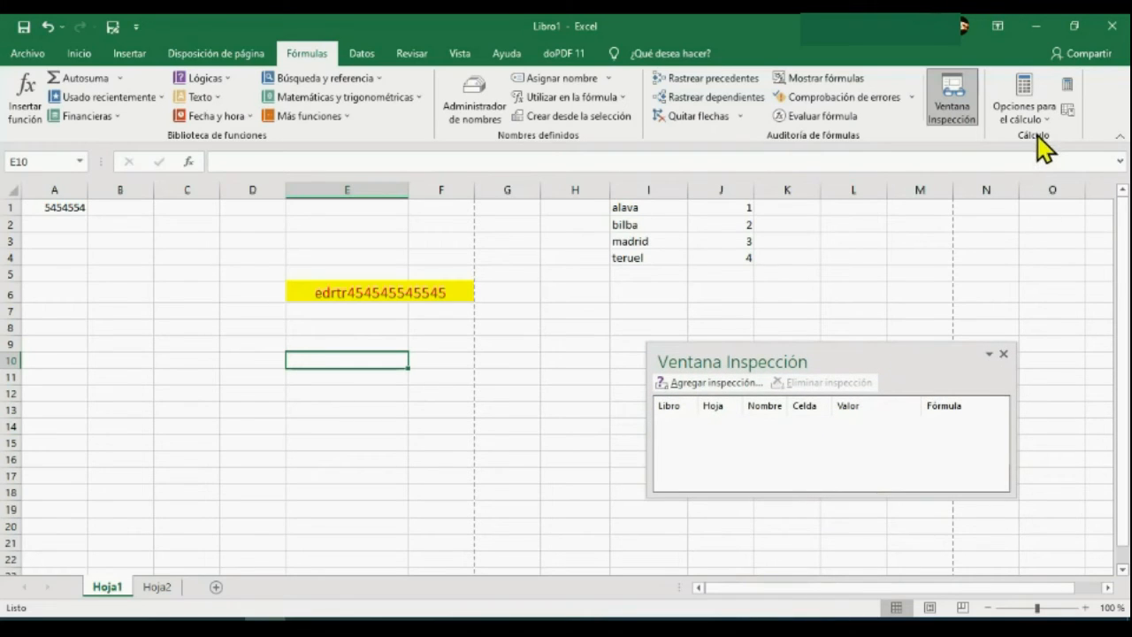
left_click(1003, 354)
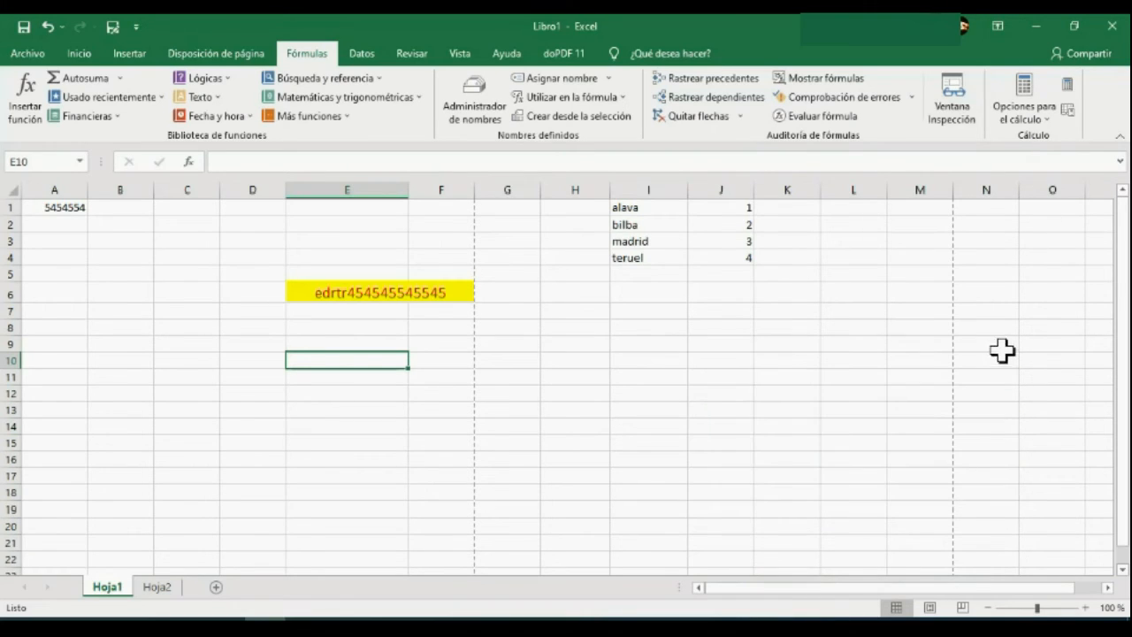
Set the workbook's calculation option to Manual.
left_click(1033, 100)
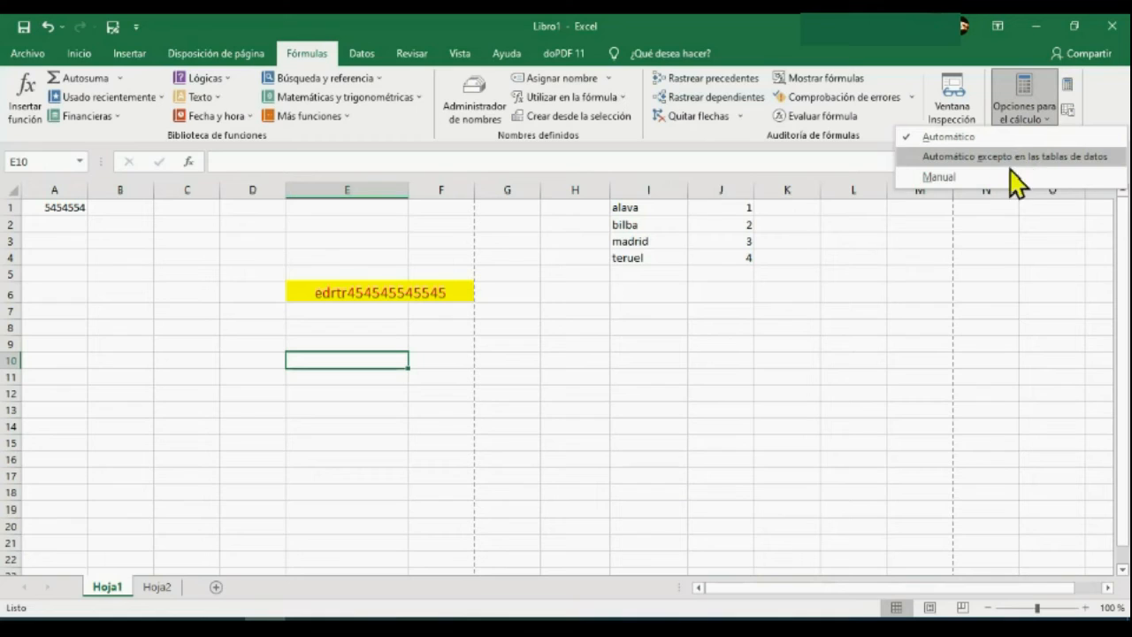
left_click(1010, 175)
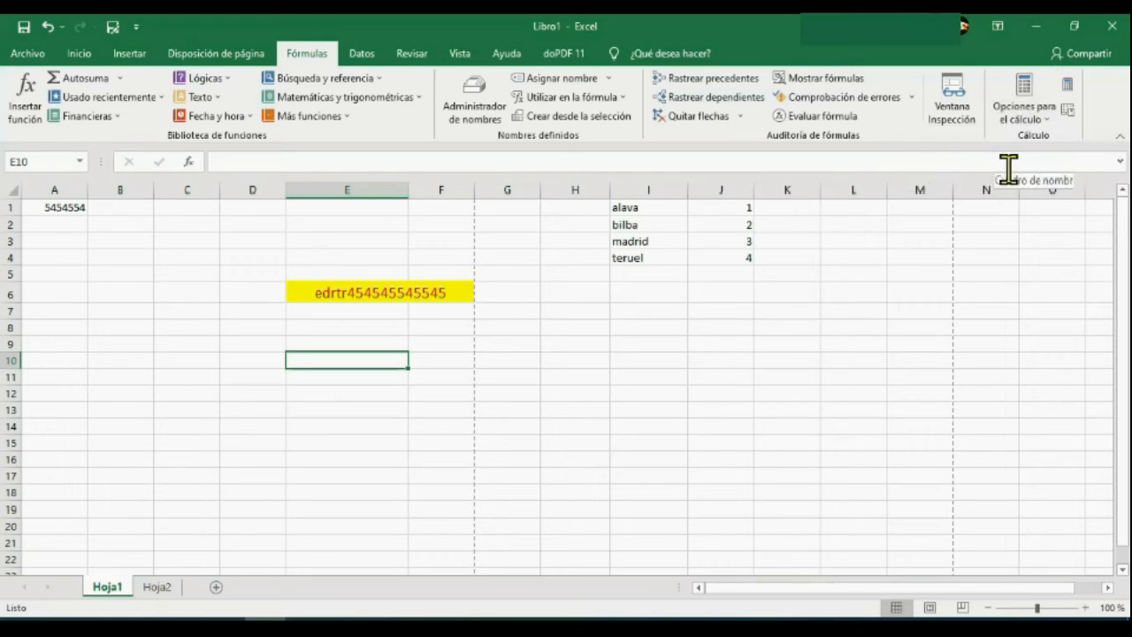
Add the headers cabecera and ord above the list in columns I and J, and try filtering from empty cell I9.
left_click(361, 55)
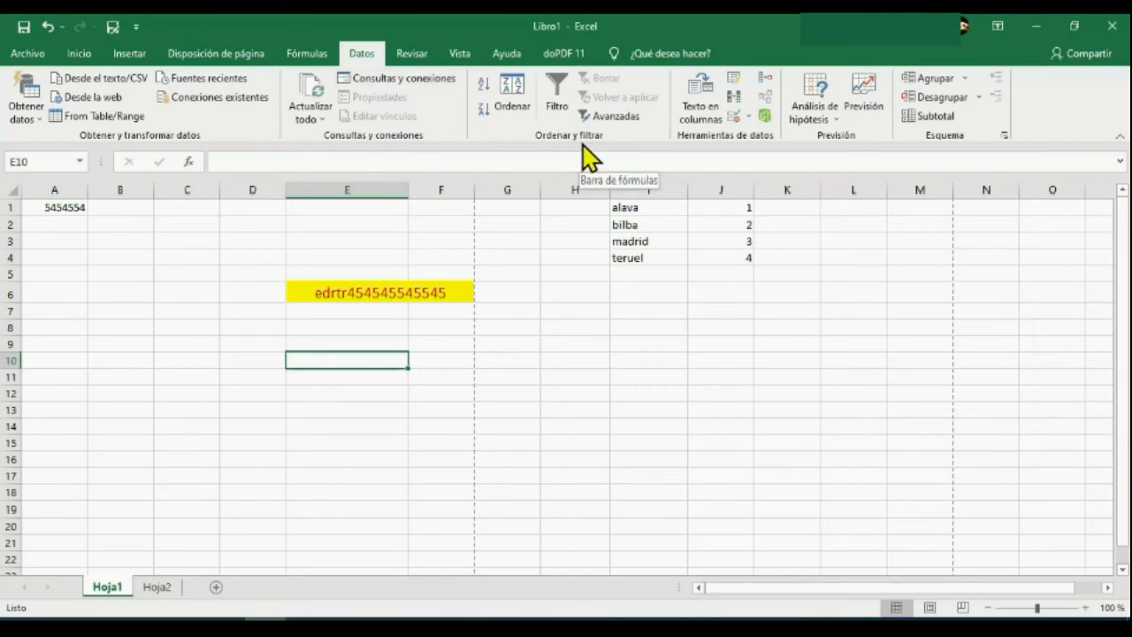
left_click(636, 186)
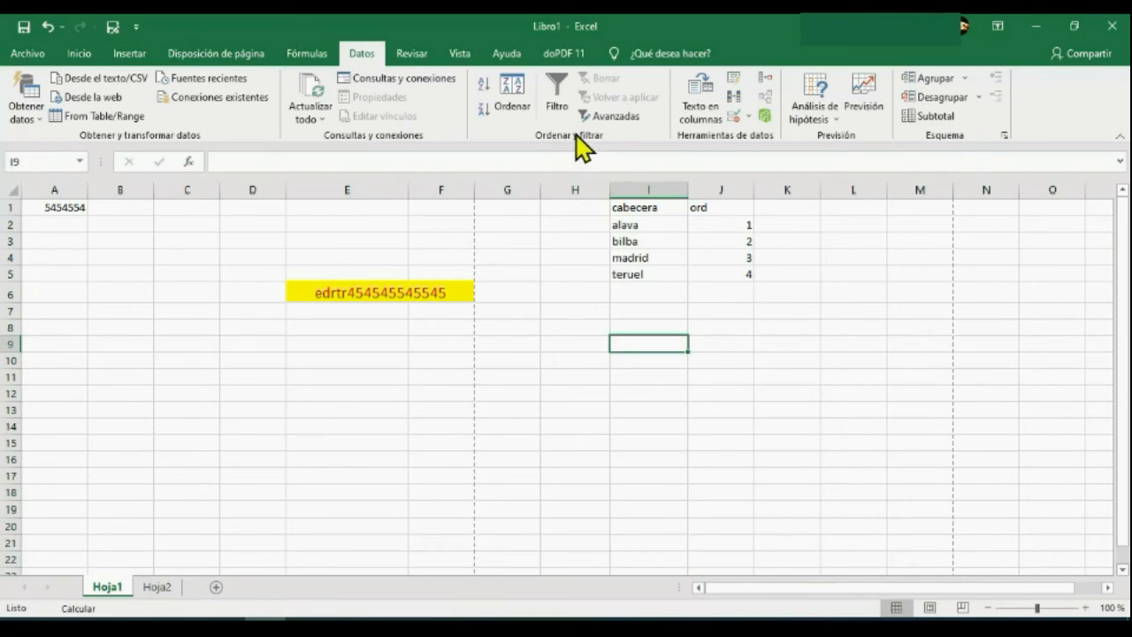
left_click(561, 98)
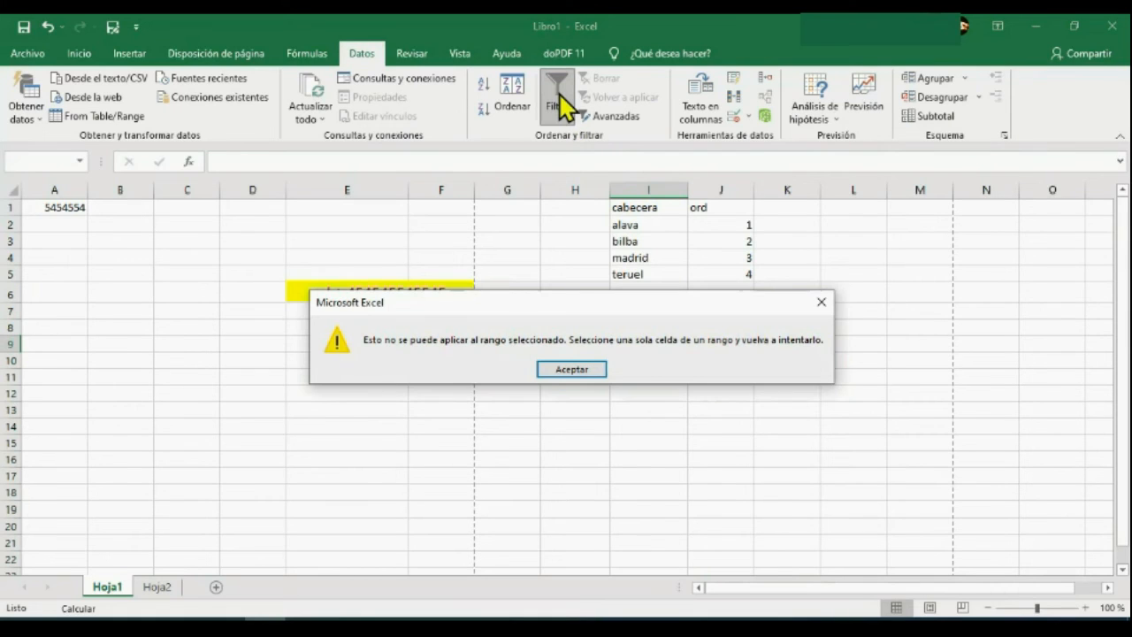
left_click(571, 368)
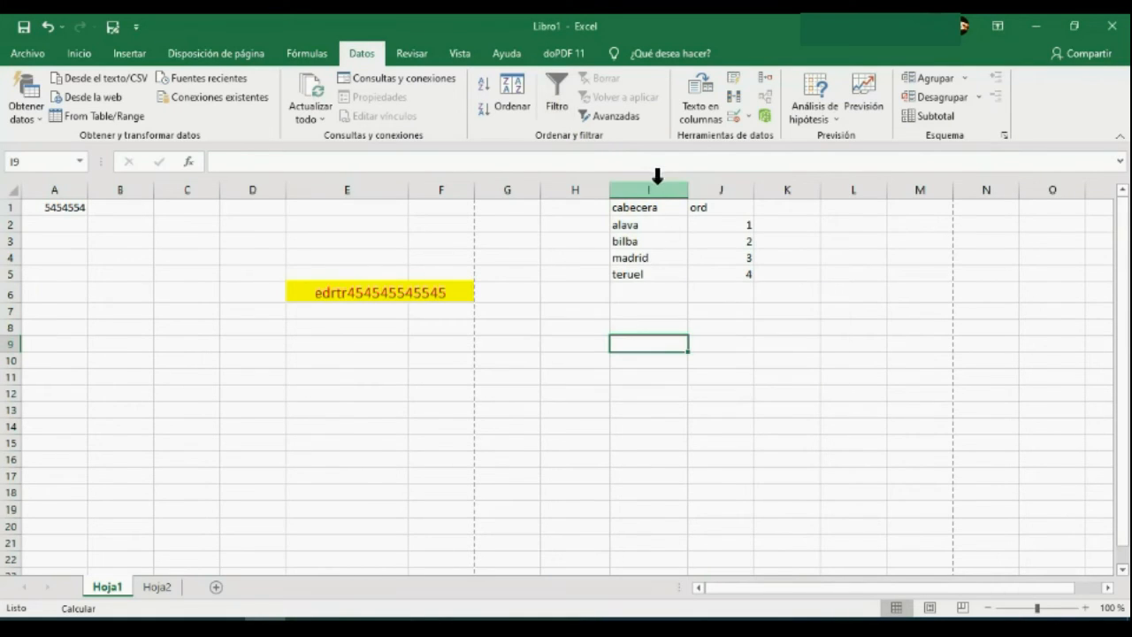
Apply a filter to column I and clear the column selection.
left_click(657, 189)
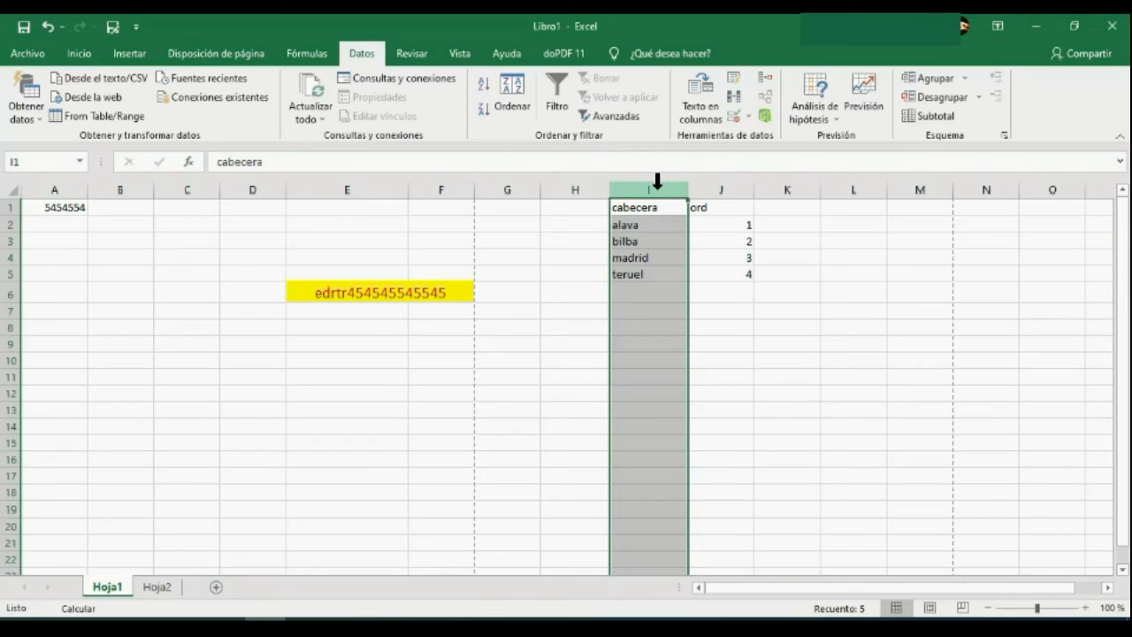
left_click(563, 110)
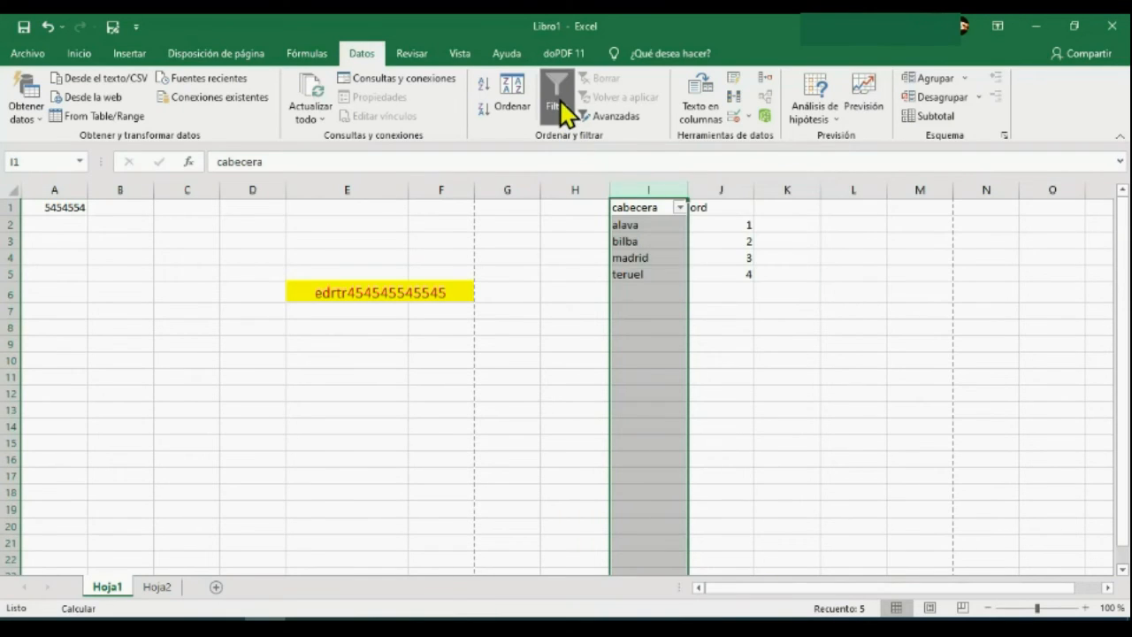
left_click(768, 331)
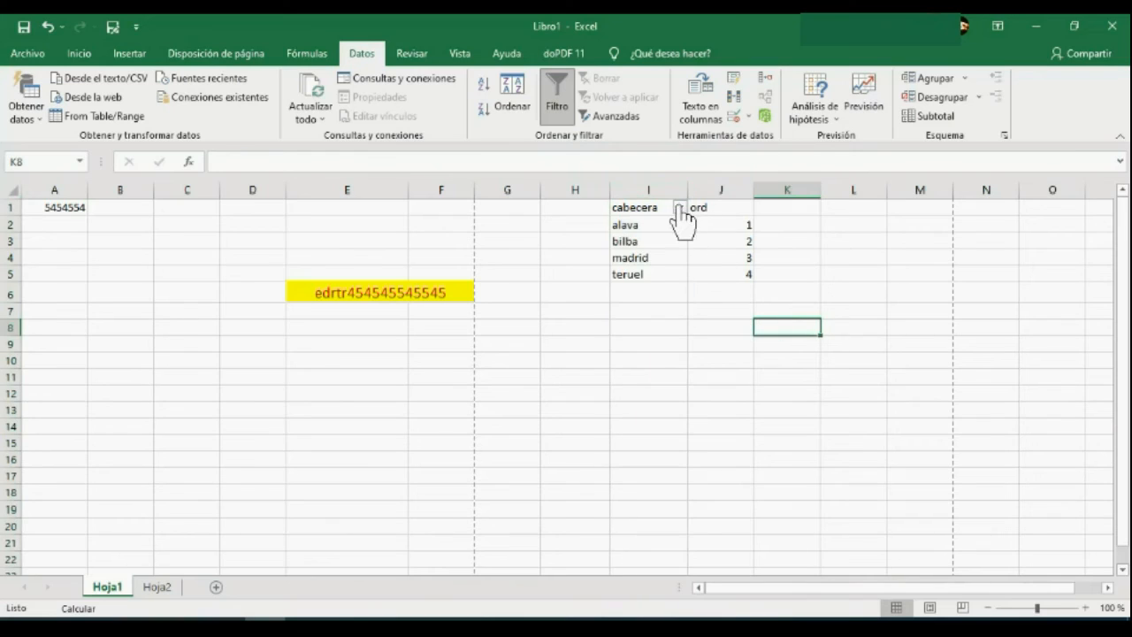
Filter the cabecera column to show only teruel, excluding alava, bilba, madrid and blanks.
left_click(681, 207)
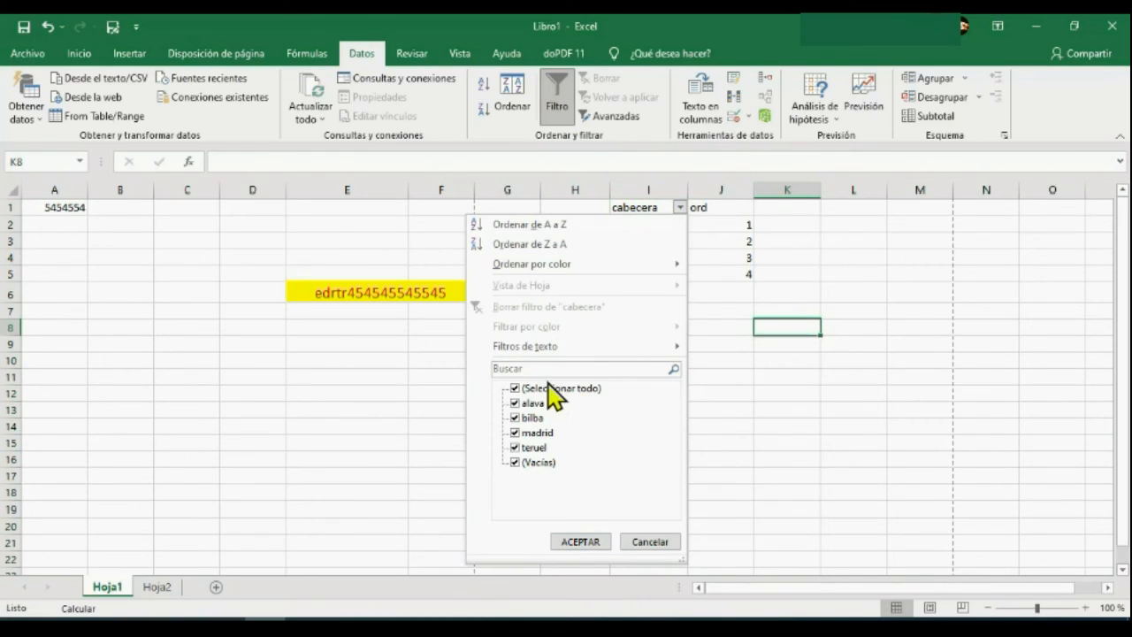
left_click(515, 461)
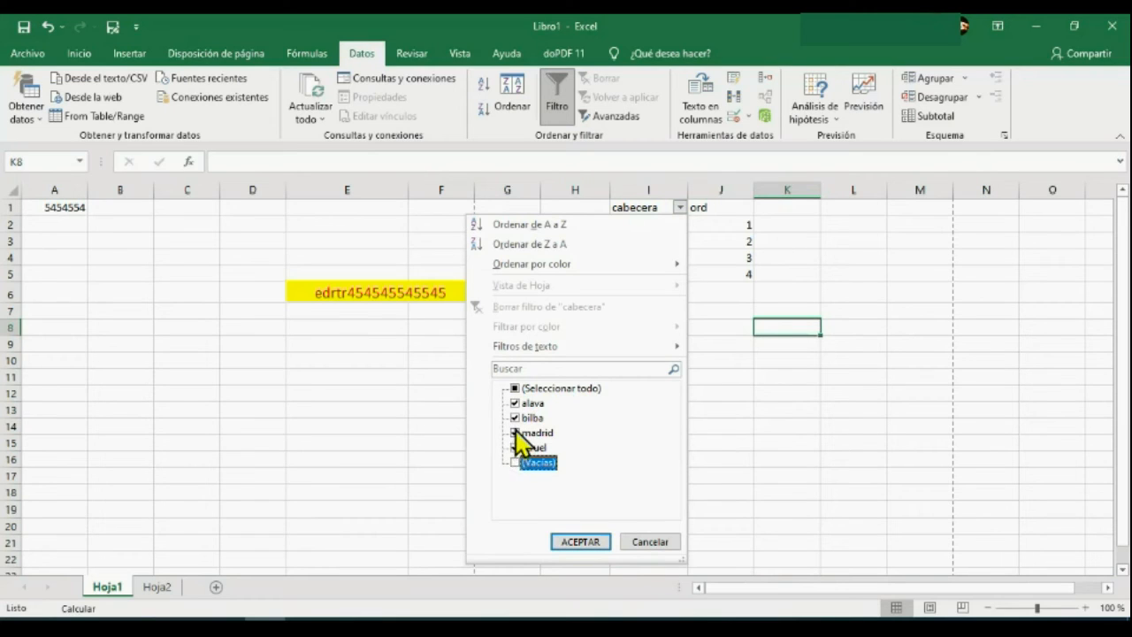
left_click(514, 433)
left_click(515, 402)
left_click(515, 417)
left_click(581, 542)
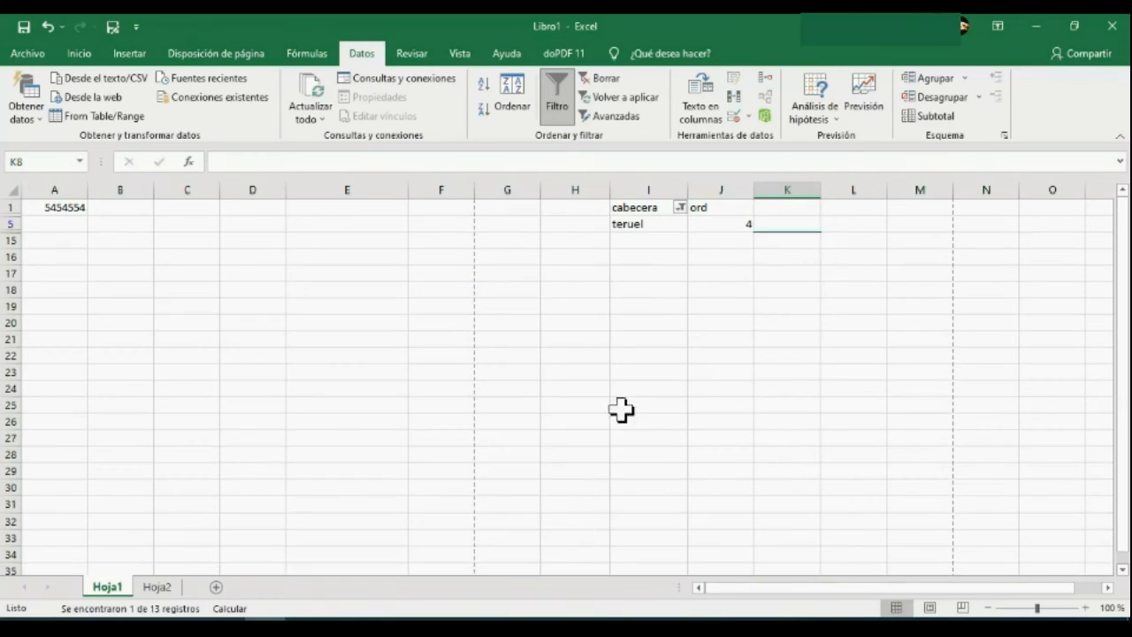
Change the cabecera filter to show alava, bilba and madrid, excluding teruel and blanks.
left_click(680, 207)
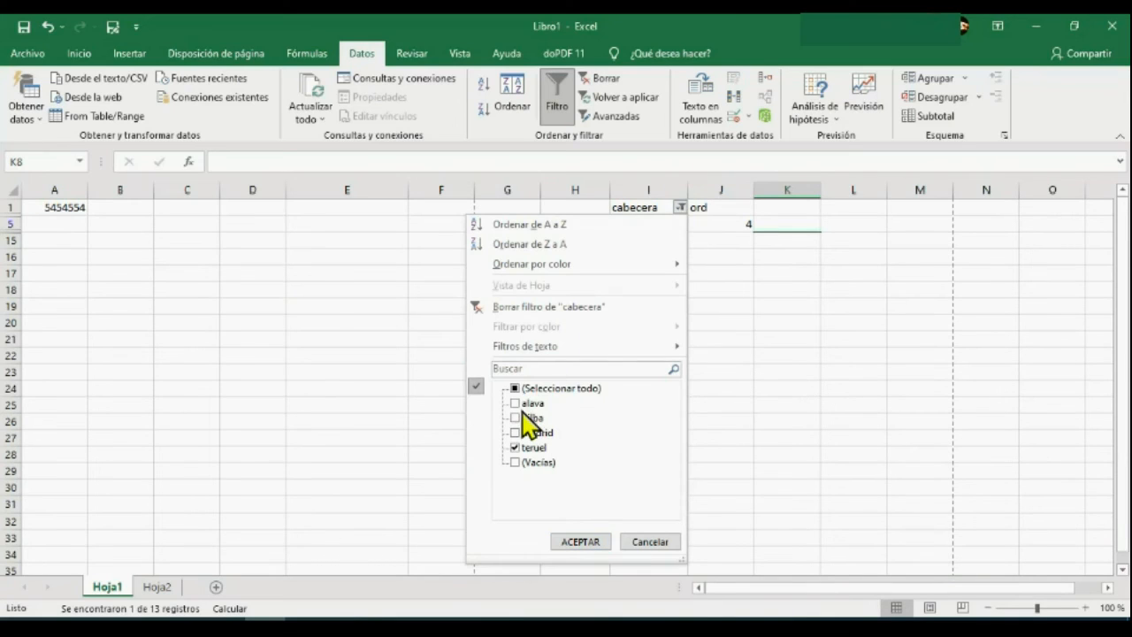
left_click(518, 403)
left_click(515, 417)
left_click(514, 432)
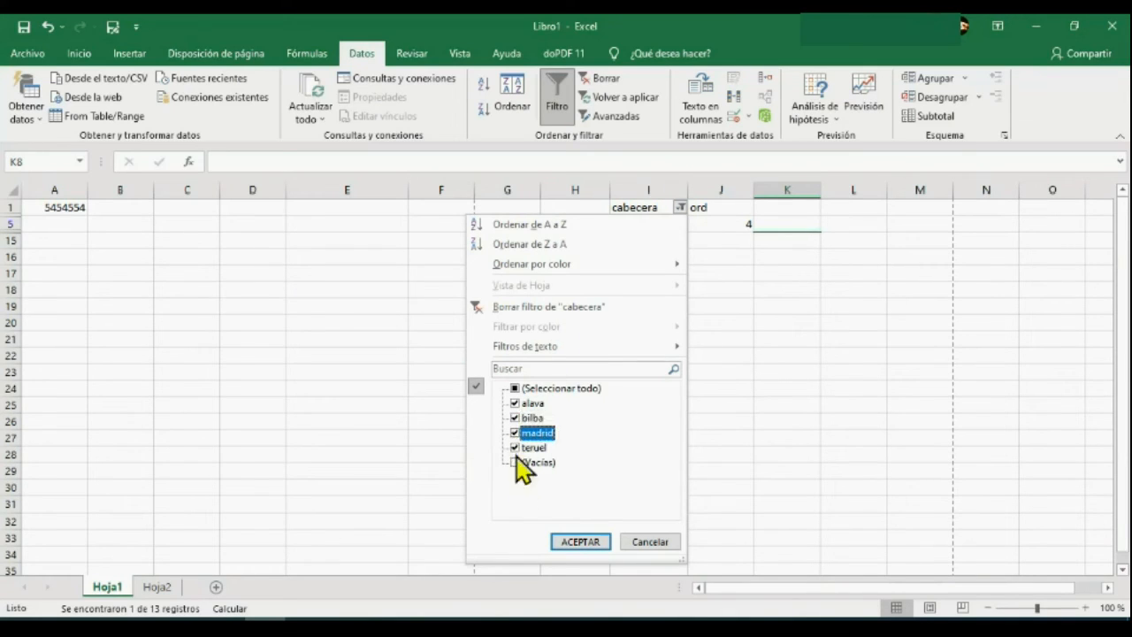
left_click(515, 462)
left_click(517, 449)
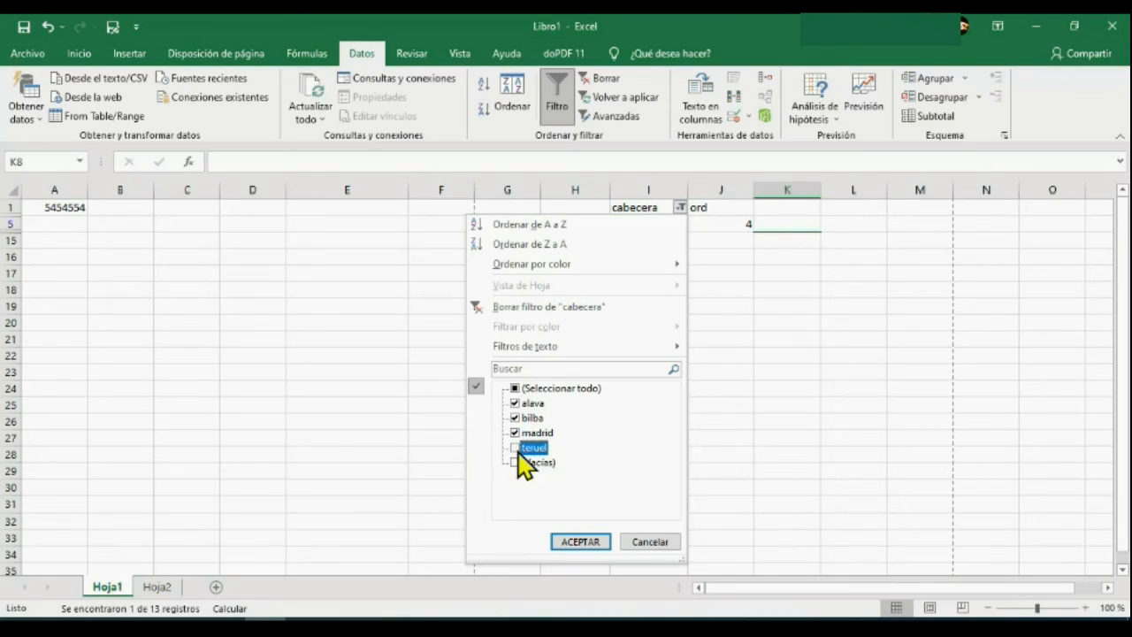
left_click(584, 541)
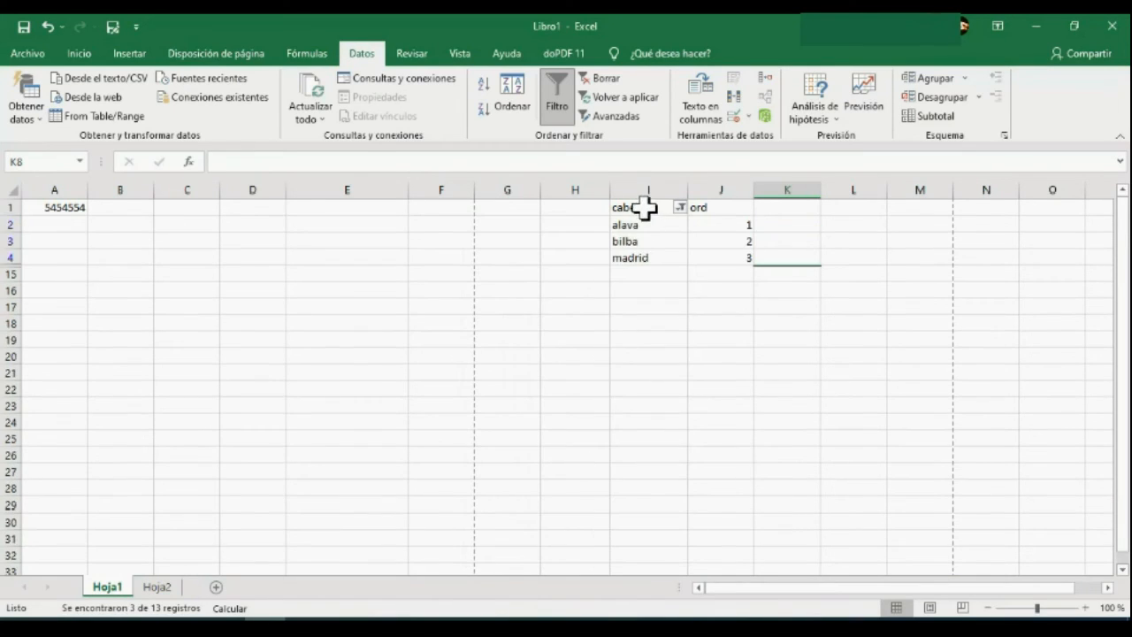
Include teruel and blanks in the cabecera filter again so that every row is shown.
left_click(680, 207)
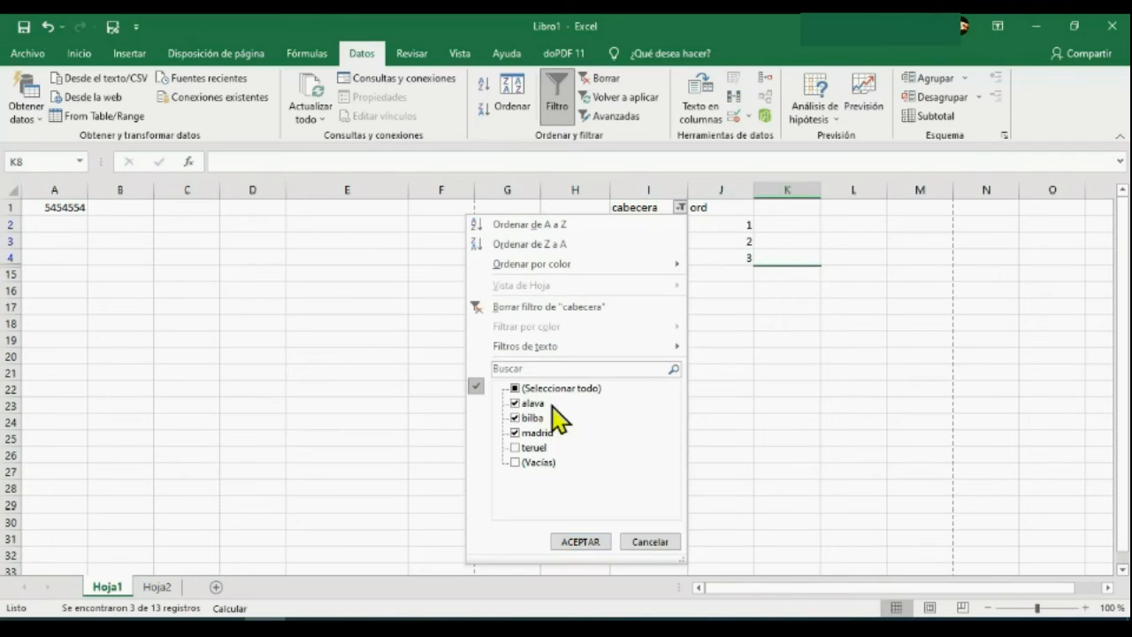
left_click(517, 448)
left_click(517, 461)
left_click(582, 543)
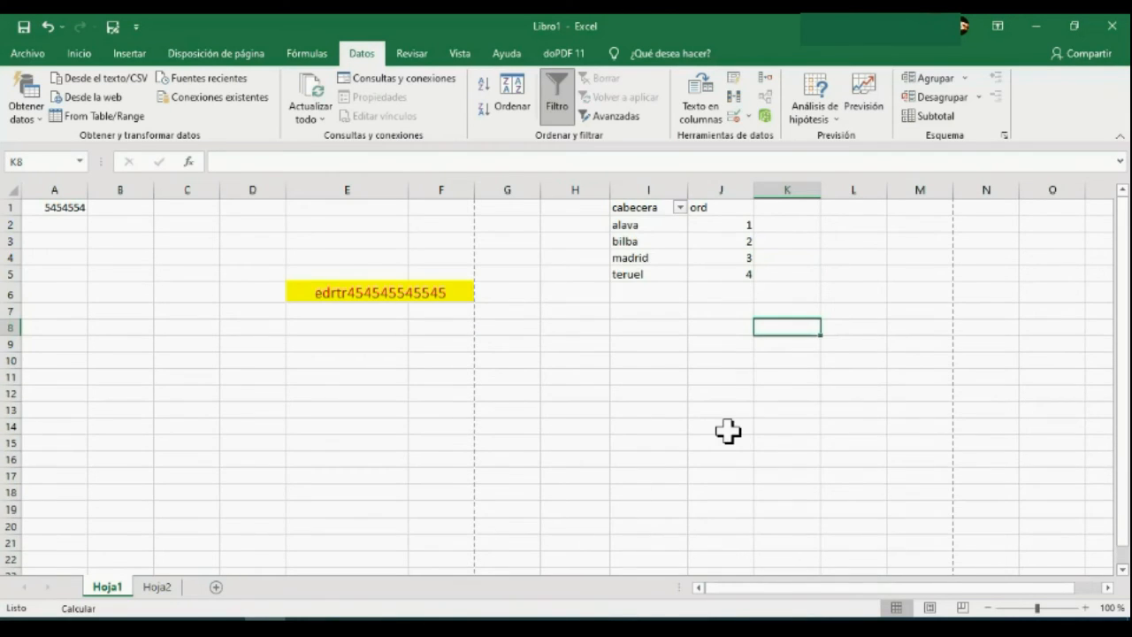
Replace the single-column filter with one covering both columns I and J, and clear the column selection.
left_click(727, 209)
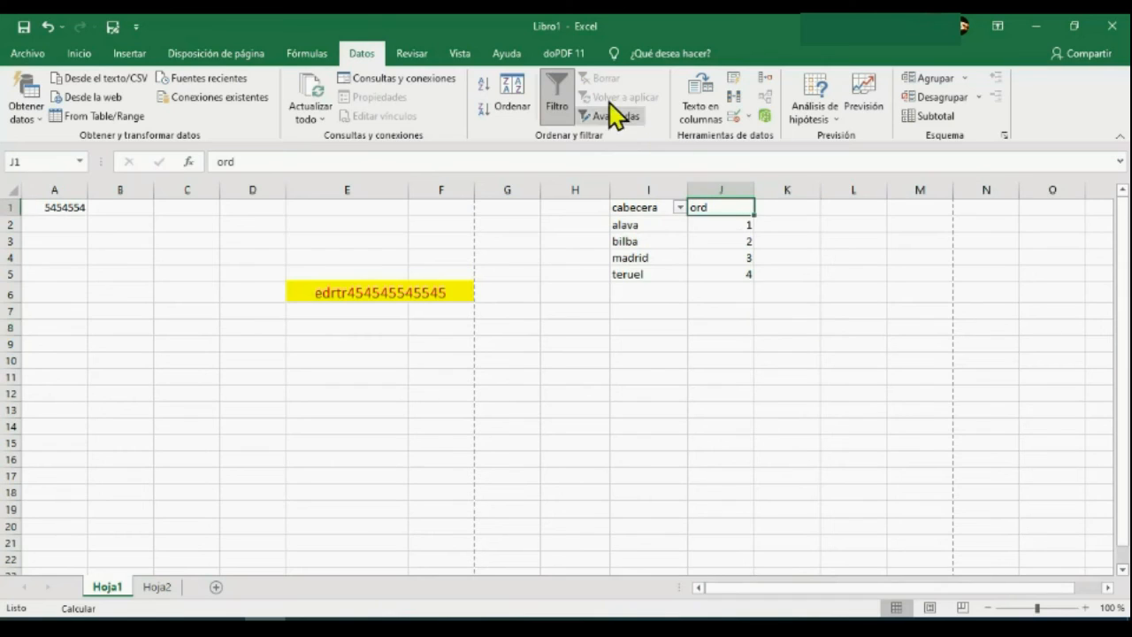
left_click(557, 100)
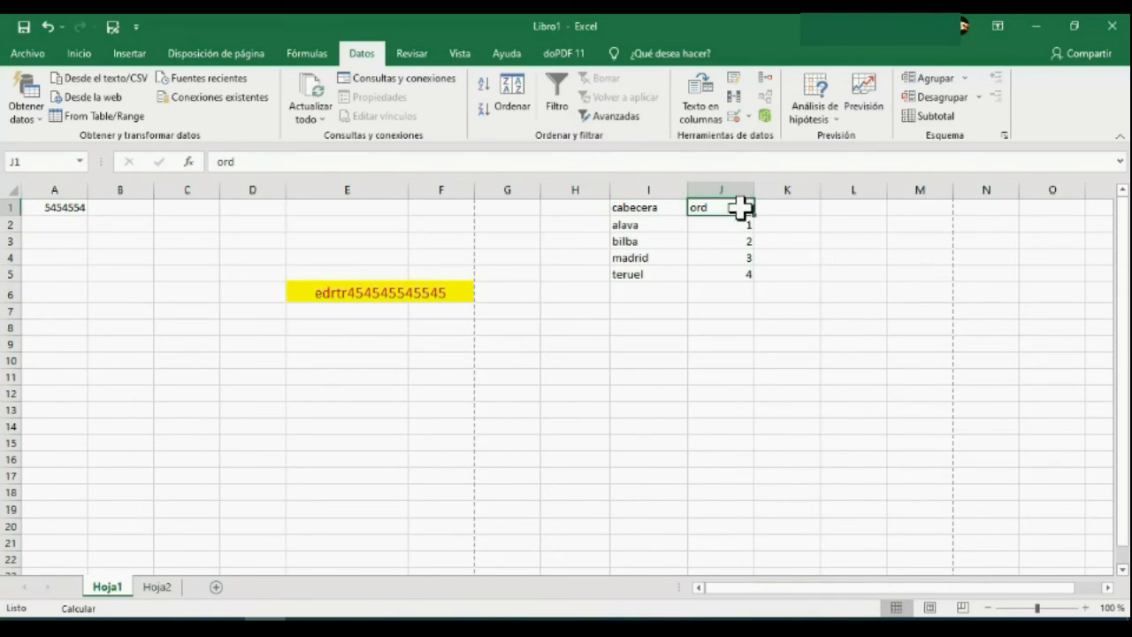
left_click_drag(728, 182, 662, 184)
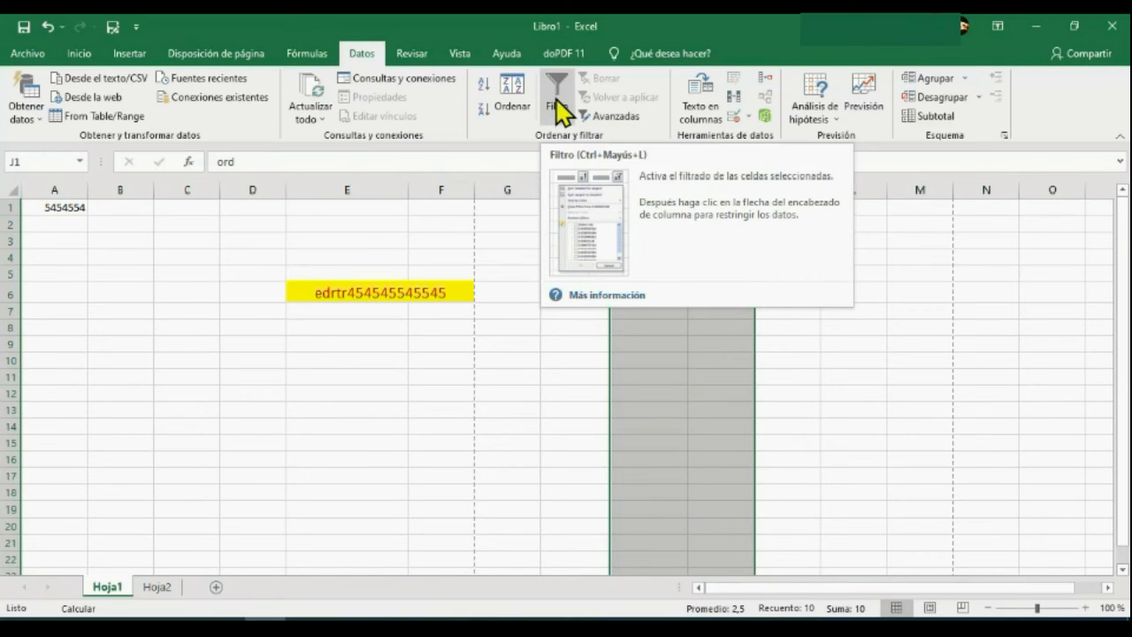
left_click(559, 102)
left_click(871, 294)
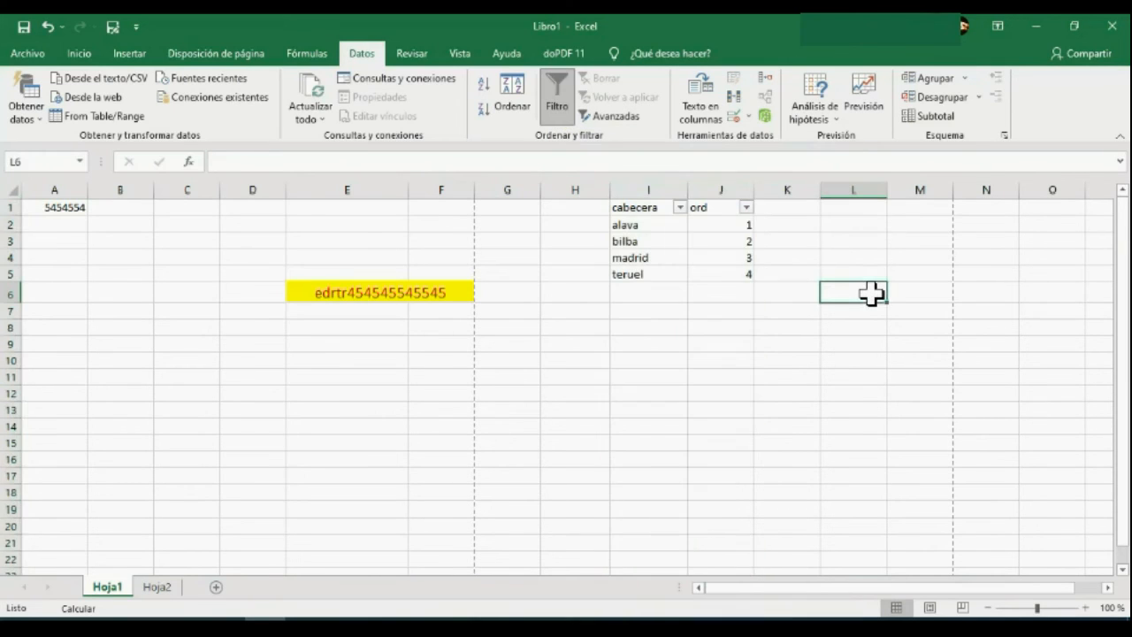
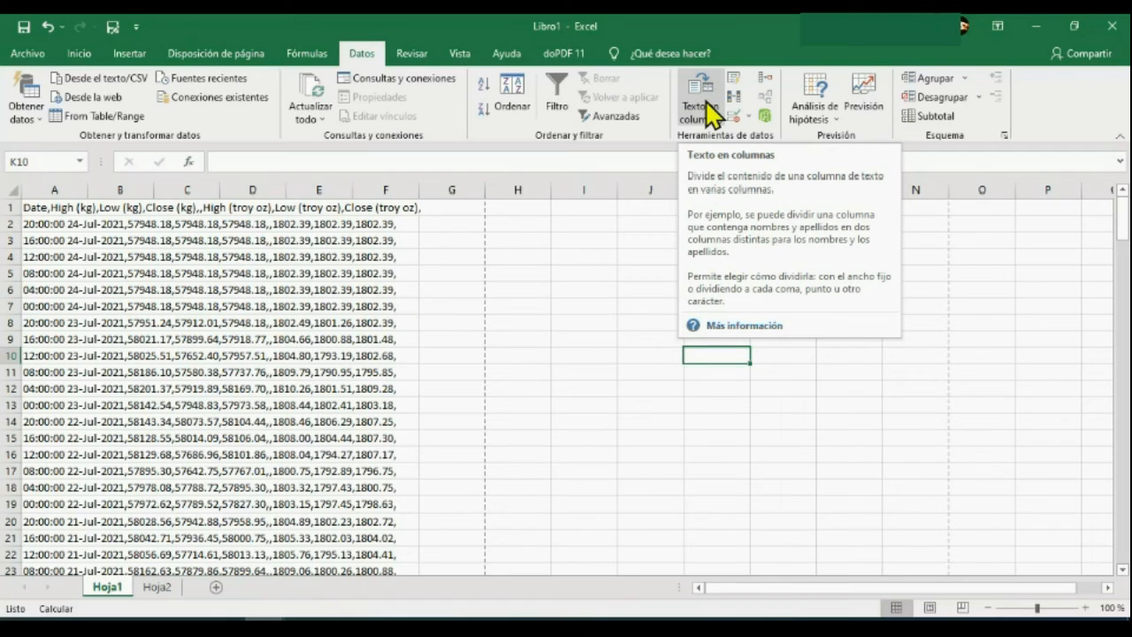
Widen column A until its comma-separated text fits, and narrow it back to about its original width.
left_click(61, 181)
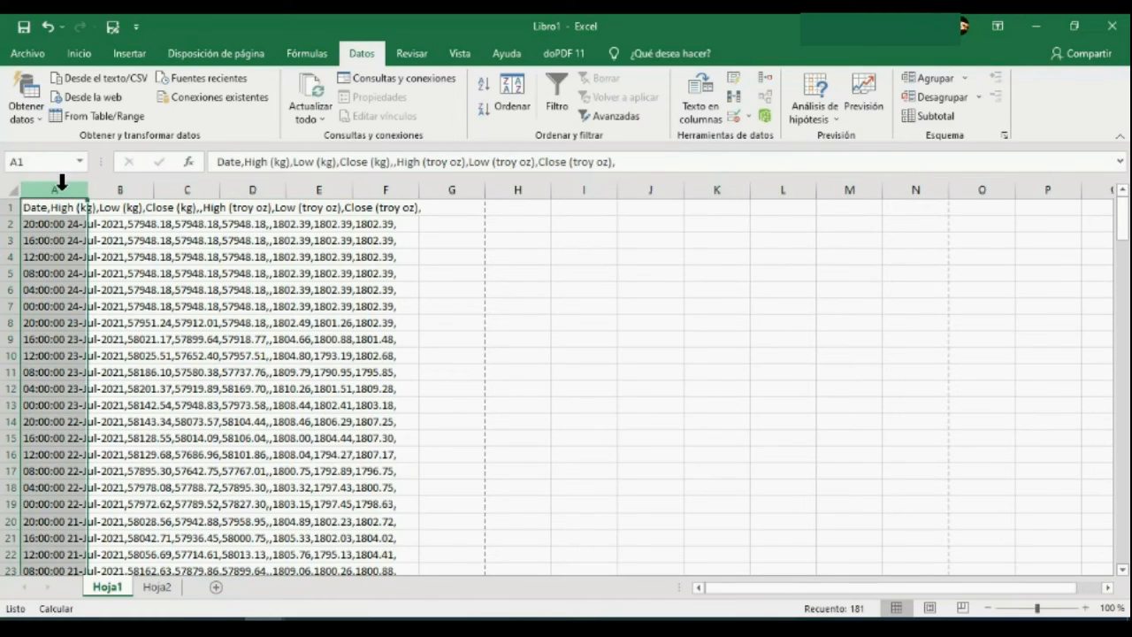
left_click_drag(86, 189, 434, 201)
left_click_drag(404, 190, 430, 190)
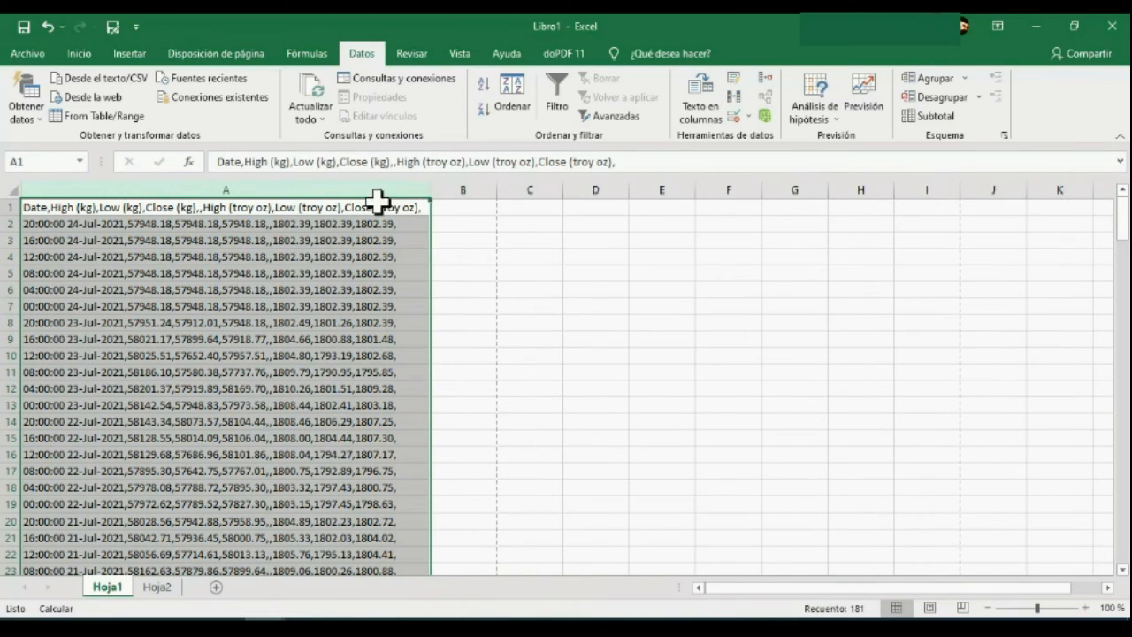
double_click(428, 188)
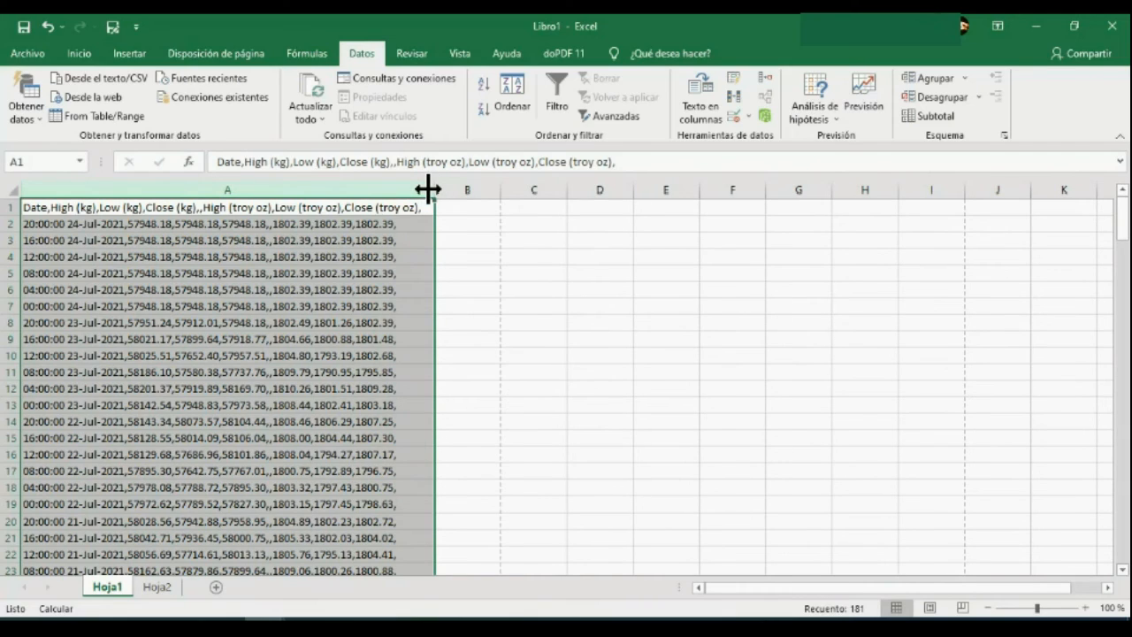
left_click(361, 187)
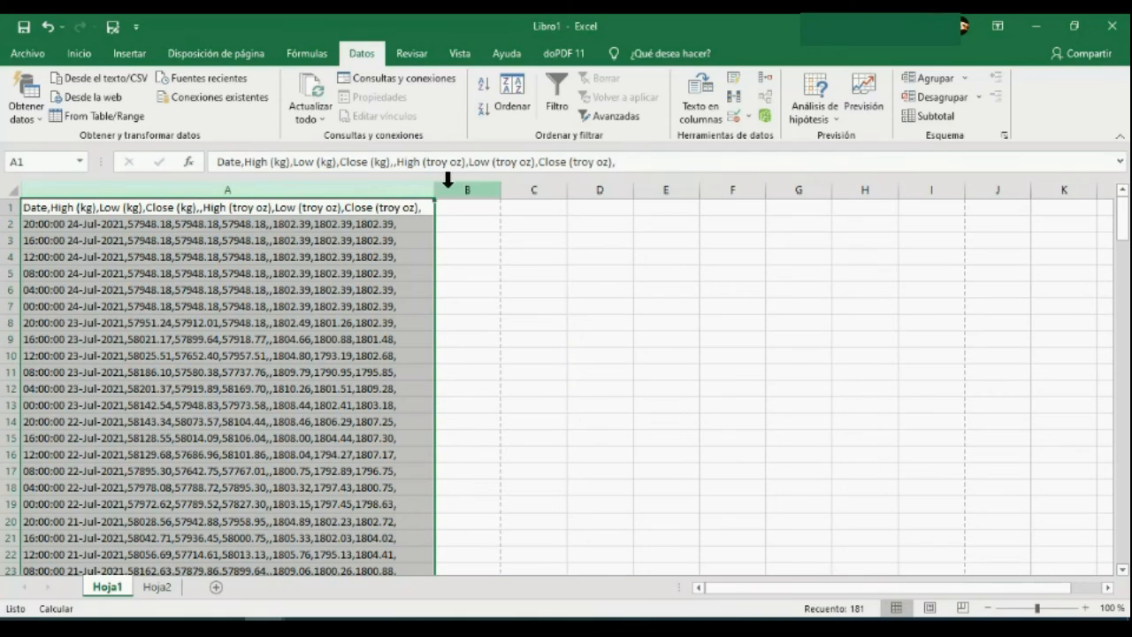
left_click_drag(428, 191, 95, 191)
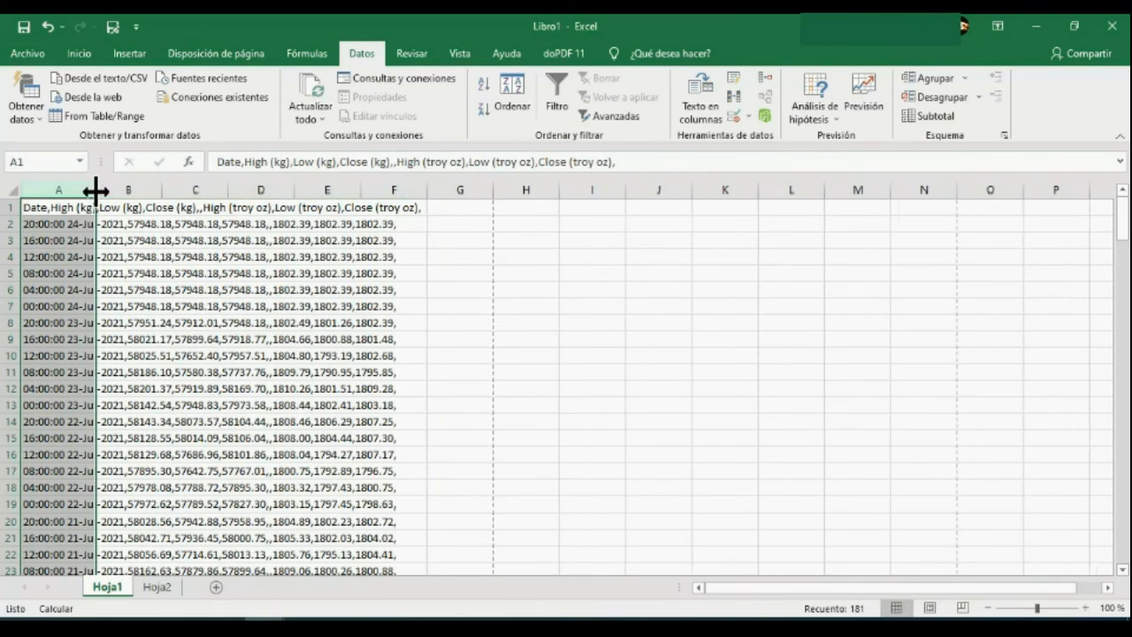
Split column A into separate columns at the commas with Text to Columns, keeping the General format, and autofit the Date column.
left_click(713, 106)
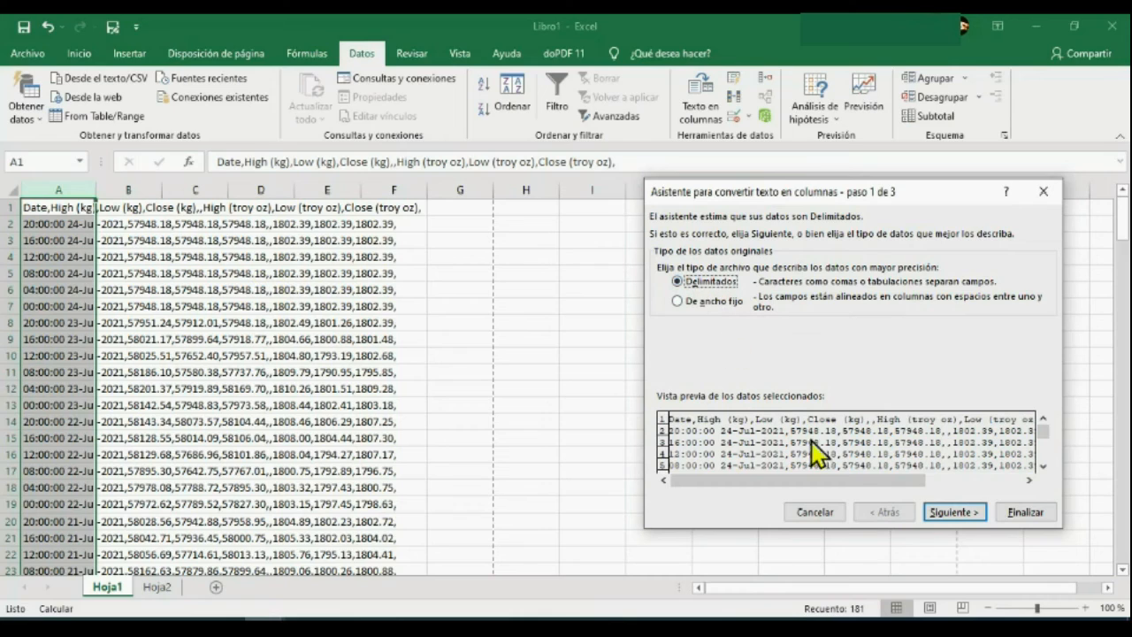
left_click(955, 513)
left_click(672, 295)
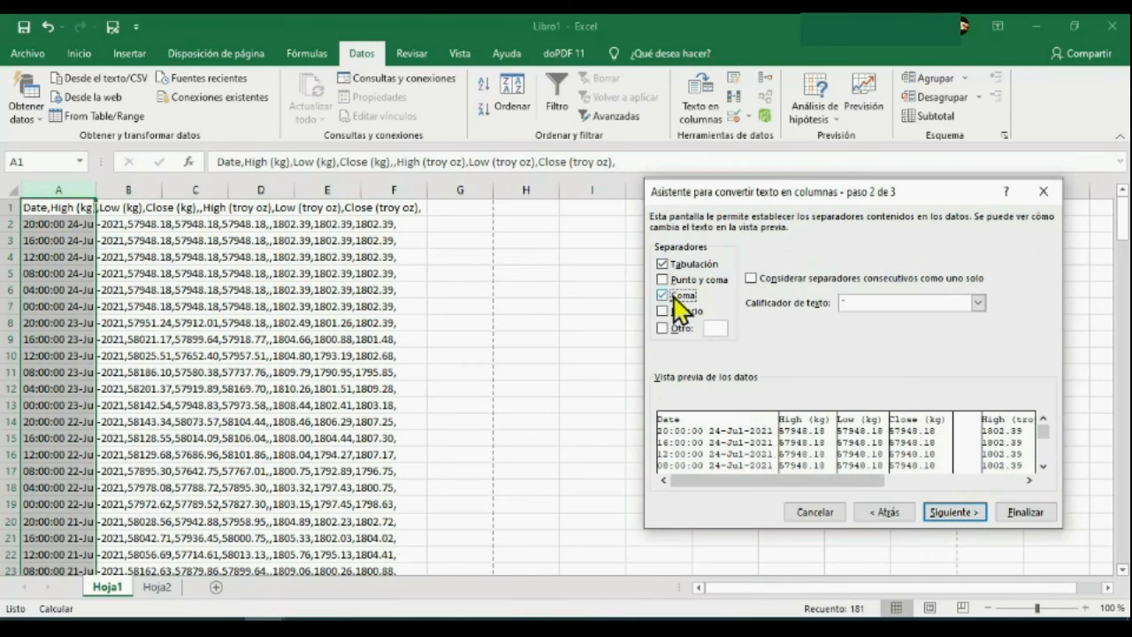
left_click(953, 513)
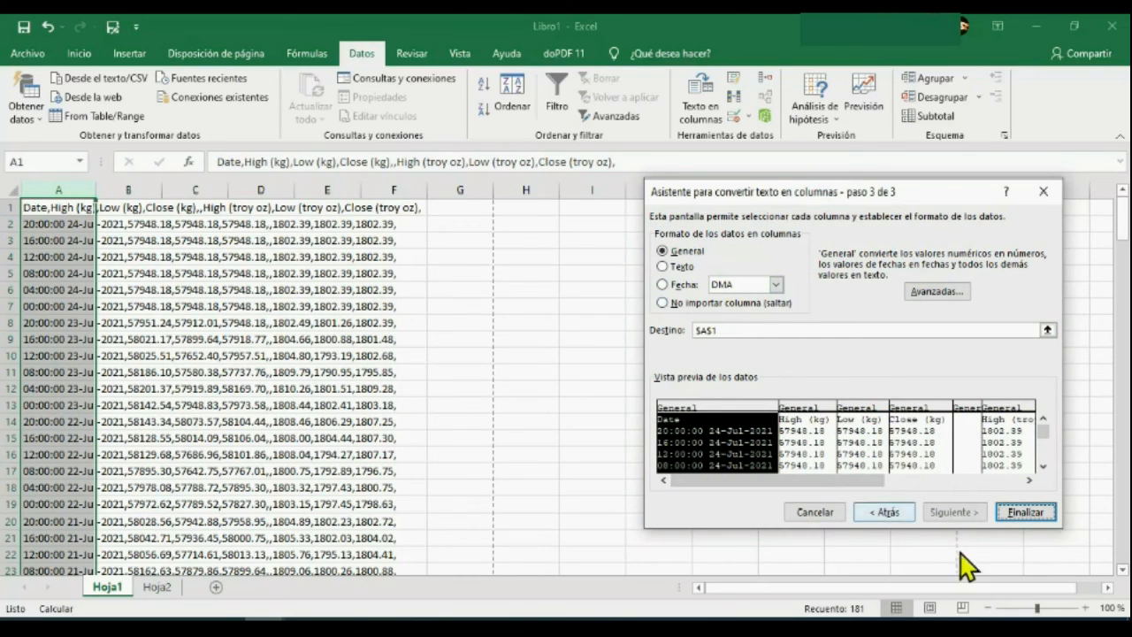
left_click(1028, 511)
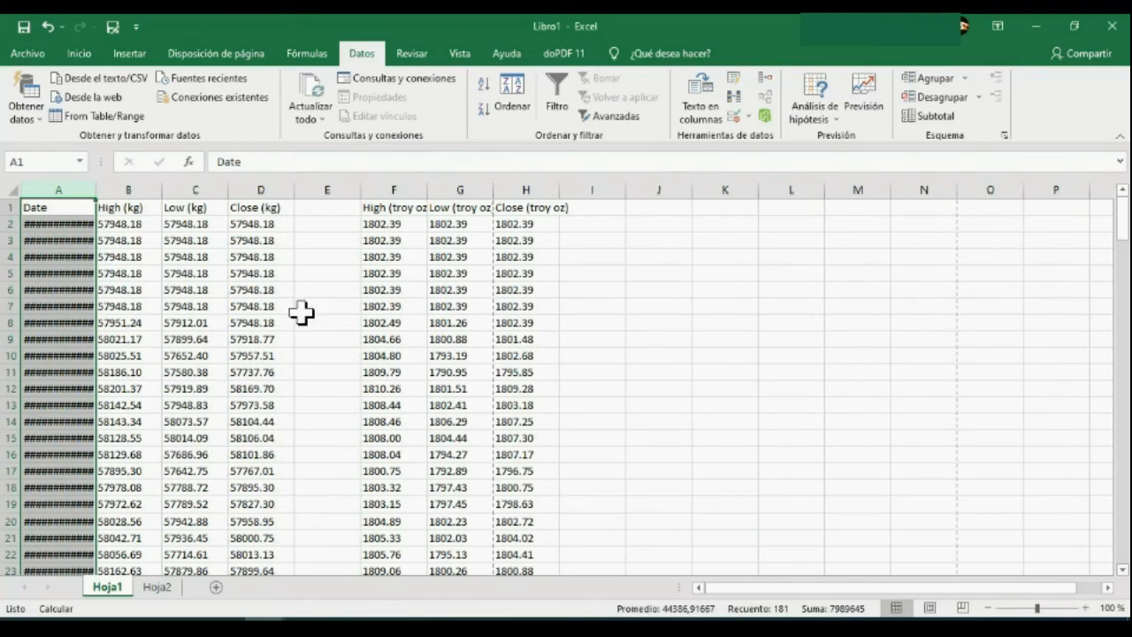
double_click(97, 190)
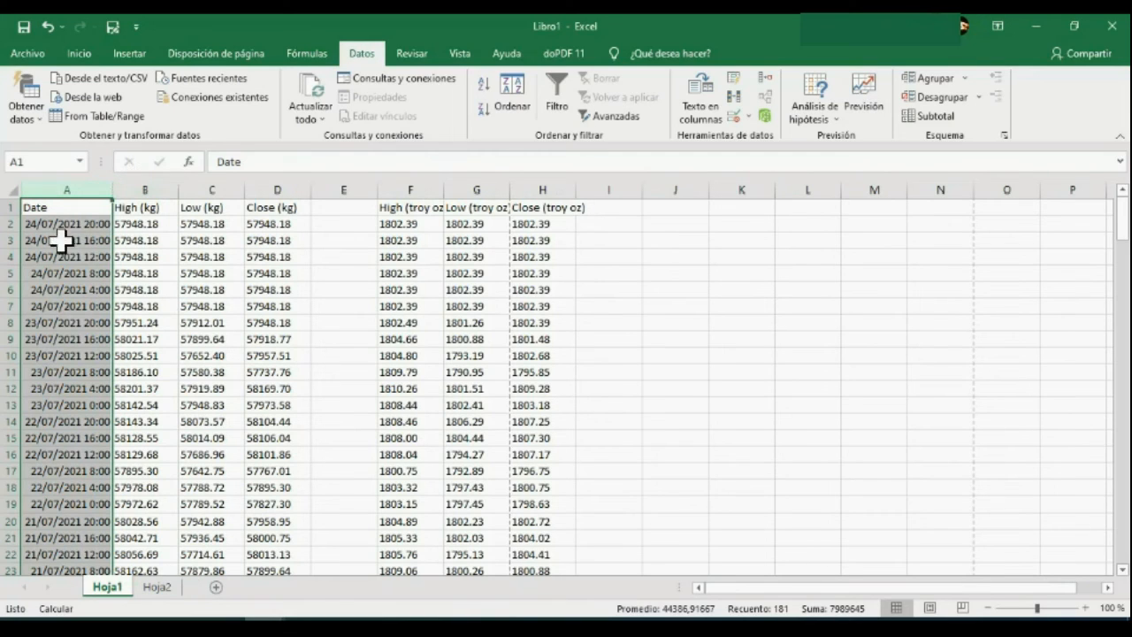
Insert a blank column between the Date and High (kg) columns.
left_click(136, 180)
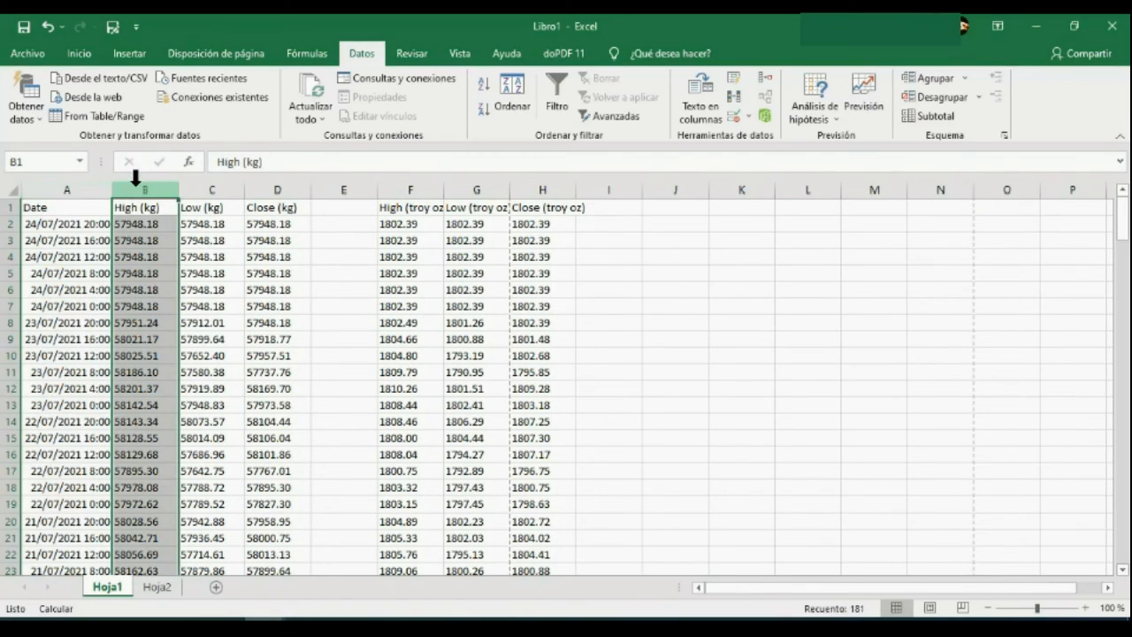
right_click(136, 180)
left_click(186, 299)
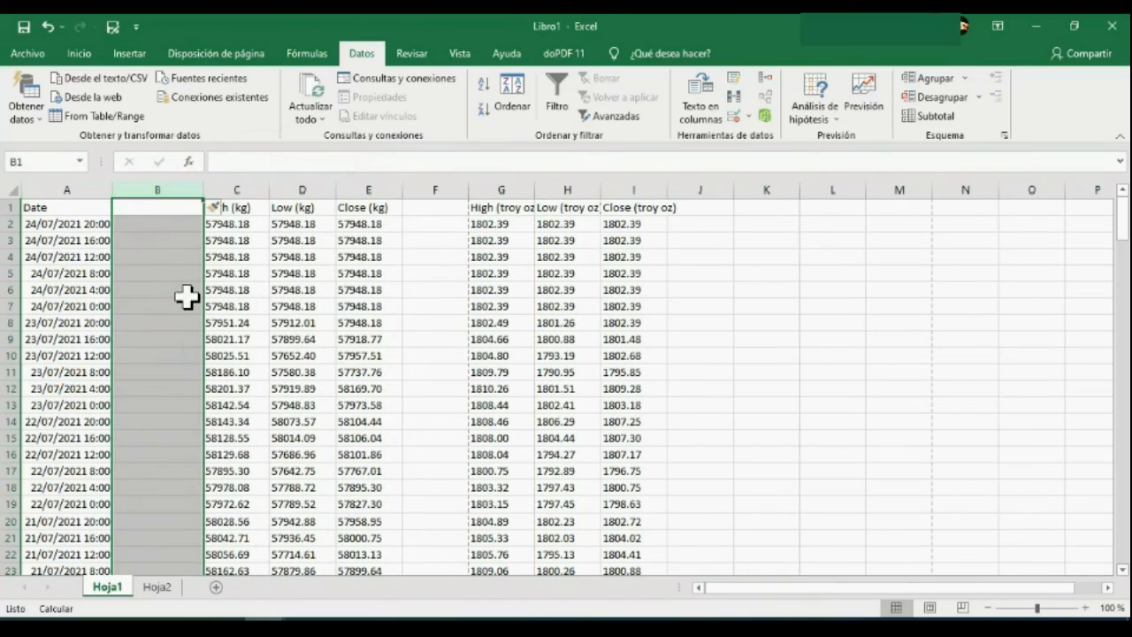
Try to split the Date column with Text to Columns using the Delimited option and its default settings.
left_click(88, 189)
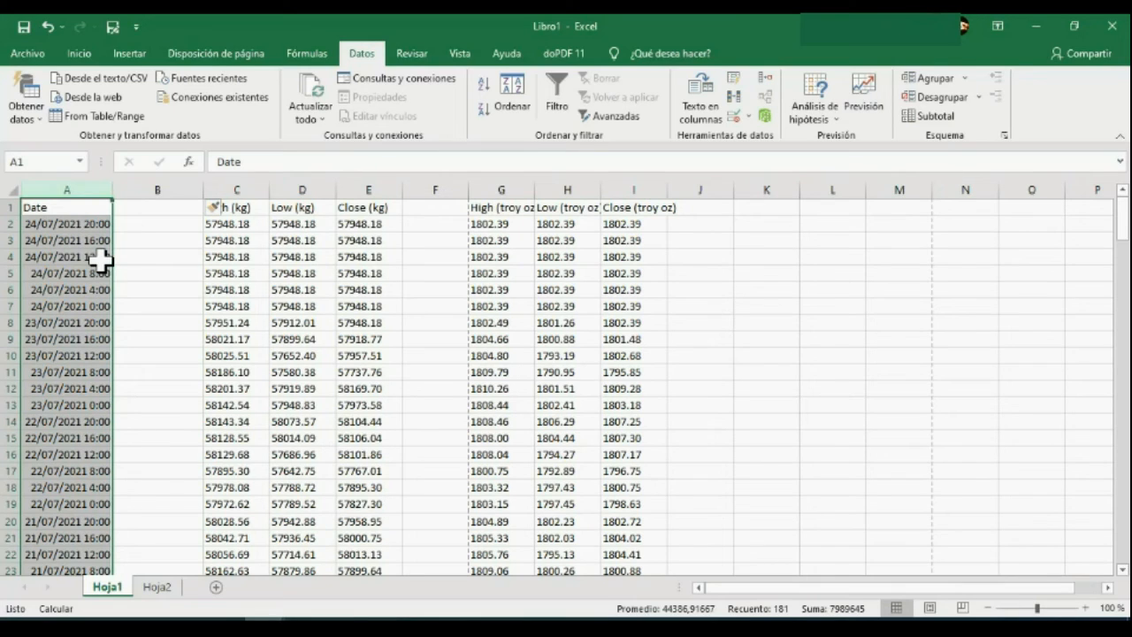
left_click(699, 99)
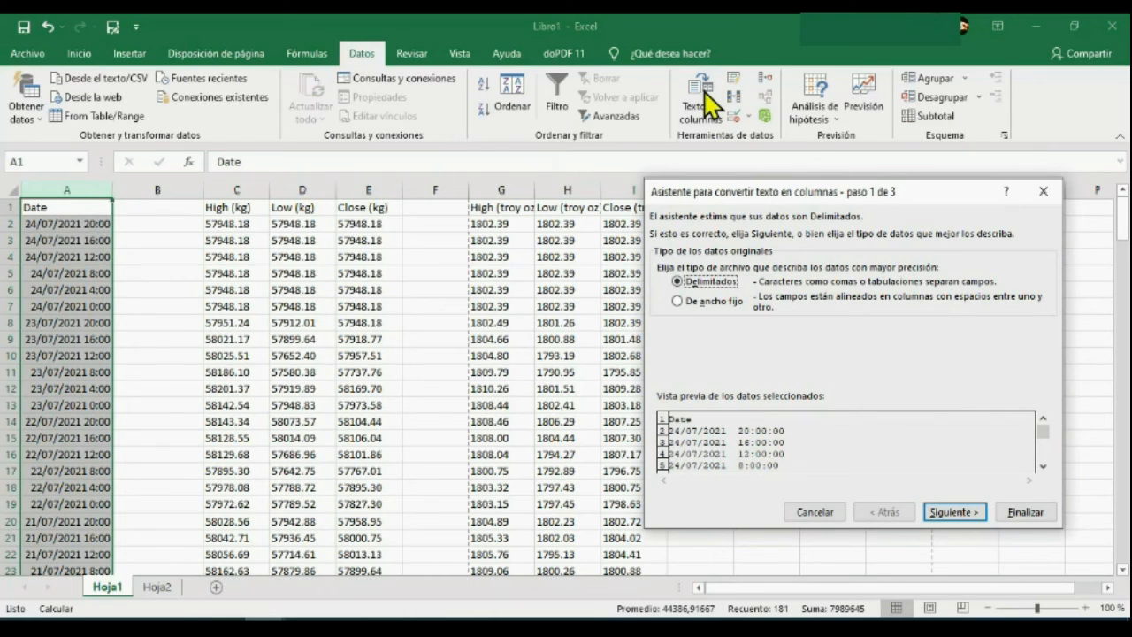
left_click(1024, 512)
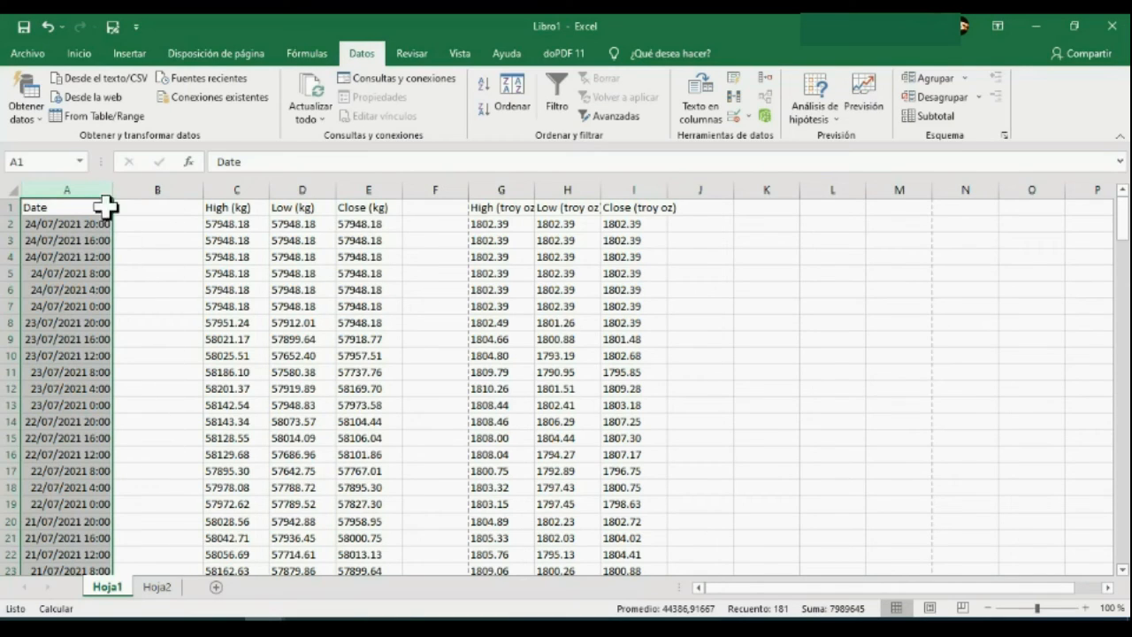
Split the Date column into dates and times with fixed-width Text to Columns, breaking at position 10 and using the General format.
left_click(702, 99)
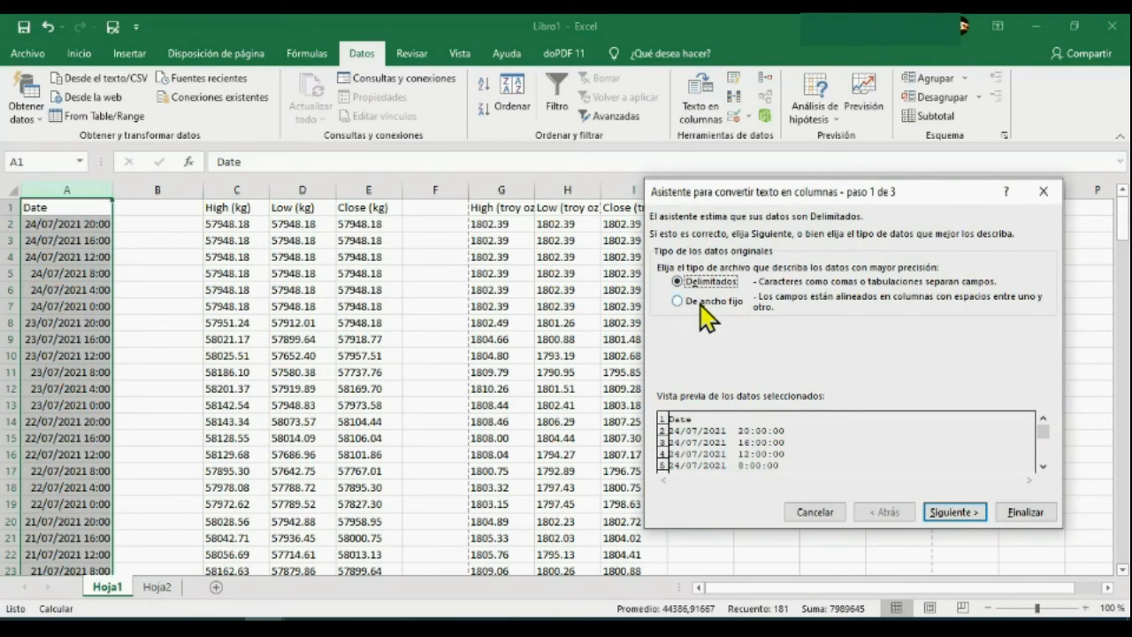
left_click(701, 299)
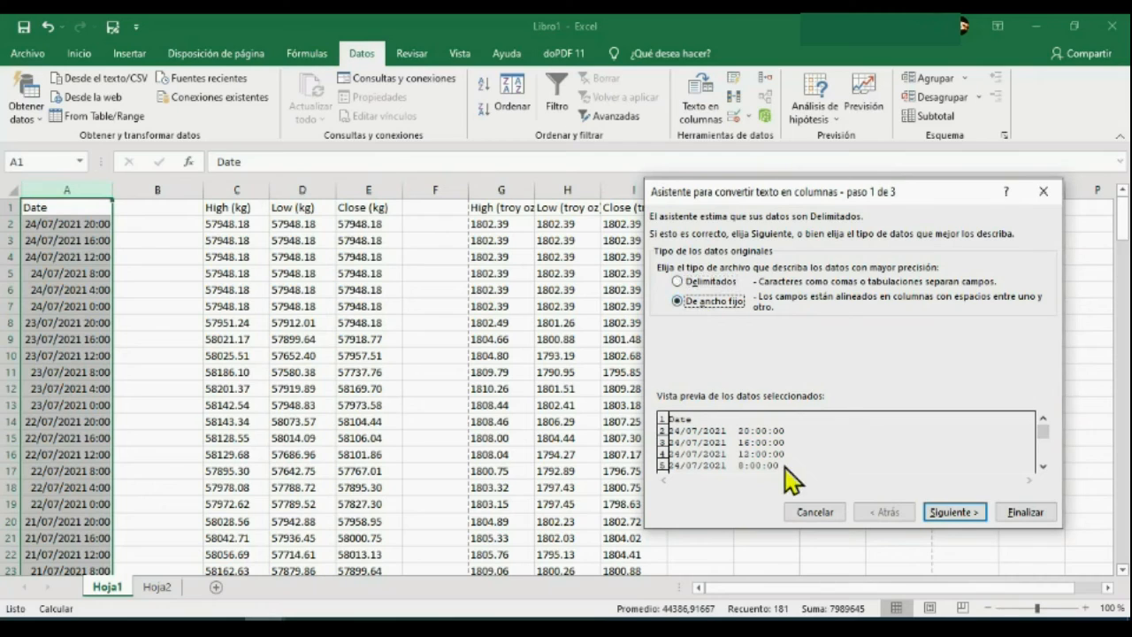
left_click(951, 511)
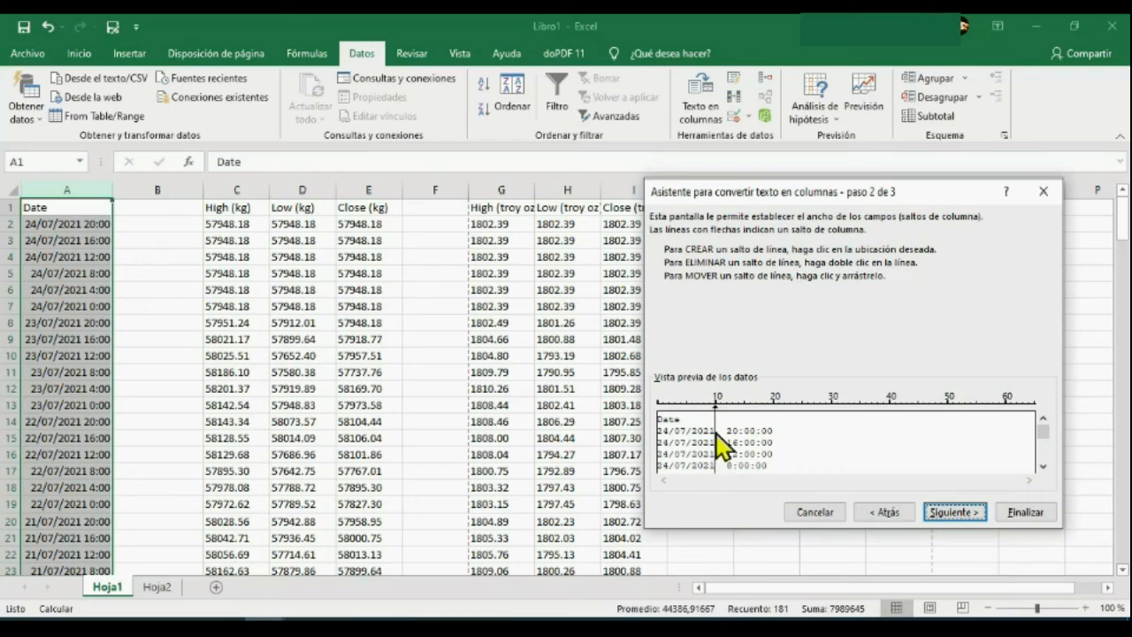
left_click(951, 513)
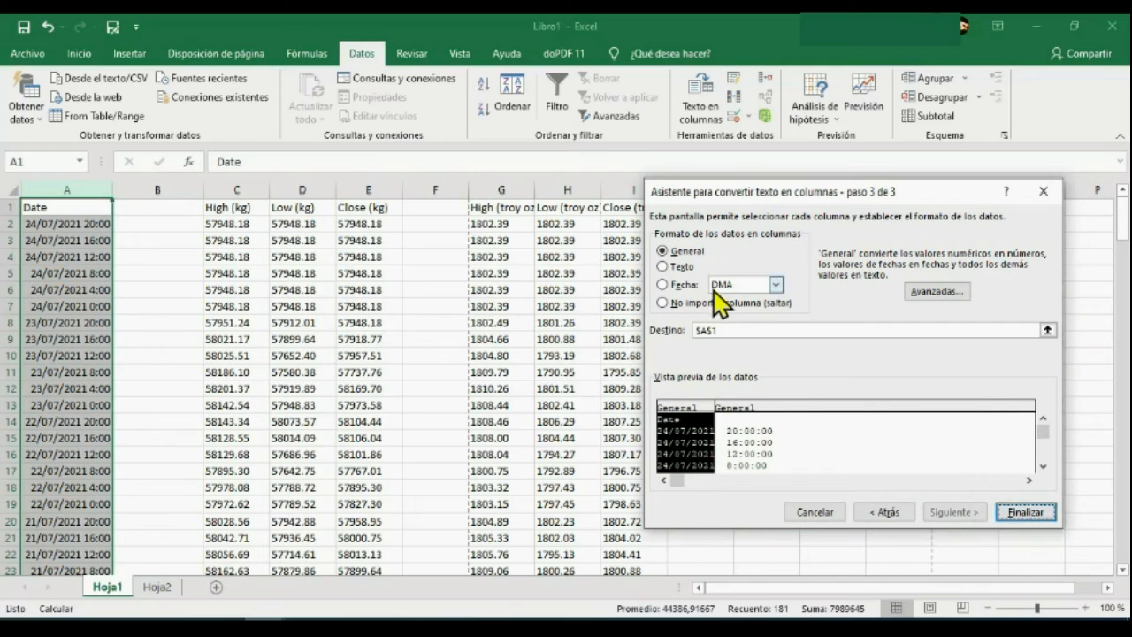
left_click(1030, 517)
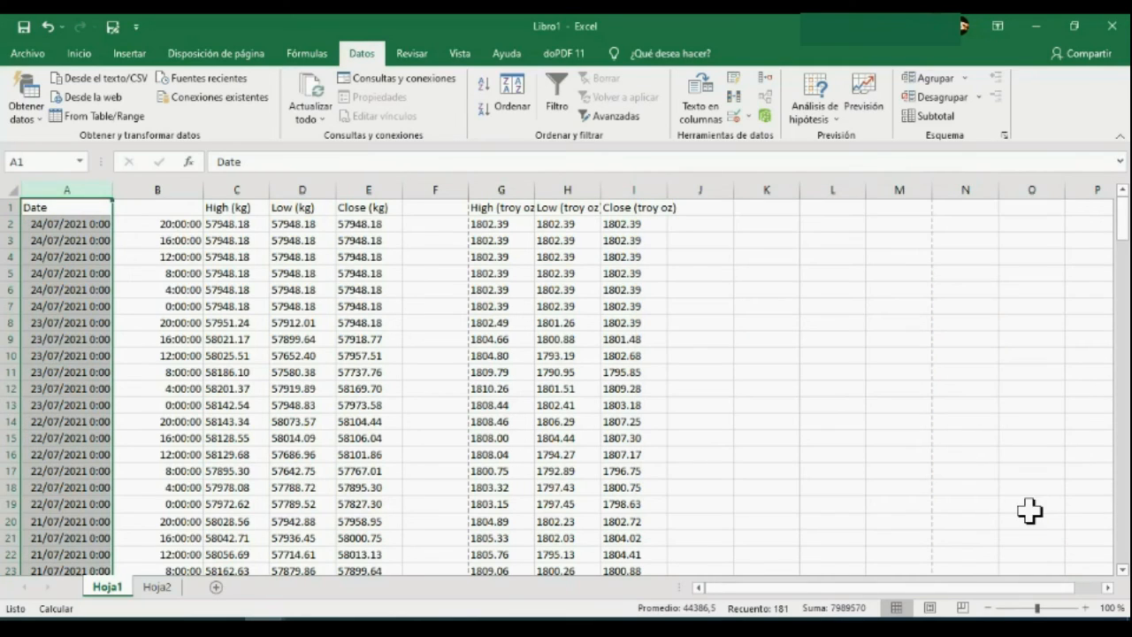
Delete column B with the separated times, and clear the column selection.
left_click(173, 187)
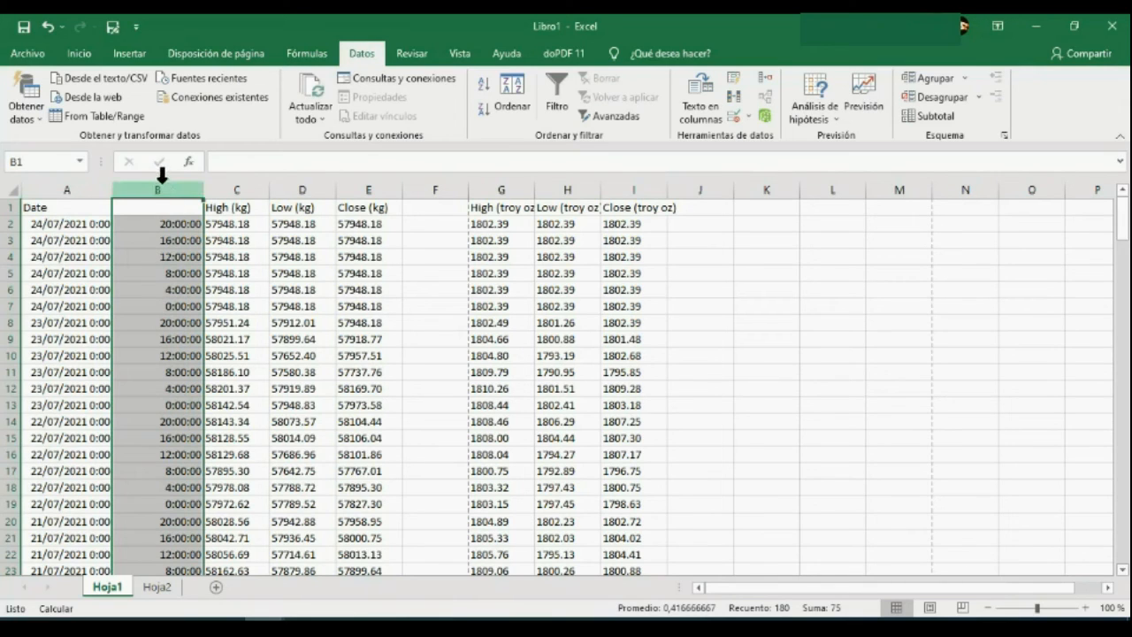
right_click(160, 184)
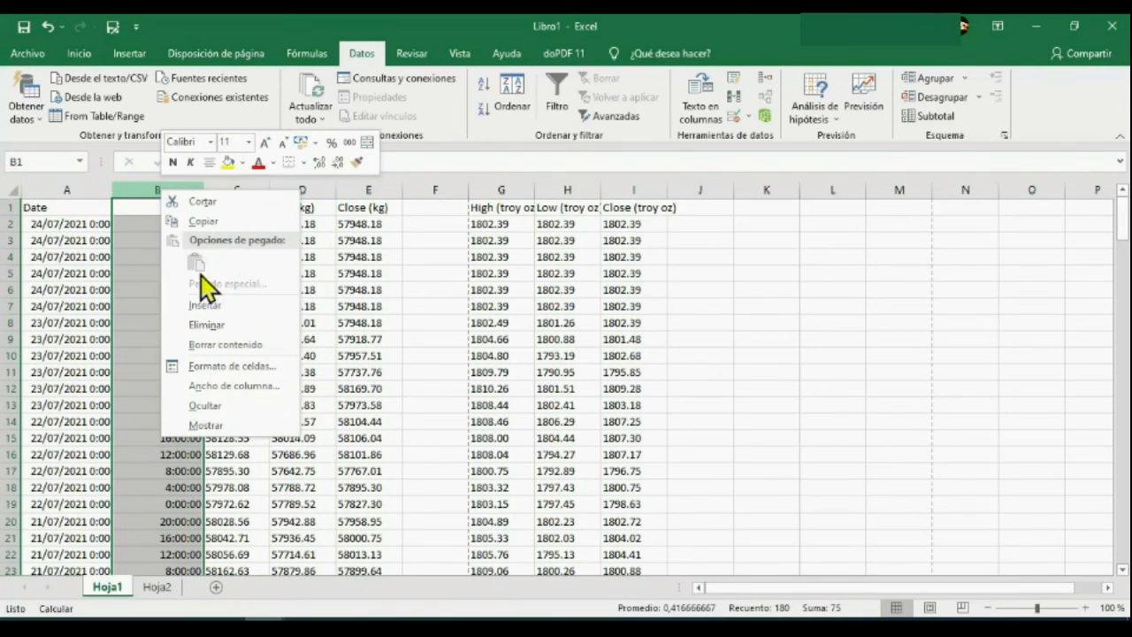
left_click(213, 324)
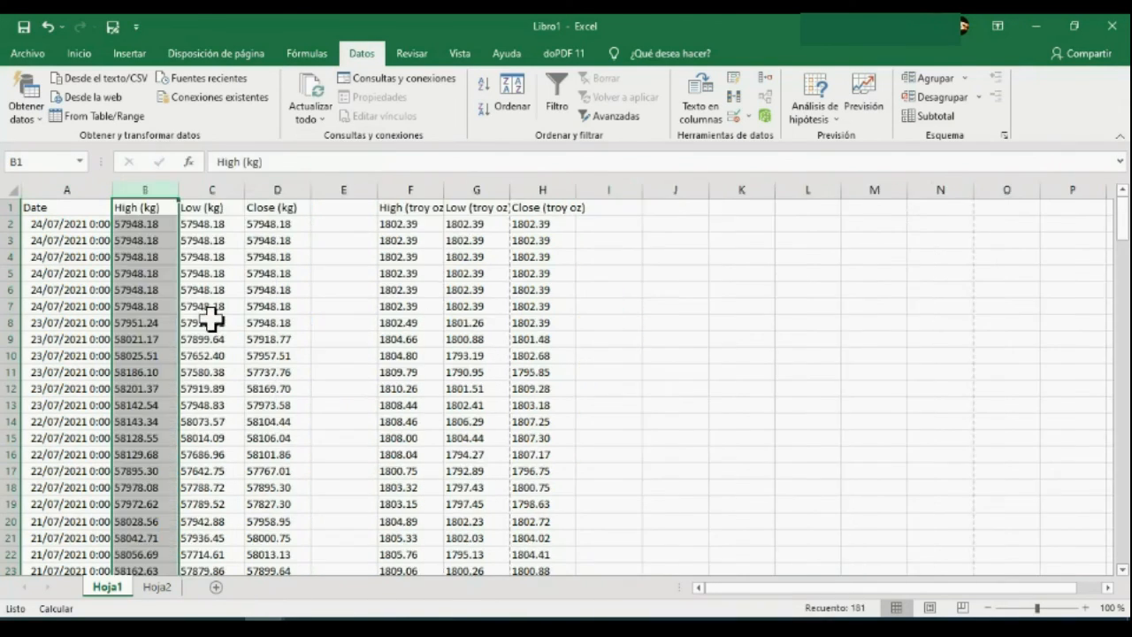
left_click(347, 298)
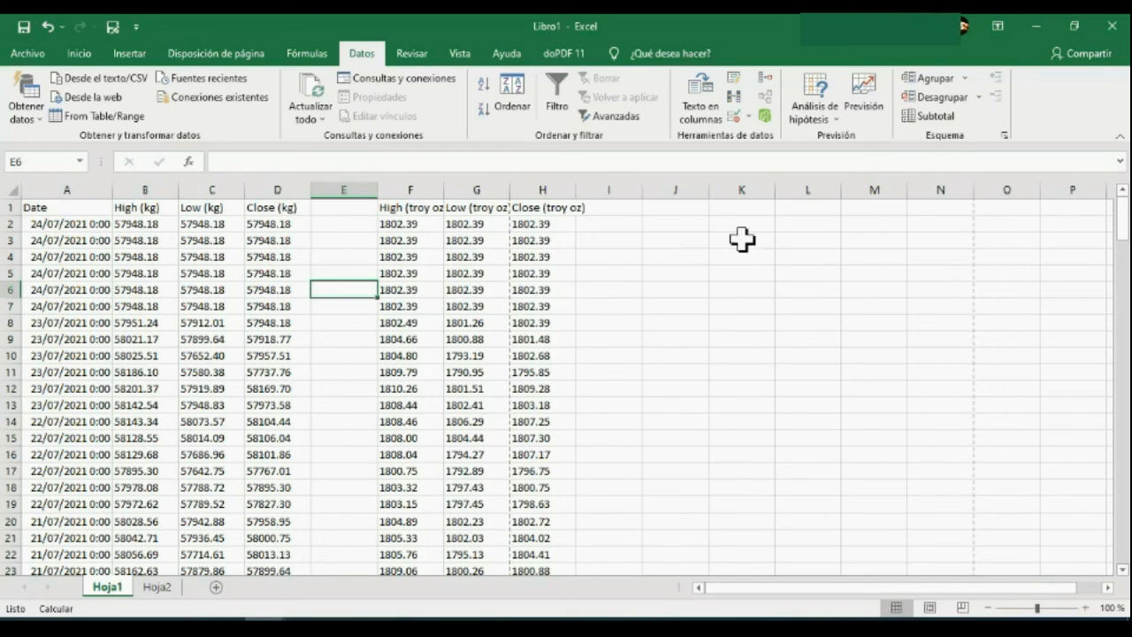
Switch to sheet Hoja2, view the what-if analysis options and the forecast worksheet dialog, and close the dialog without creating anything.
key("ctrl+Page_Down")
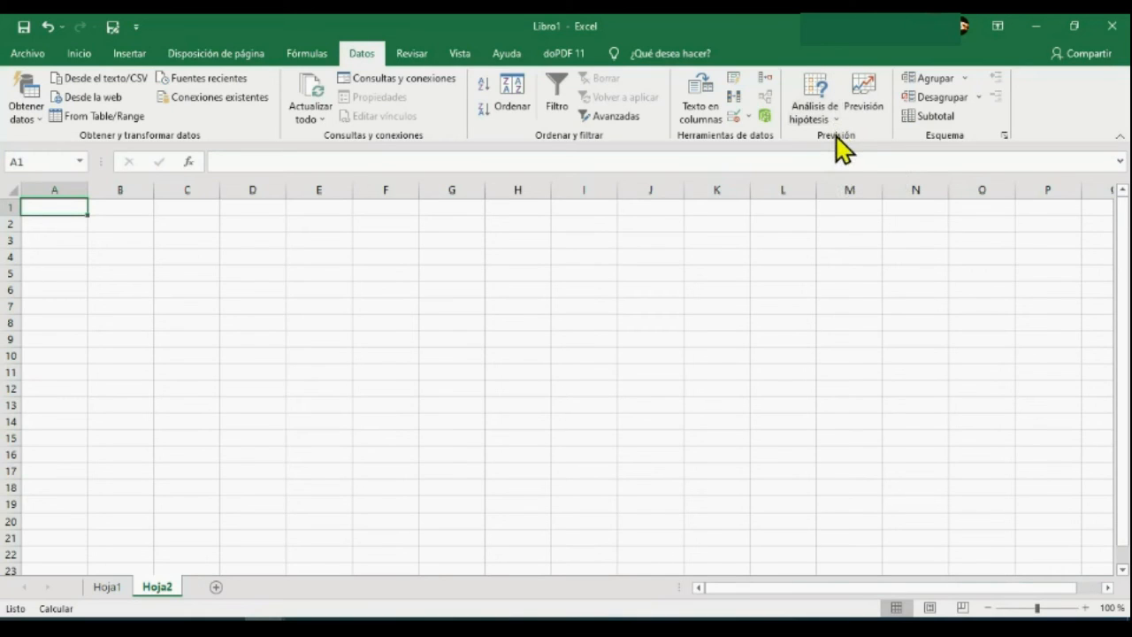
left_click(821, 114)
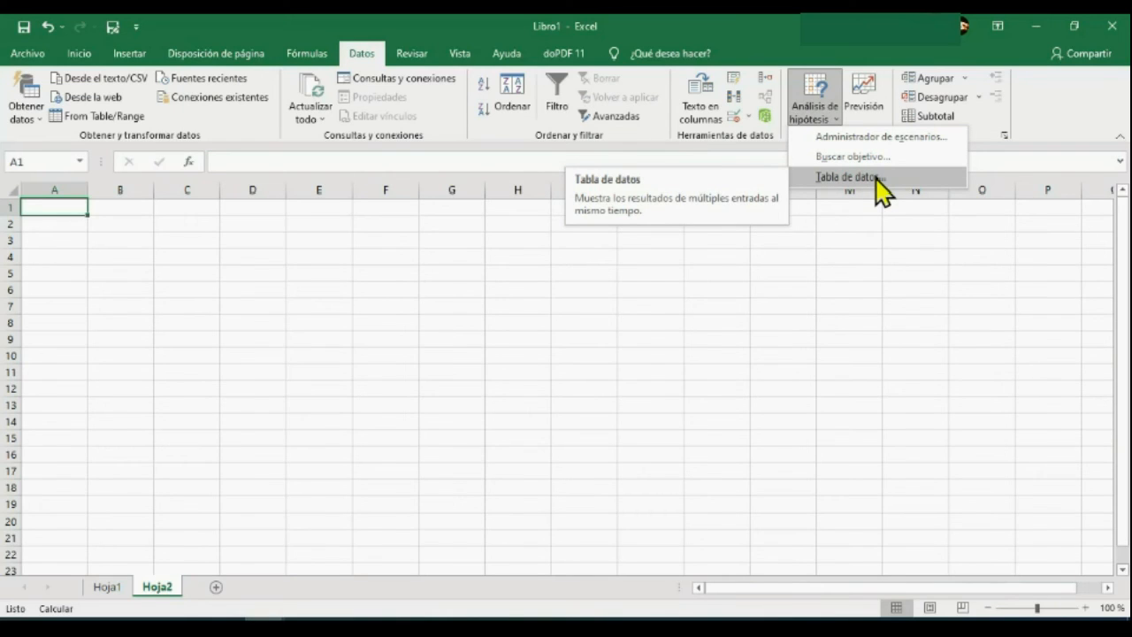
left_click(877, 121)
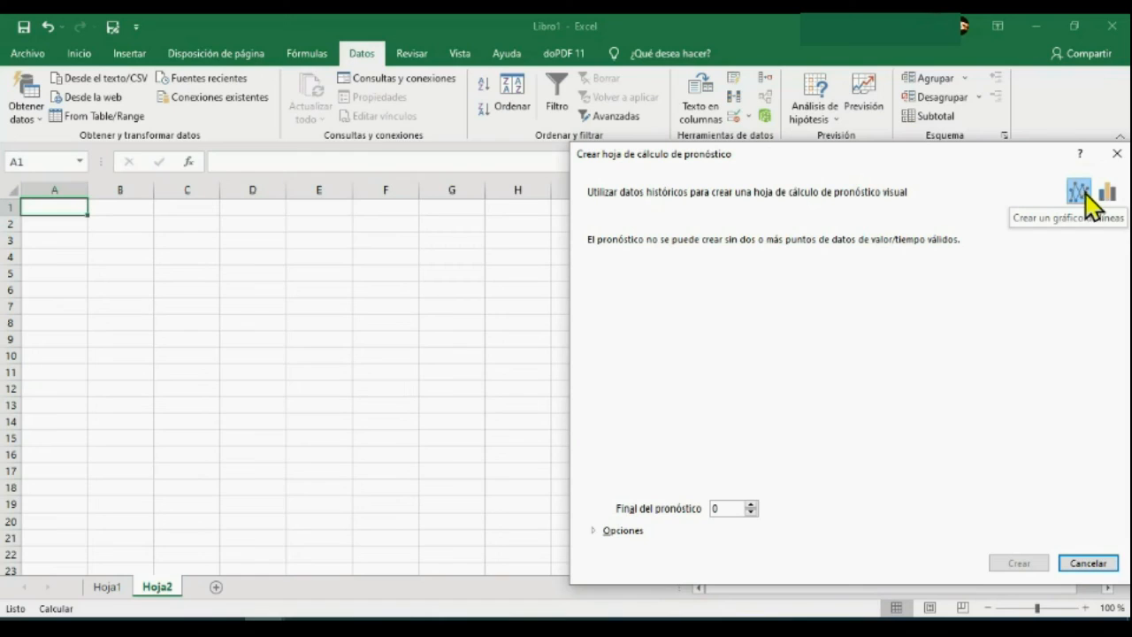
left_click(1117, 154)
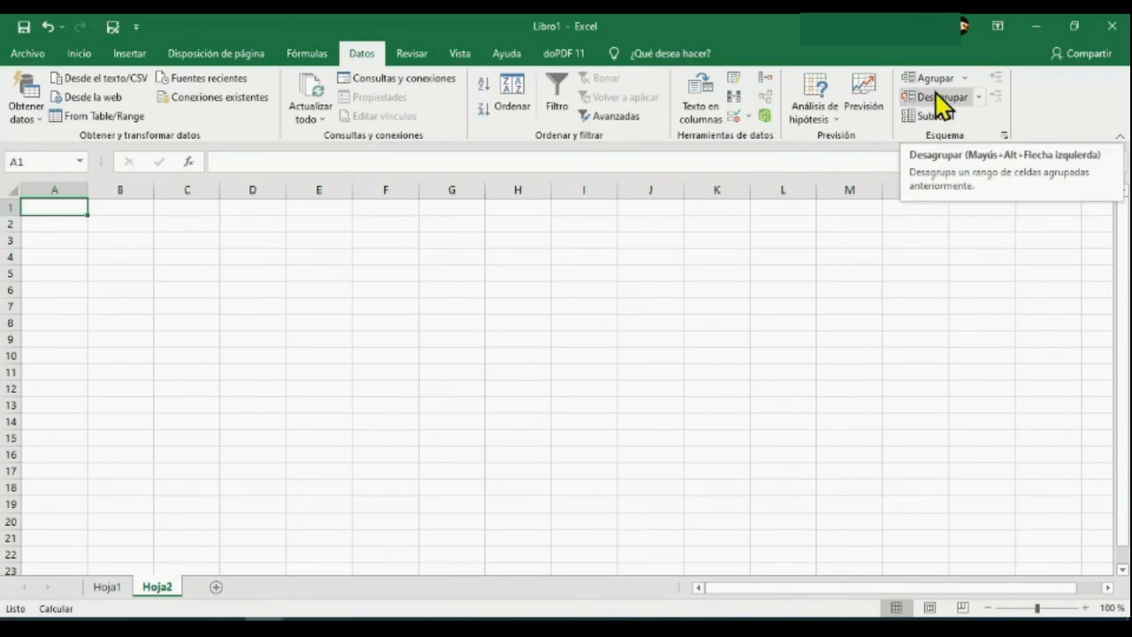
Look over the available commands for reviewing the workbook, changing its view and getting help.
left_click(409, 55)
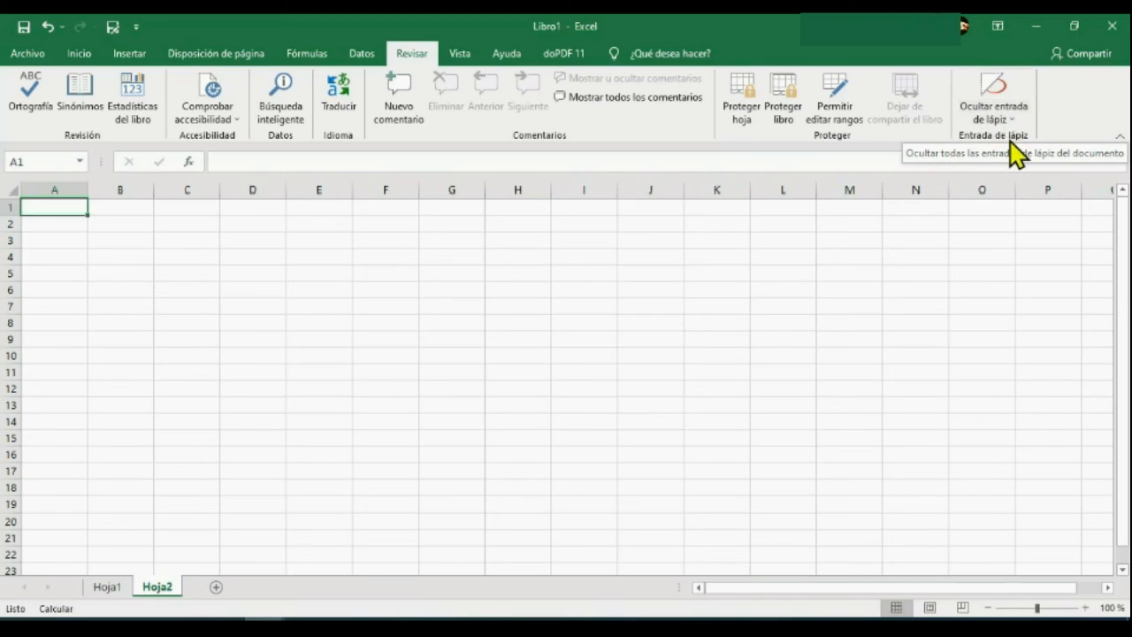
left_click(461, 53)
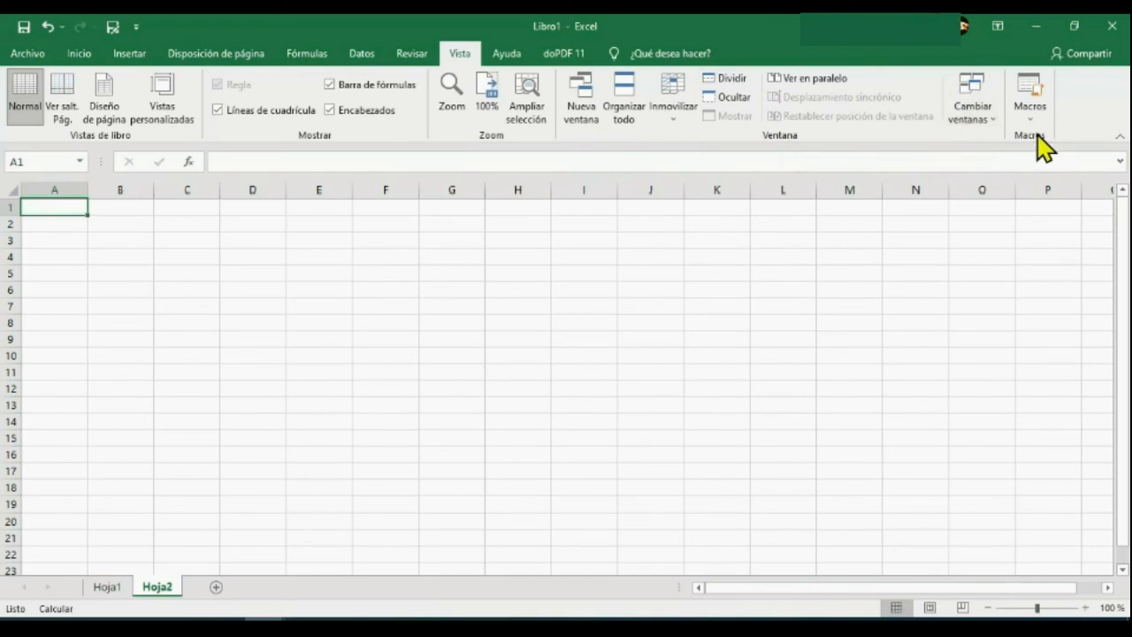
left_click(511, 55)
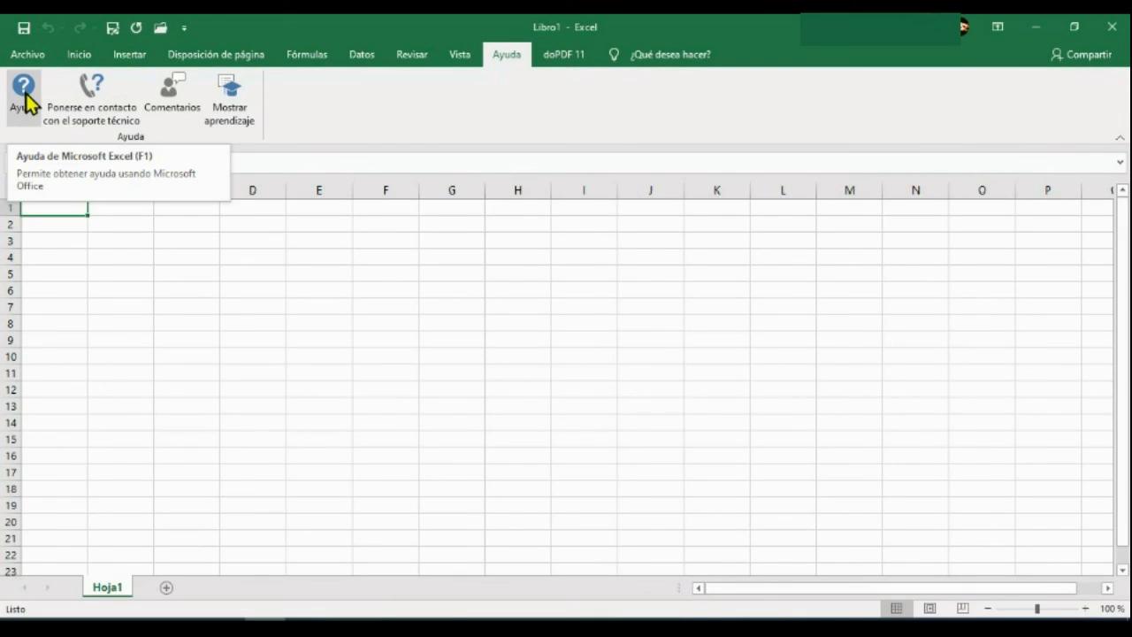
Look up suggestions for "hoja" in the program's Help, and close Help.
left_click(24, 96)
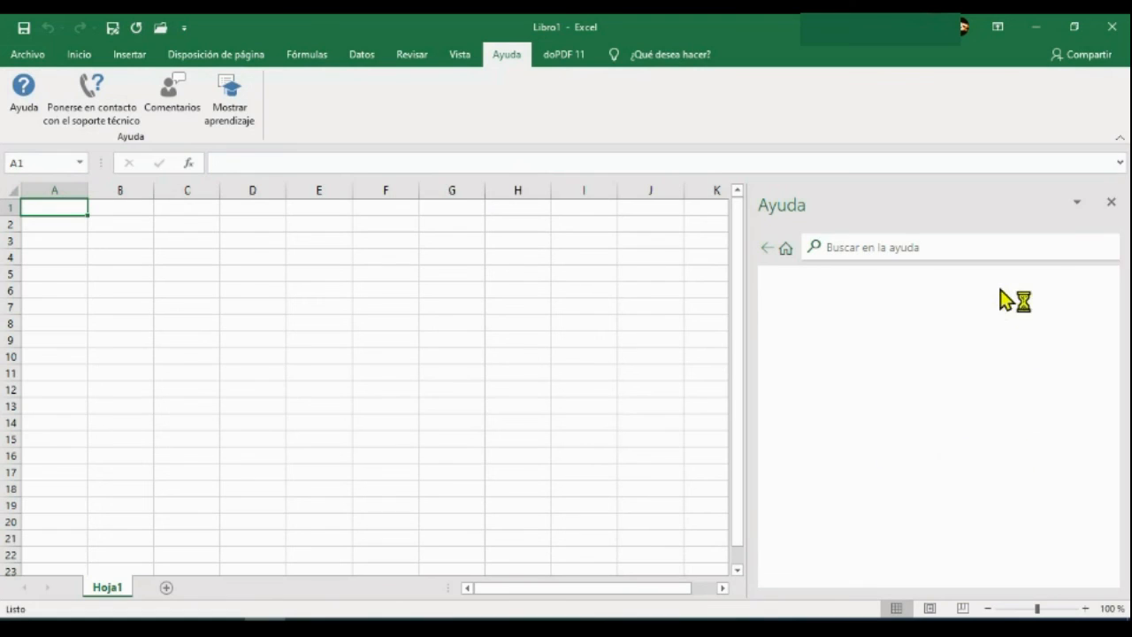
left_click(866, 248)
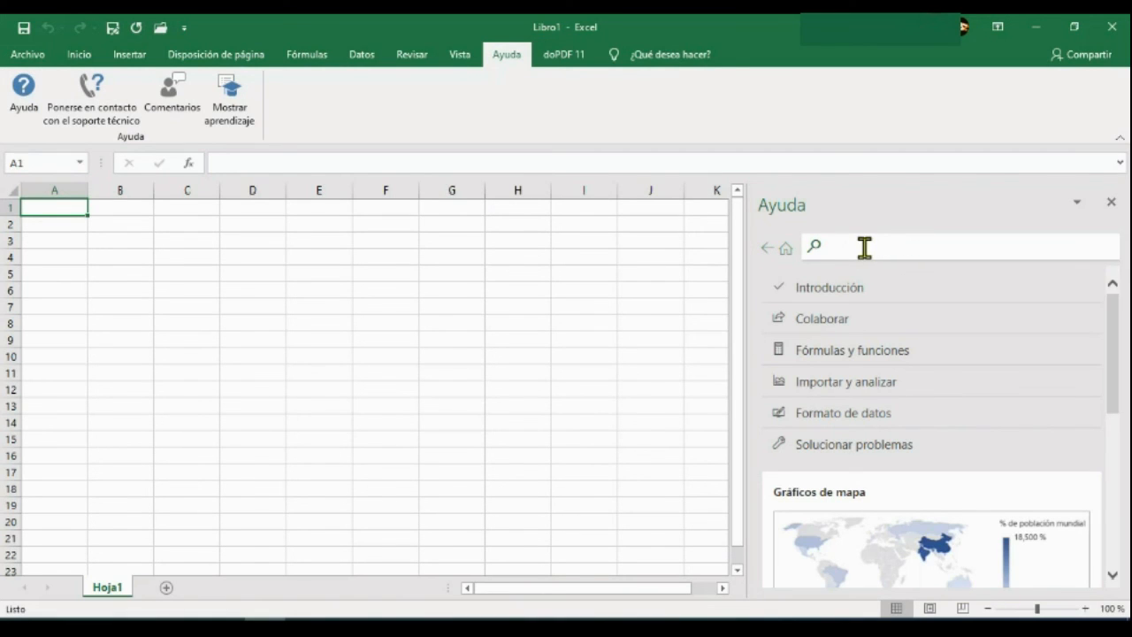
type("hoja")
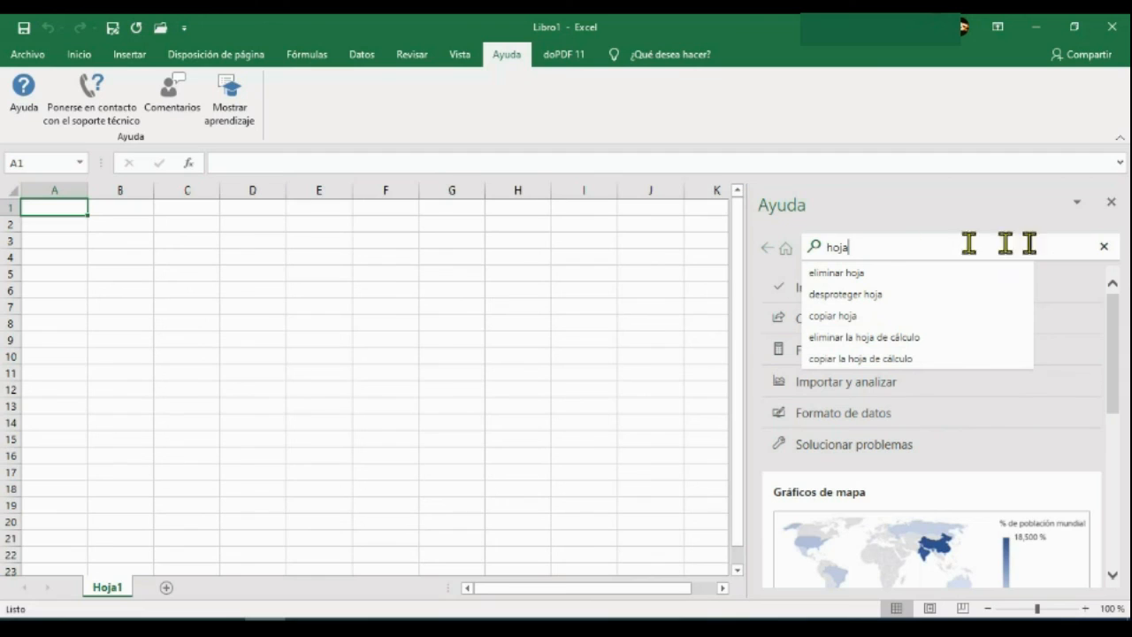
left_click(1110, 201)
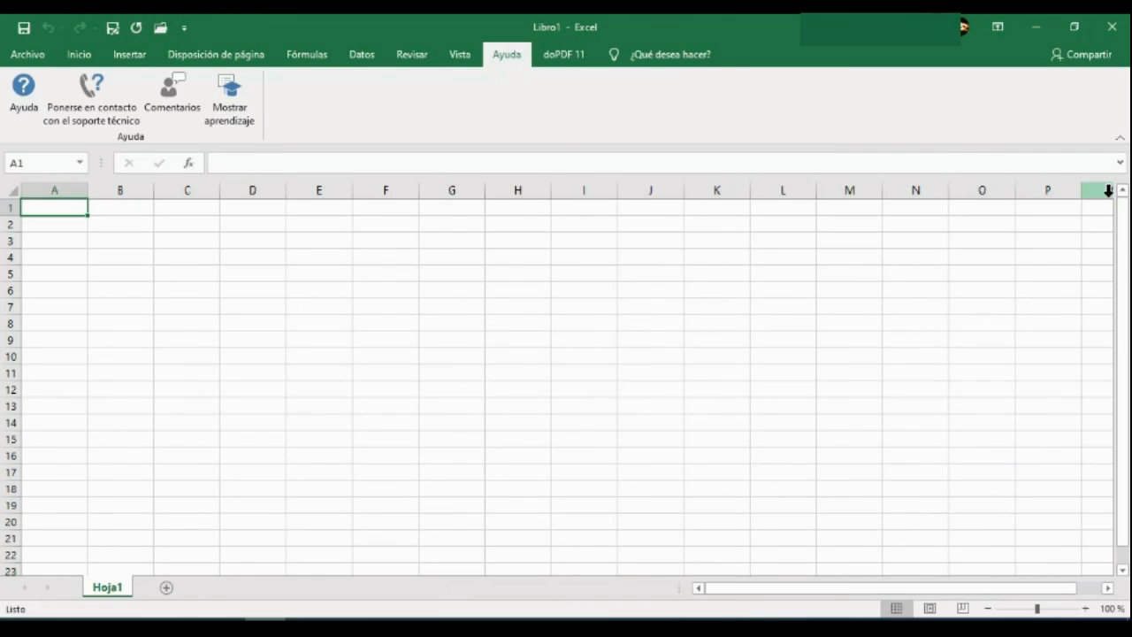
View the suggested actions in the command search, including the options for freezing panes, and dismiss them without applying any.
left_click(664, 58)
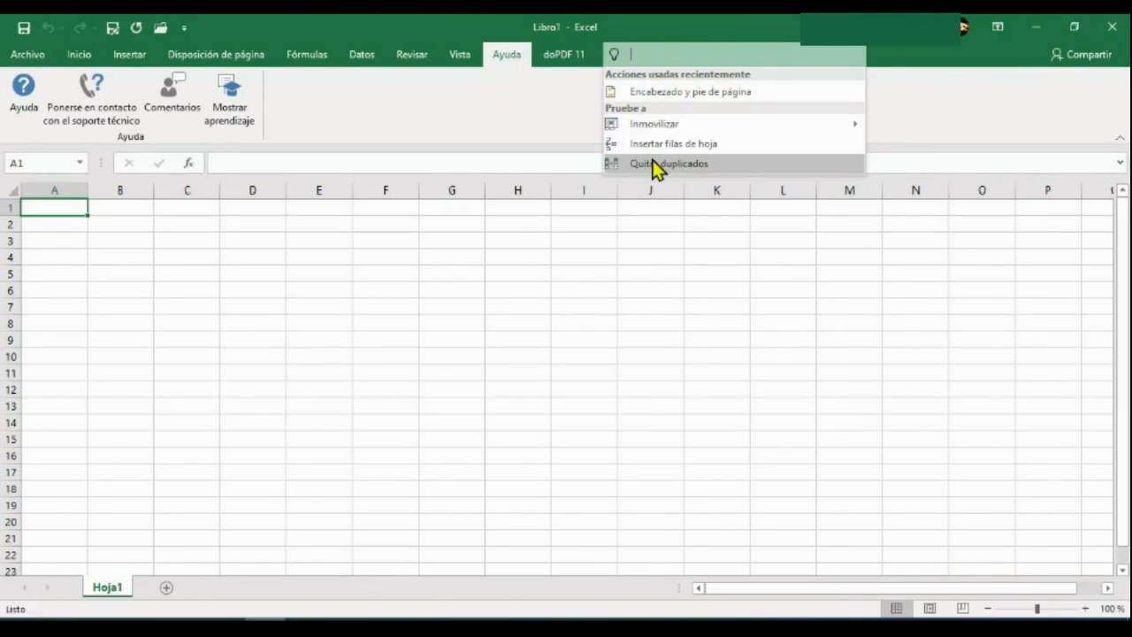
mouse_move(654, 122)
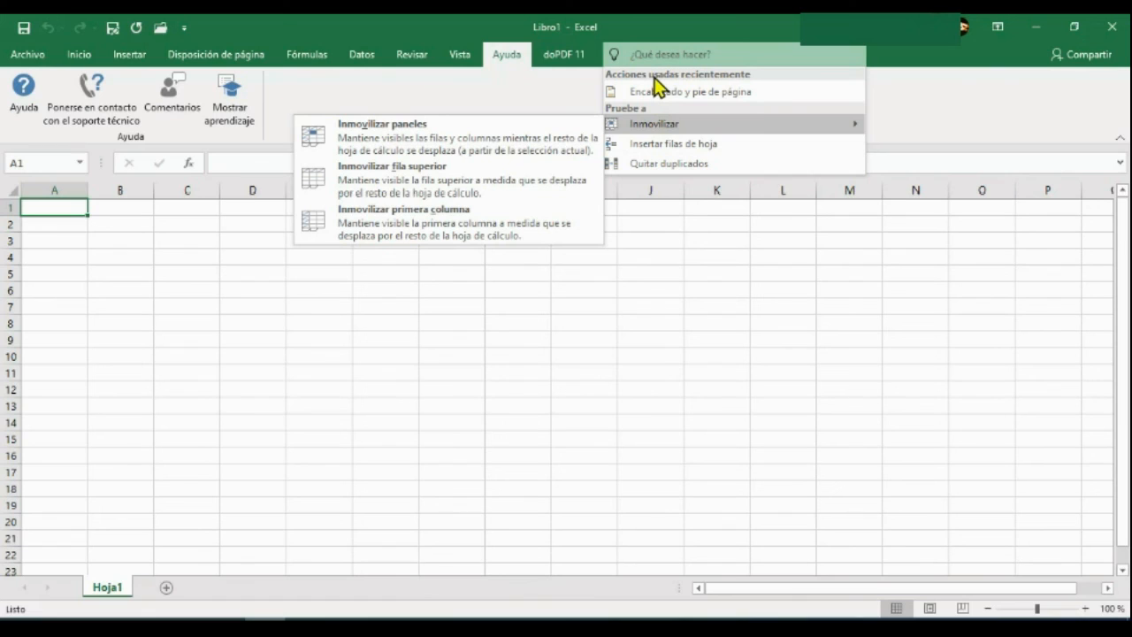
left_click(876, 185)
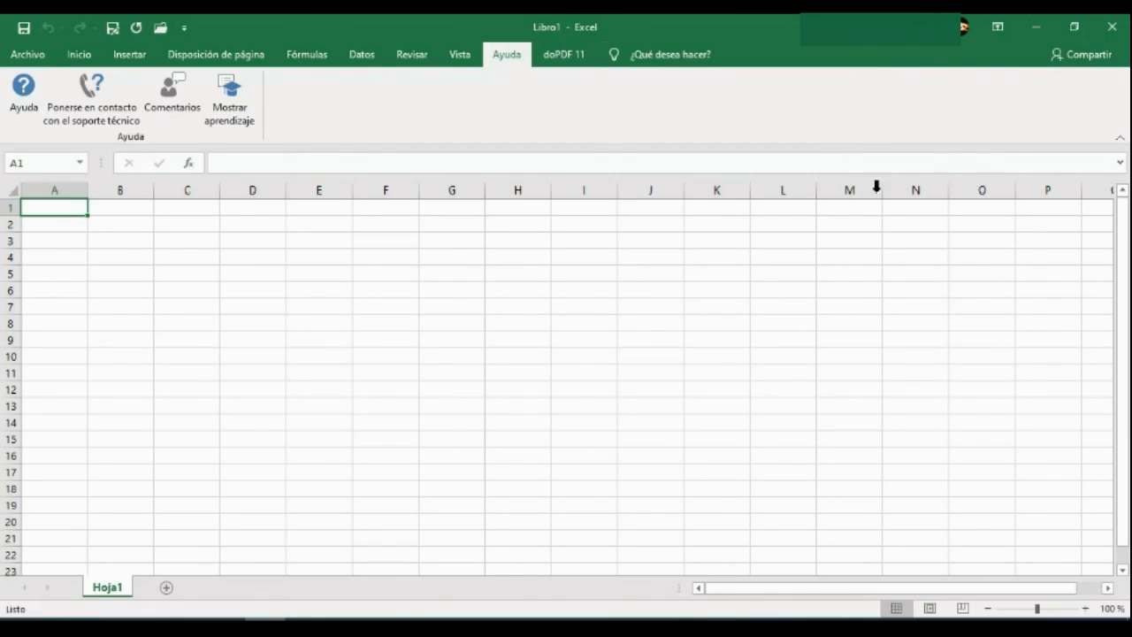
View the workbook's sharing options, including saving it to the cloud, and close the blank workbook.
left_click(1092, 53)
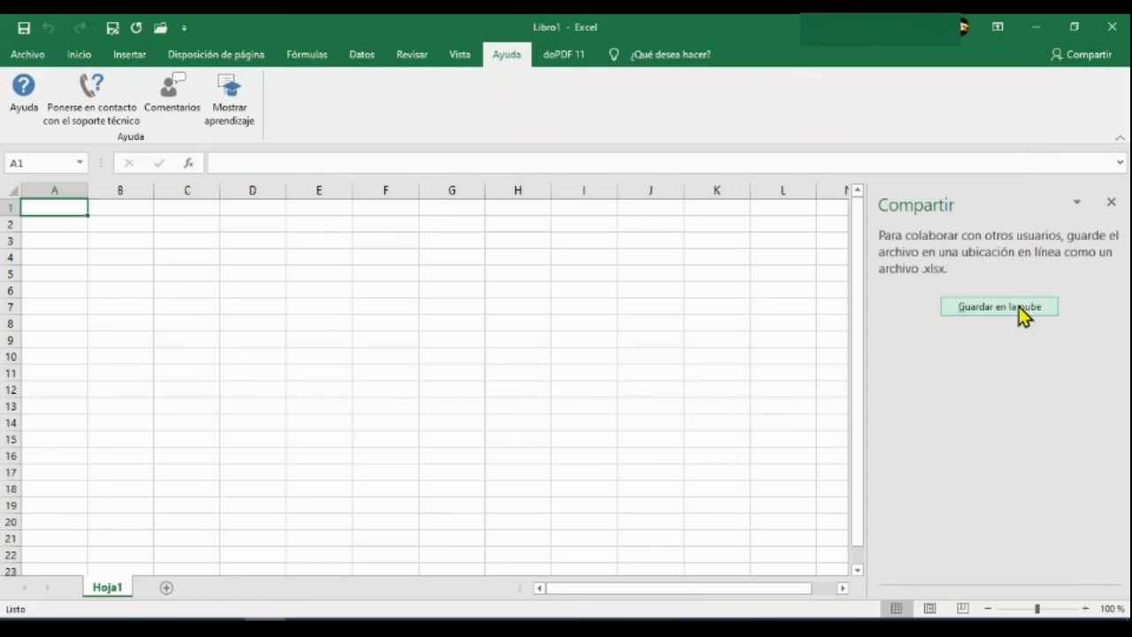
left_click(1022, 310)
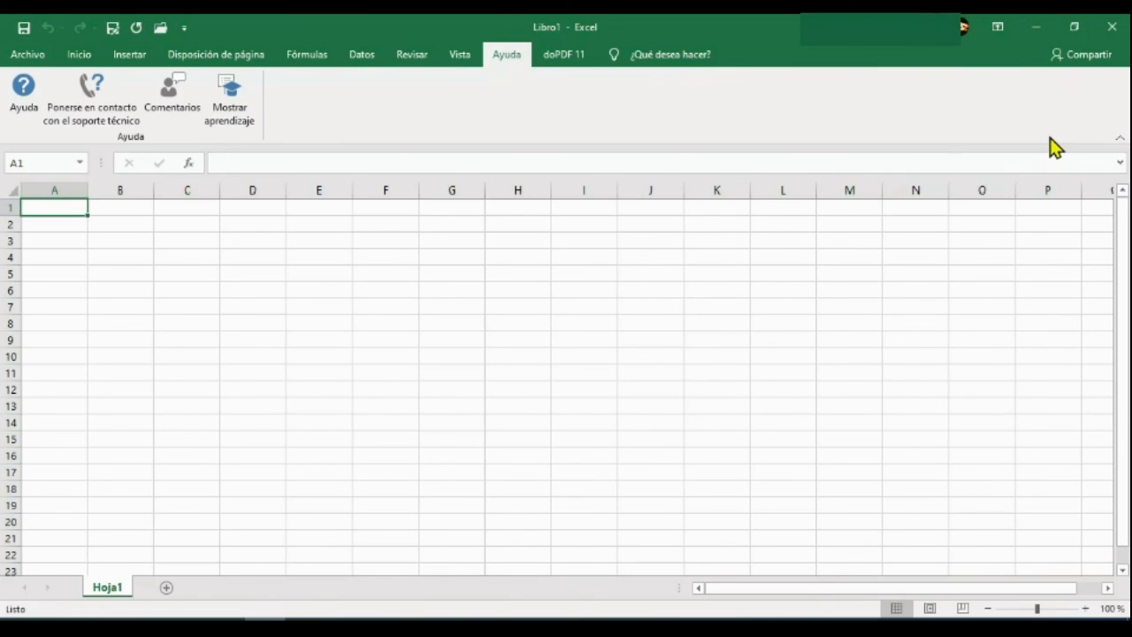
left_click(1113, 30)
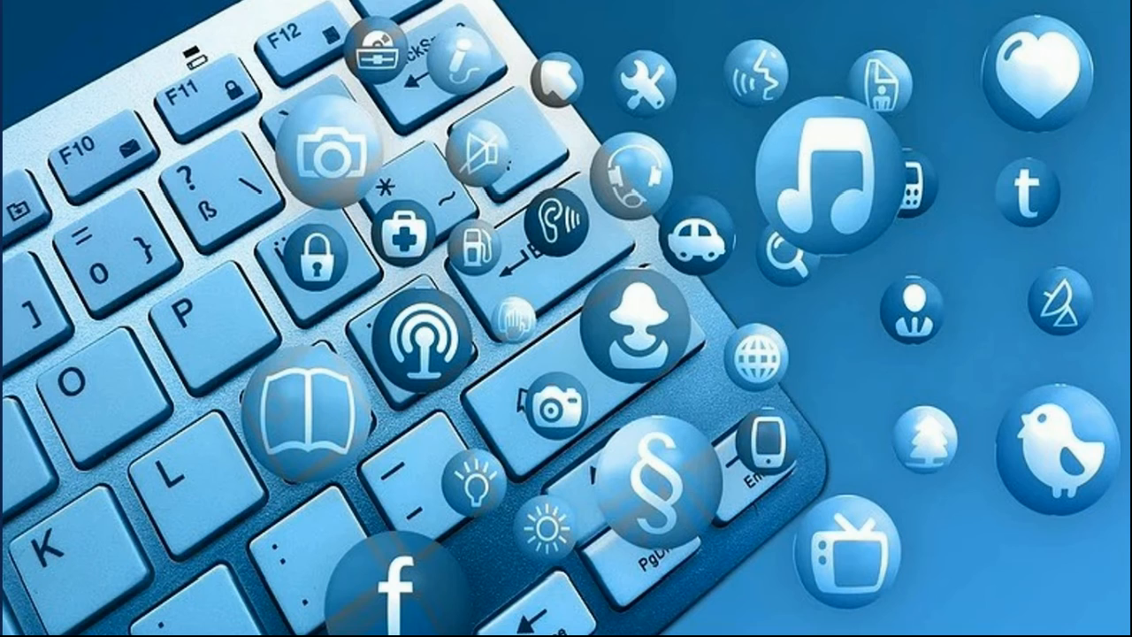